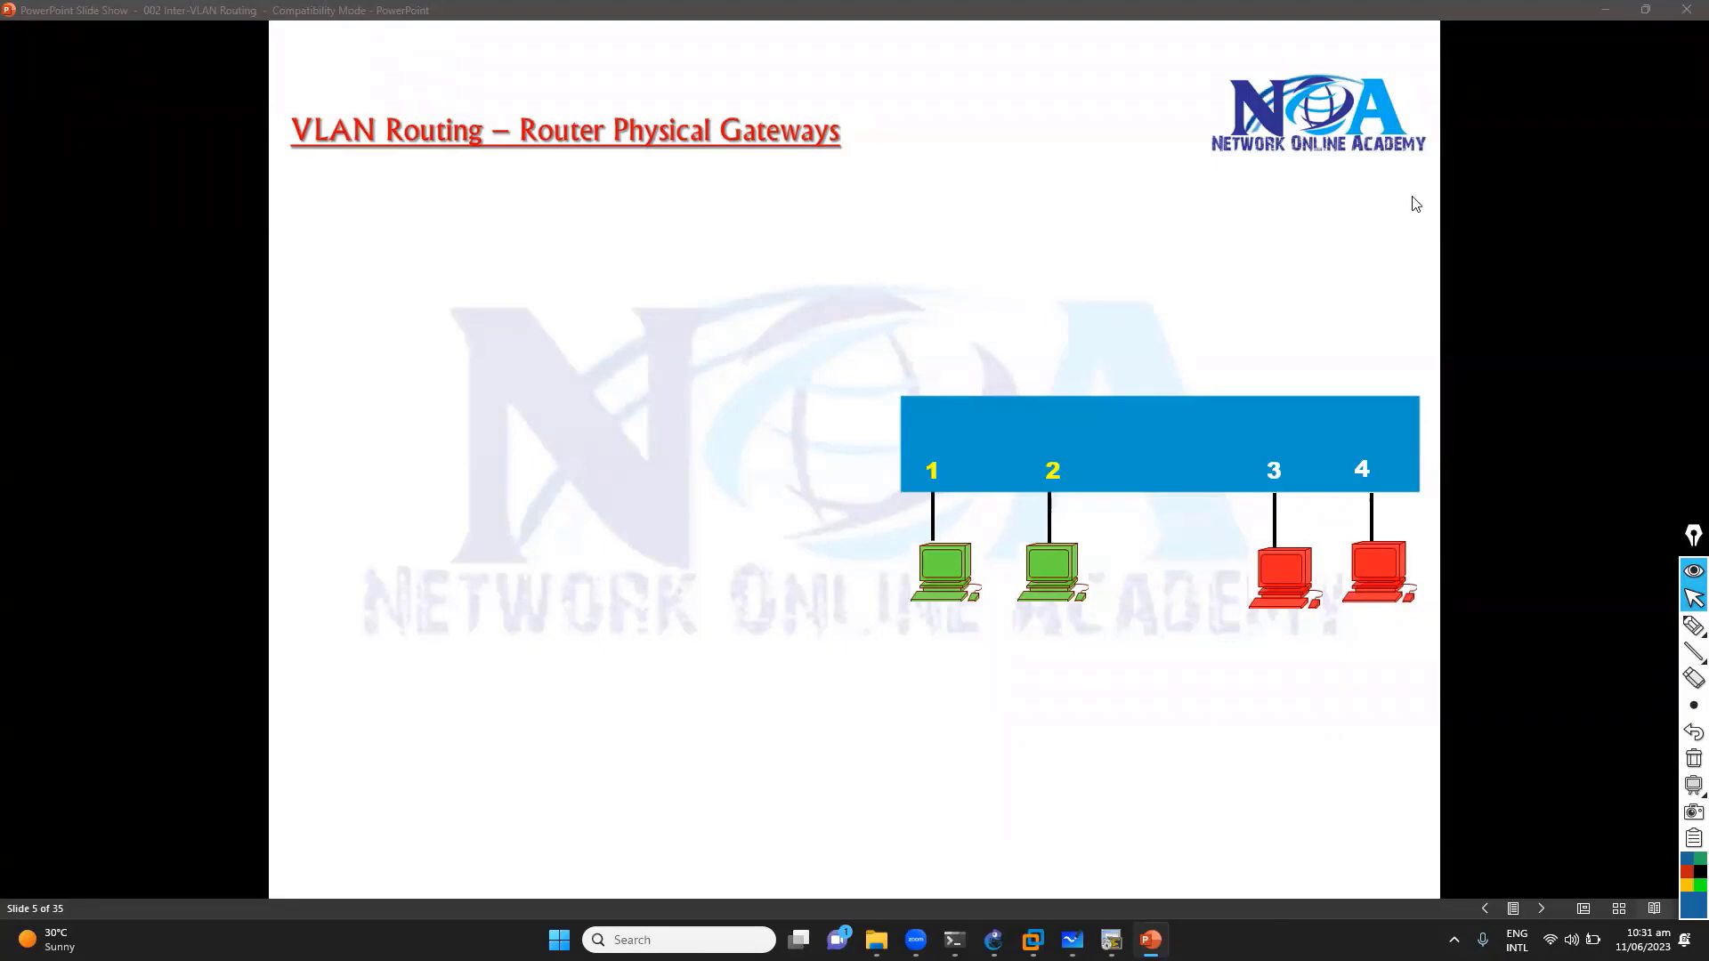
Switch from the slide show to the GNS3 project 002 VLAN 1
{"action": "key", "text": "alt+Tab"}
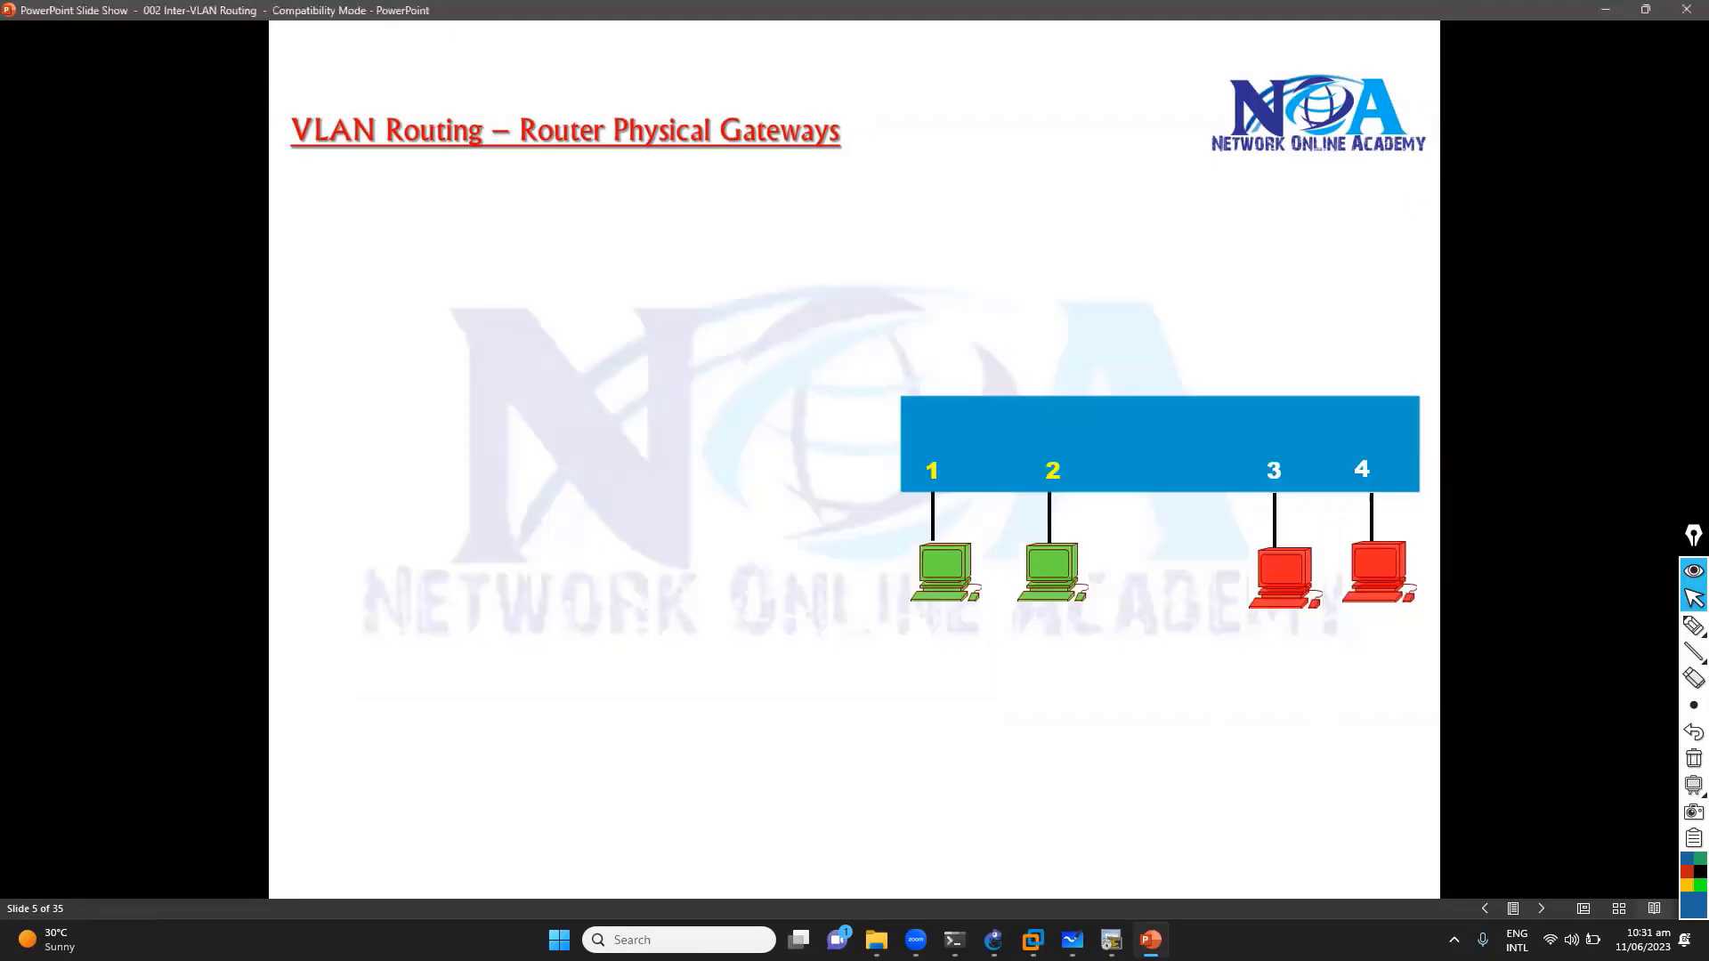
{"action": "key", "text": "alt+Tab"}
{"action": "key", "text": "alt+Tab"}
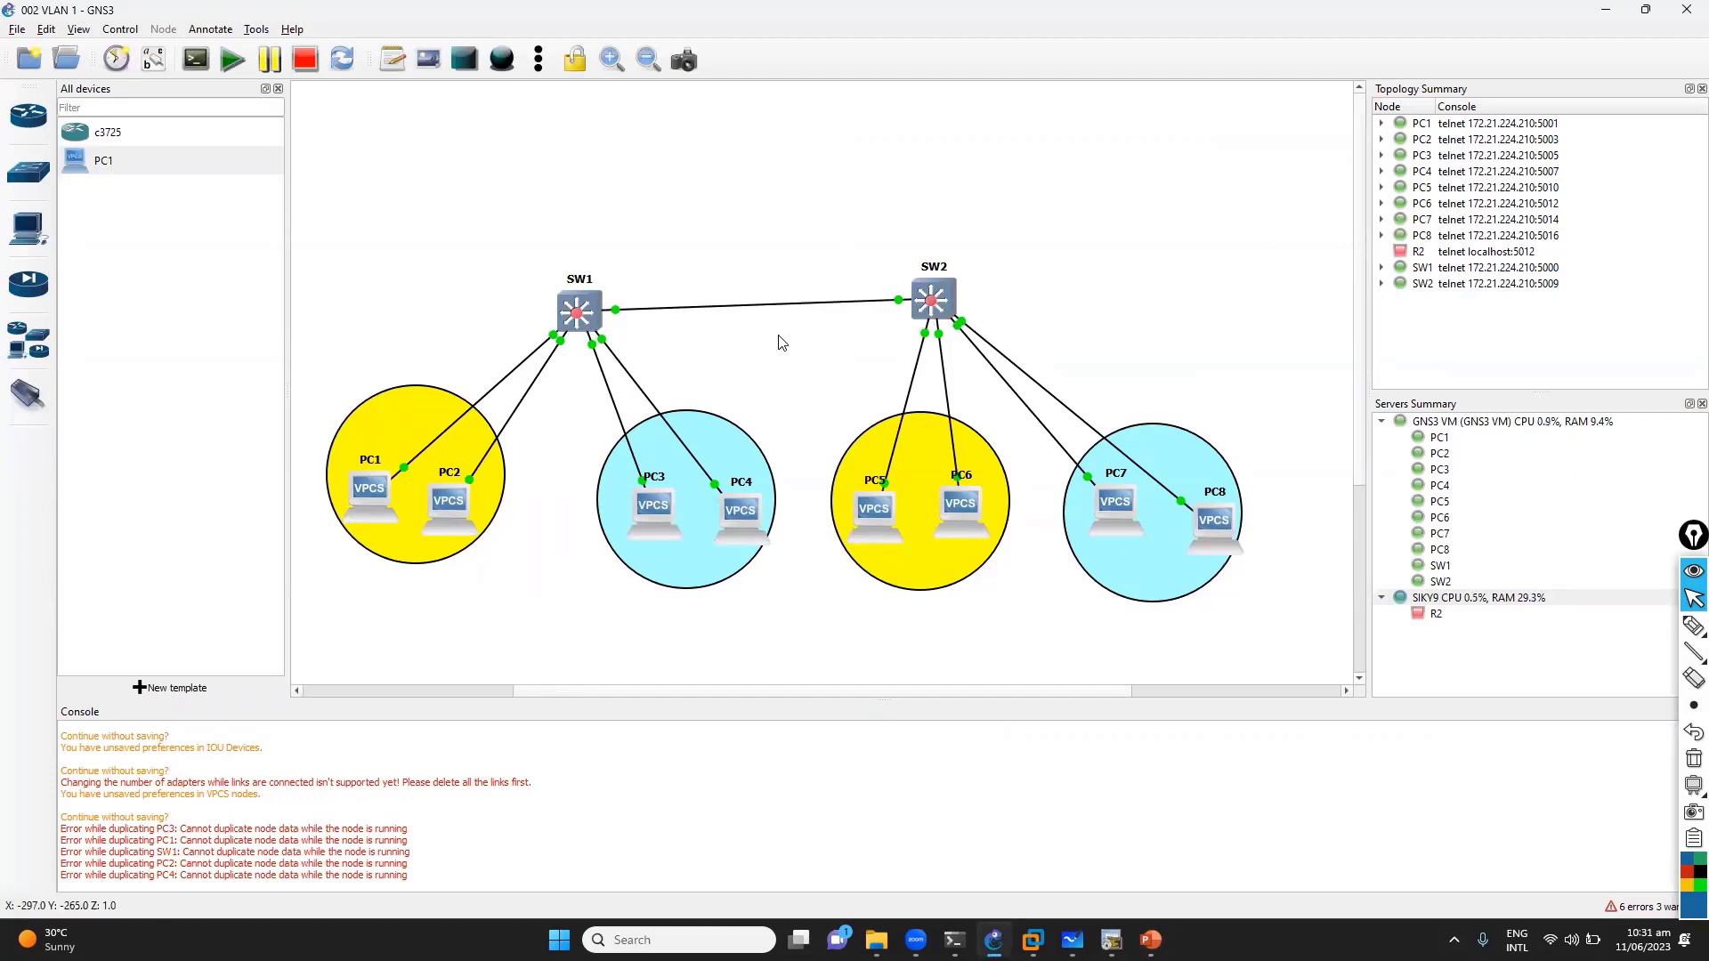
Annotate the topology with the pen by circling SW1 and writing L2 beside it
{"action": "left_click", "coordinate": [1691, 626]}
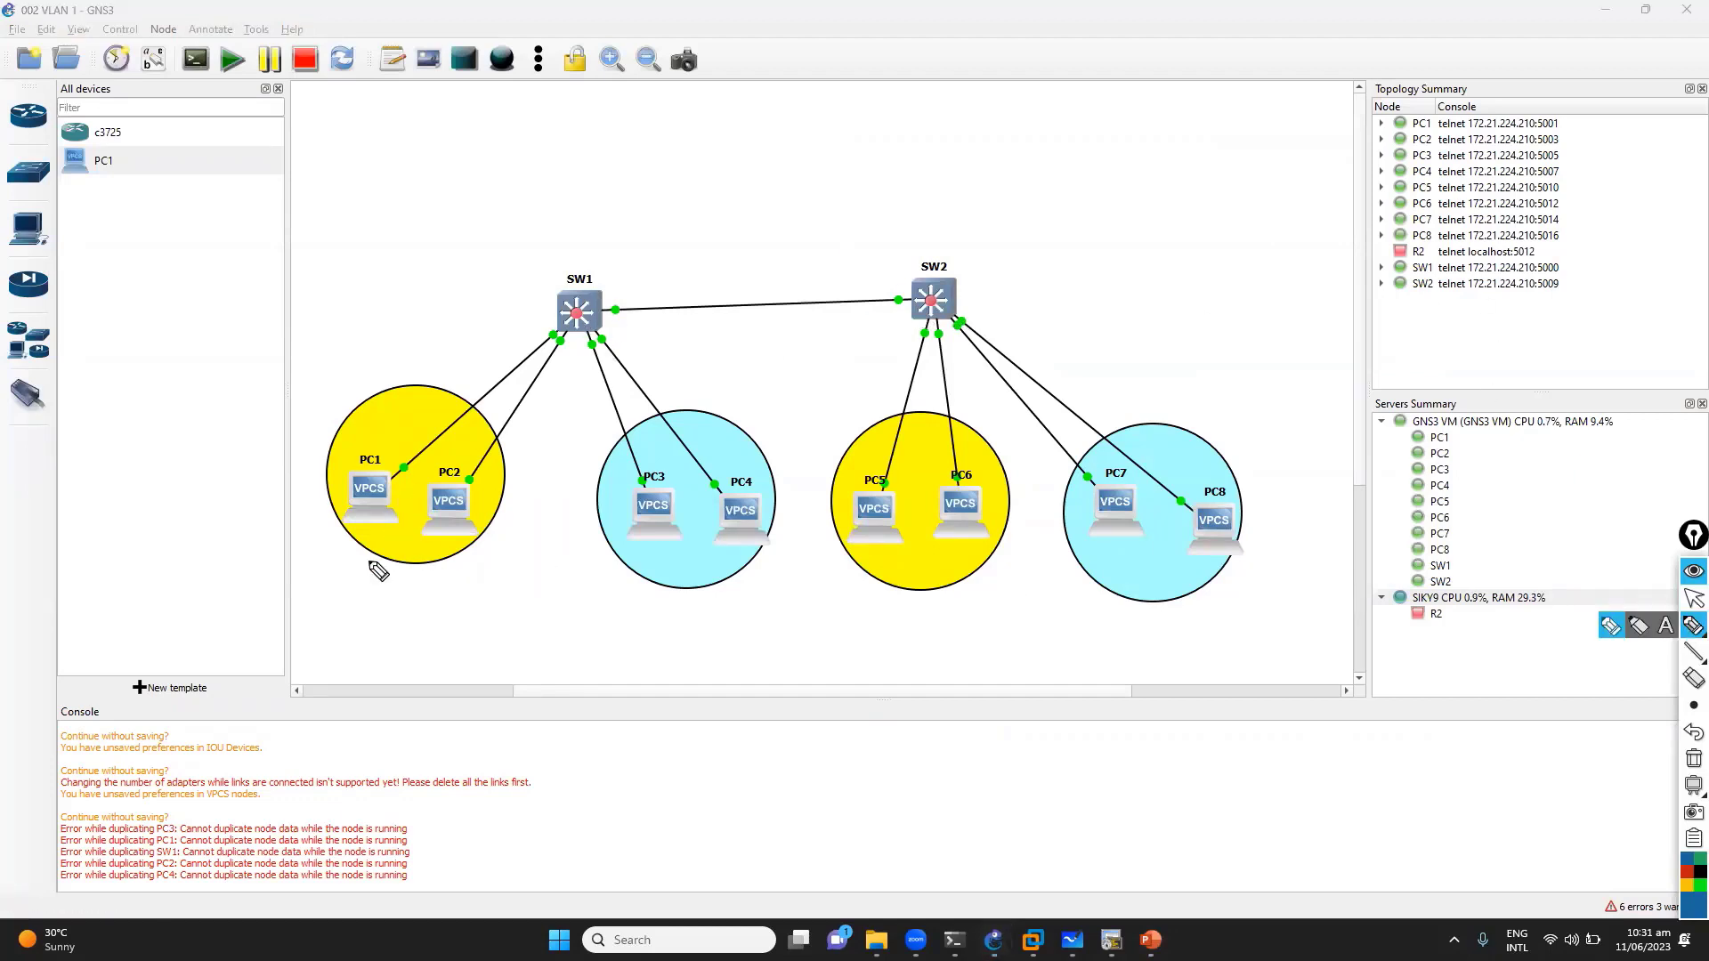
{"action": "mouse_move", "coordinate": [392, 553]}
{"action": "left_mouse_down"}
{"action": "mouse_move", "coordinate": [613, 617]}
{"action": "mouse_move", "coordinate": [663, 563]}
{"action": "mouse_move", "coordinate": [678, 588]}
{"action": "mouse_move", "coordinate": [685, 563]}
{"action": "mouse_move", "coordinate": [663, 569]}
{"action": "mouse_move", "coordinate": [670, 556]}
{"action": "left_mouse_up"}
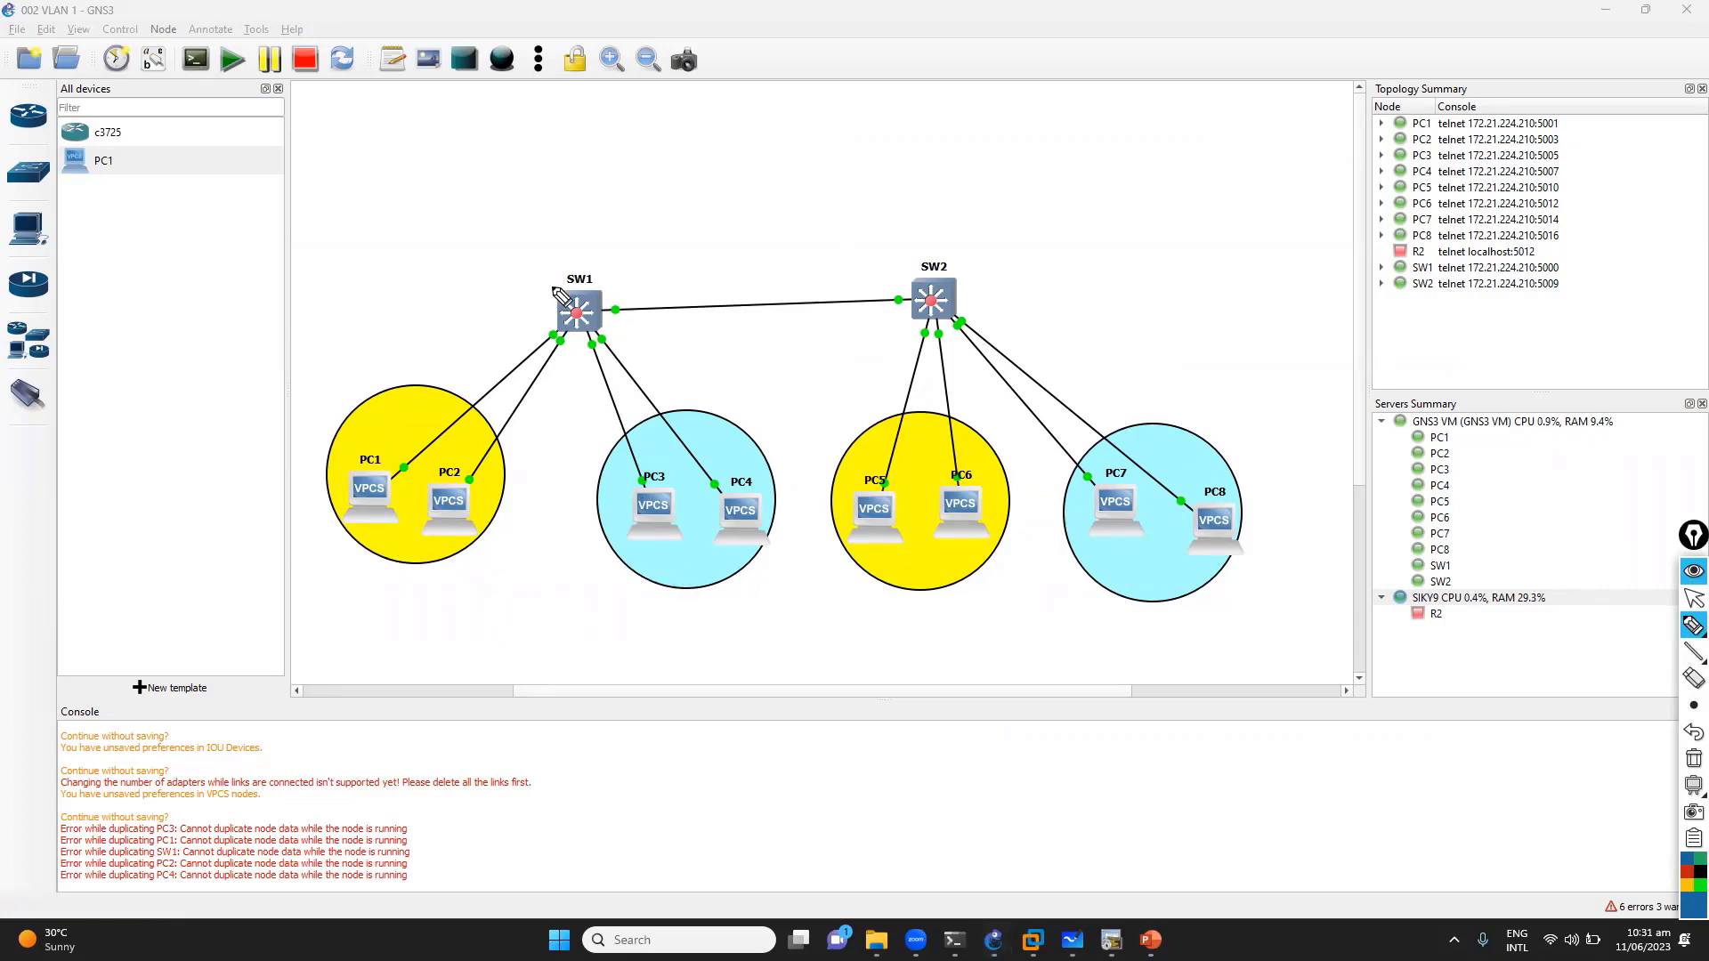
{"action": "mouse_move", "coordinate": [610, 273]}
{"action": "left_mouse_down"}
{"action": "mouse_move", "coordinate": [623, 312]}
{"action": "mouse_move", "coordinate": [660, 297]}
{"action": "mouse_move", "coordinate": [886, 305]}
{"action": "mouse_move", "coordinate": [828, 319]}
{"action": "left_mouse_up"}
{"action": "mouse_move", "coordinate": [592, 276]}
{"action": "left_mouse_down"}
{"action": "mouse_move", "coordinate": [575, 336]}
{"action": "mouse_move", "coordinate": [640, 297]}
{"action": "mouse_move", "coordinate": [629, 278]}
{"action": "mouse_move", "coordinate": [682, 286]}
{"action": "mouse_move", "coordinate": [686, 302]}
{"action": "mouse_move", "coordinate": [682, 289]}
{"action": "mouse_move", "coordinate": [658, 307]}
{"action": "mouse_move", "coordinate": [707, 289]}
{"action": "mouse_move", "coordinate": [653, 326]}
{"action": "mouse_move", "coordinate": [699, 322]}
{"action": "left_mouse_up"}
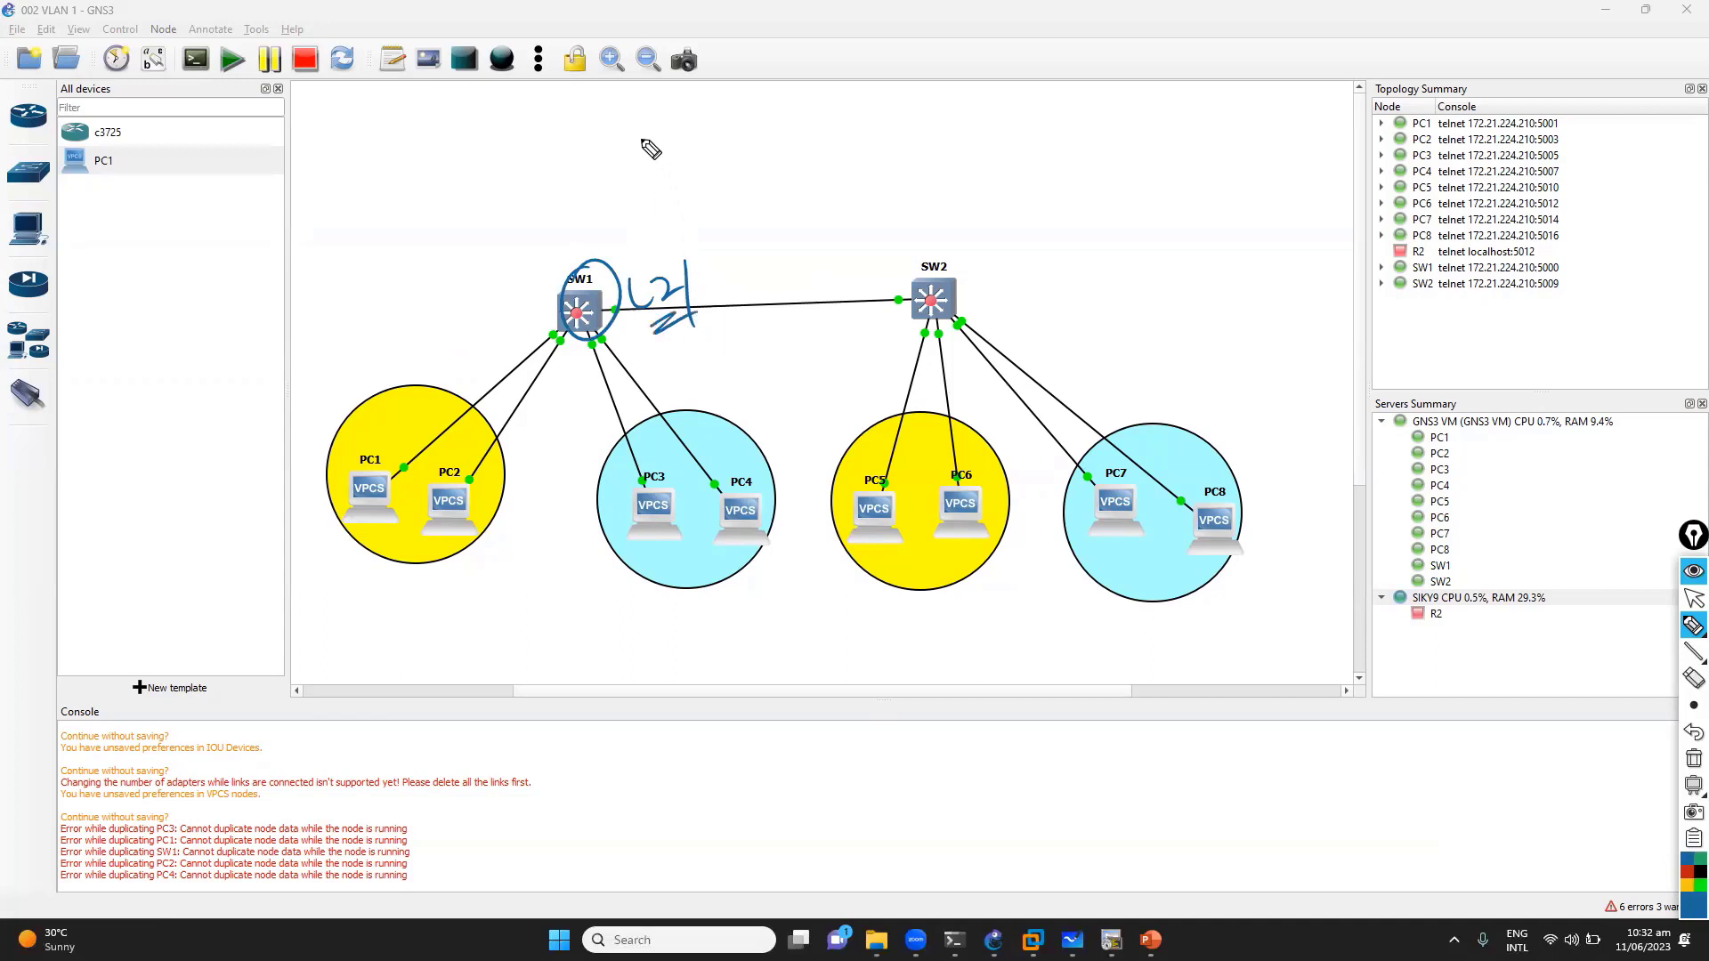
Sketch a router above SW1 with a path between the VLAN groups and two links to SW1, and clear the annotations
{"action": "left_click_drag", "start_coordinate": [625, 100], "coordinate": [628, 115]}
{"action": "left_click_drag", "start_coordinate": [641, 98], "coordinate": [623, 140]}
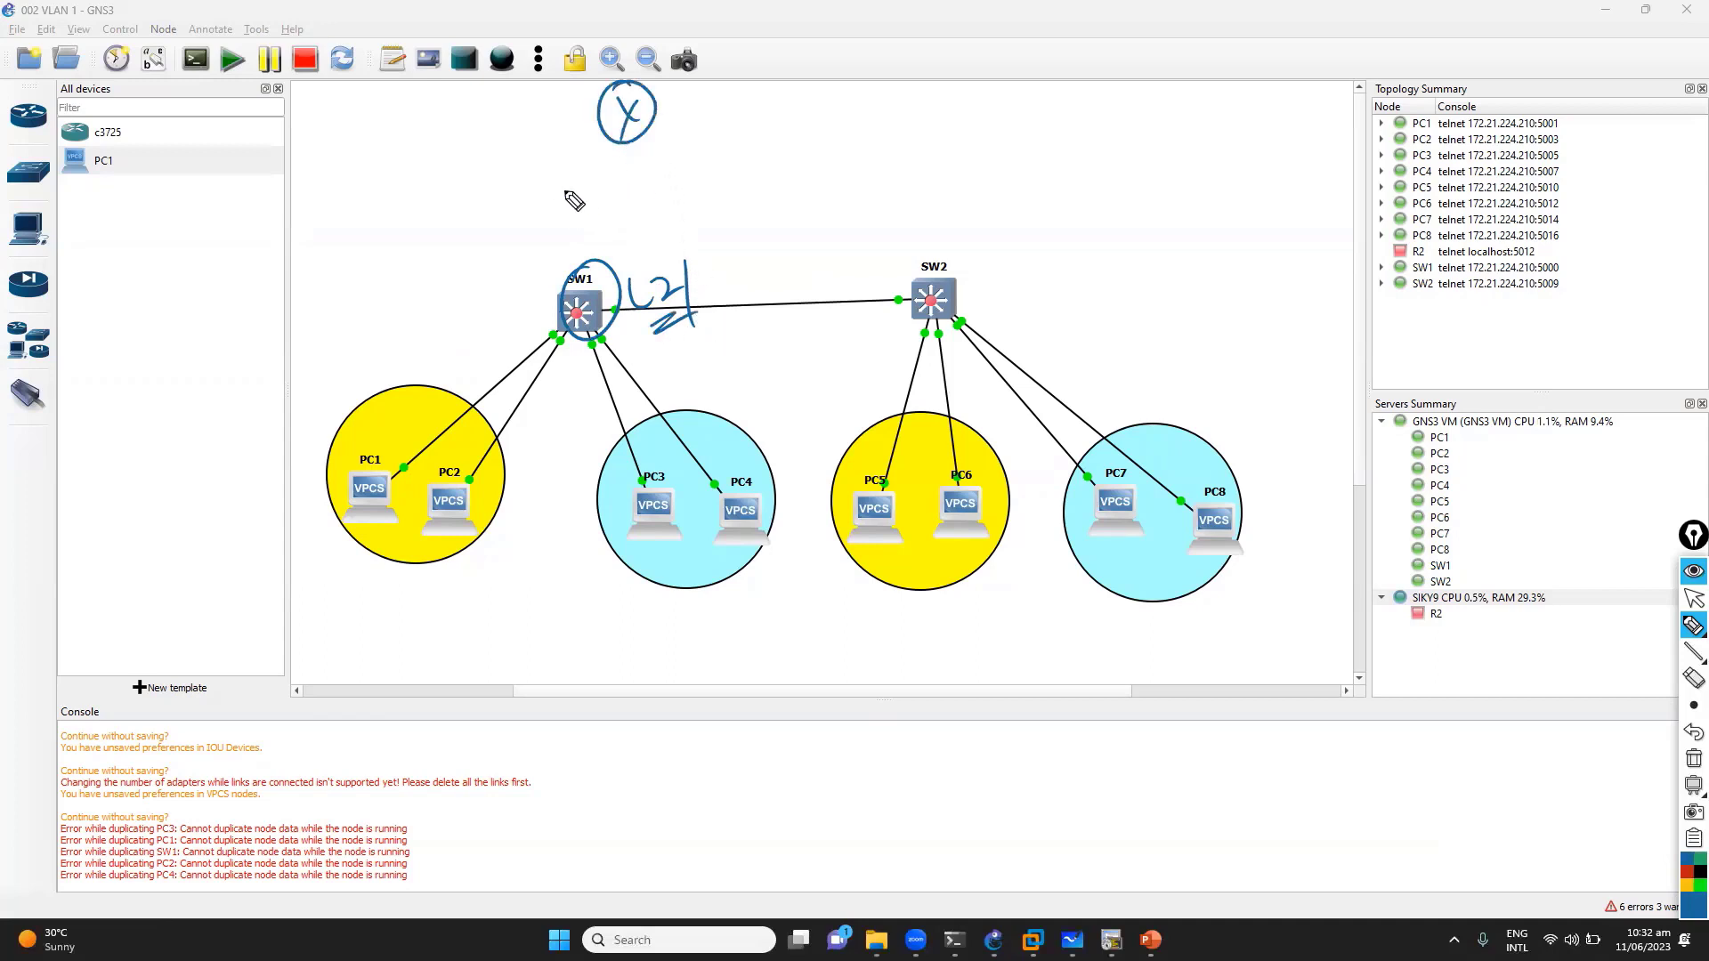
{"action": "mouse_move", "coordinate": [431, 385]}
{"action": "left_mouse_down"}
{"action": "mouse_move", "coordinate": [573, 135]}
{"action": "mouse_move", "coordinate": [688, 340]}
{"action": "left_mouse_up"}
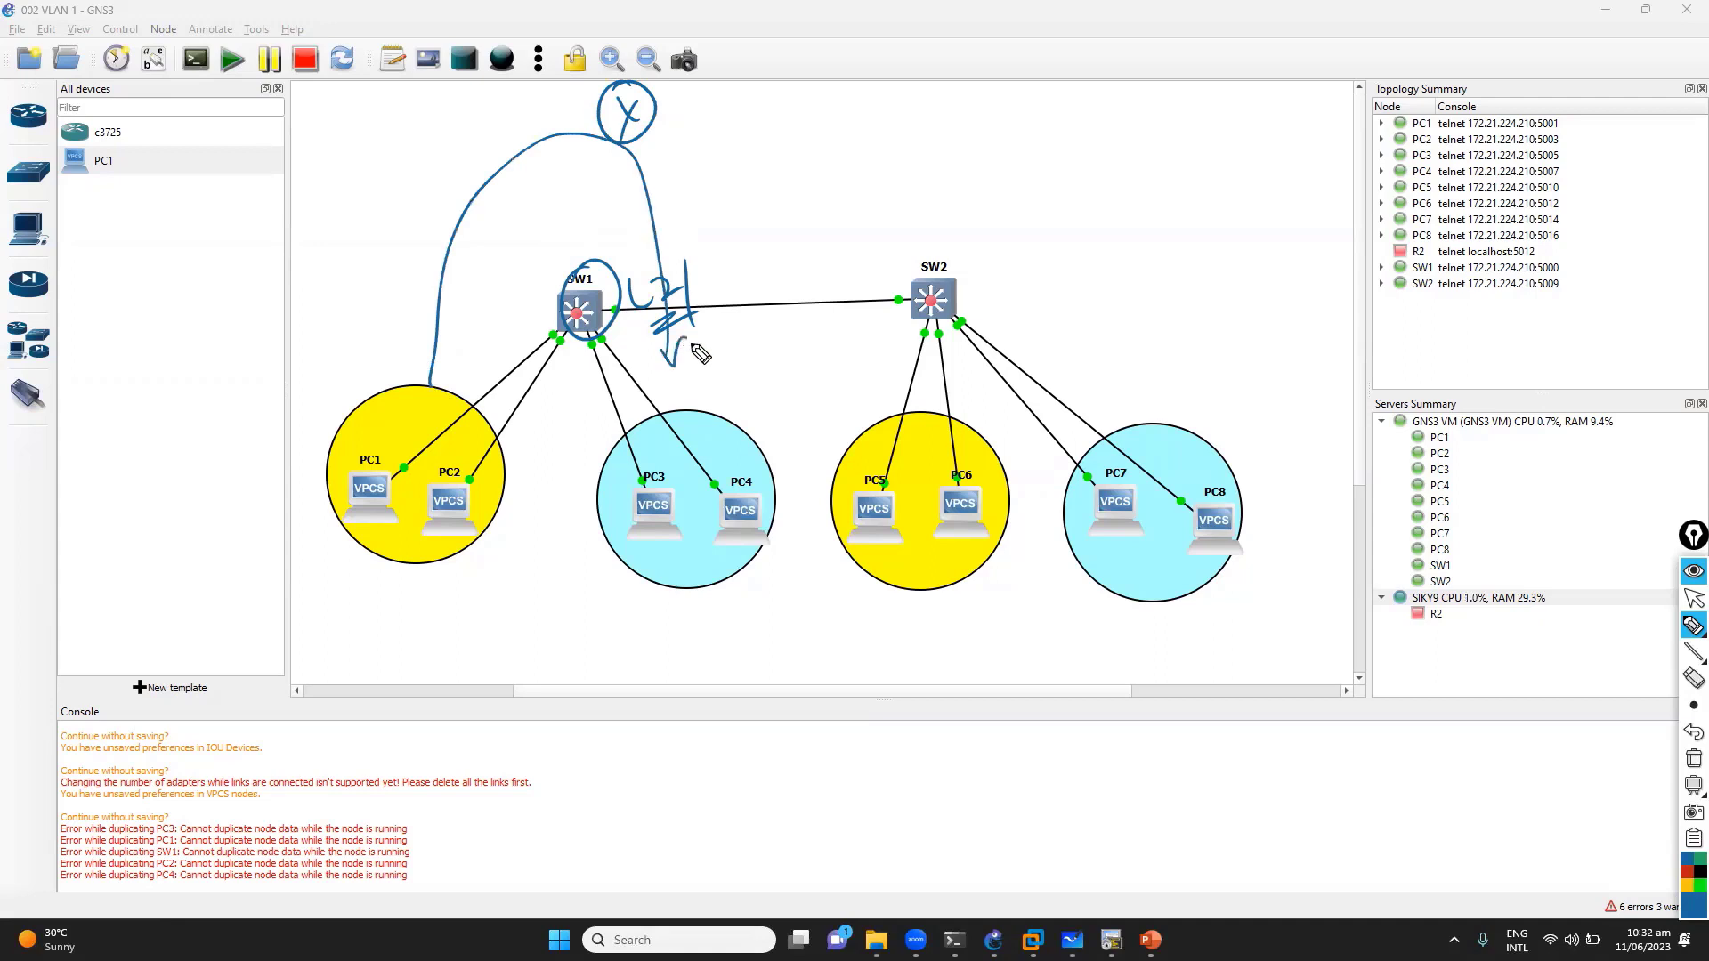
{"action": "left_click_drag", "start_coordinate": [607, 124], "coordinate": [596, 267]}
{"action": "left_click_drag", "start_coordinate": [622, 120], "coordinate": [616, 267]}
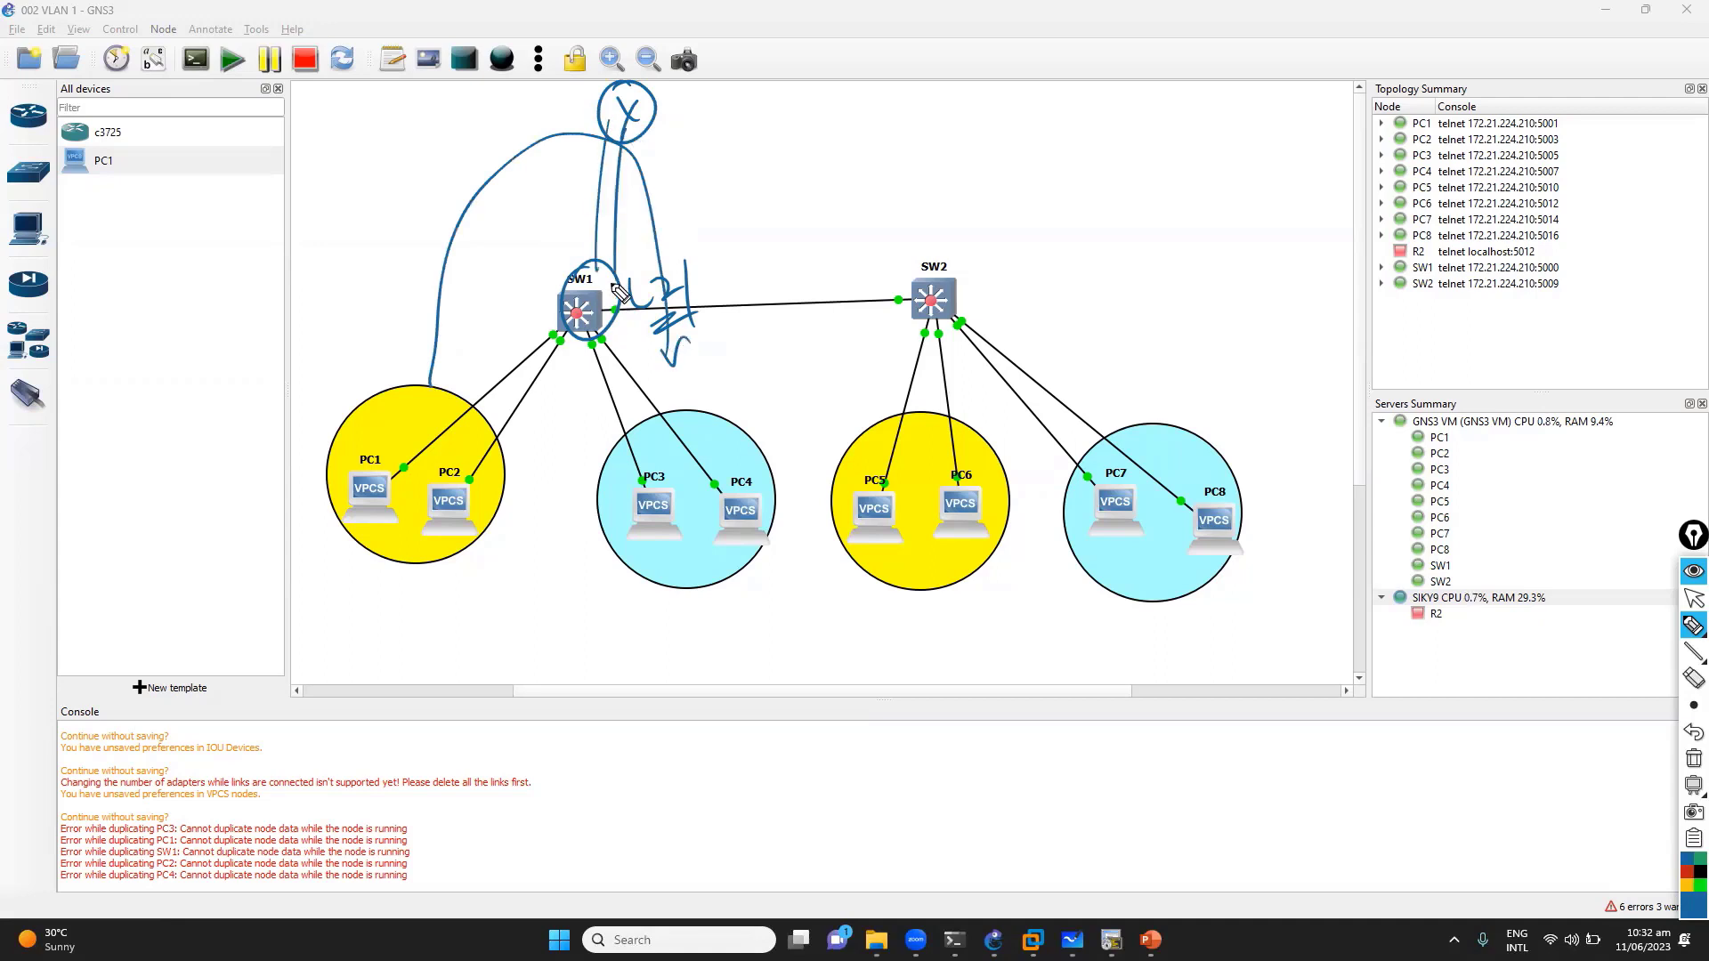
{"action": "key", "text": "Escape"}
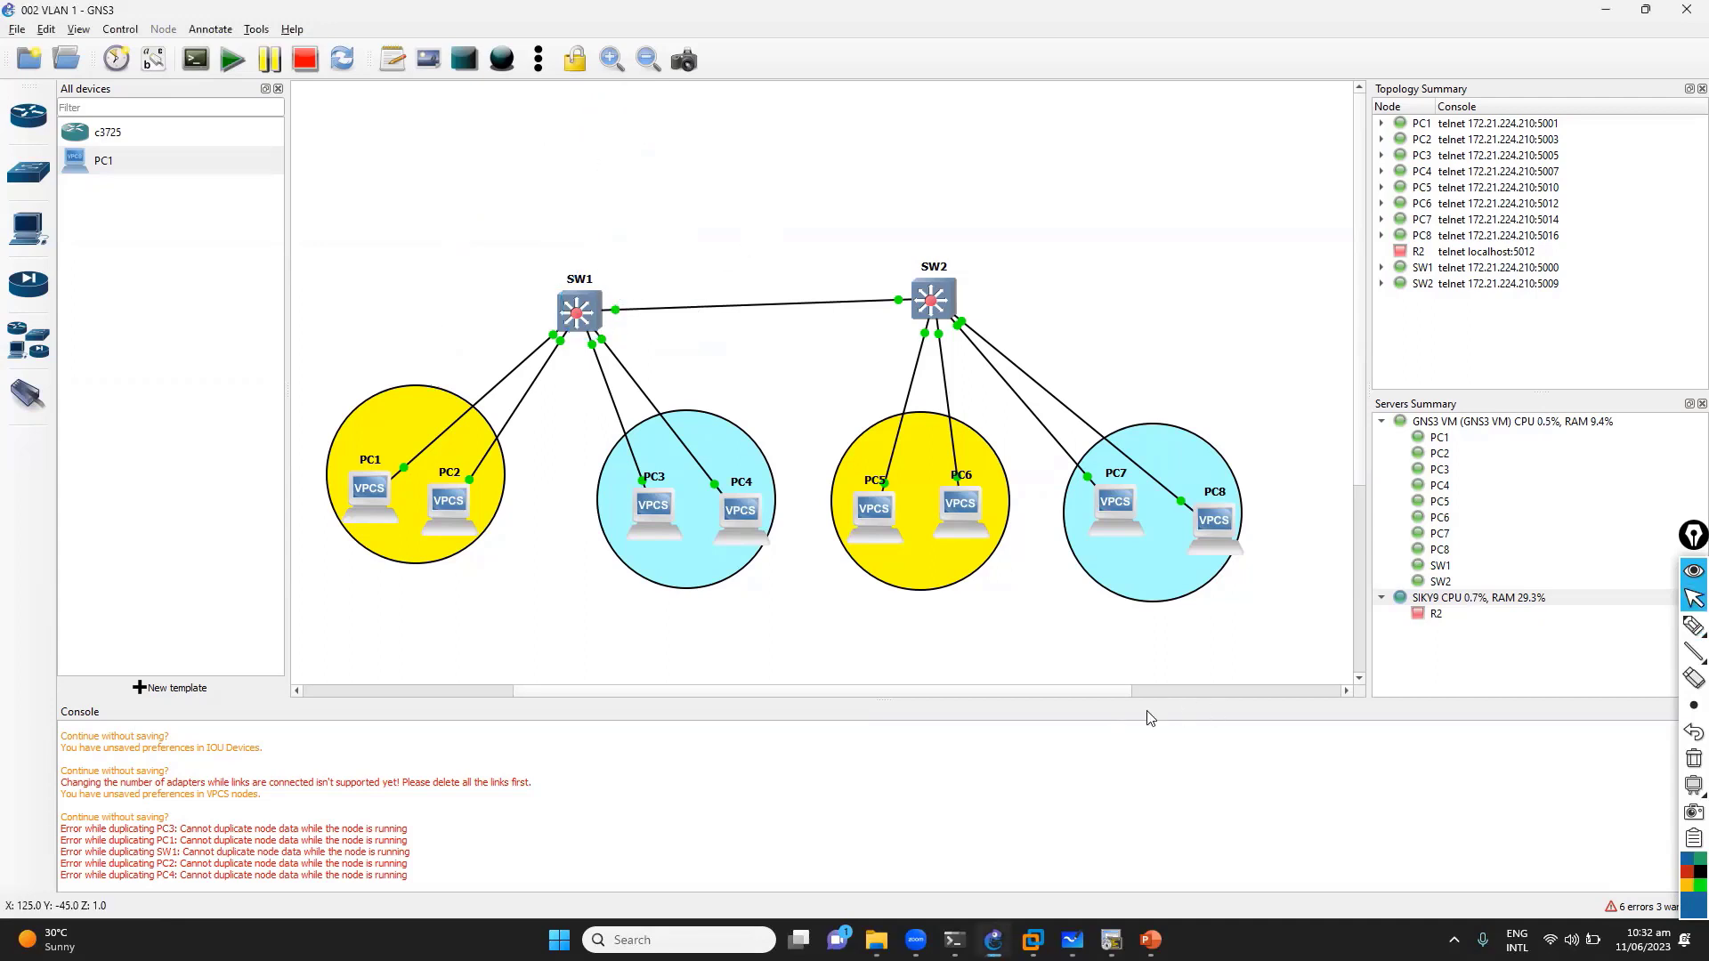
Move router R2 to just above SW1 and change its hostname to R1
{"action": "left_click_drag", "start_coordinate": [1118, 694], "coordinate": [915, 720]}
{"action": "scroll", "coordinate": [1094, 433], "scroll_direction": "down", "scroll_amount": 3}
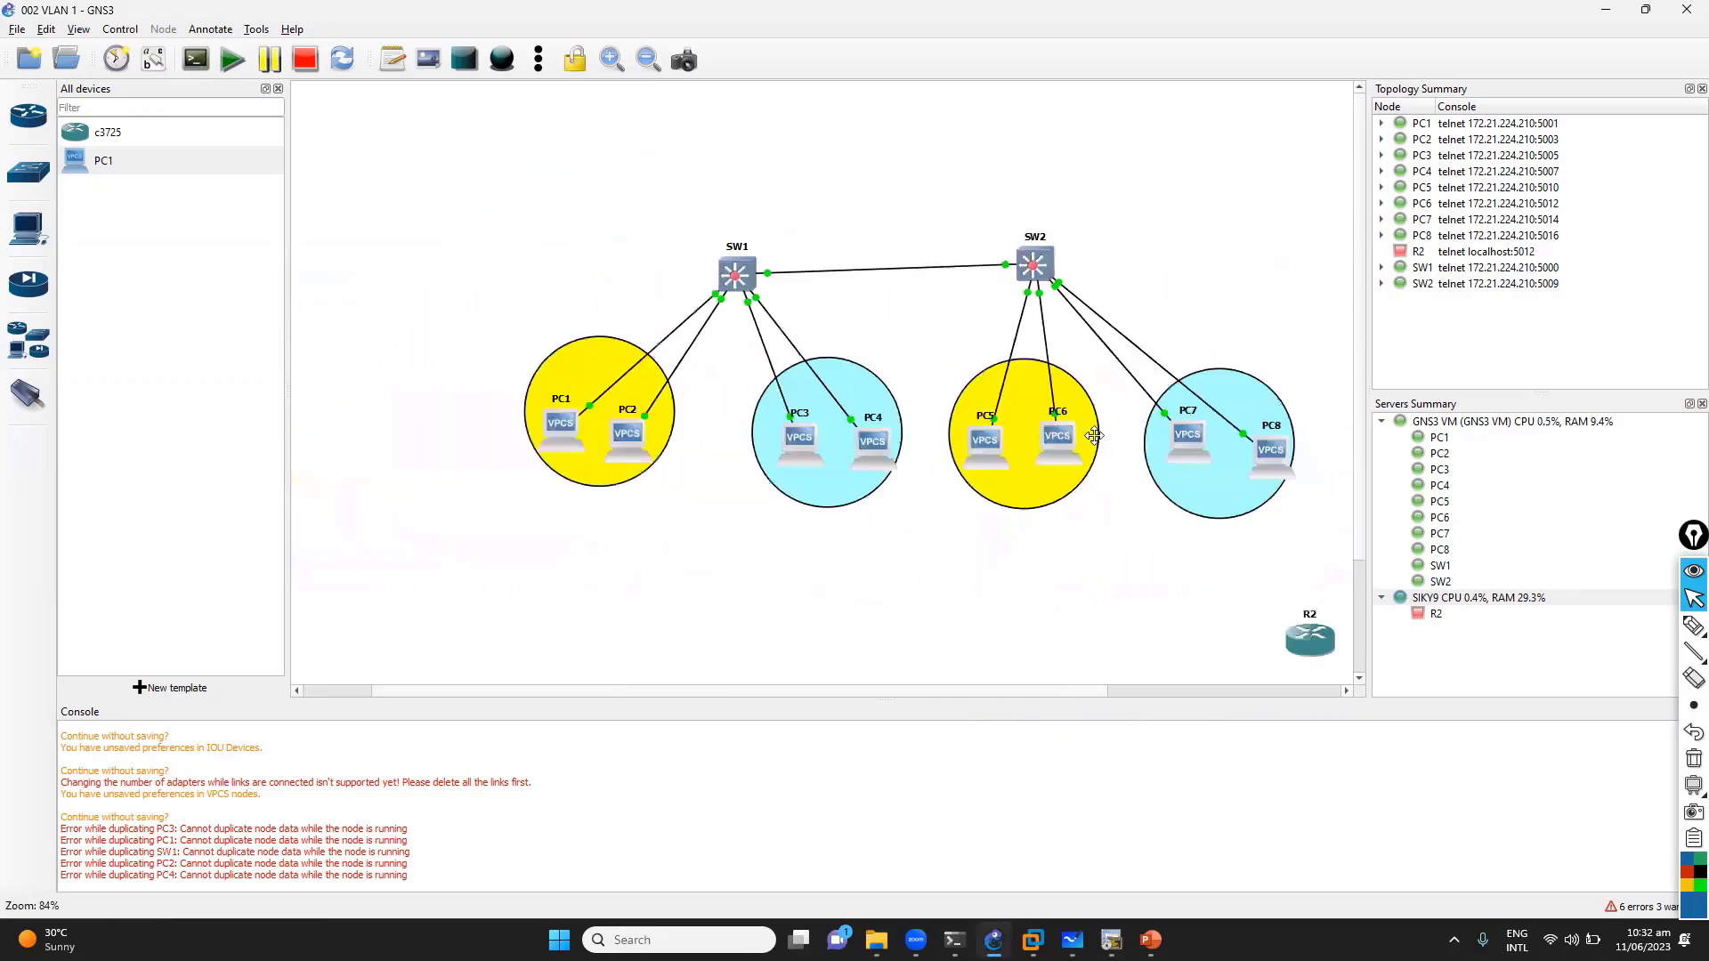
{"action": "left_click", "coordinate": [105, 137]}
{"action": "left_click_drag", "start_coordinate": [1278, 640], "coordinate": [716, 158]}
{"action": "double_click", "coordinate": [715, 155]}
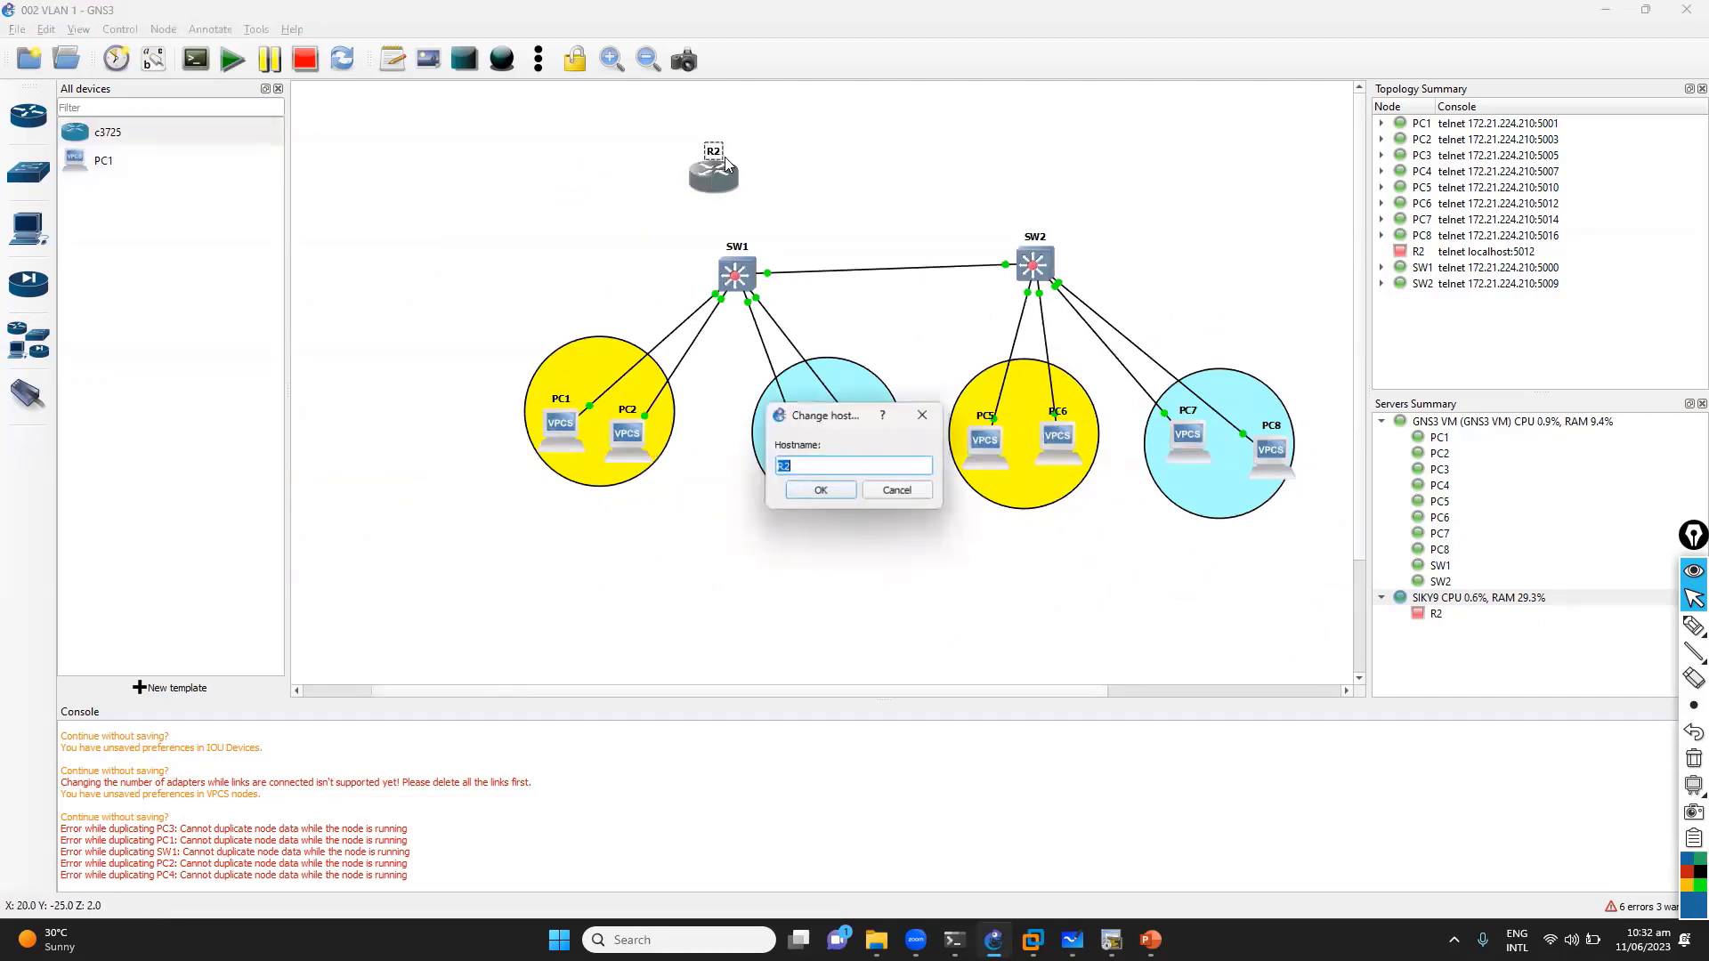
{"action": "type", "text": "R1"}
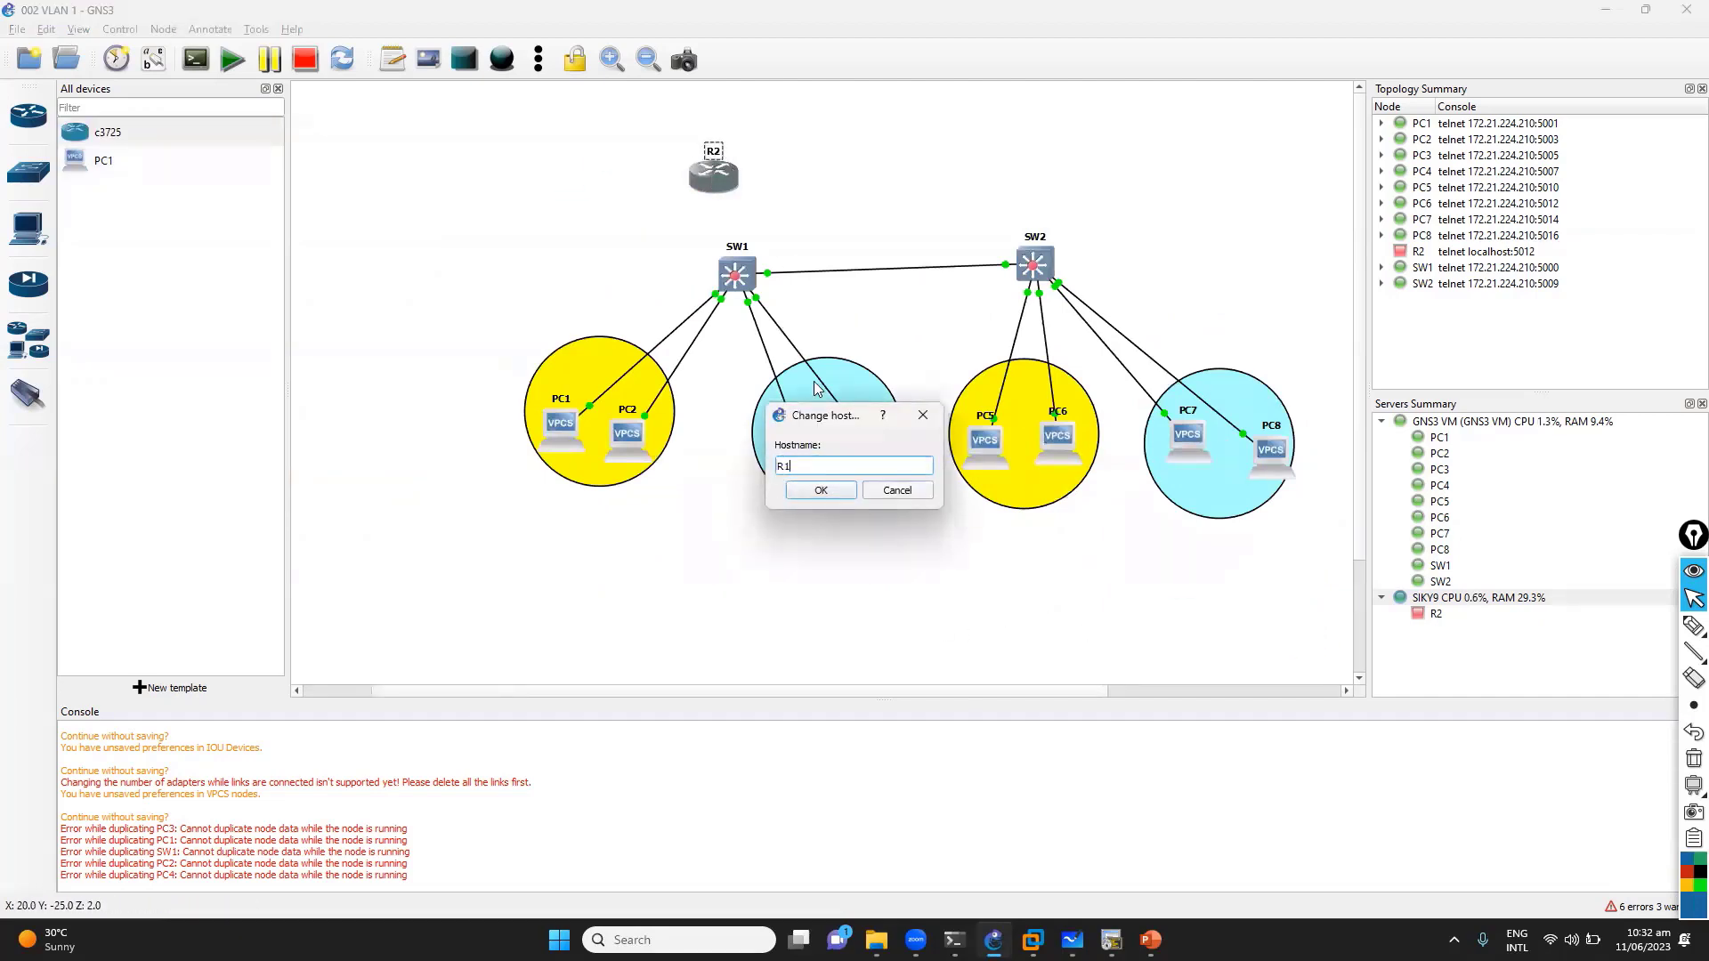
{"action": "left_click", "coordinate": [819, 491]}
{"action": "mouse_move", "coordinate": [710, 184]}
{"action": "left_mouse_down"}
{"action": "mouse_move", "coordinate": [762, 177]}
{"action": "mouse_move", "coordinate": [719, 173]}
{"action": "left_mouse_up"}
Examine the adapter slots in R1's configuration and close it without changes
{"action": "left_click", "coordinate": [1464, 599]}
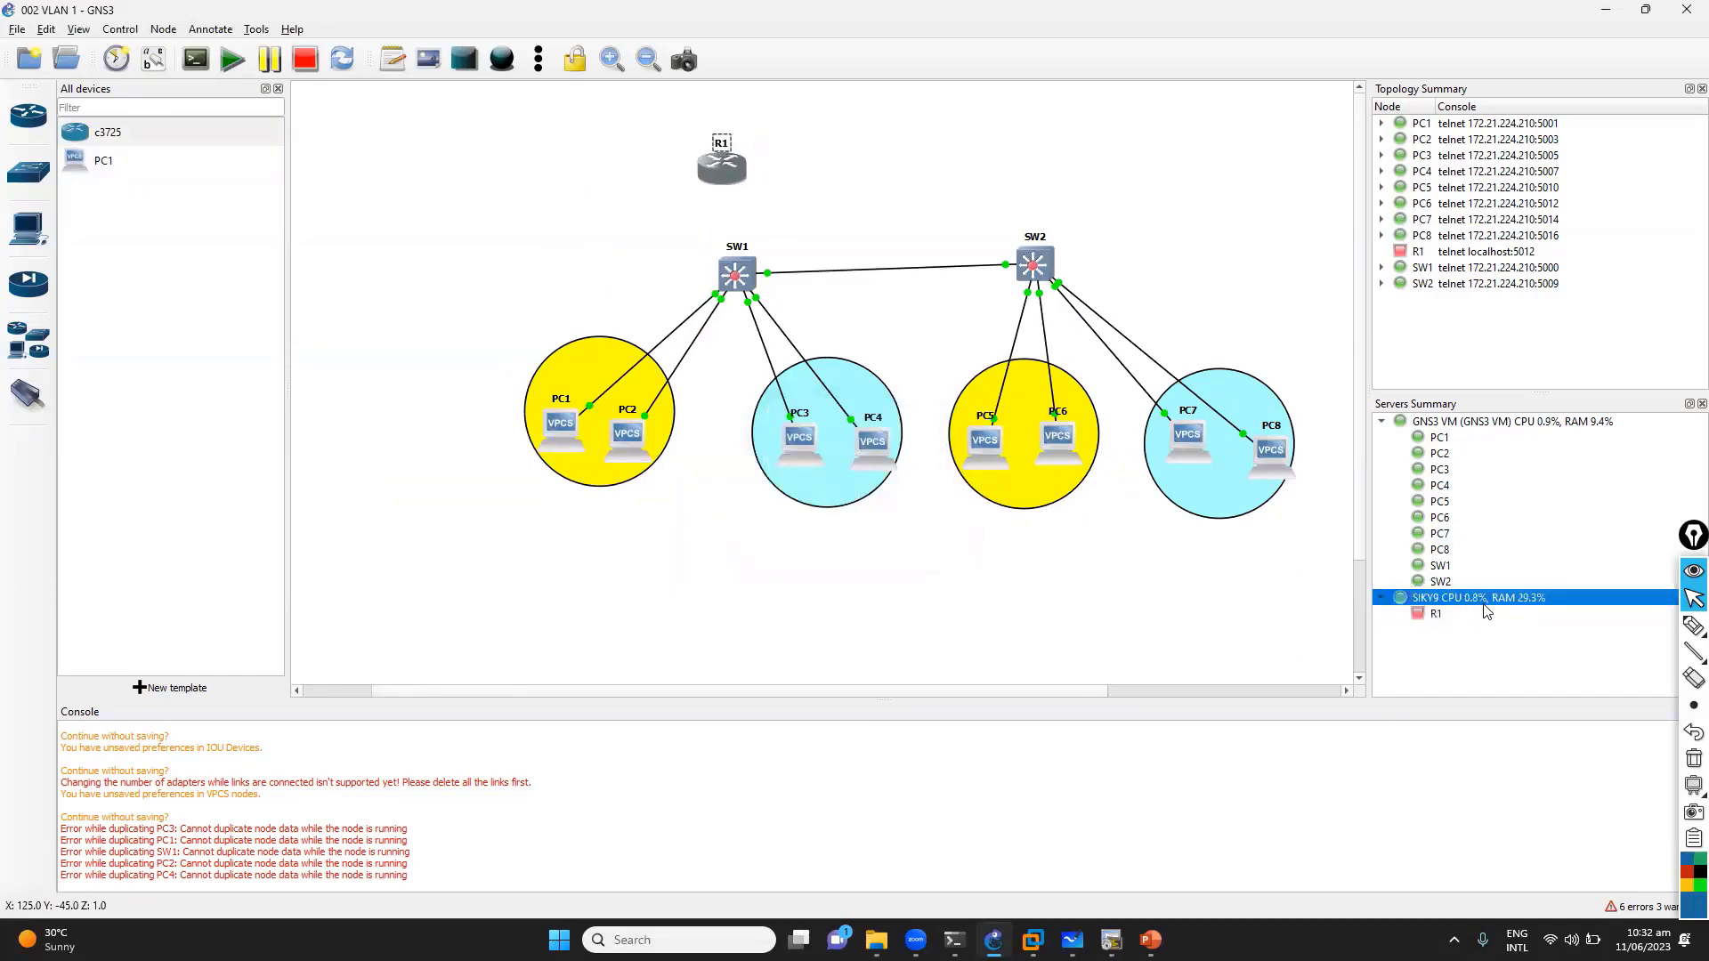
{"action": "right_click", "coordinate": [712, 175]}
{"action": "left_click", "coordinate": [735, 176]}
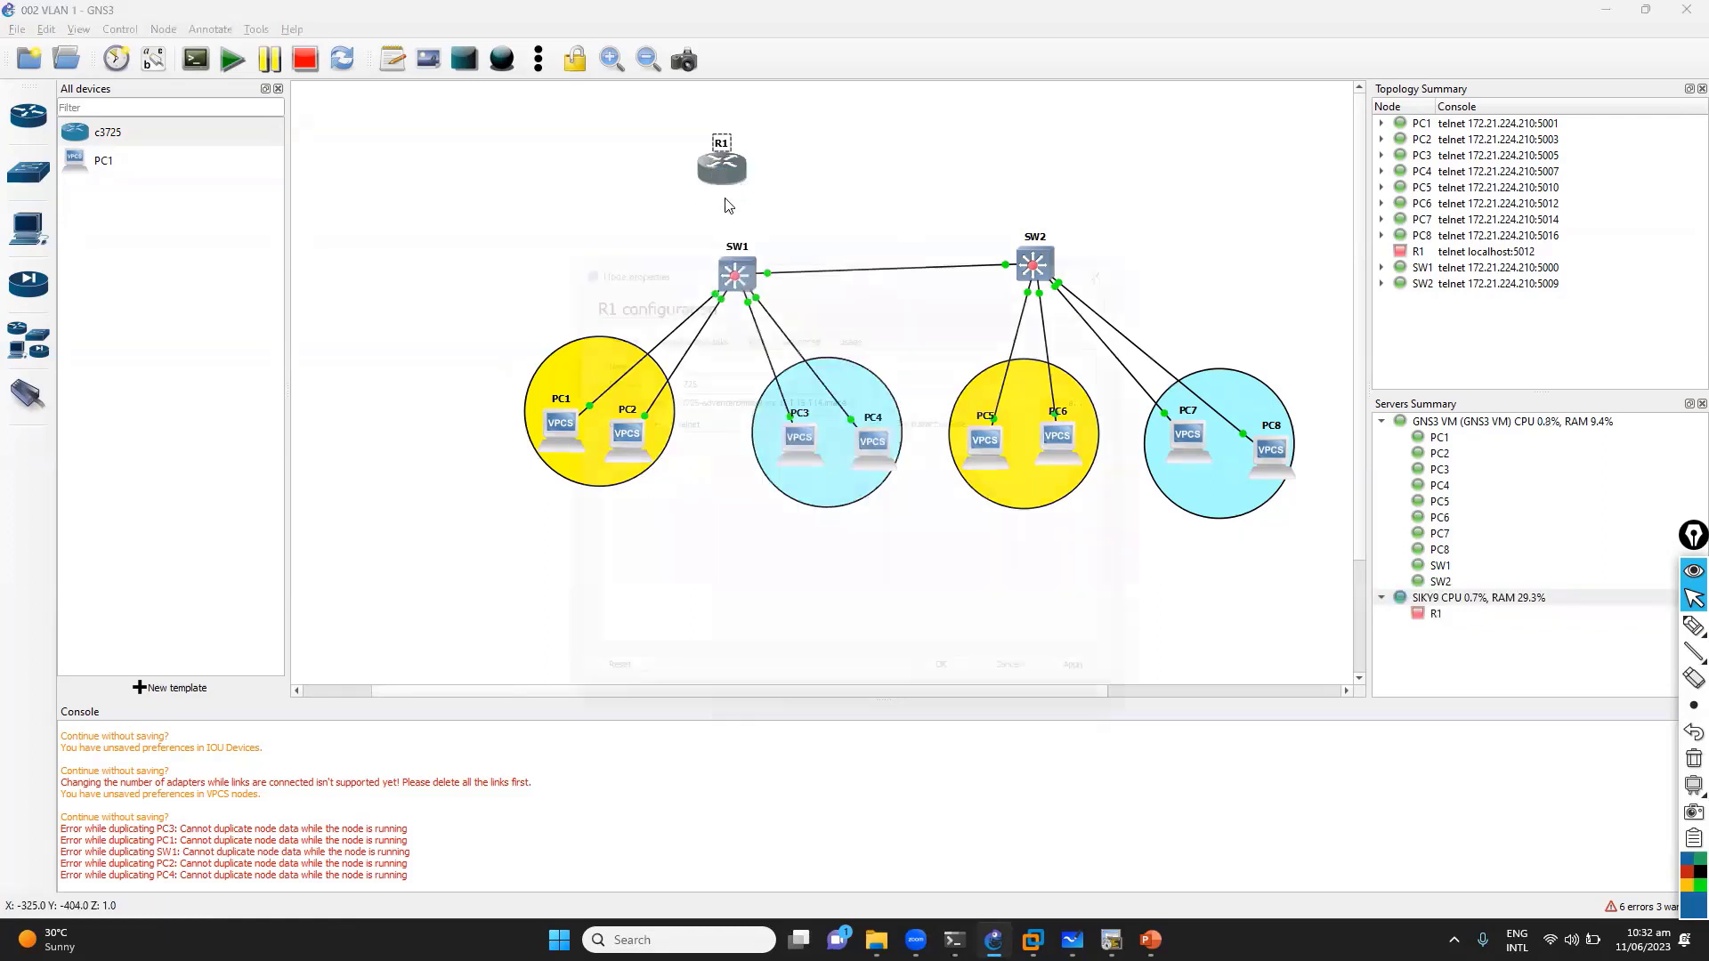
{"action": "left_click", "coordinate": [759, 334]}
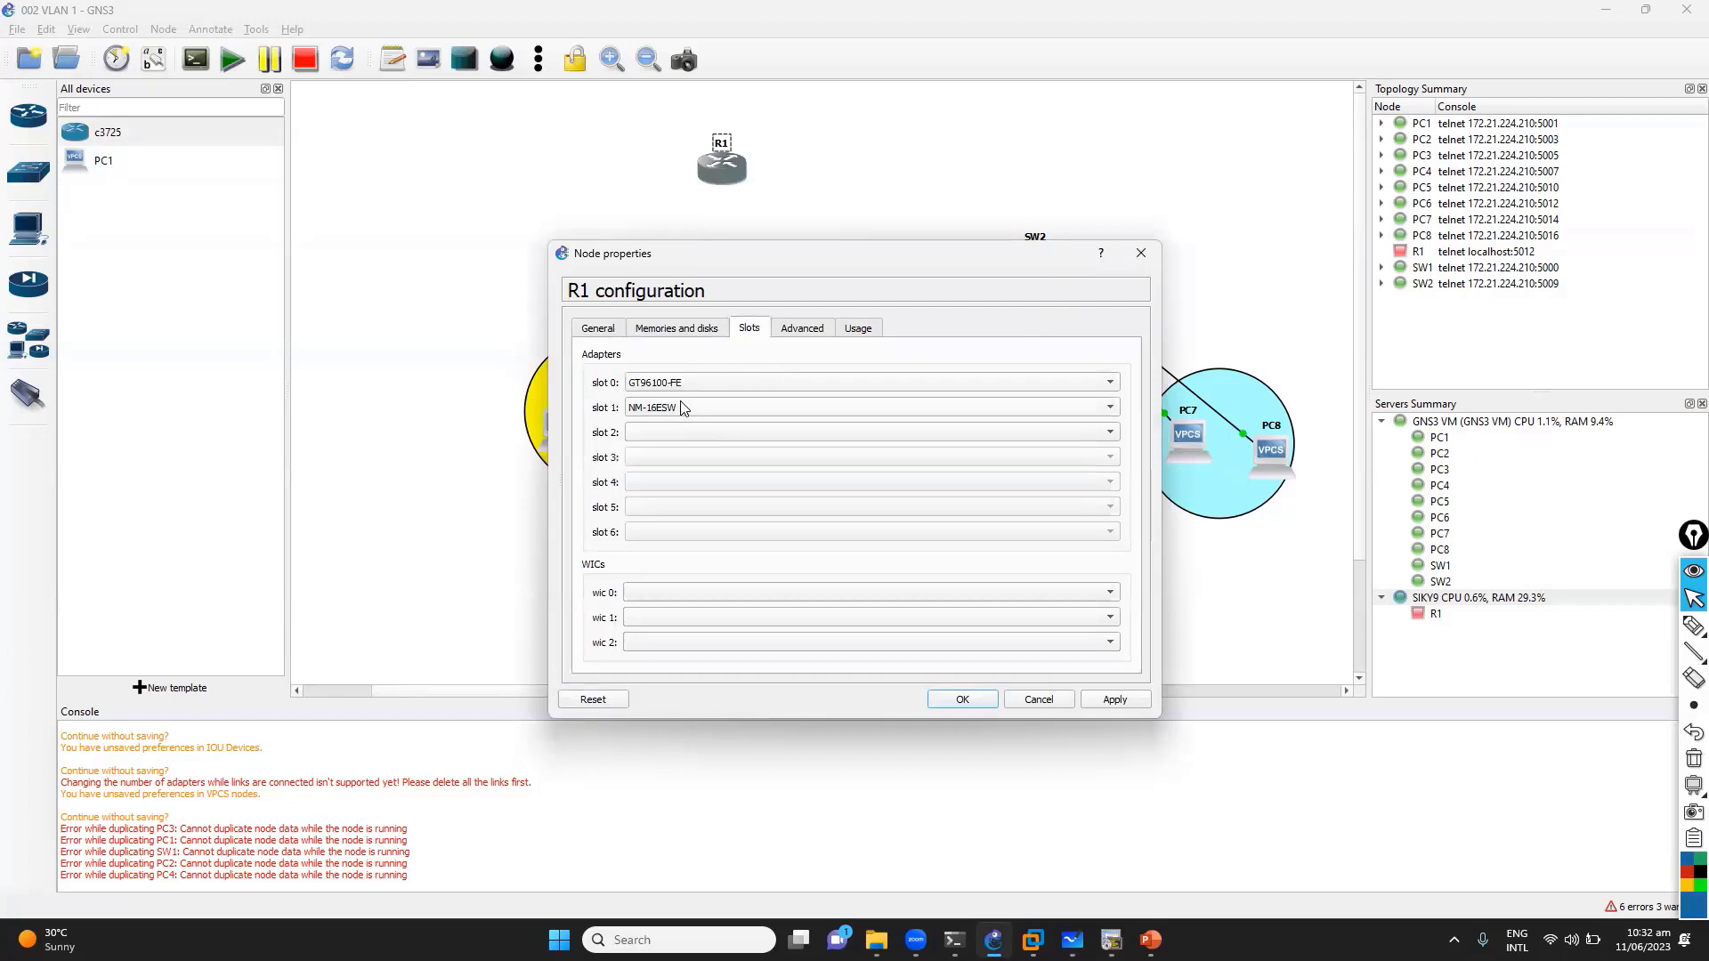
{"action": "left_click", "coordinate": [801, 335]}
{"action": "left_click", "coordinate": [748, 331]}
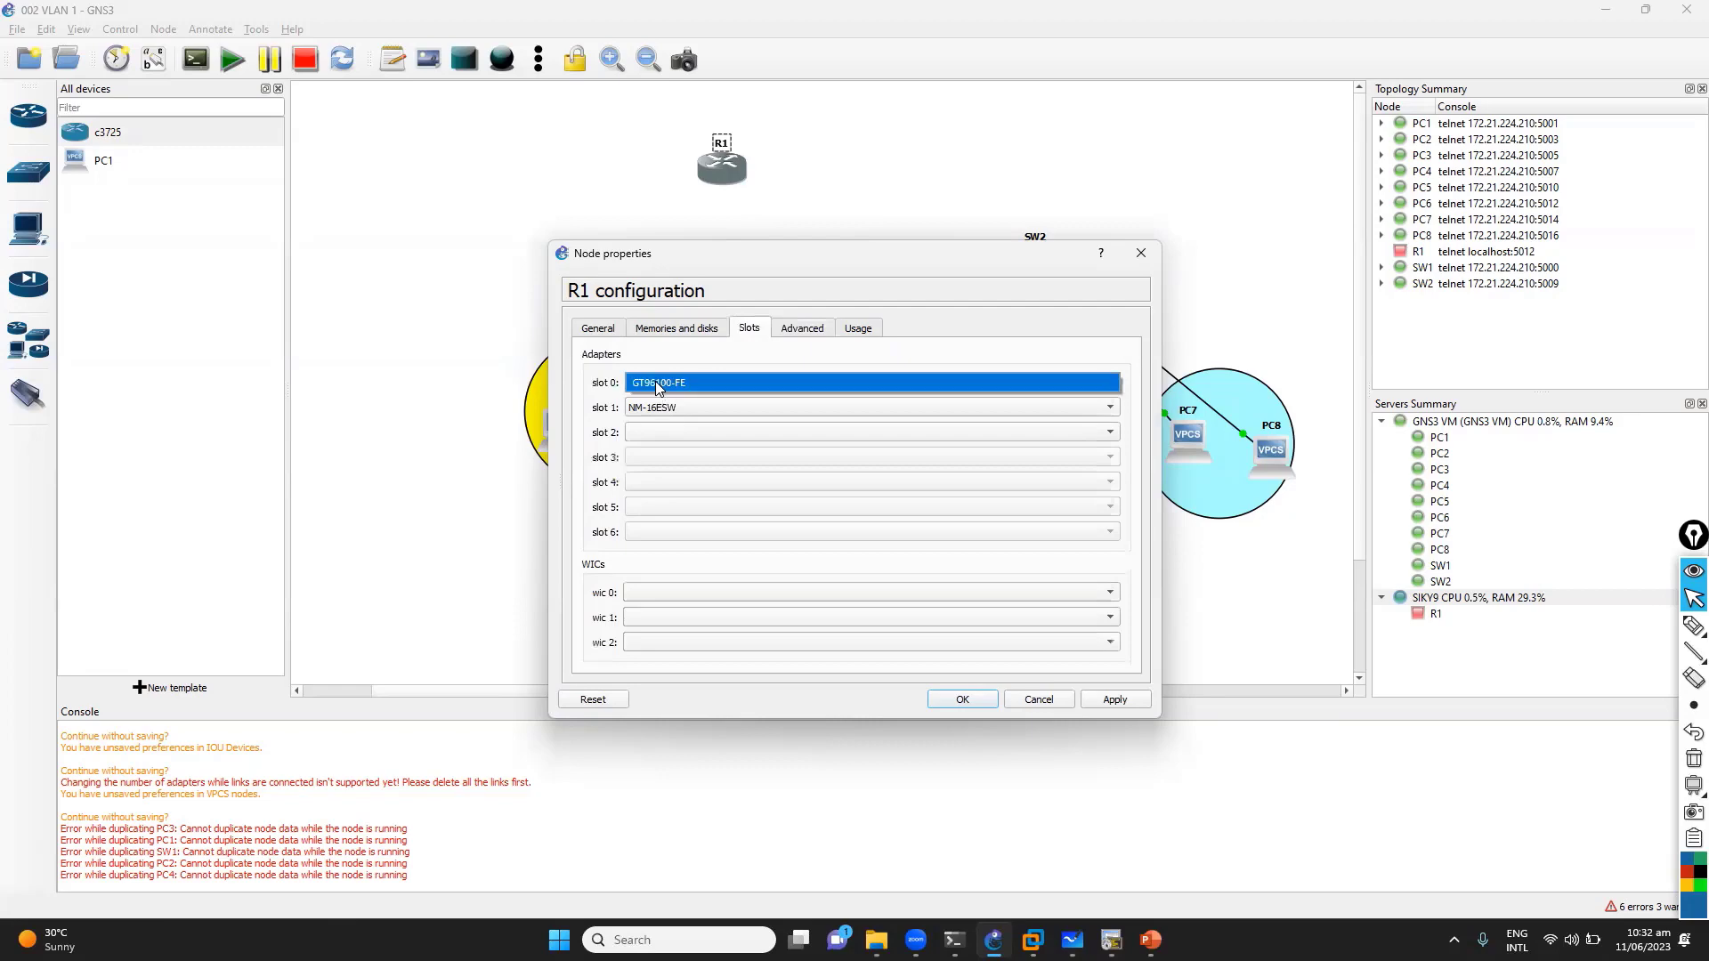
{"action": "left_click", "coordinate": [1038, 700]}
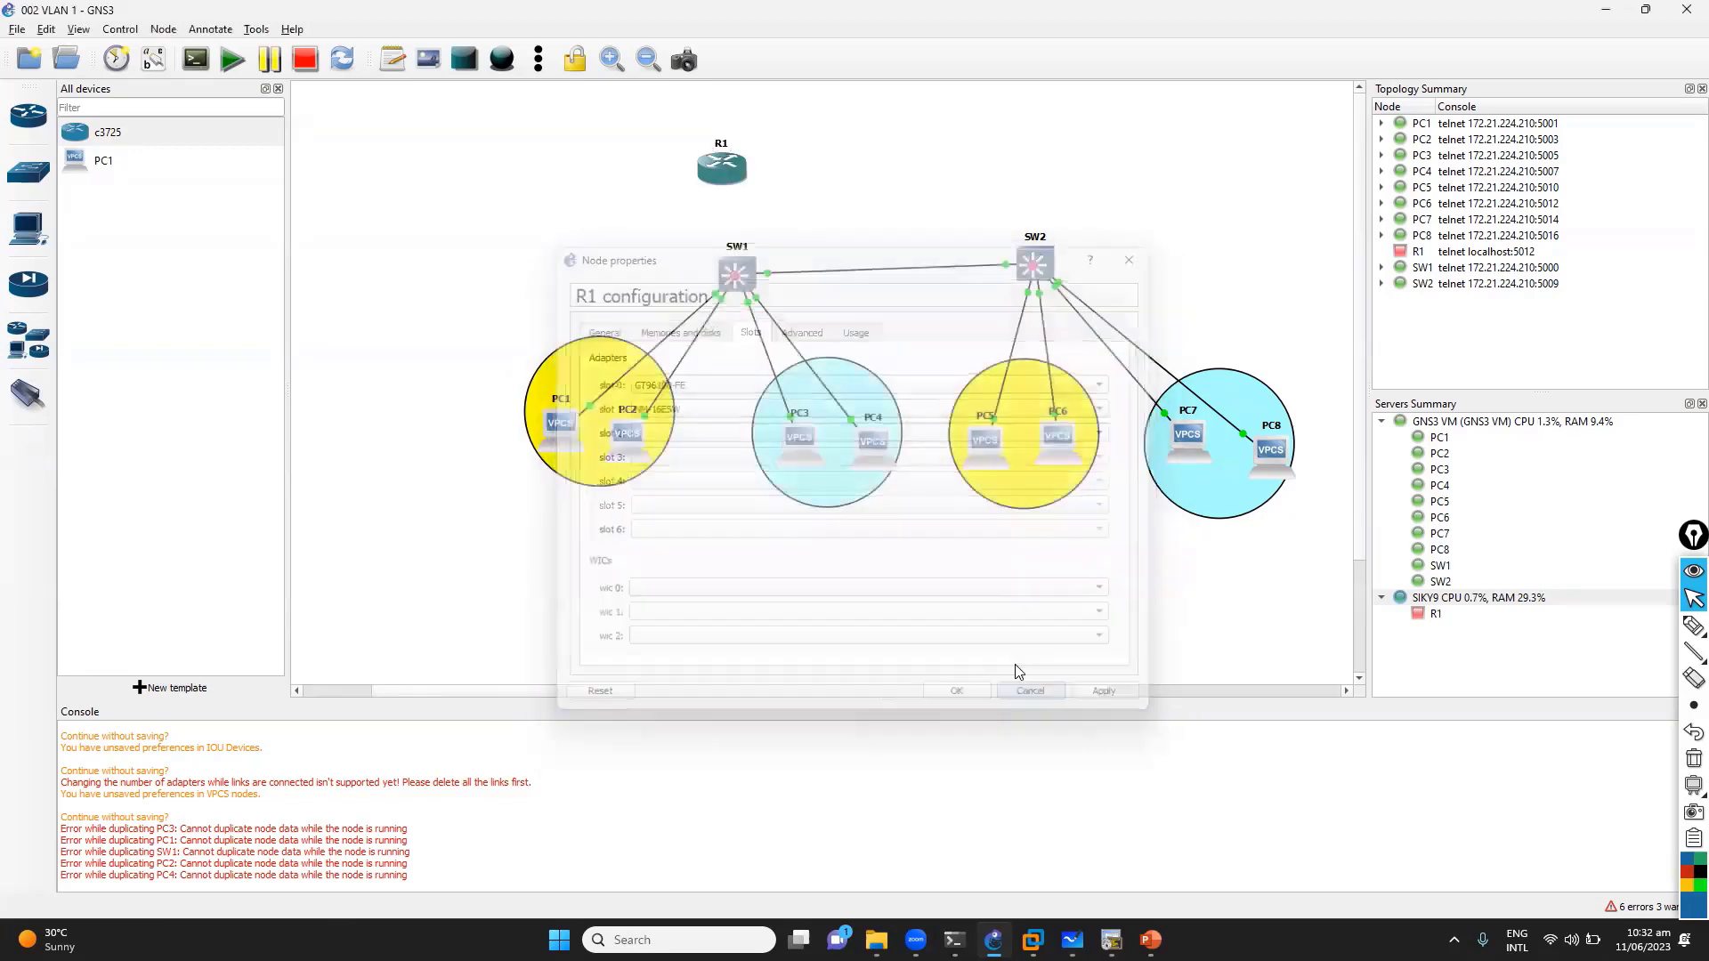
Set slot 1 of R1 to the NM-1FE-TX adapter, keeping GT96100-FE in slot 0, and apply the configuration
{"action": "right_click", "coordinate": [726, 160]}
{"action": "left_click", "coordinate": [743, 174]}
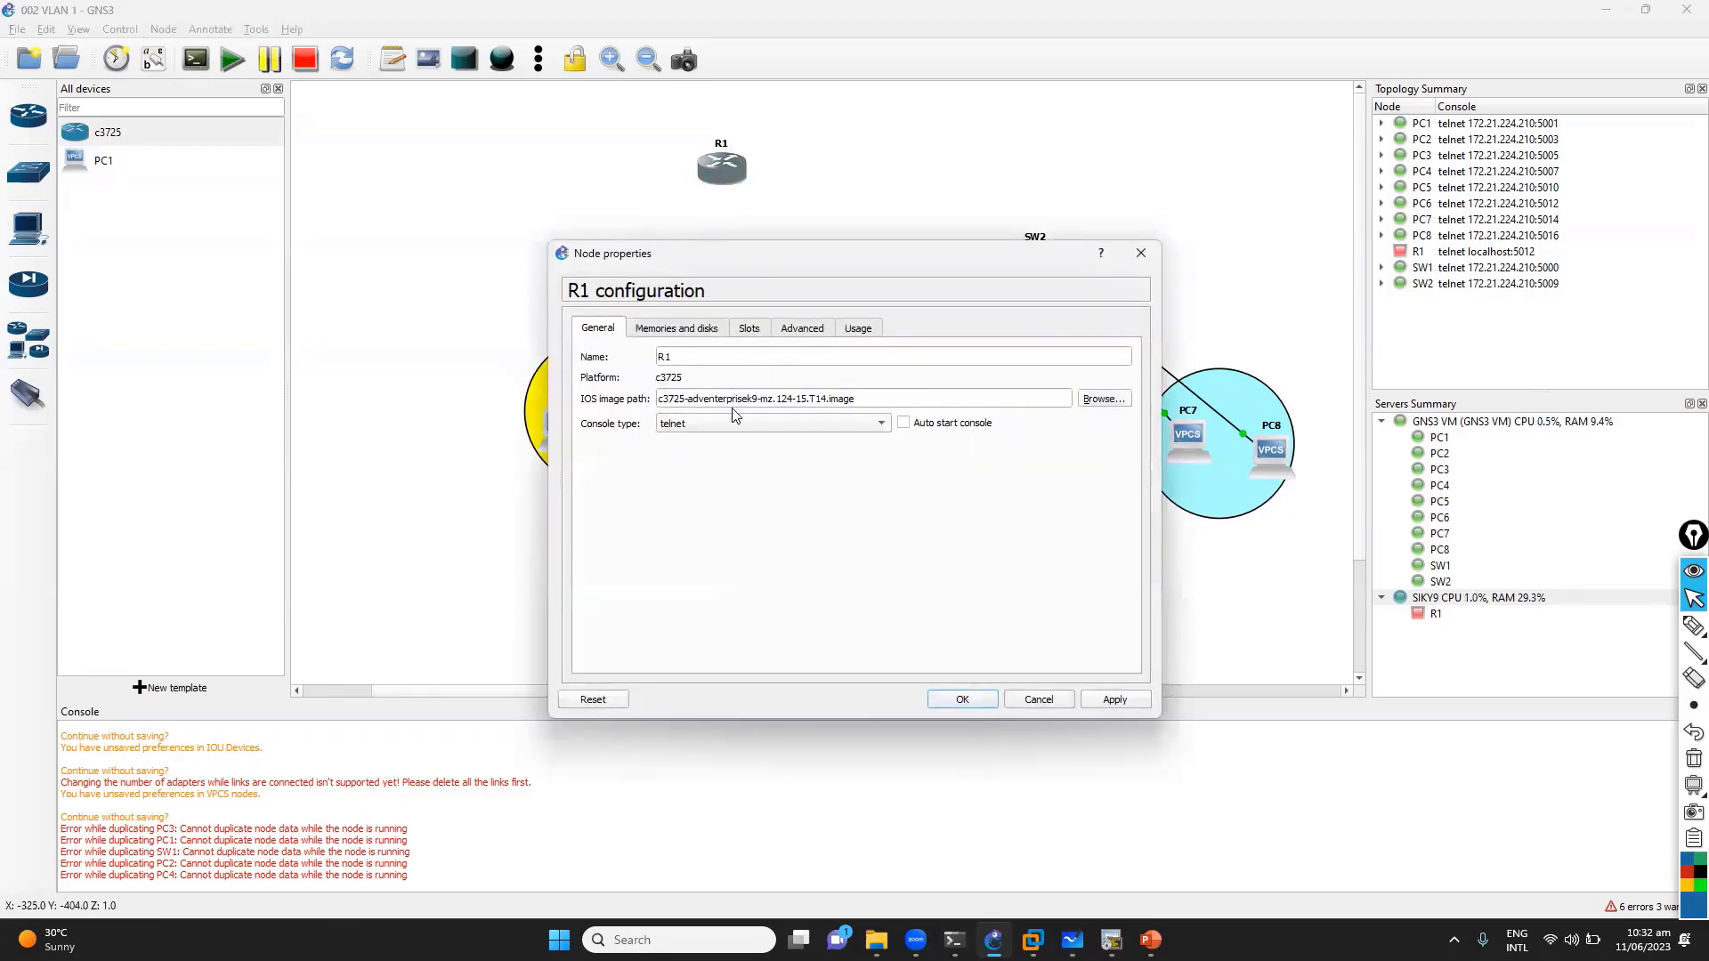
{"action": "left_click", "coordinate": [747, 331]}
{"action": "left_click", "coordinate": [660, 408]}
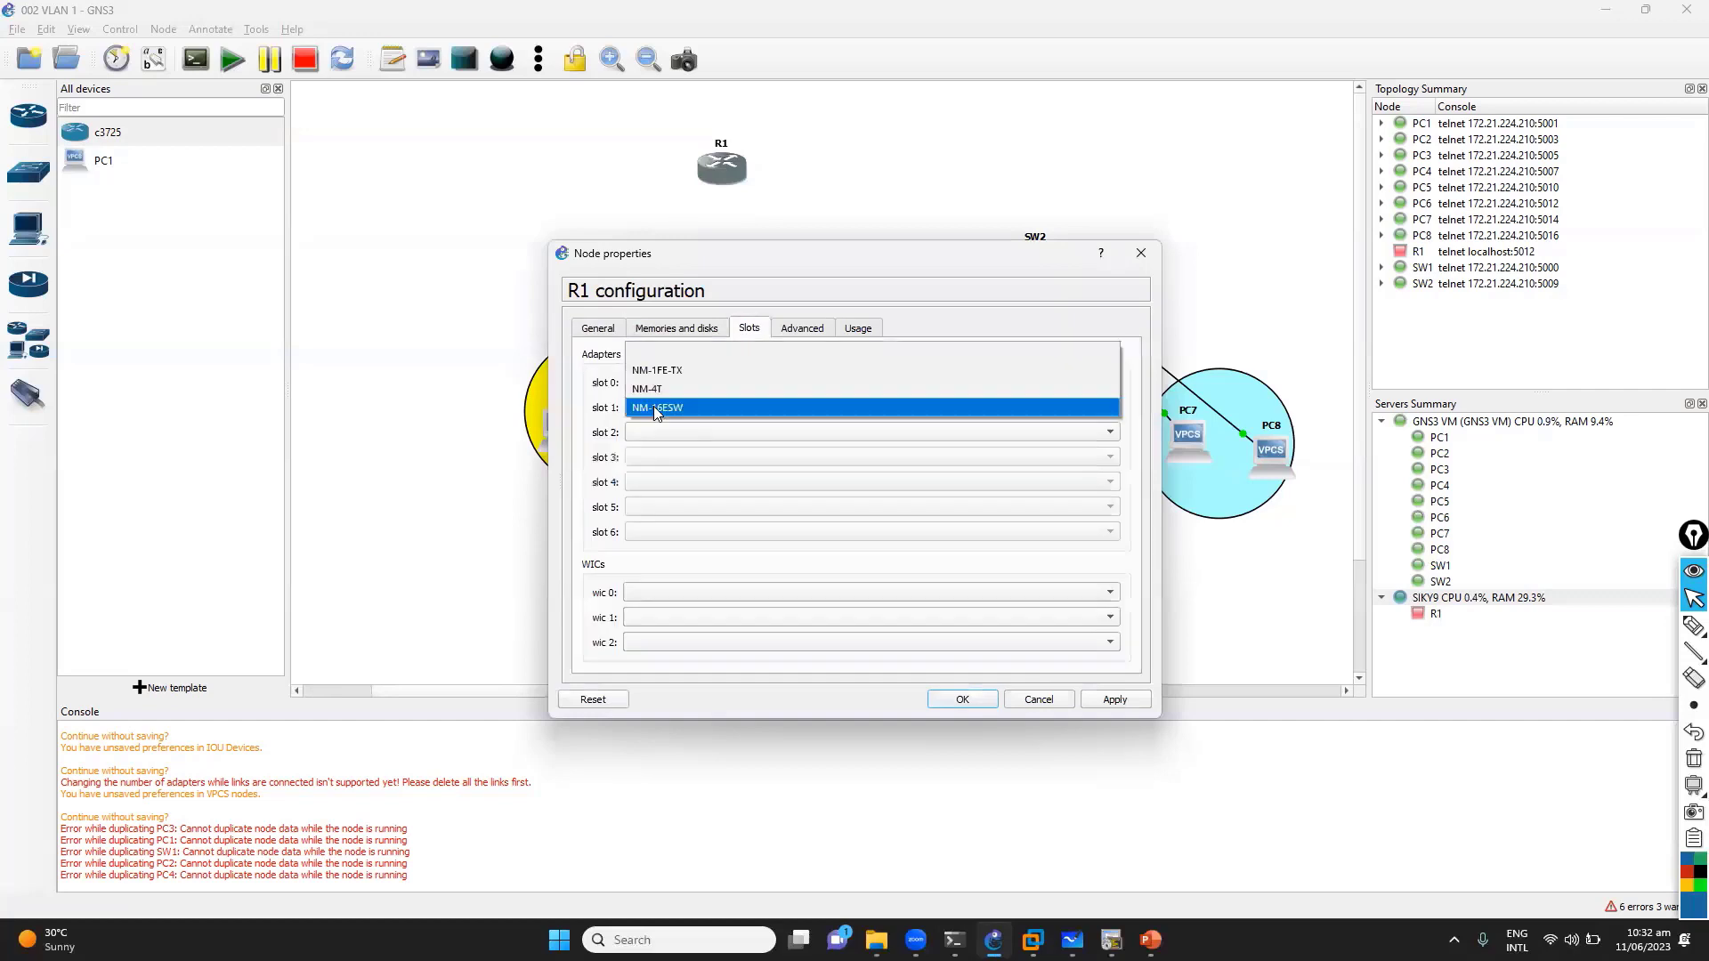
{"action": "left_click", "coordinate": [670, 370]}
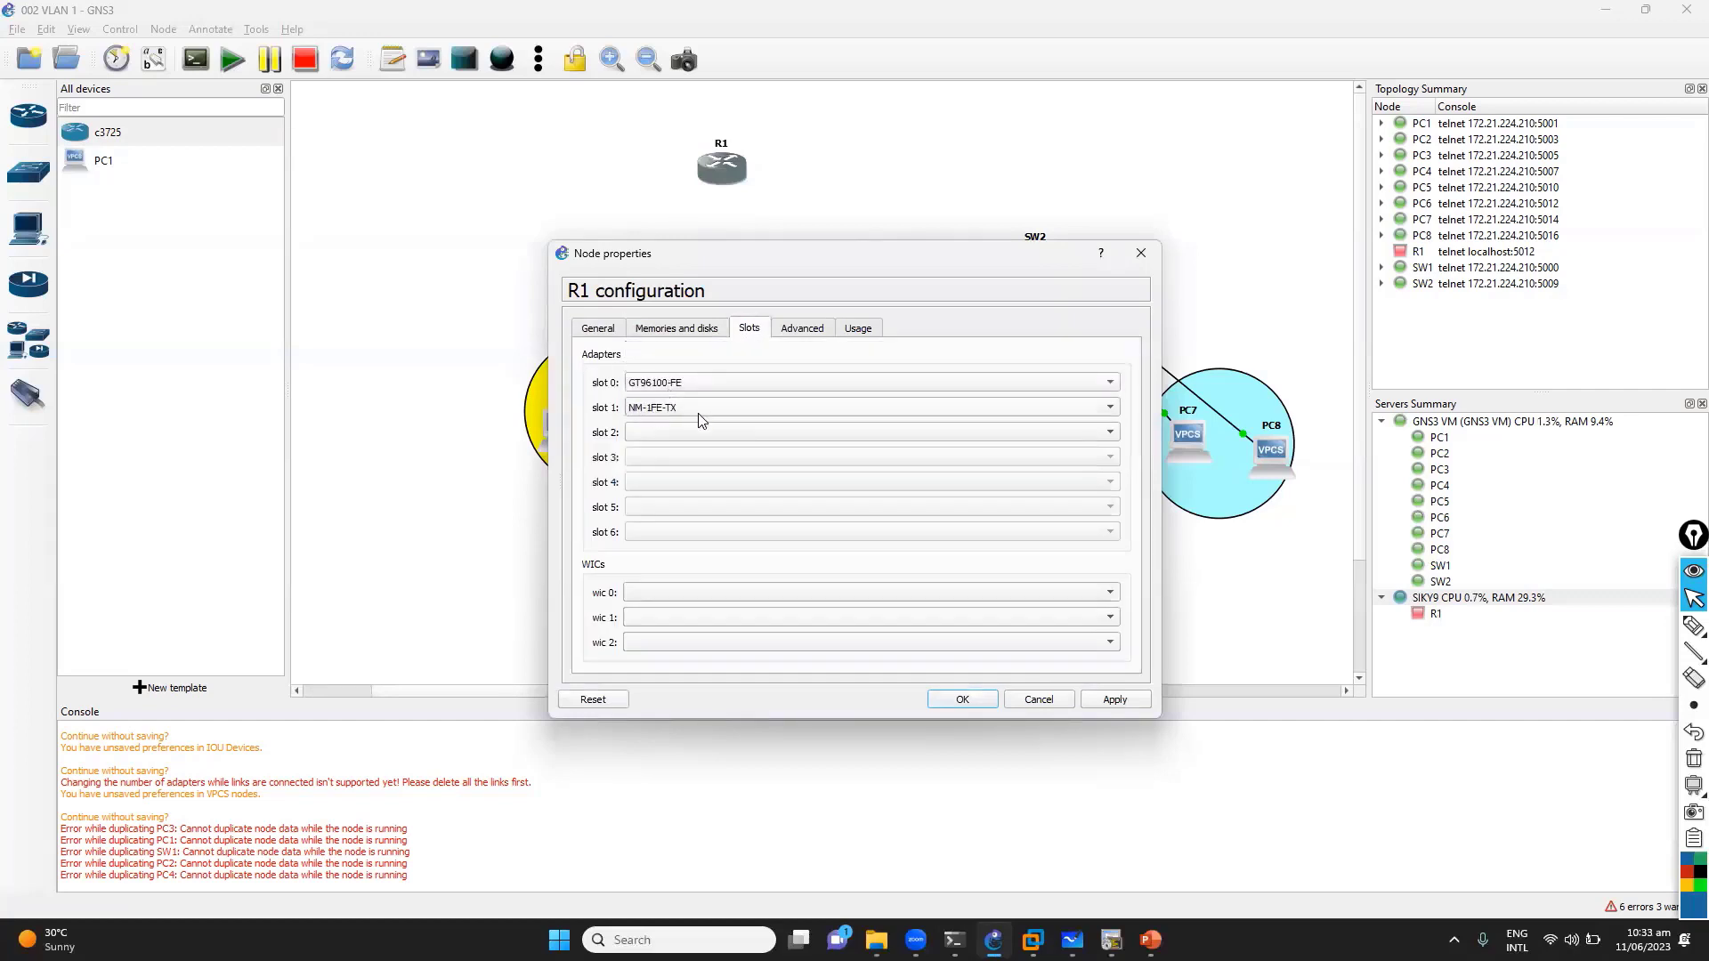
{"action": "left_click", "coordinate": [674, 382]}
{"action": "left_click", "coordinate": [685, 380]}
{"action": "left_click", "coordinate": [984, 703]}
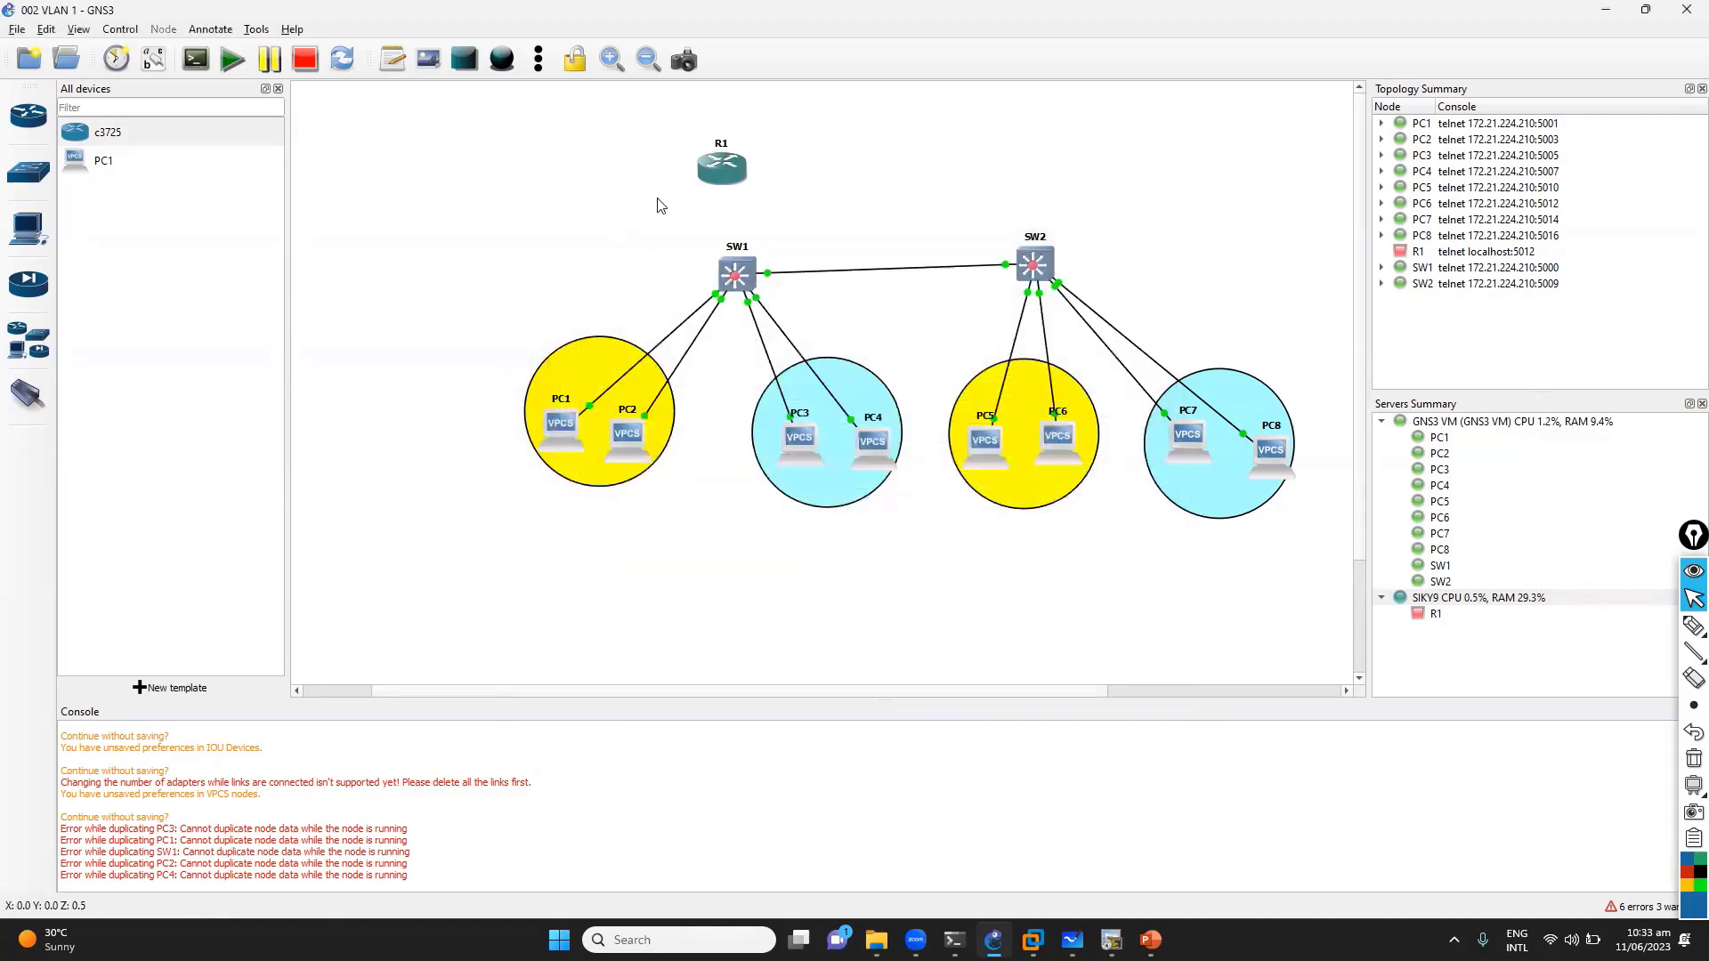
List R1's interfaces available for a new link and leave link creation
{"action": "left_click", "coordinate": [24, 401]}
{"action": "left_click", "coordinate": [728, 167]}
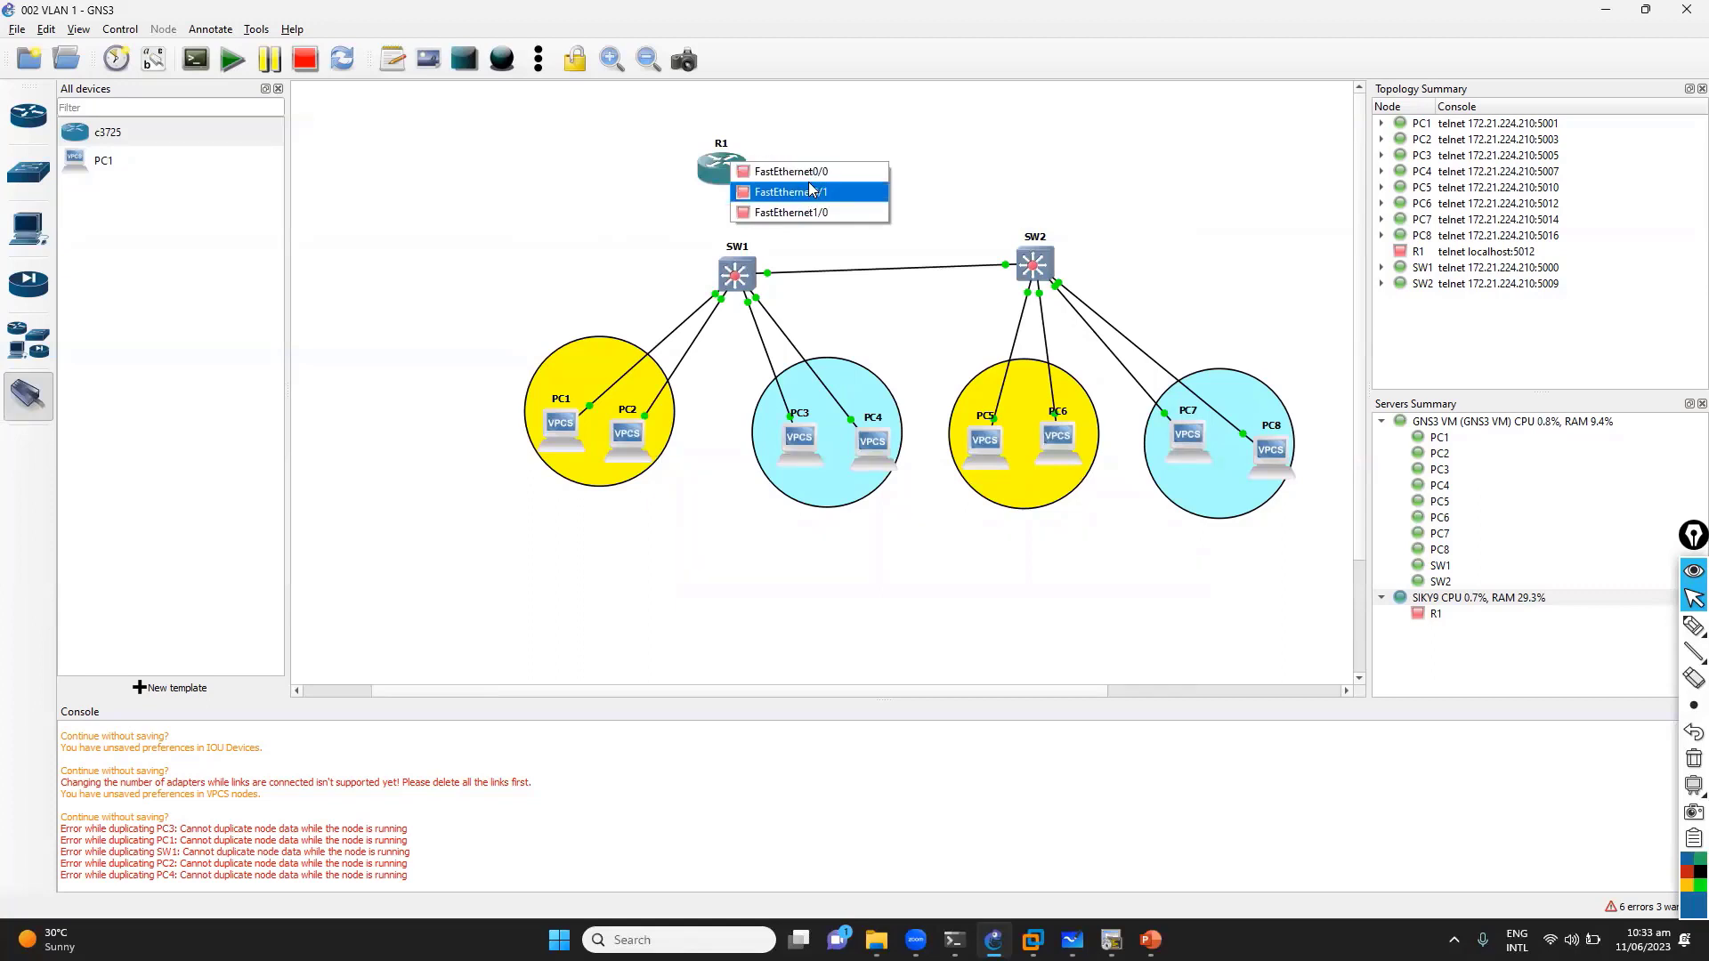
{"action": "left_click", "coordinate": [897, 211]}
{"action": "scroll", "coordinate": [898, 210], "scroll_direction": "up", "scroll_amount": 1}
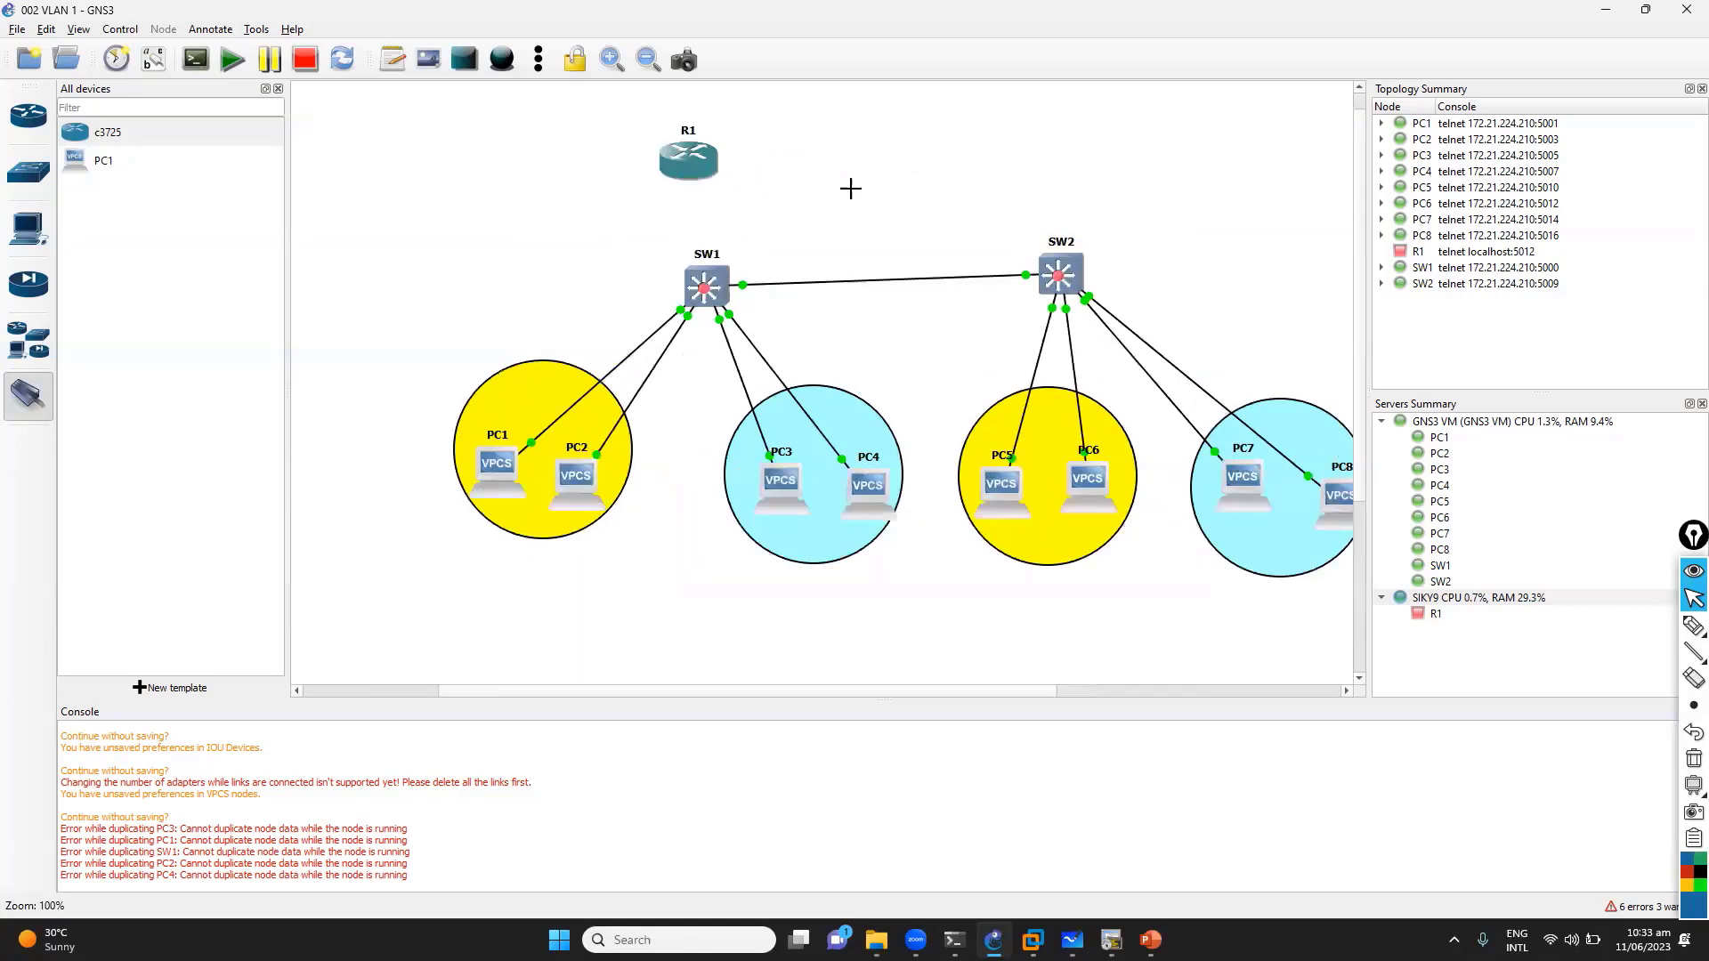
{"action": "key", "text": "Escape"}
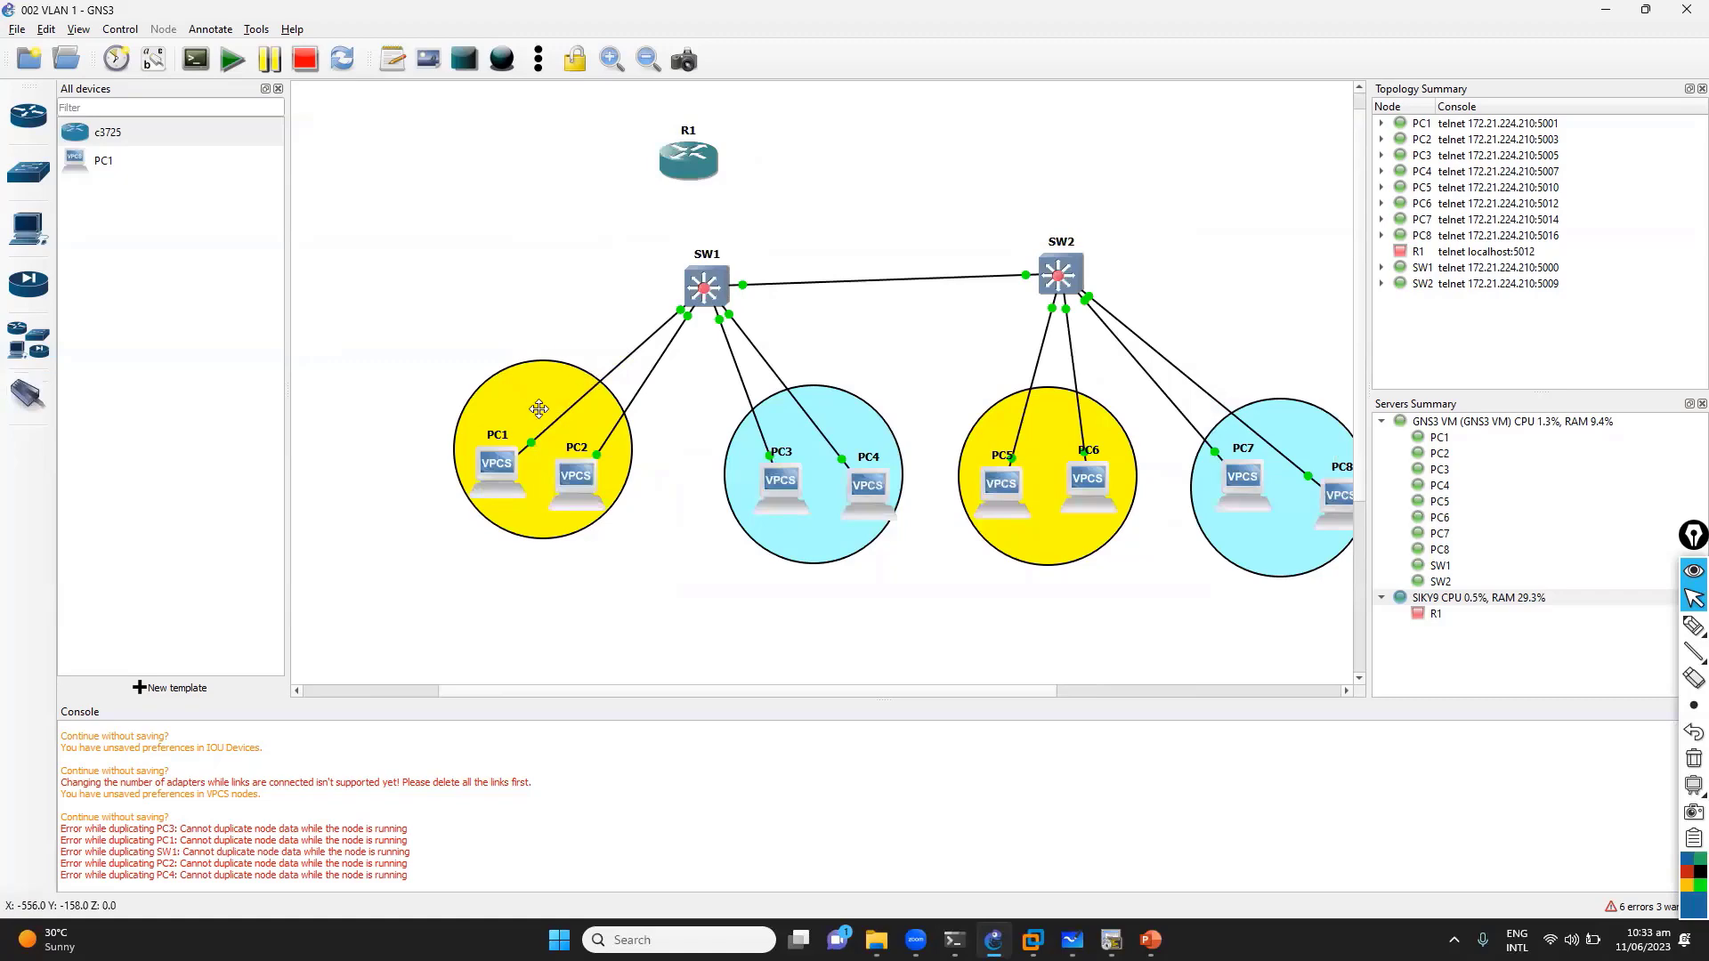
Switch to the PowerPoint slide show and reveal the VLAN 10 Sales and VLAN 20 marketing groups
{"action": "key", "text": "alt+Tab"}
{"action": "key", "text": "alt+Tab"}
{"action": "key", "text": "alt+Tab"}
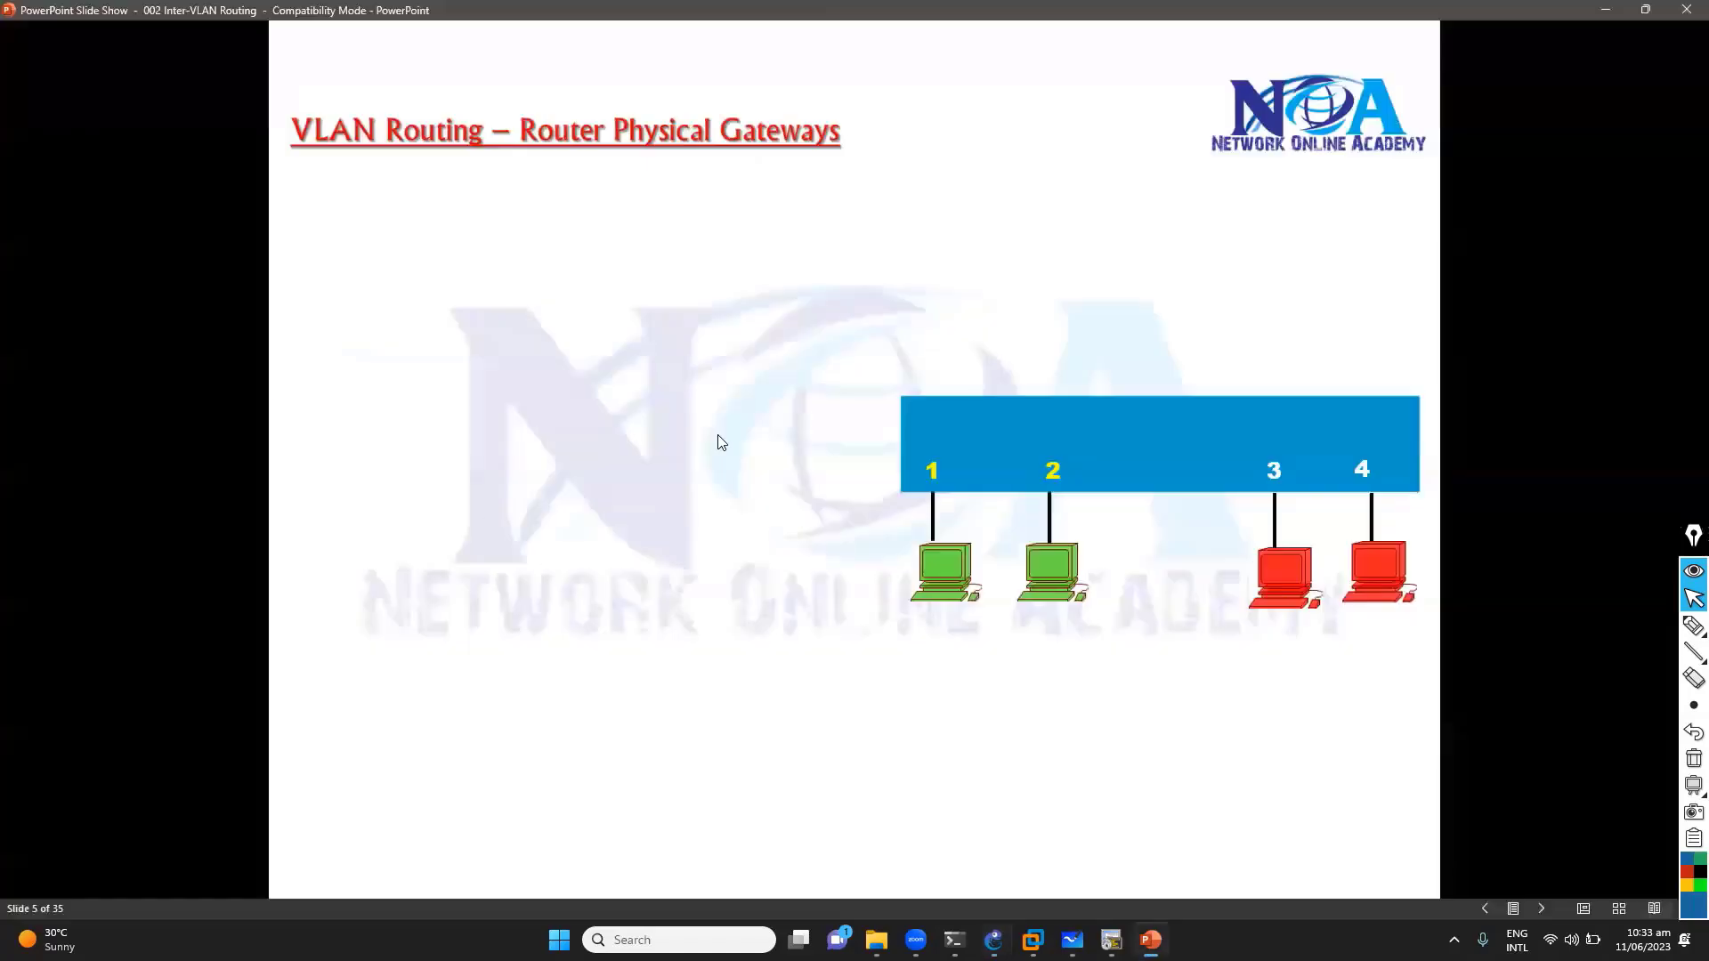
{"action": "left_click", "coordinate": [947, 463]}
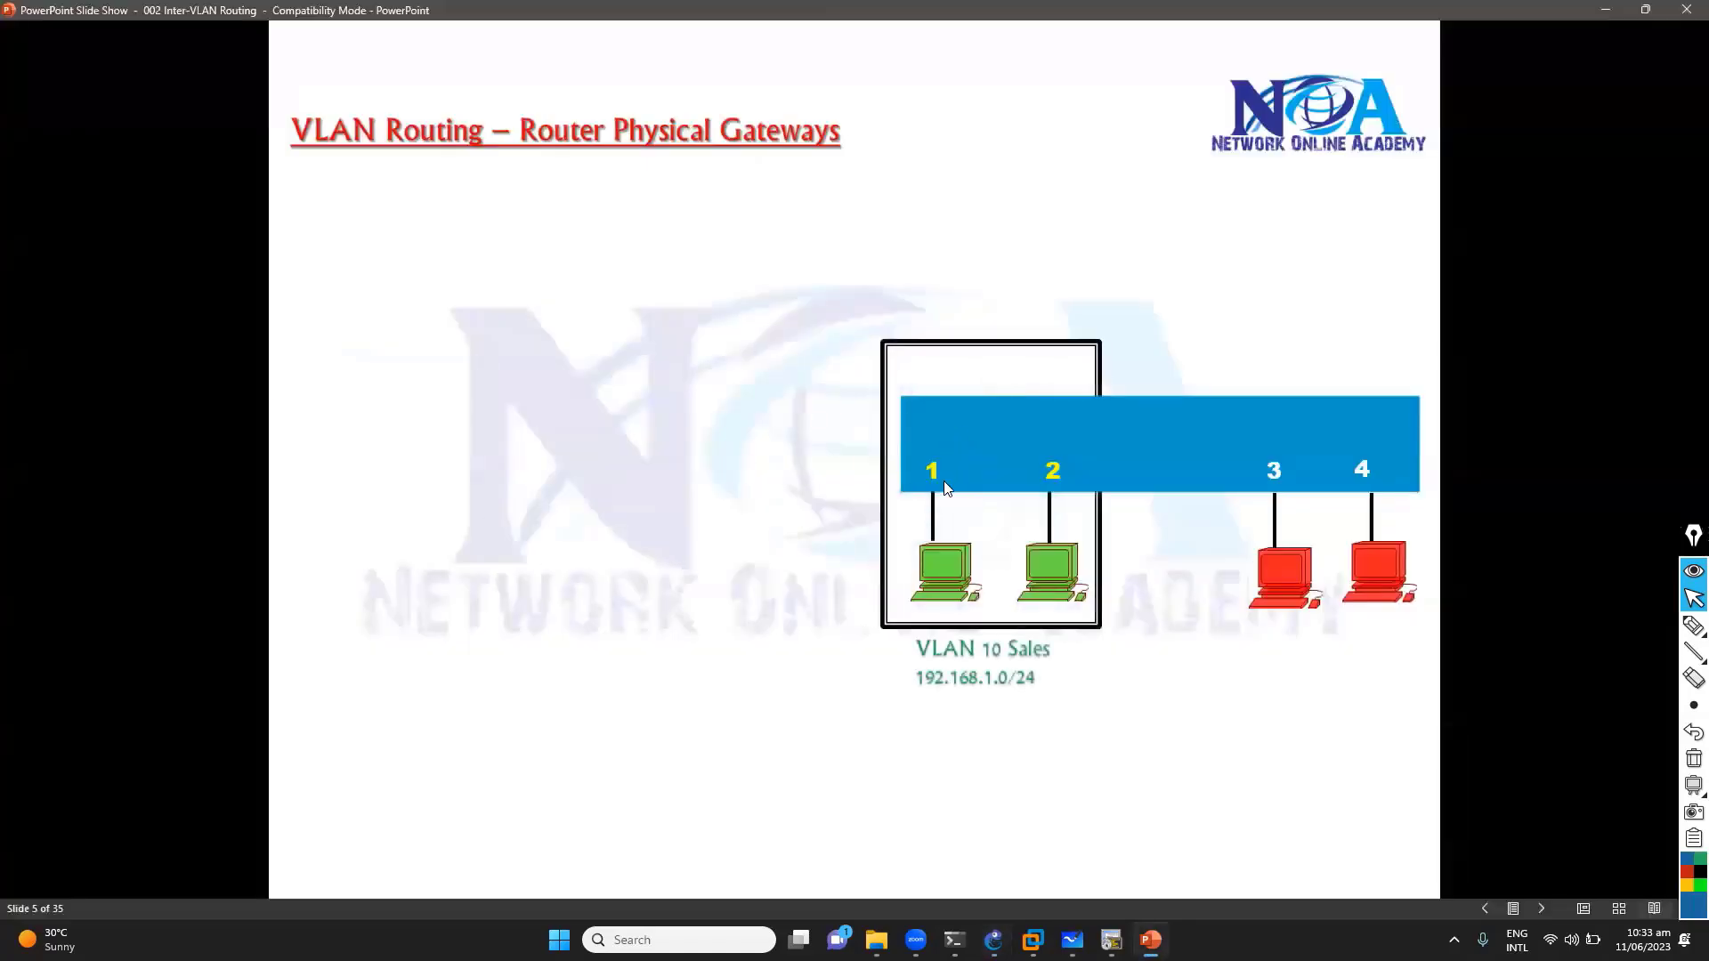
{"action": "left_click", "coordinate": [945, 487]}
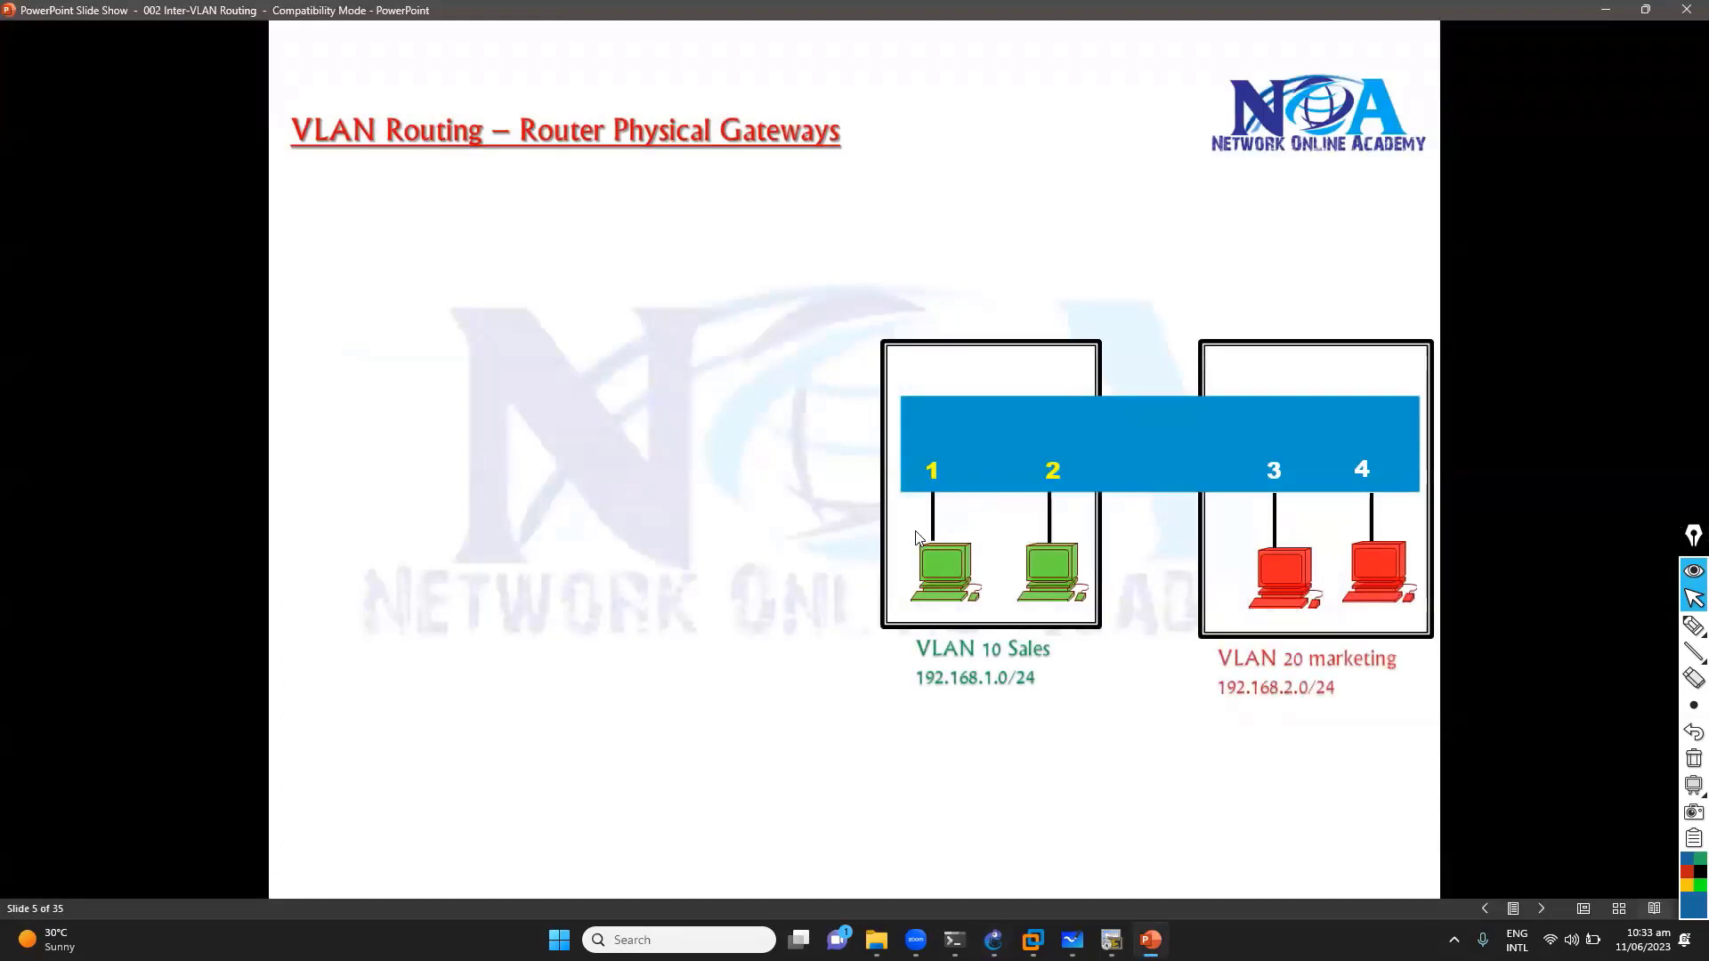
Return to GNS3 and show the interface labels on the topology, hiding them again after checking
{"action": "key", "text": "alt+Tab"}
{"action": "left_click_drag", "start_coordinate": [620, 300], "coordinate": [691, 362]}
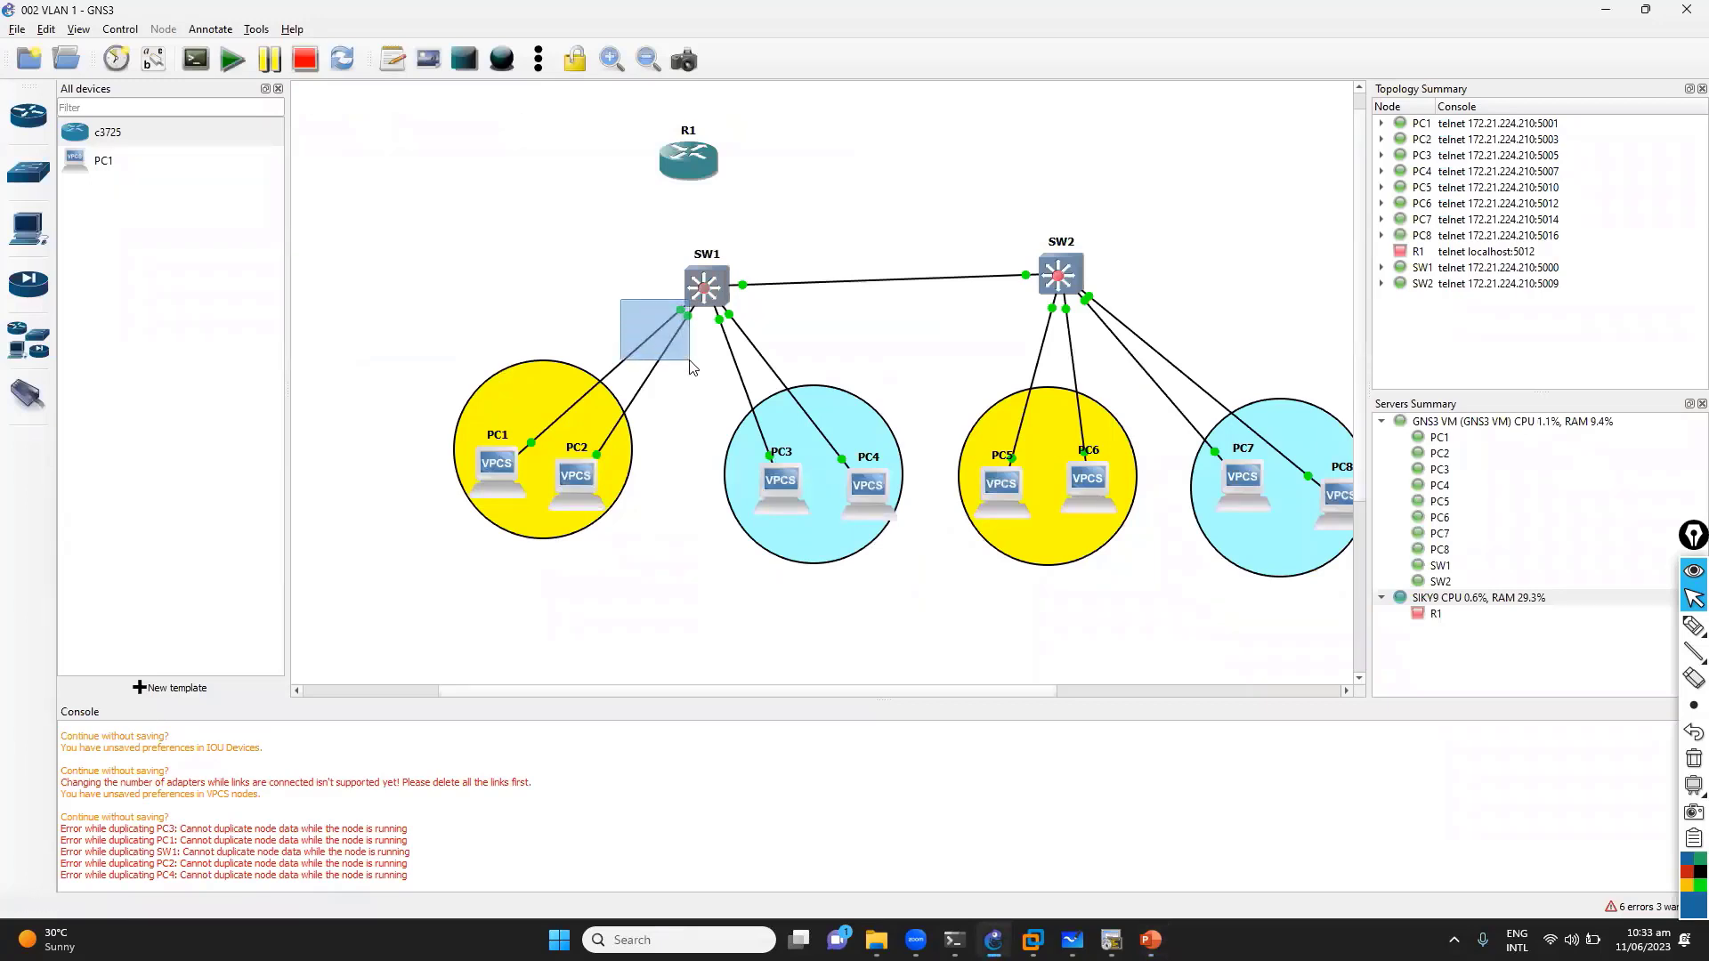
{"action": "left_click_drag", "start_coordinate": [693, 367], "coordinate": [789, 376]}
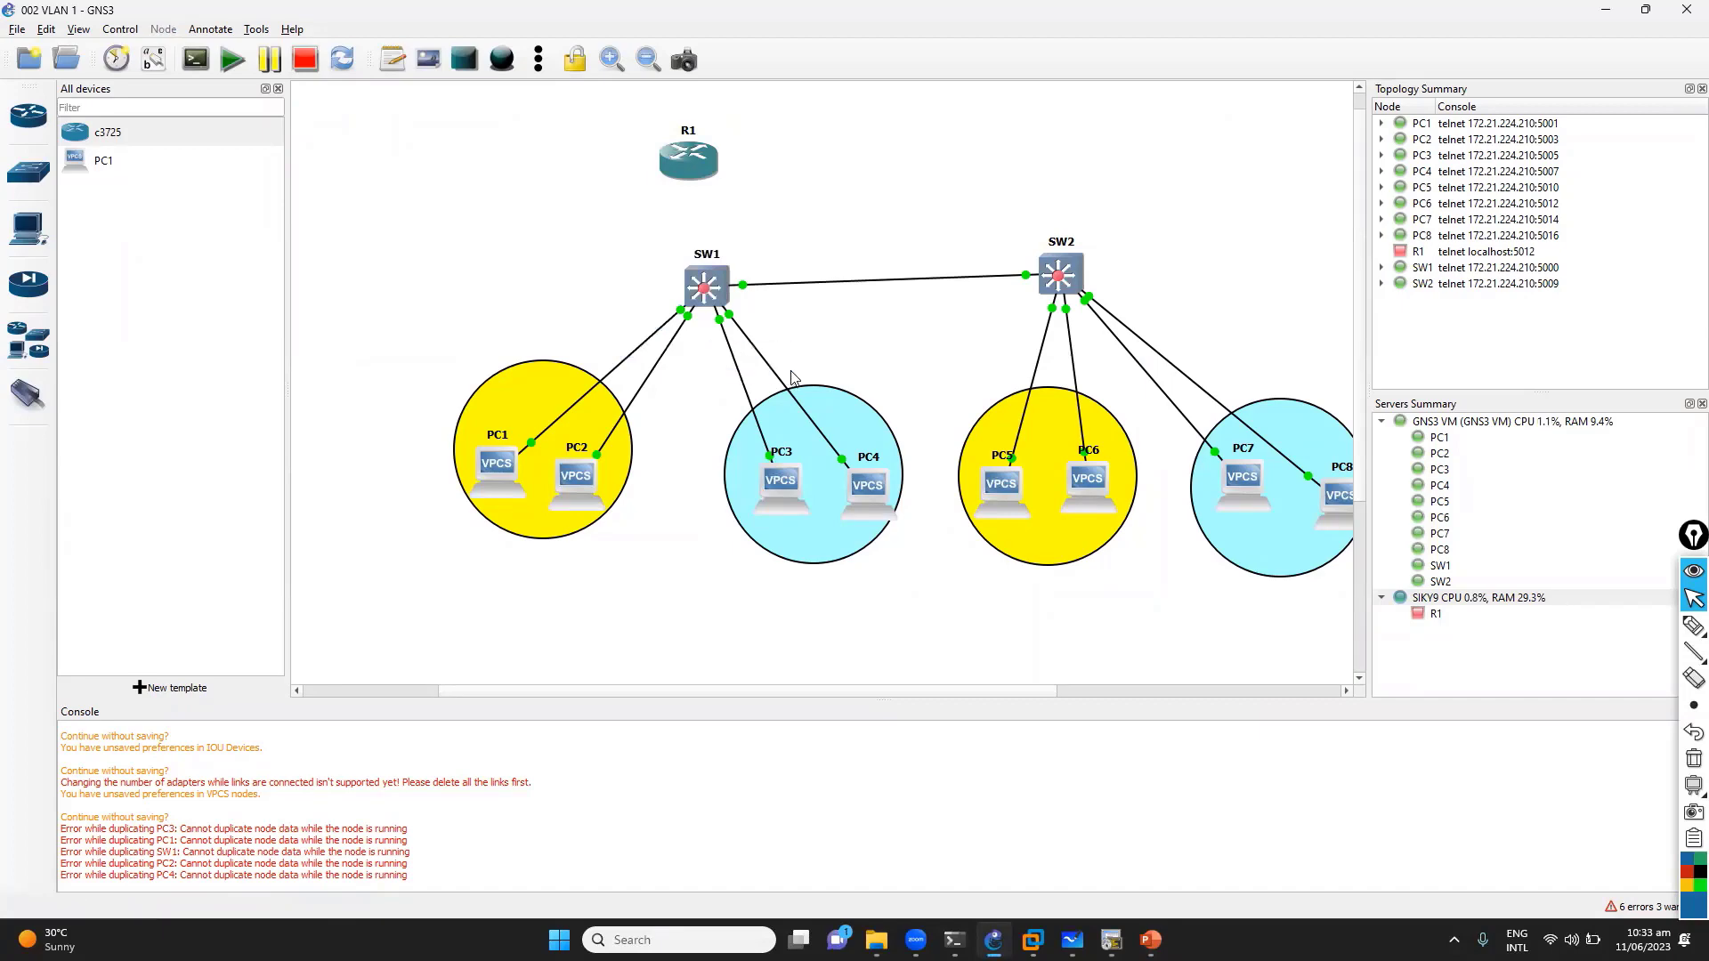
{"action": "key", "text": "alt+Tab"}
{"action": "key", "text": "alt+Tab"}
{"action": "left_click", "coordinate": [154, 64]}
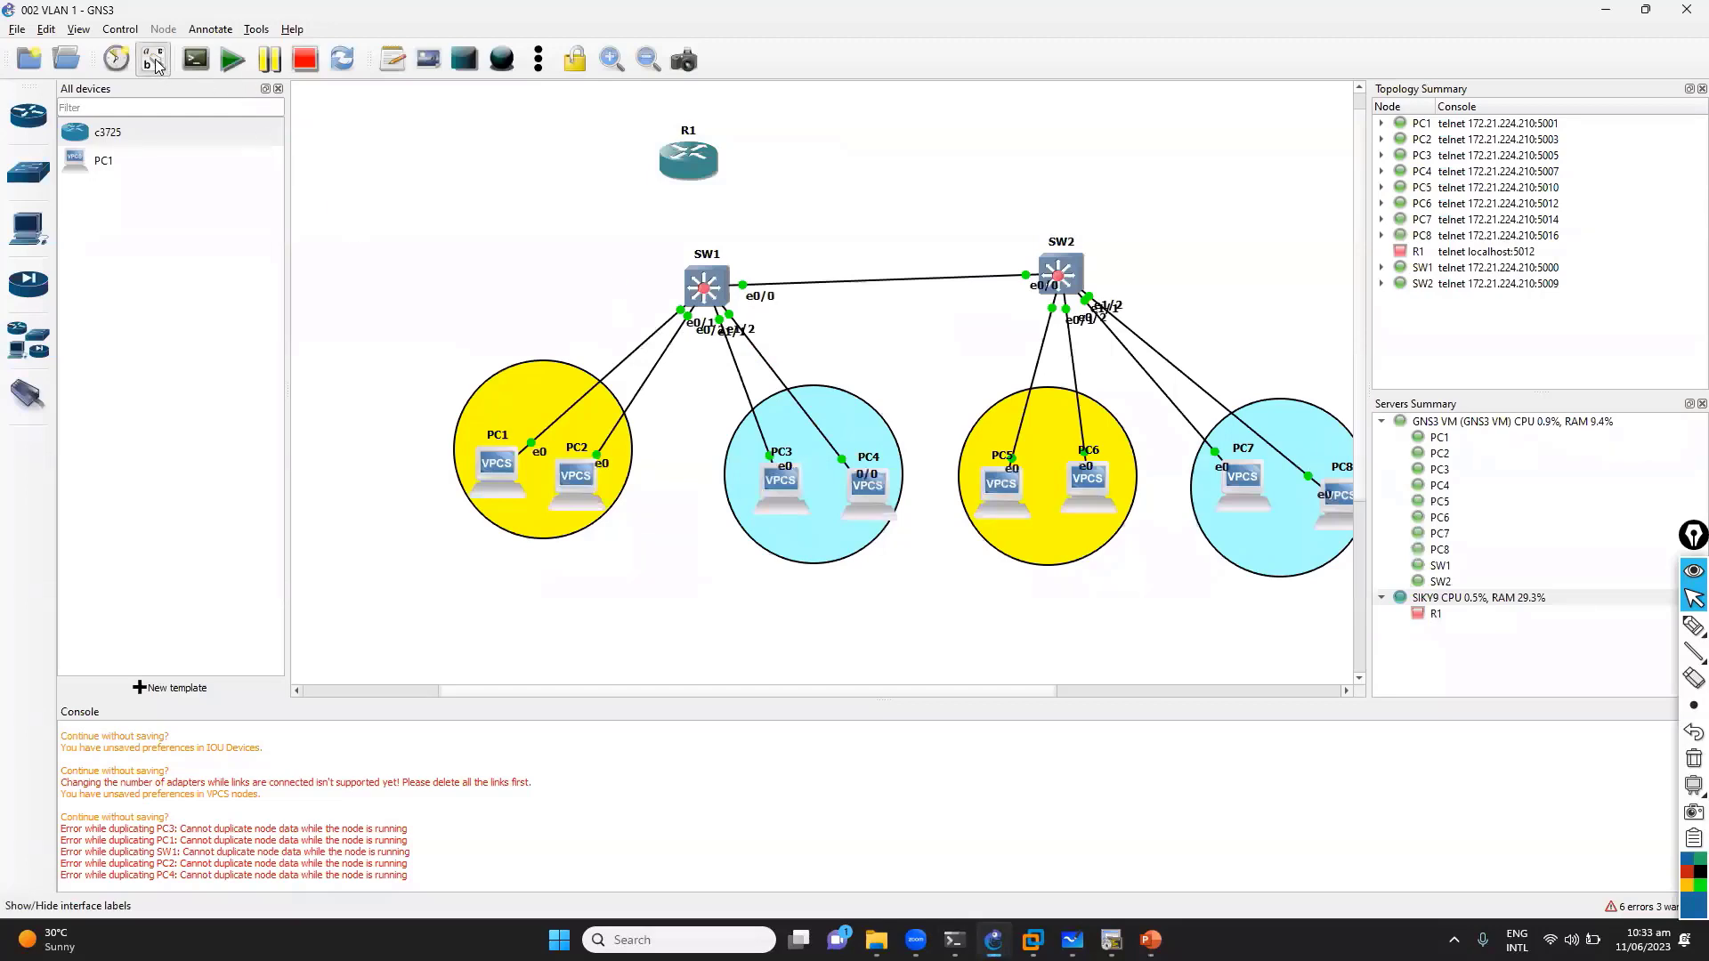
{"action": "left_click", "coordinate": [156, 67]}
Switch to the PowerPoint slide show and advance through the router gateway points to the Physical Gateway (ROUTER) configuration slide
{"action": "key", "text": "alt+Tab"}
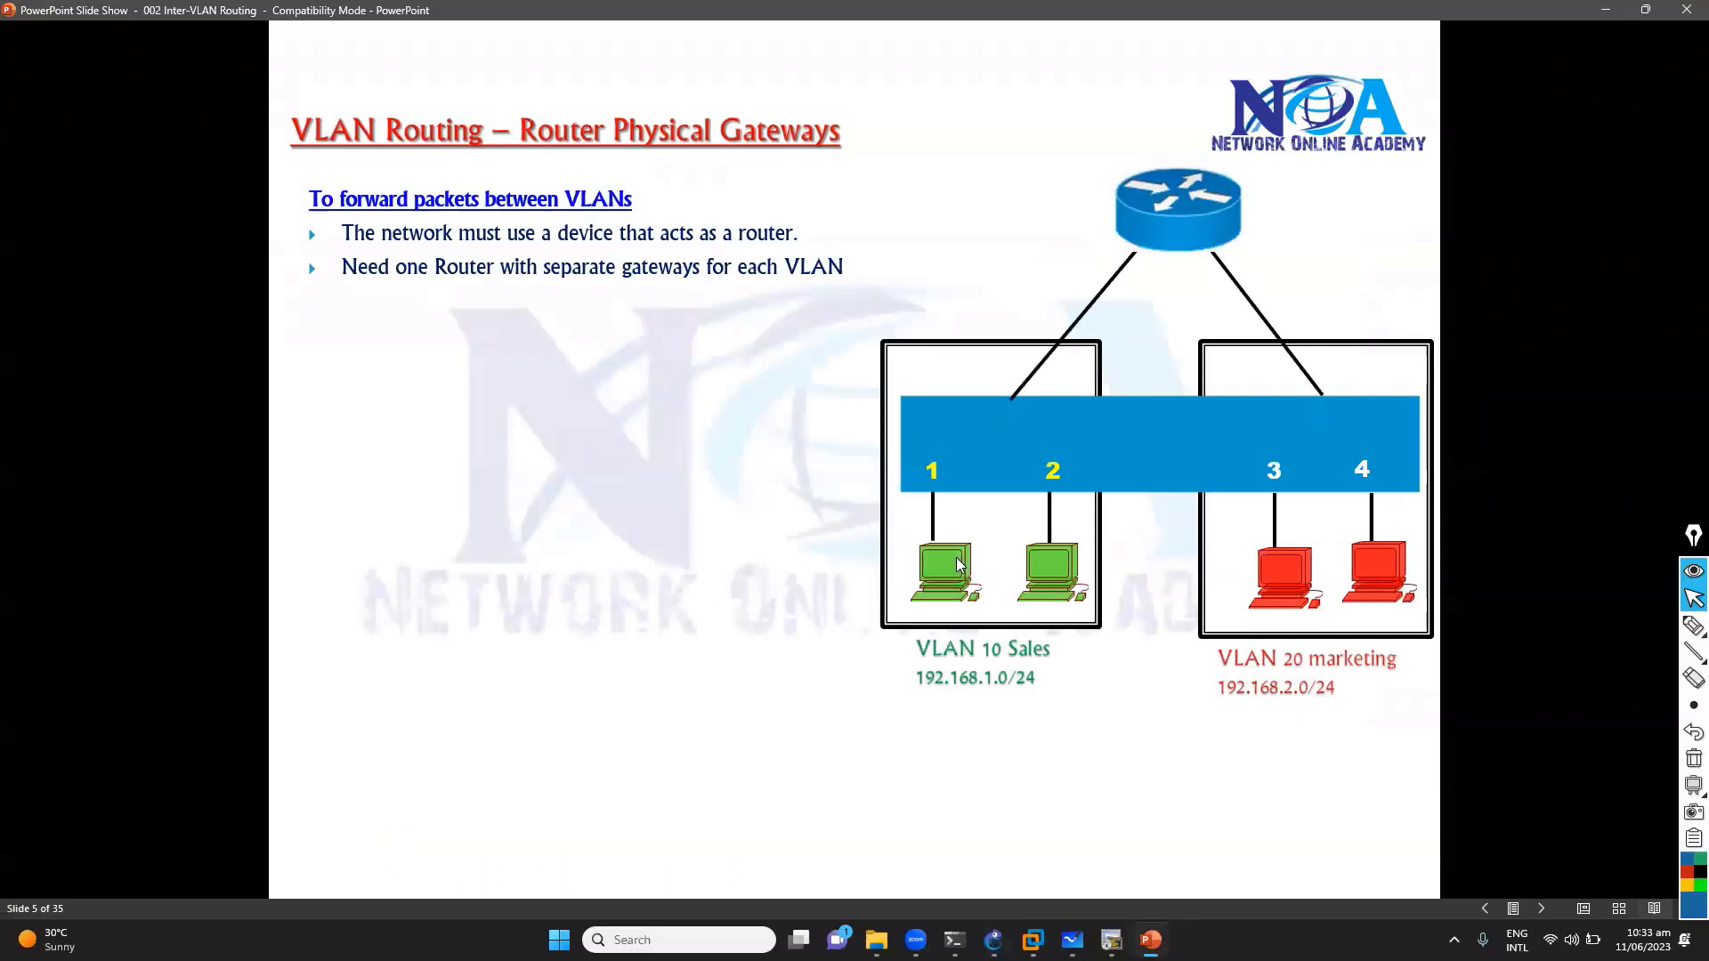
{"action": "key", "text": "Right"}
{"action": "key", "text": "Right"}
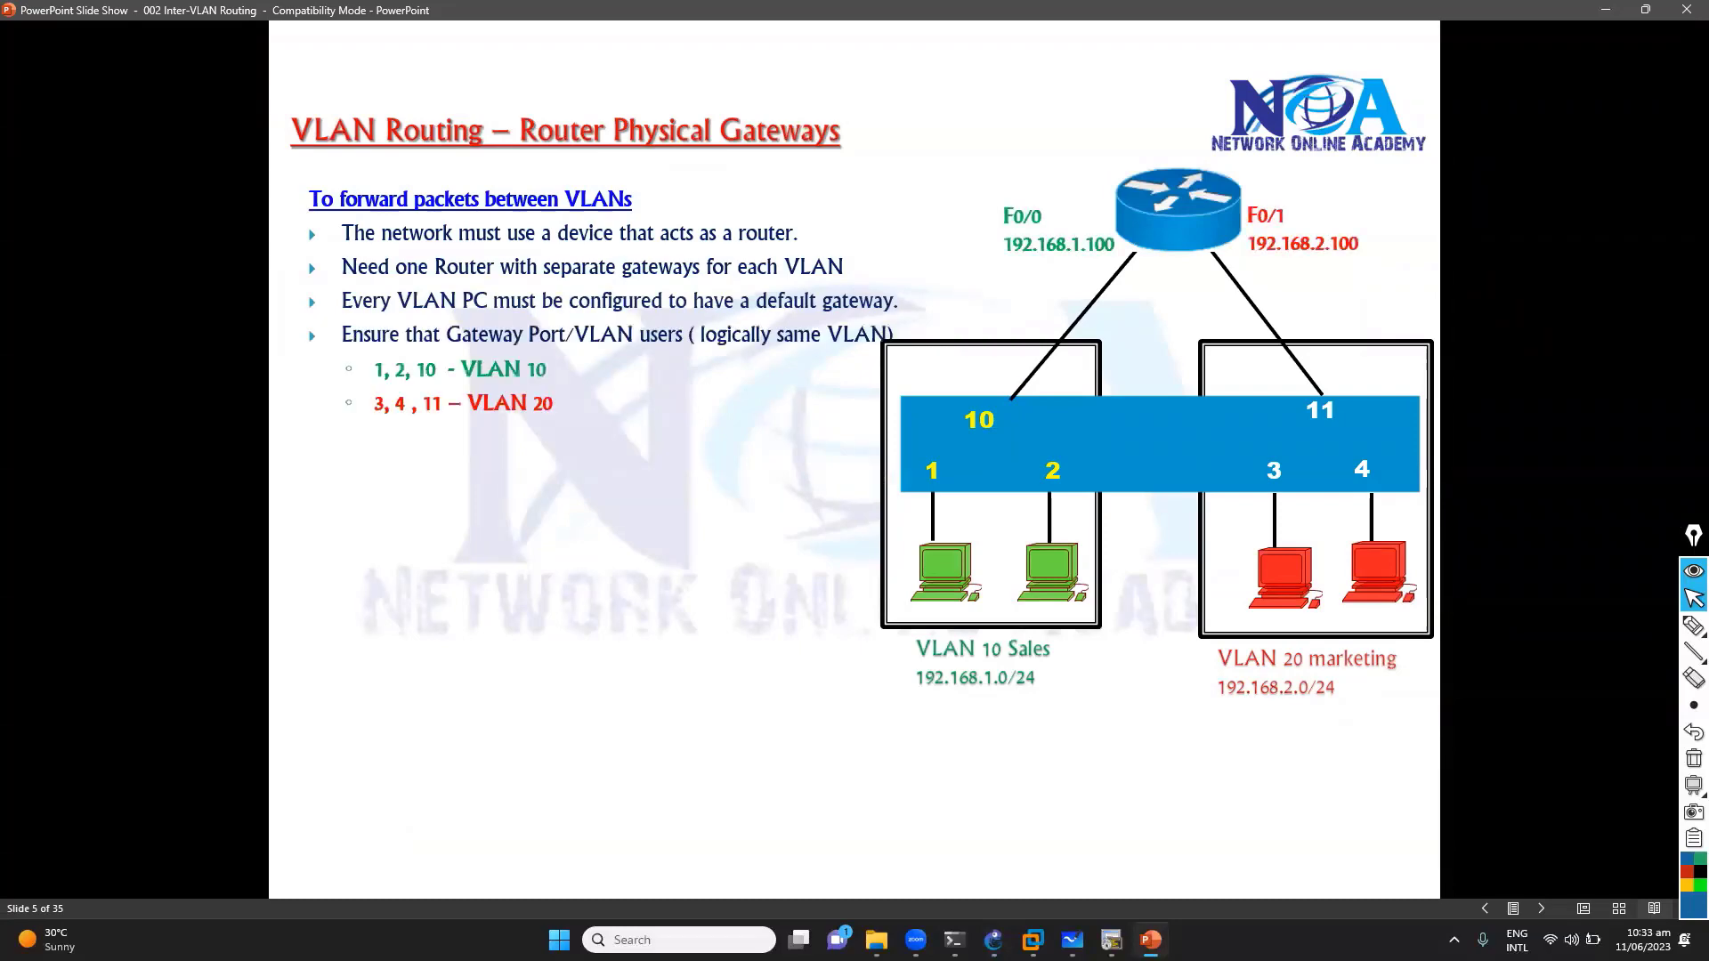
{"action": "key", "text": "Right"}
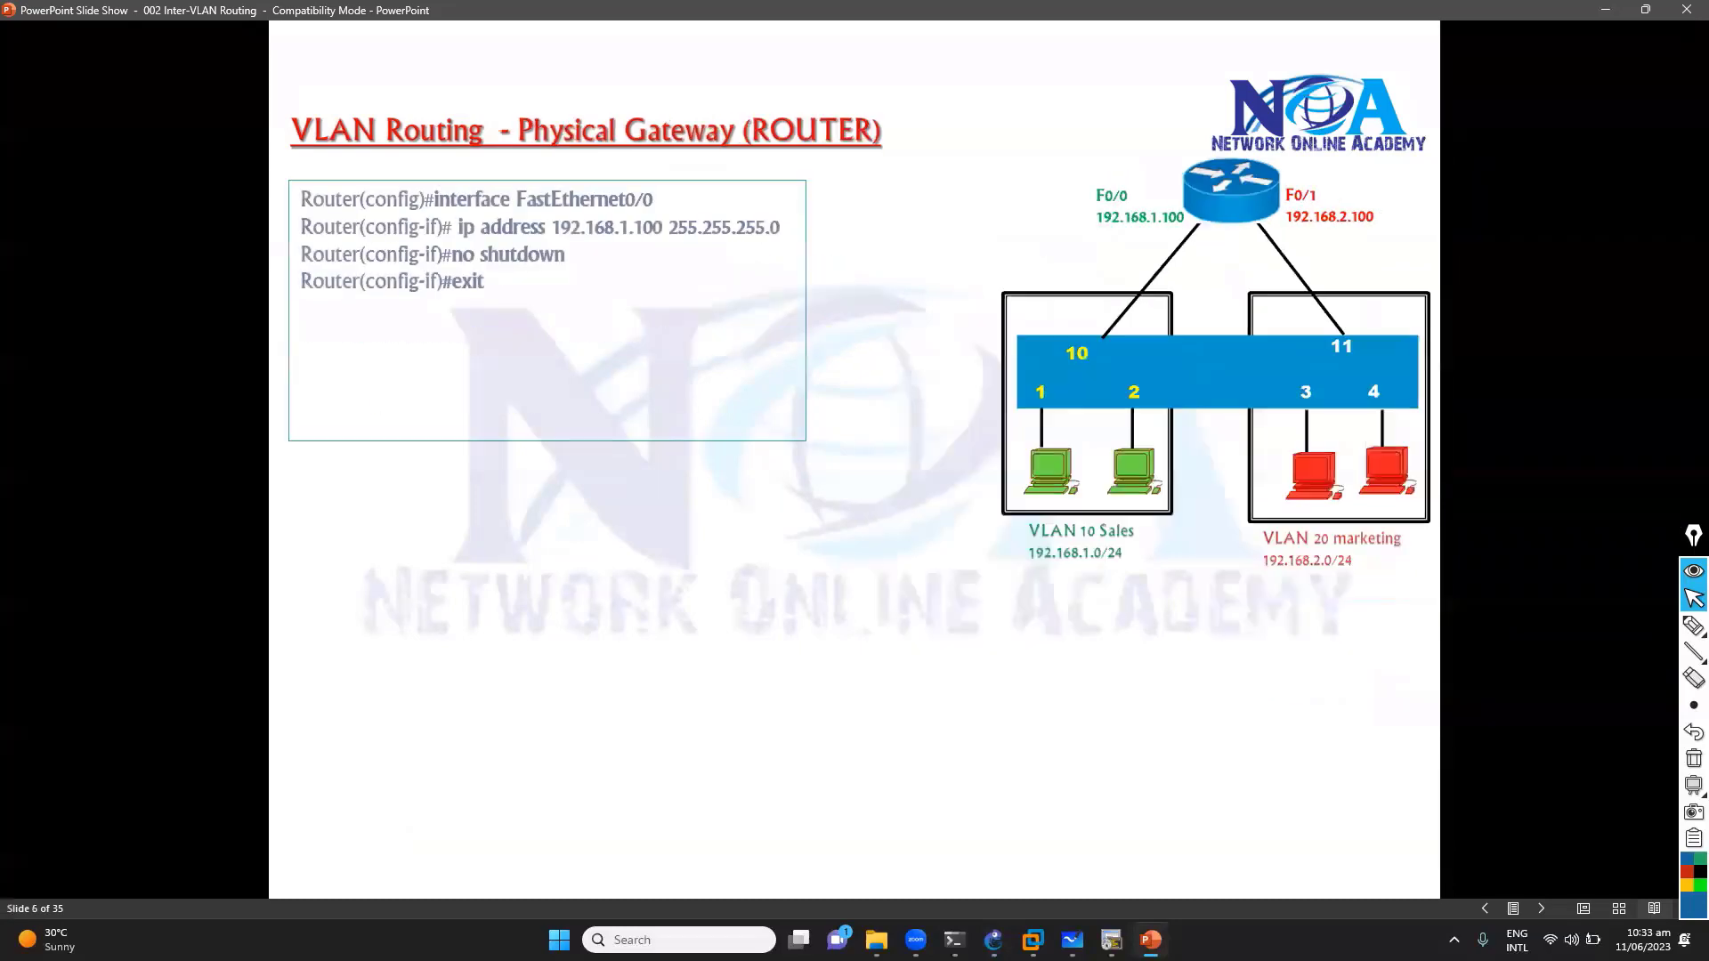
Switch to GNS3 and try to link R1 to port Ethernet2/0 on SW1
{"action": "key", "text": "alt+Tab"}
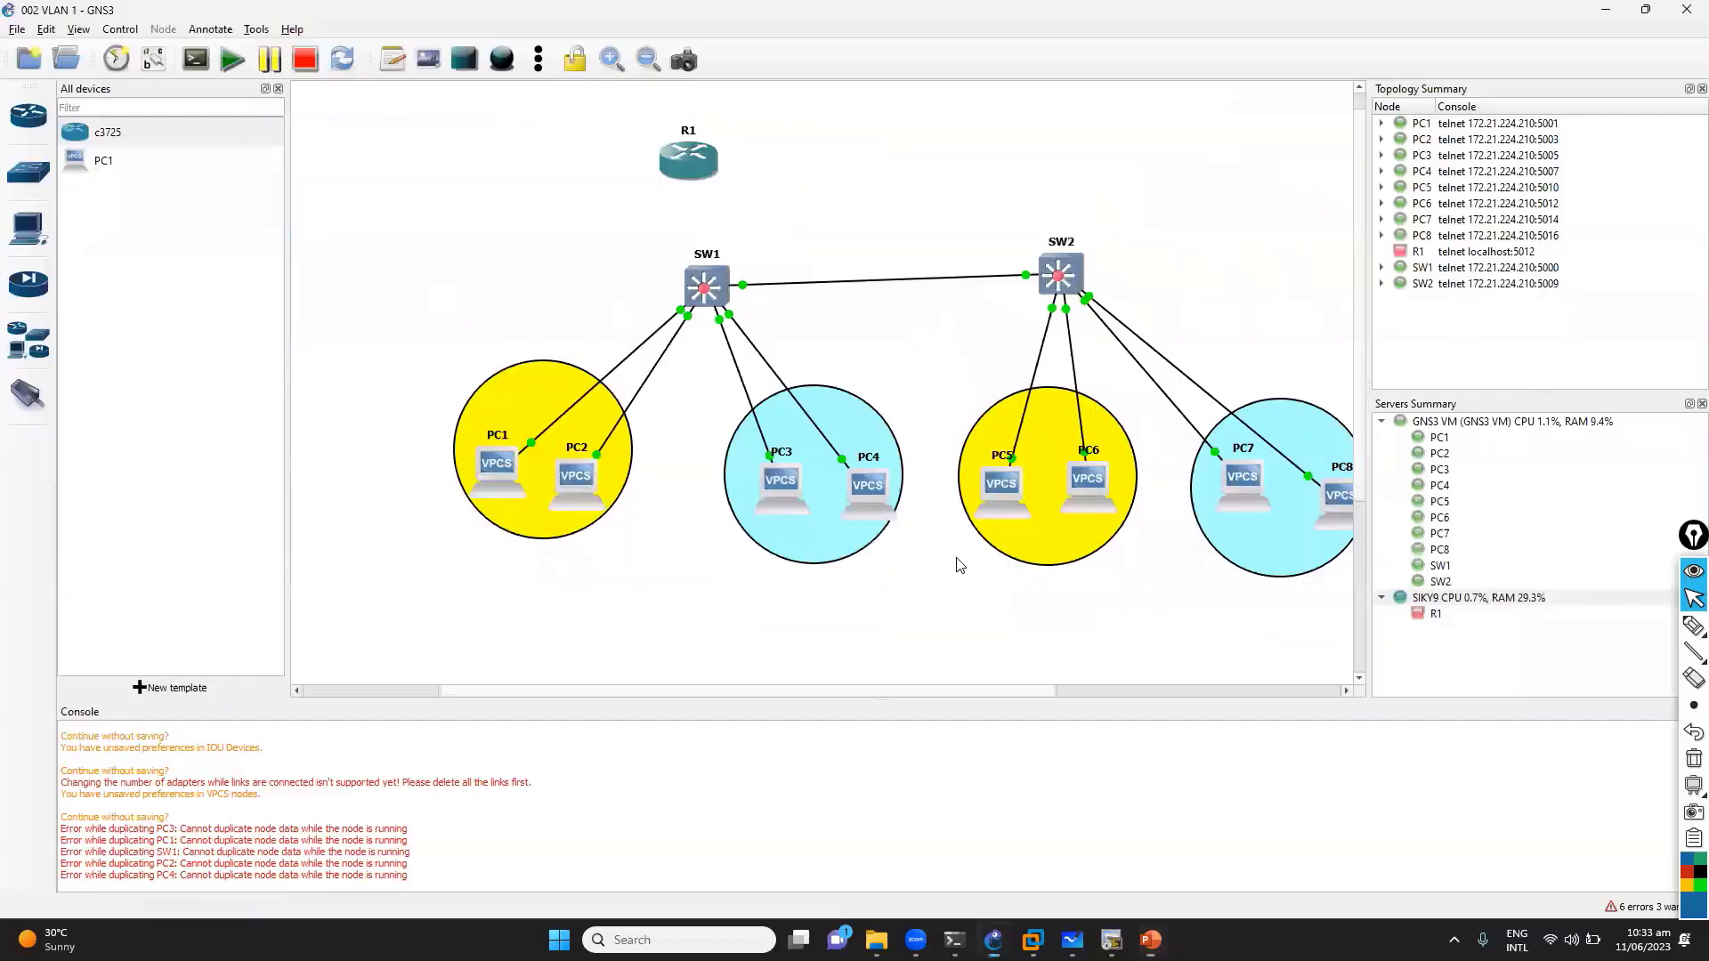
{"action": "left_click", "coordinate": [26, 394]}
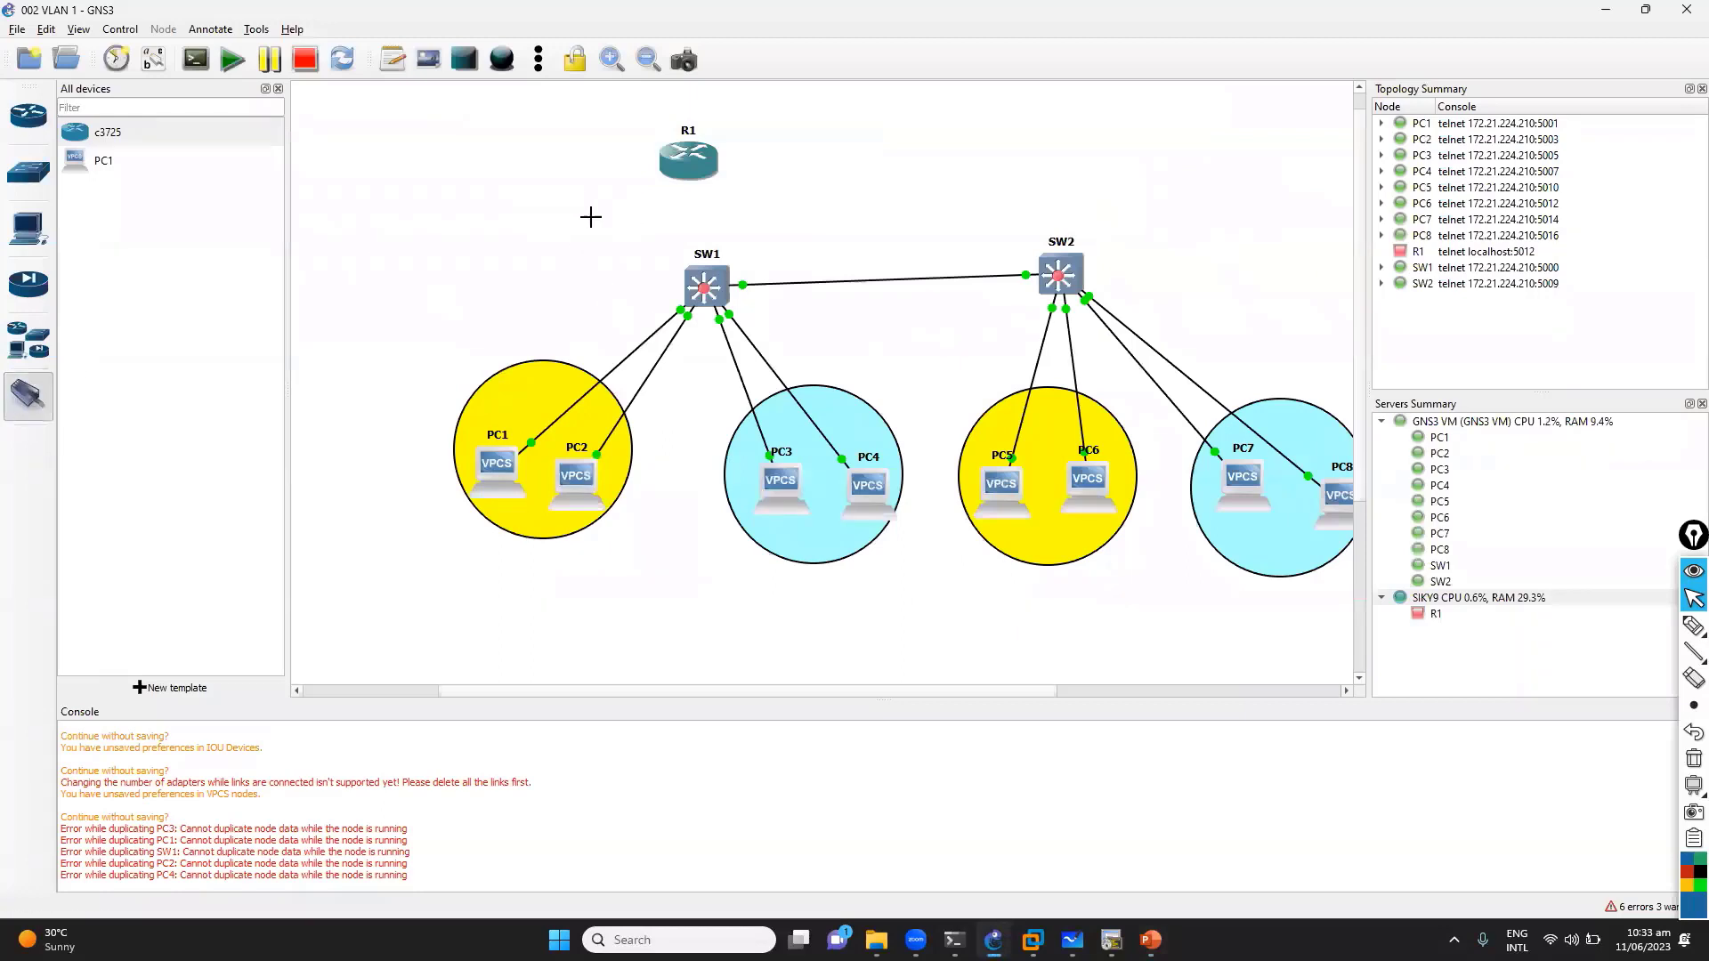
{"action": "left_click", "coordinate": [669, 167]}
{"action": "left_click", "coordinate": [709, 175]}
{"action": "left_click", "coordinate": [708, 290]}
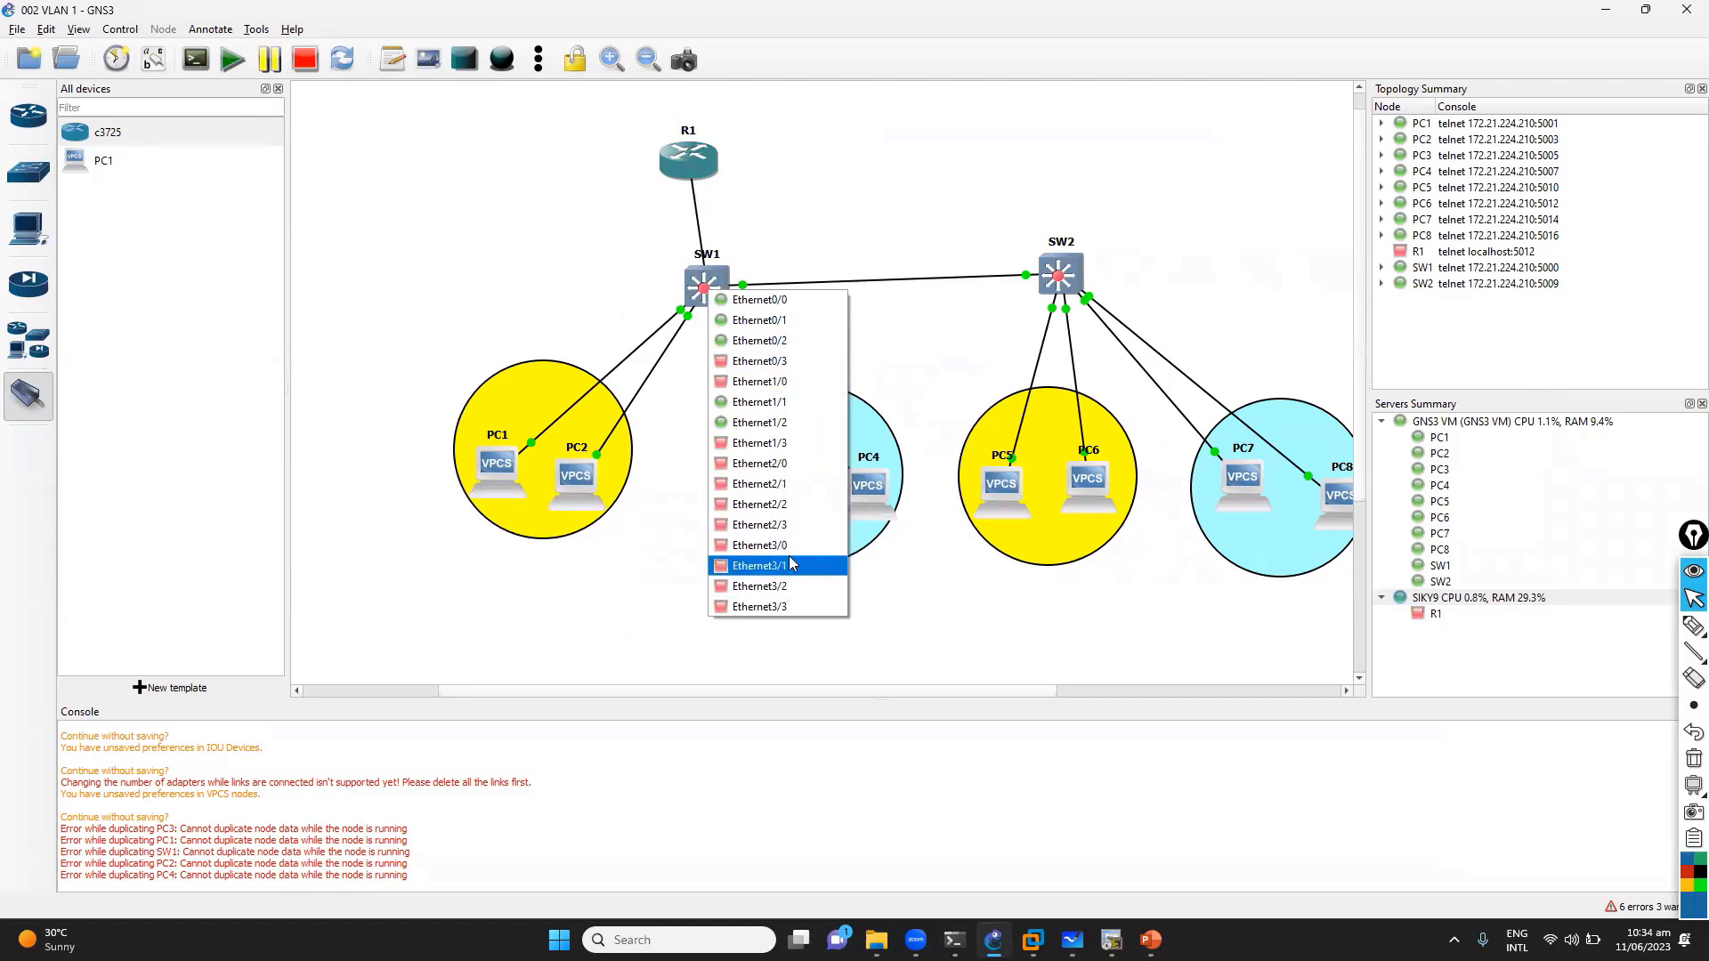
{"action": "left_click", "coordinate": [777, 463]}
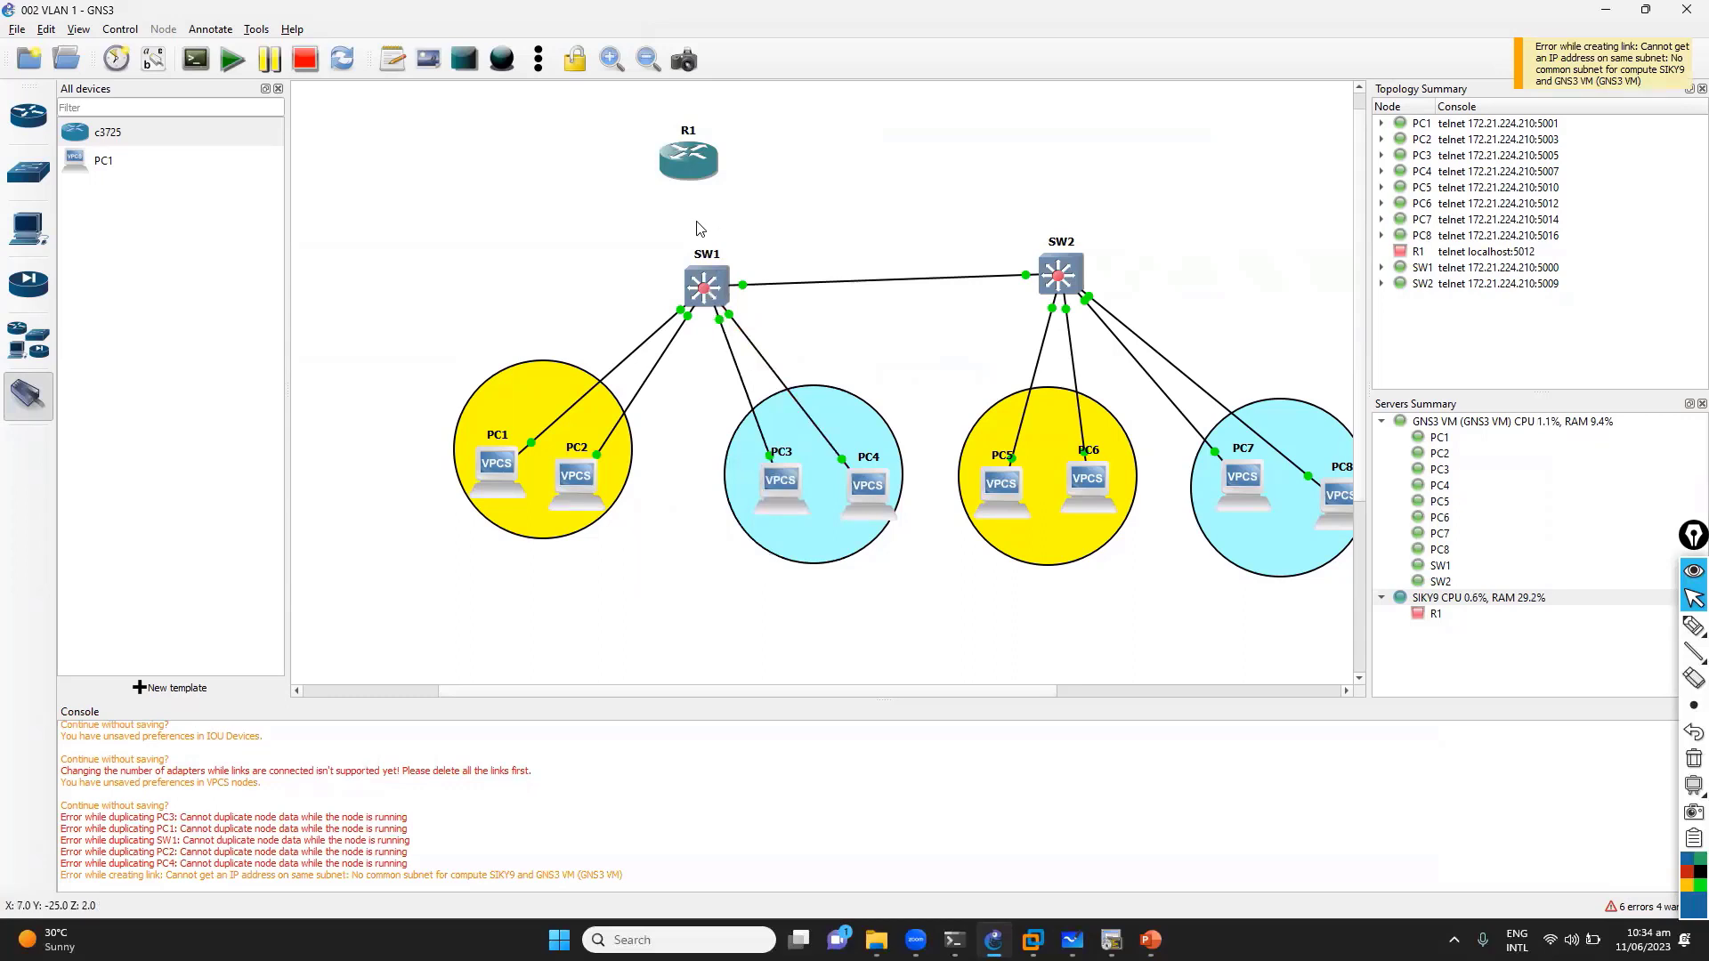
{"action": "key", "text": "Escape"}
{"action": "left_click", "coordinate": [713, 169]}
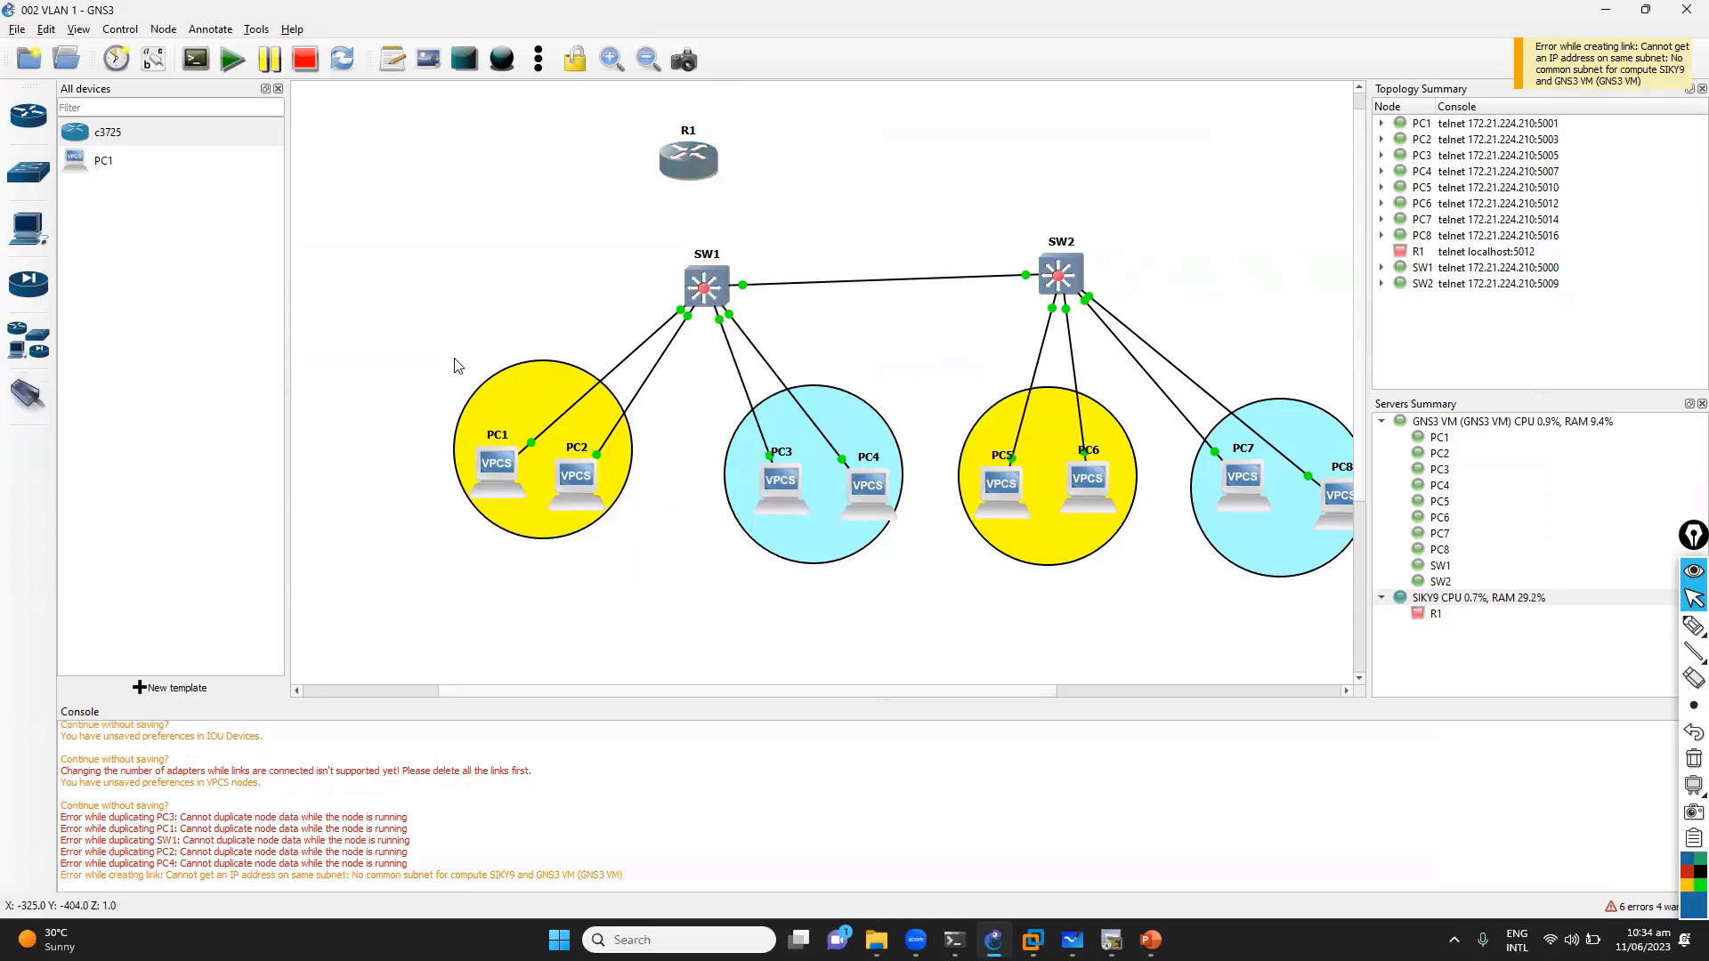
Annotate R1 as local, the switch's server as GNS3 VM, and IOU/IOSv with a circled L3, and clear all the ink
{"action": "left_click", "coordinate": [1694, 625]}
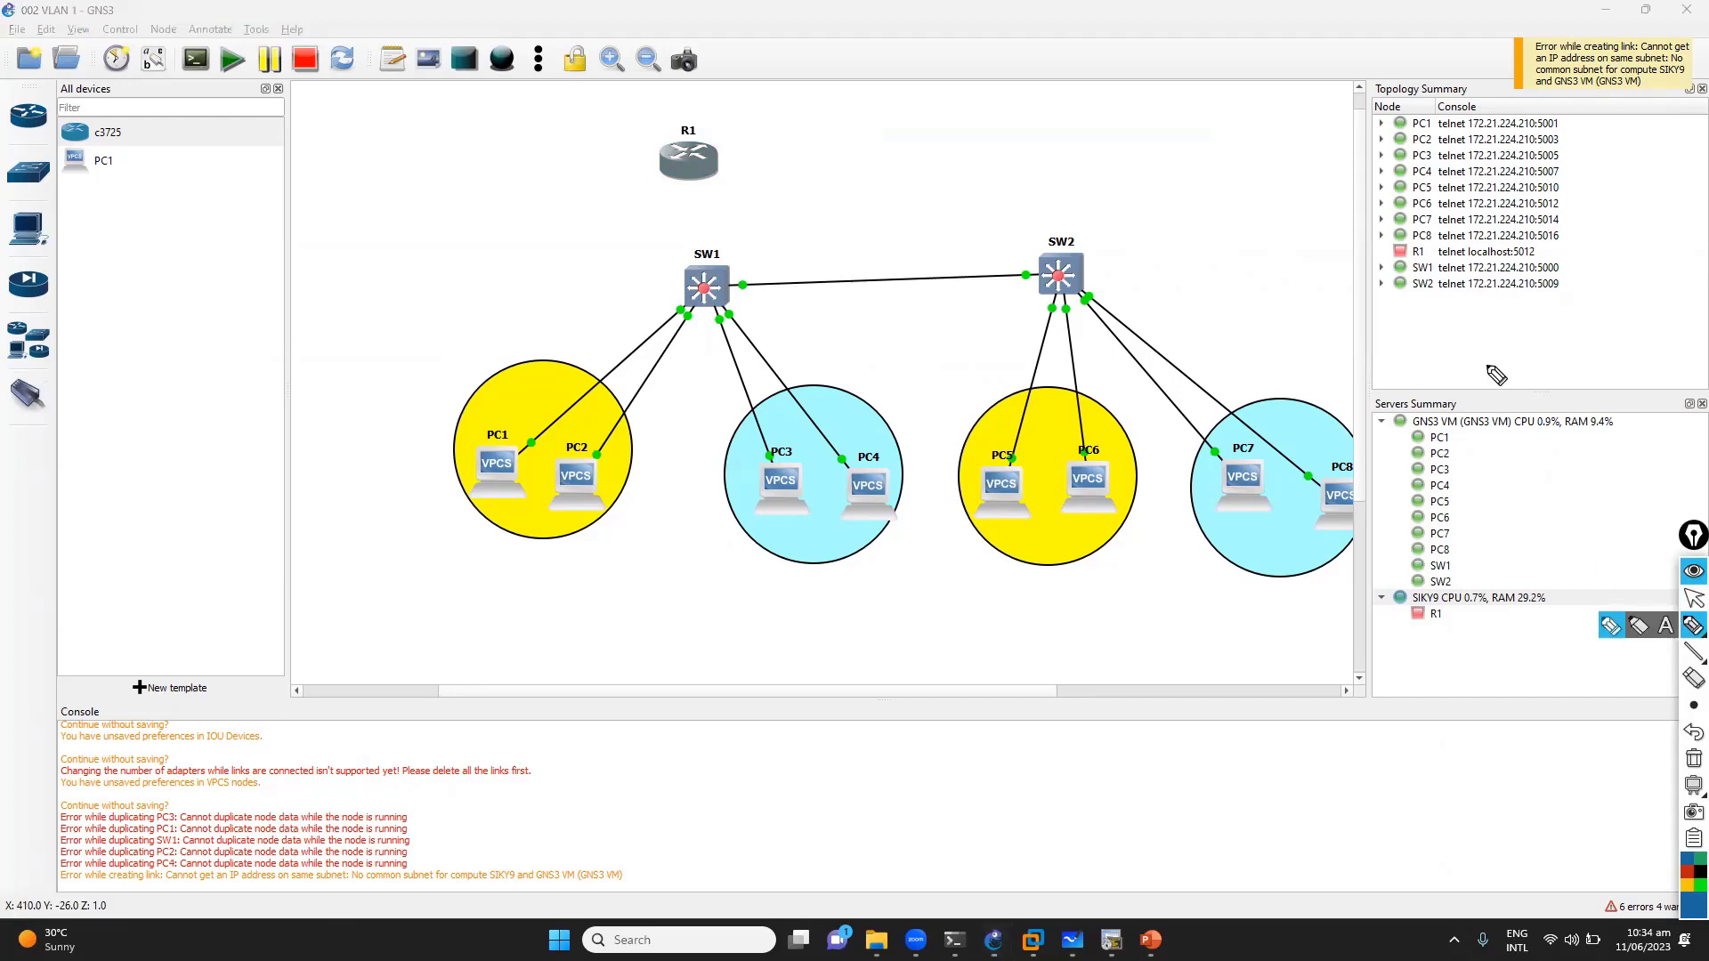
{"action": "mouse_move", "coordinate": [703, 114]}
{"action": "left_mouse_down"}
{"action": "mouse_move", "coordinate": [736, 149]}
{"action": "mouse_move", "coordinate": [859, 141]}
{"action": "left_mouse_up"}
{"action": "mouse_move", "coordinate": [1428, 647]}
{"action": "left_mouse_down"}
{"action": "mouse_move", "coordinate": [1362, 598]}
{"action": "mouse_move", "coordinate": [1460, 632]}
{"action": "left_mouse_up"}
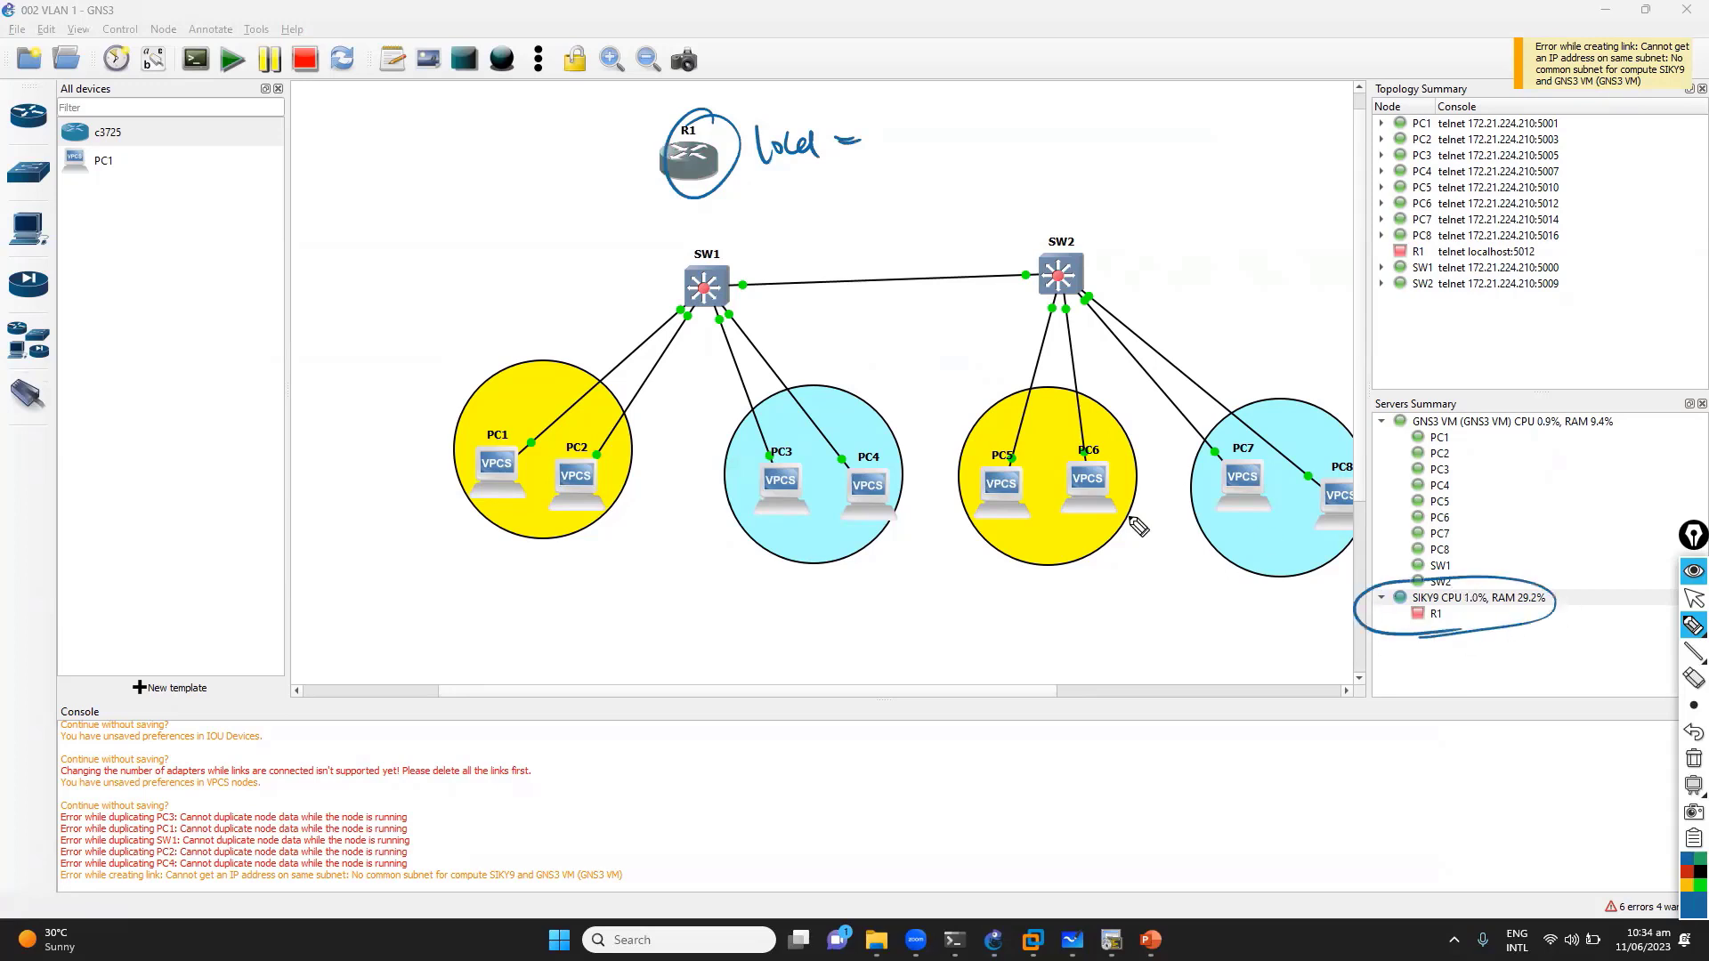
{"action": "left_click_drag", "start_coordinate": [717, 194], "coordinate": [725, 252]}
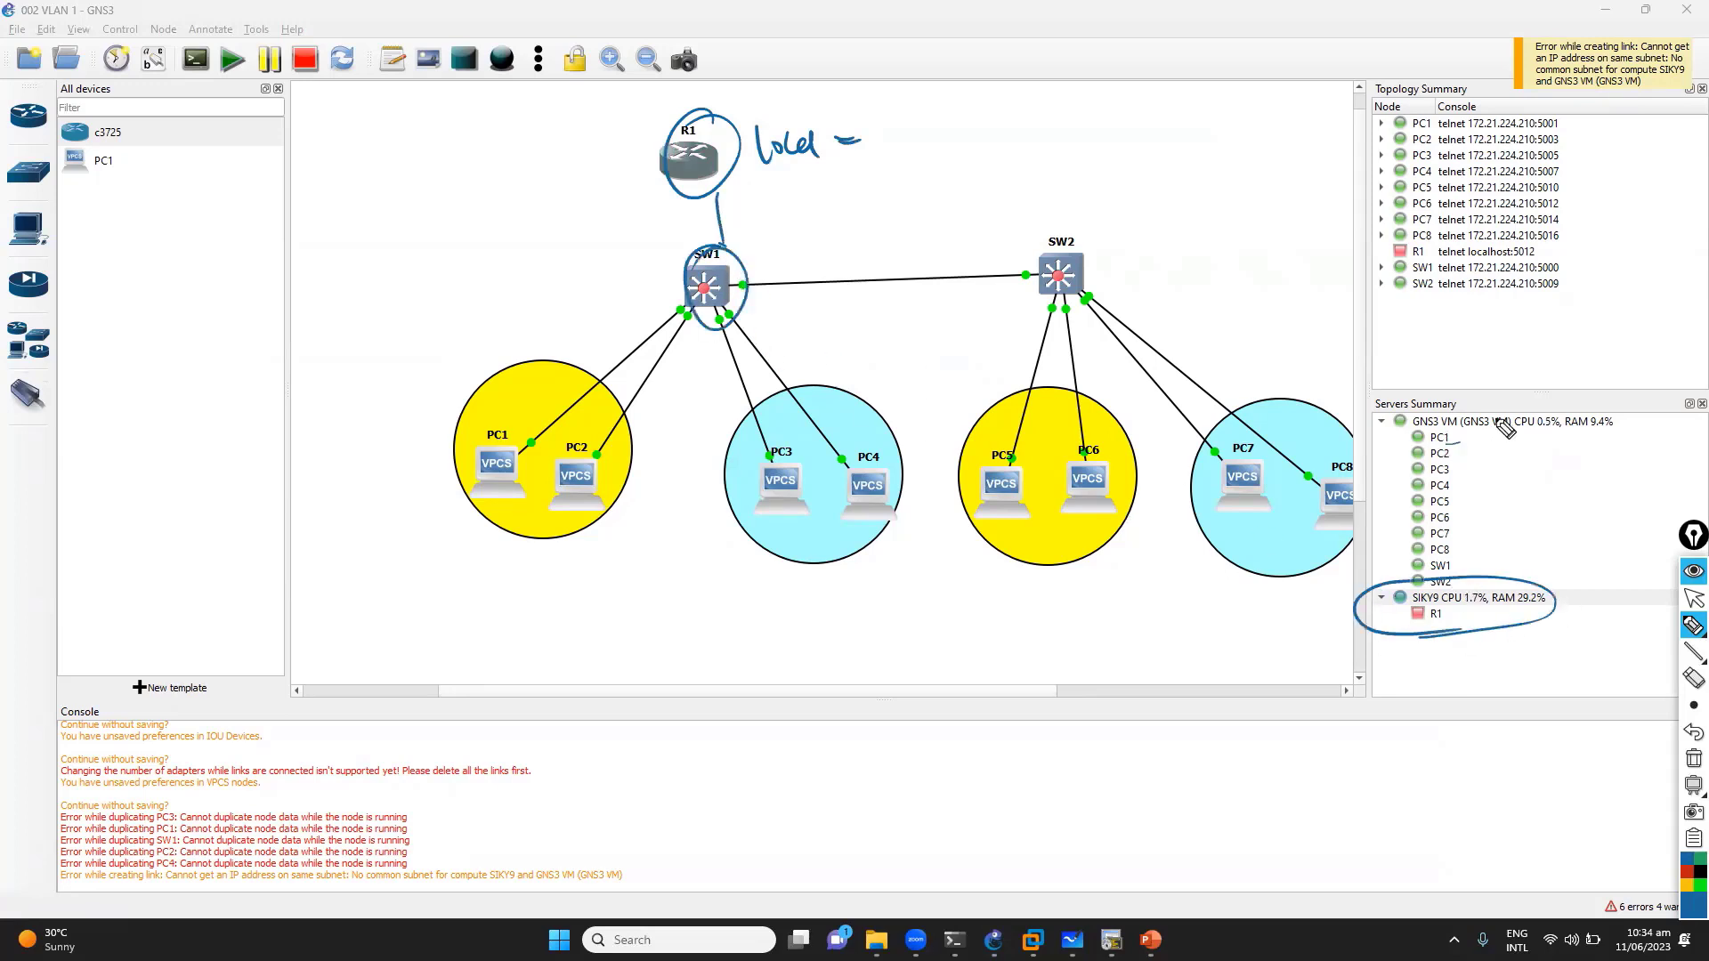
{"action": "mouse_move", "coordinate": [1495, 392]}
{"action": "left_mouse_down"}
{"action": "mouse_move", "coordinate": [1453, 447]}
{"action": "mouse_move", "coordinate": [1588, 455]}
{"action": "mouse_move", "coordinate": [1568, 485]}
{"action": "left_mouse_up"}
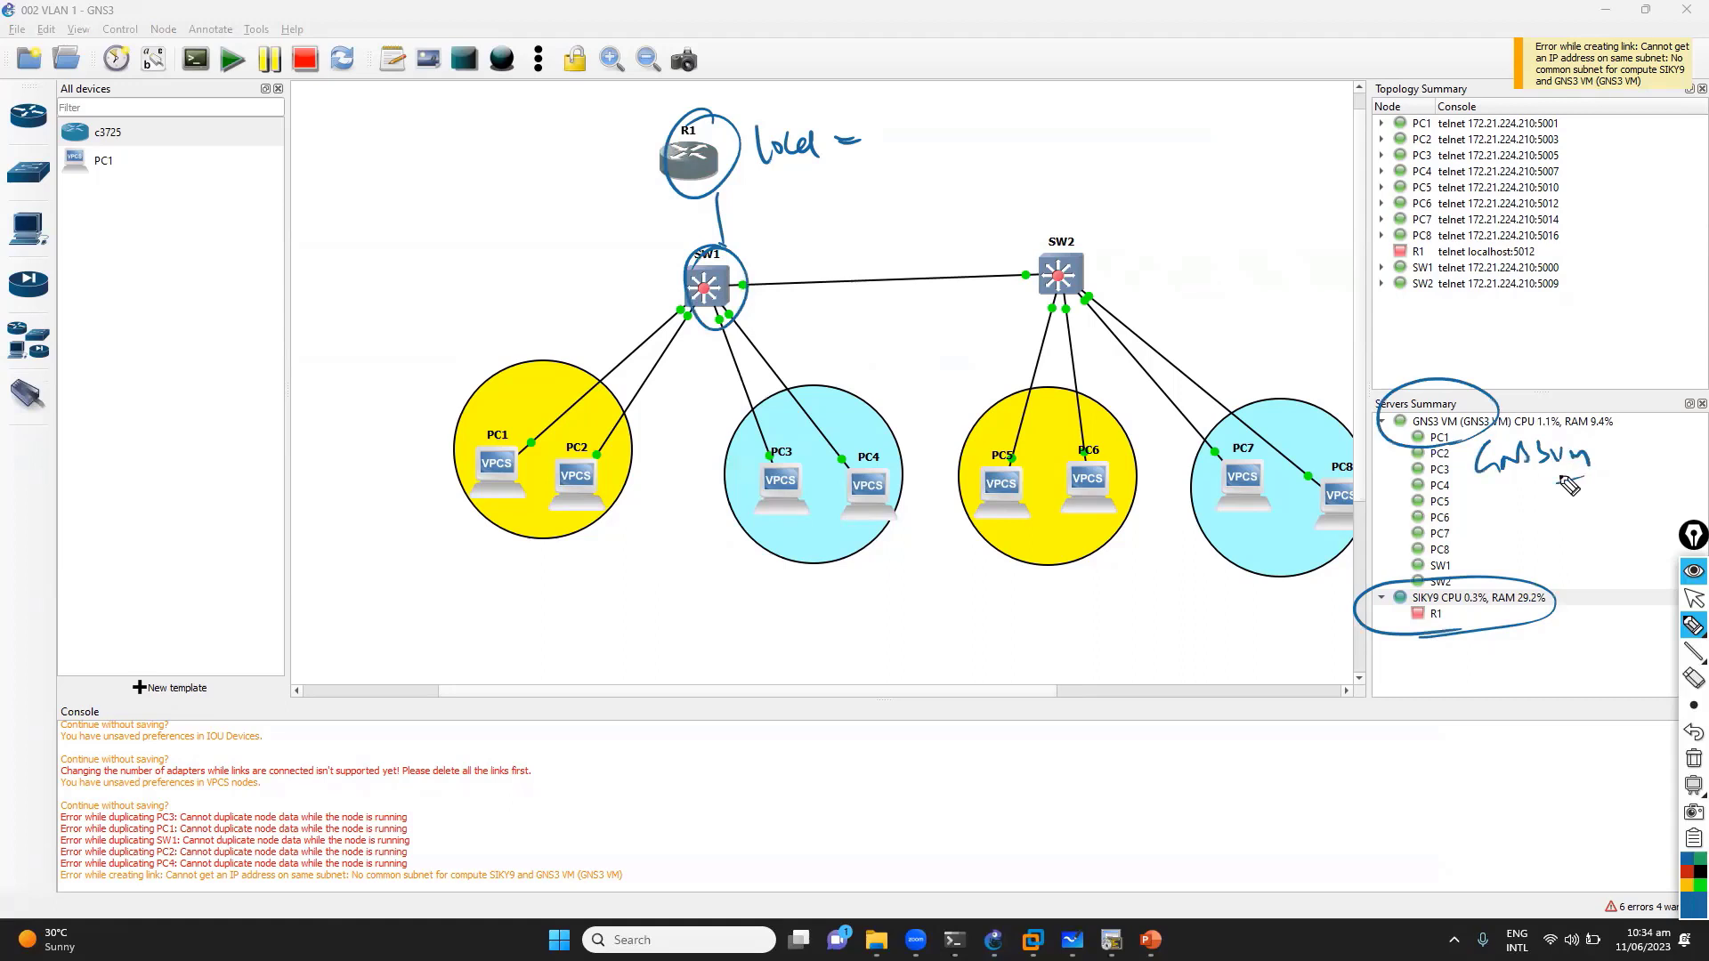
{"action": "mouse_move", "coordinate": [633, 160]}
{"action": "left_mouse_down"}
{"action": "mouse_move", "coordinate": [612, 173]}
{"action": "mouse_move", "coordinate": [663, 168]}
{"action": "left_mouse_up"}
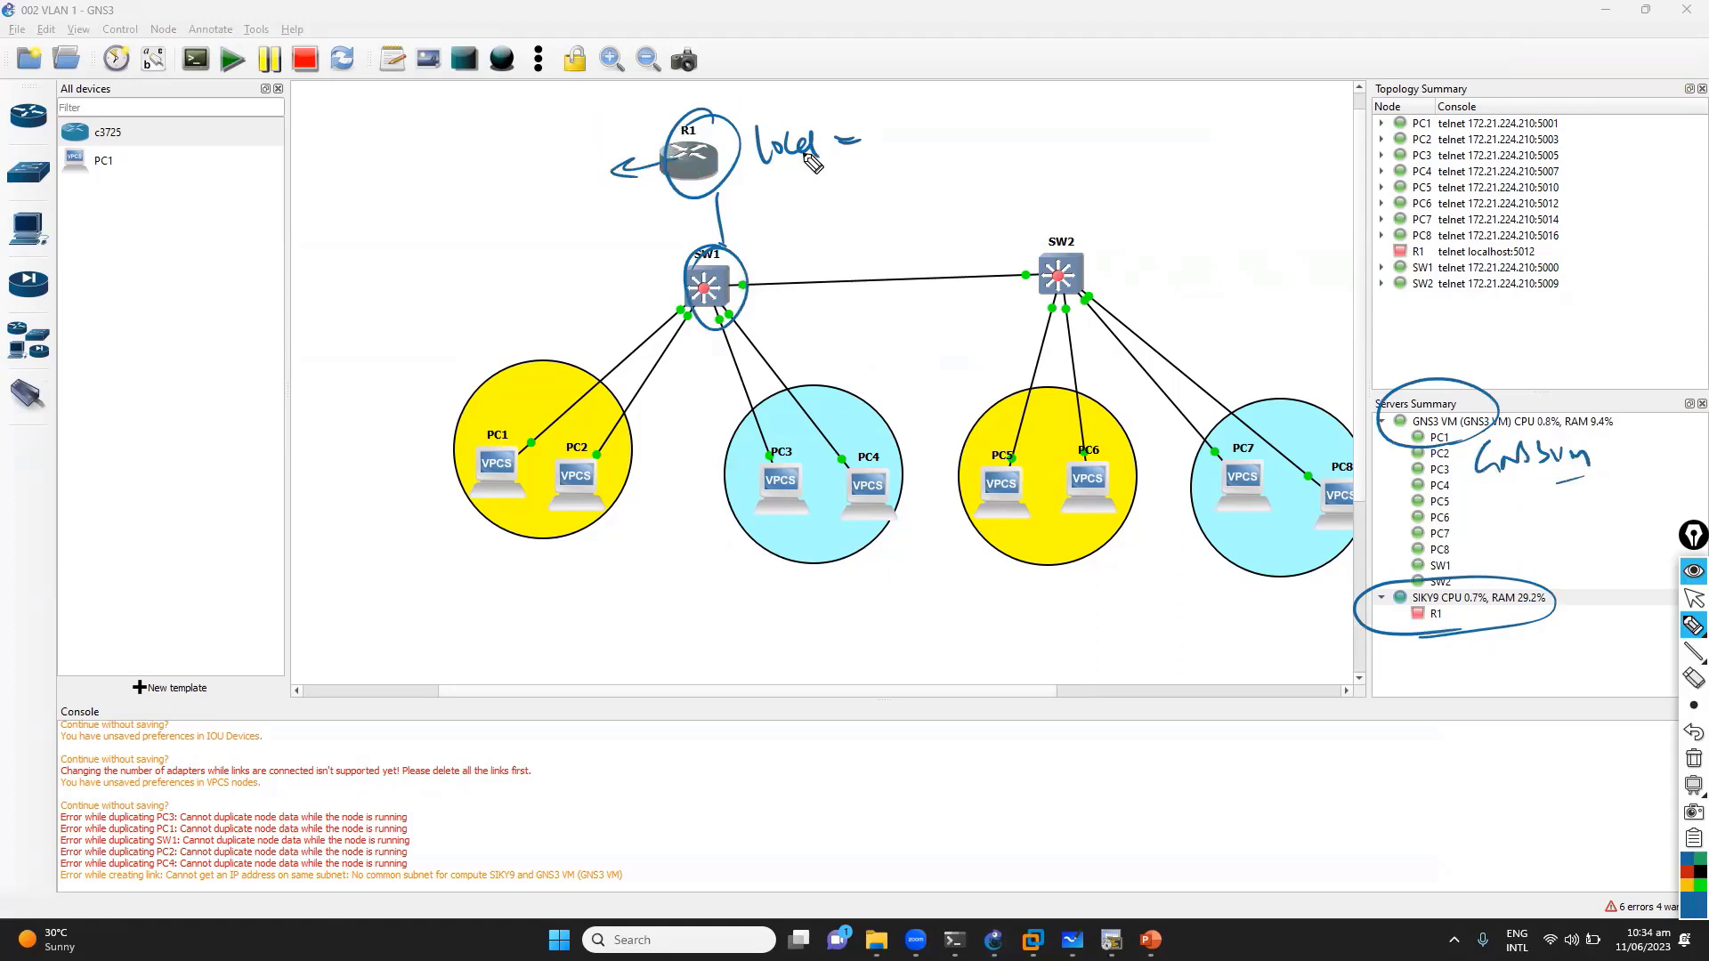
{"action": "mouse_move", "coordinate": [858, 131]}
{"action": "left_mouse_down"}
{"action": "mouse_move", "coordinate": [862, 156]}
{"action": "mouse_move", "coordinate": [925, 123]}
{"action": "mouse_move", "coordinate": [907, 158]}
{"action": "mouse_move", "coordinate": [980, 168]}
{"action": "mouse_move", "coordinate": [988, 135]}
{"action": "mouse_move", "coordinate": [1037, 124]}
{"action": "mouse_move", "coordinate": [1148, 134]}
{"action": "mouse_move", "coordinate": [1073, 142]}
{"action": "left_mouse_up"}
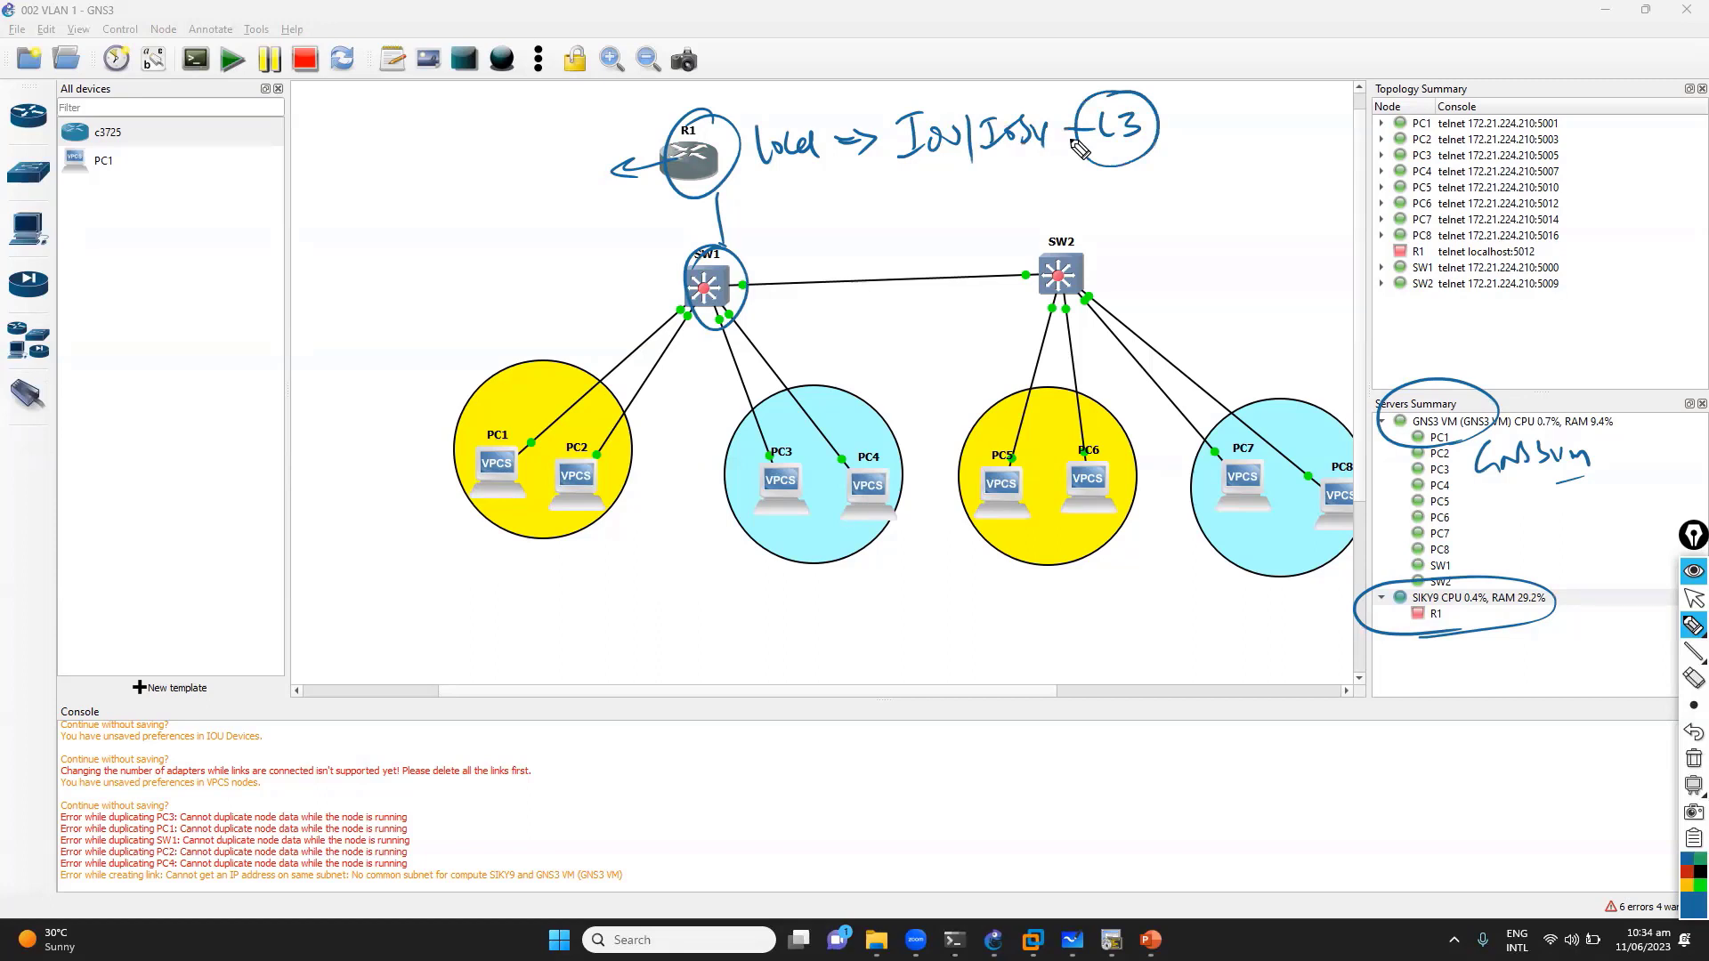
{"action": "key", "text": "ctrl+shift+c"}
{"action": "key", "text": "ctrl+shift+m"}
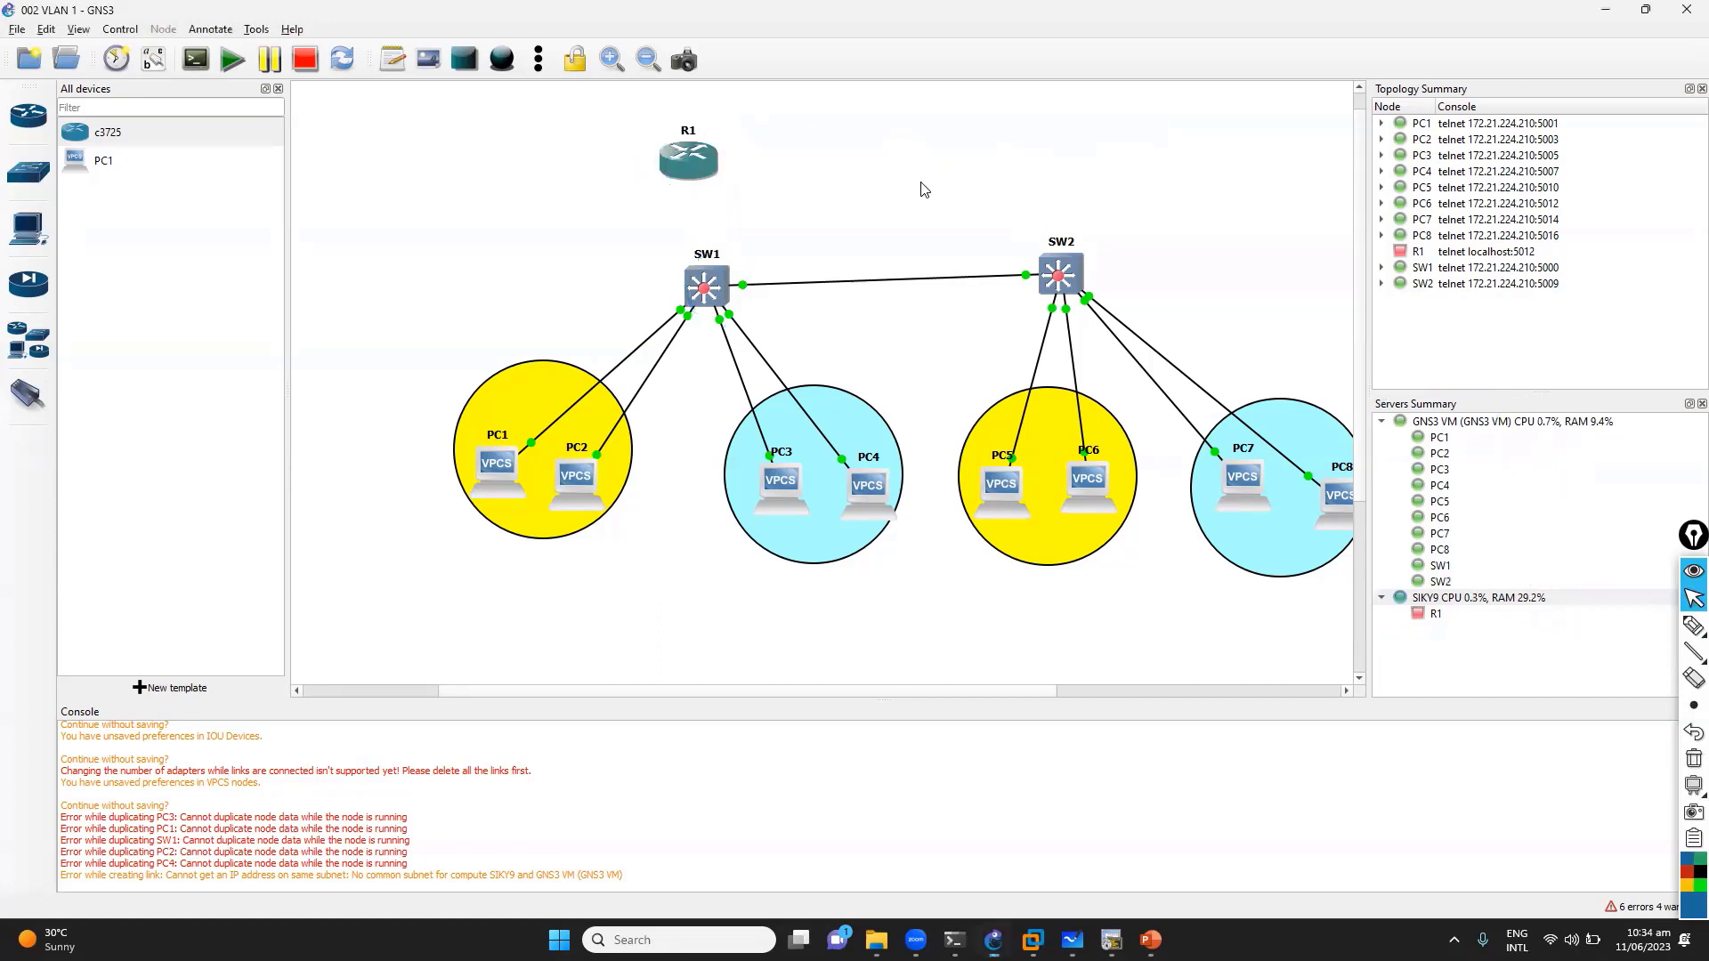
Move R1 out of the way to the empty canvas area beyond SW2
{"action": "right_click", "coordinate": [702, 170]}
{"action": "left_click", "coordinate": [766, 272]}
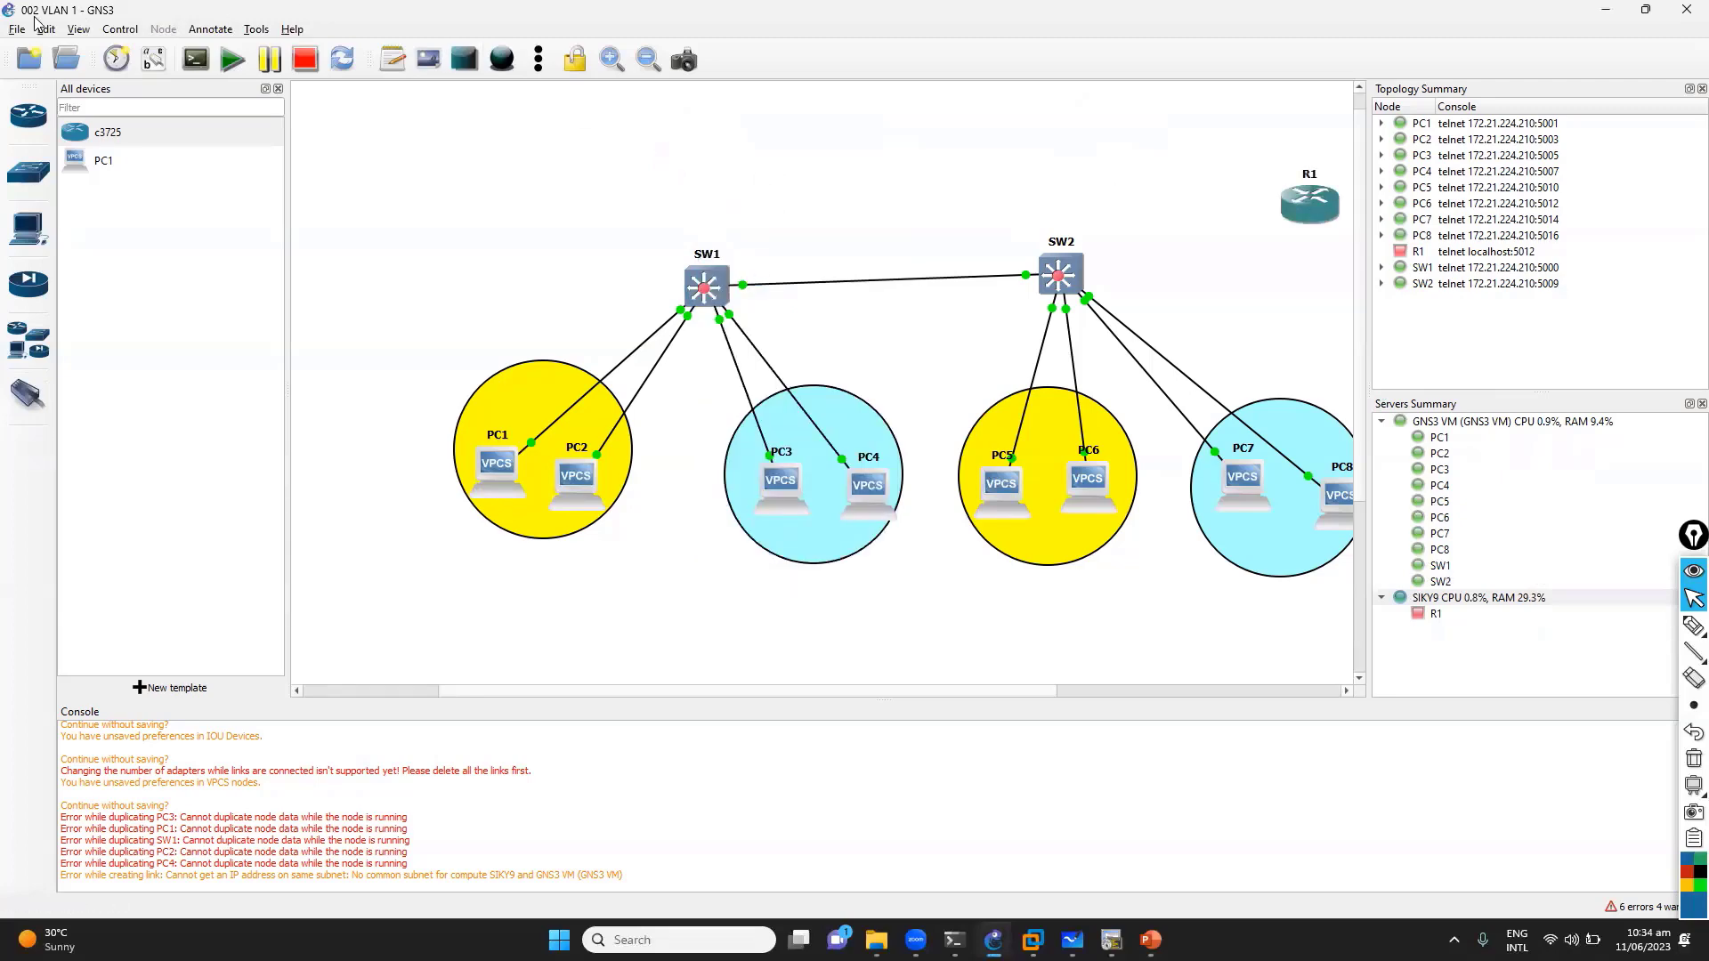
Begin a new IOU device template in the preferences, set to run on the GNS3 VM
{"action": "left_click", "coordinate": [42, 28]}
{"action": "left_click", "coordinate": [84, 112]}
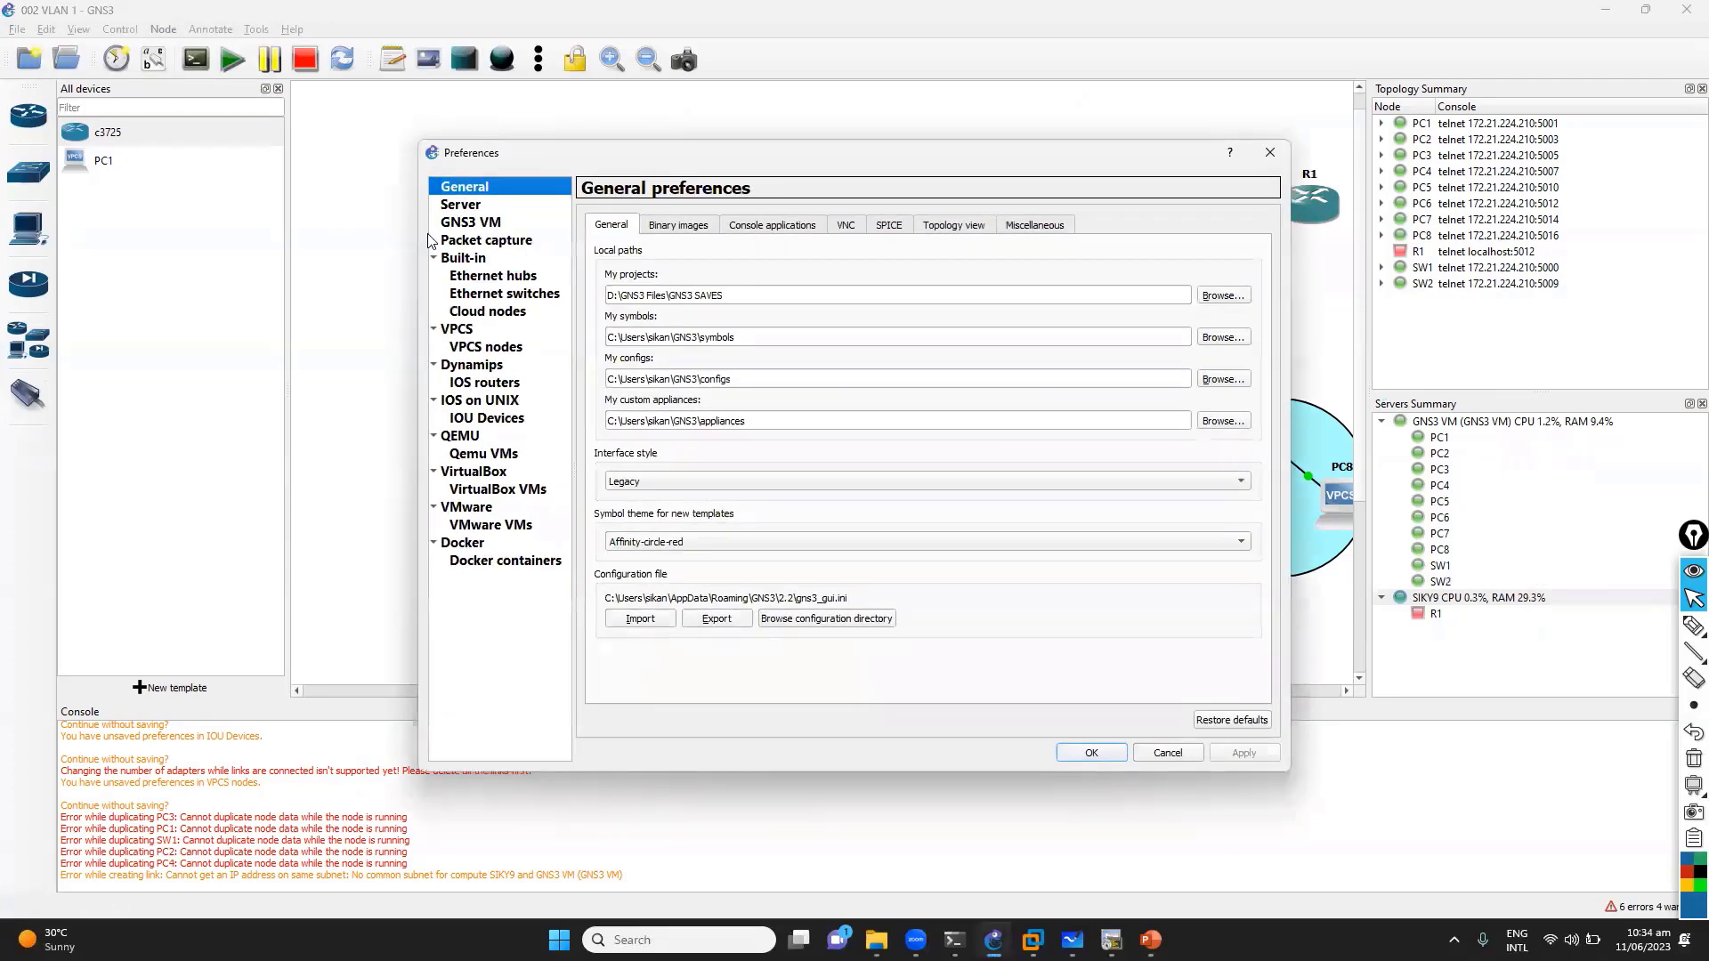
{"action": "left_click", "coordinate": [501, 420]}
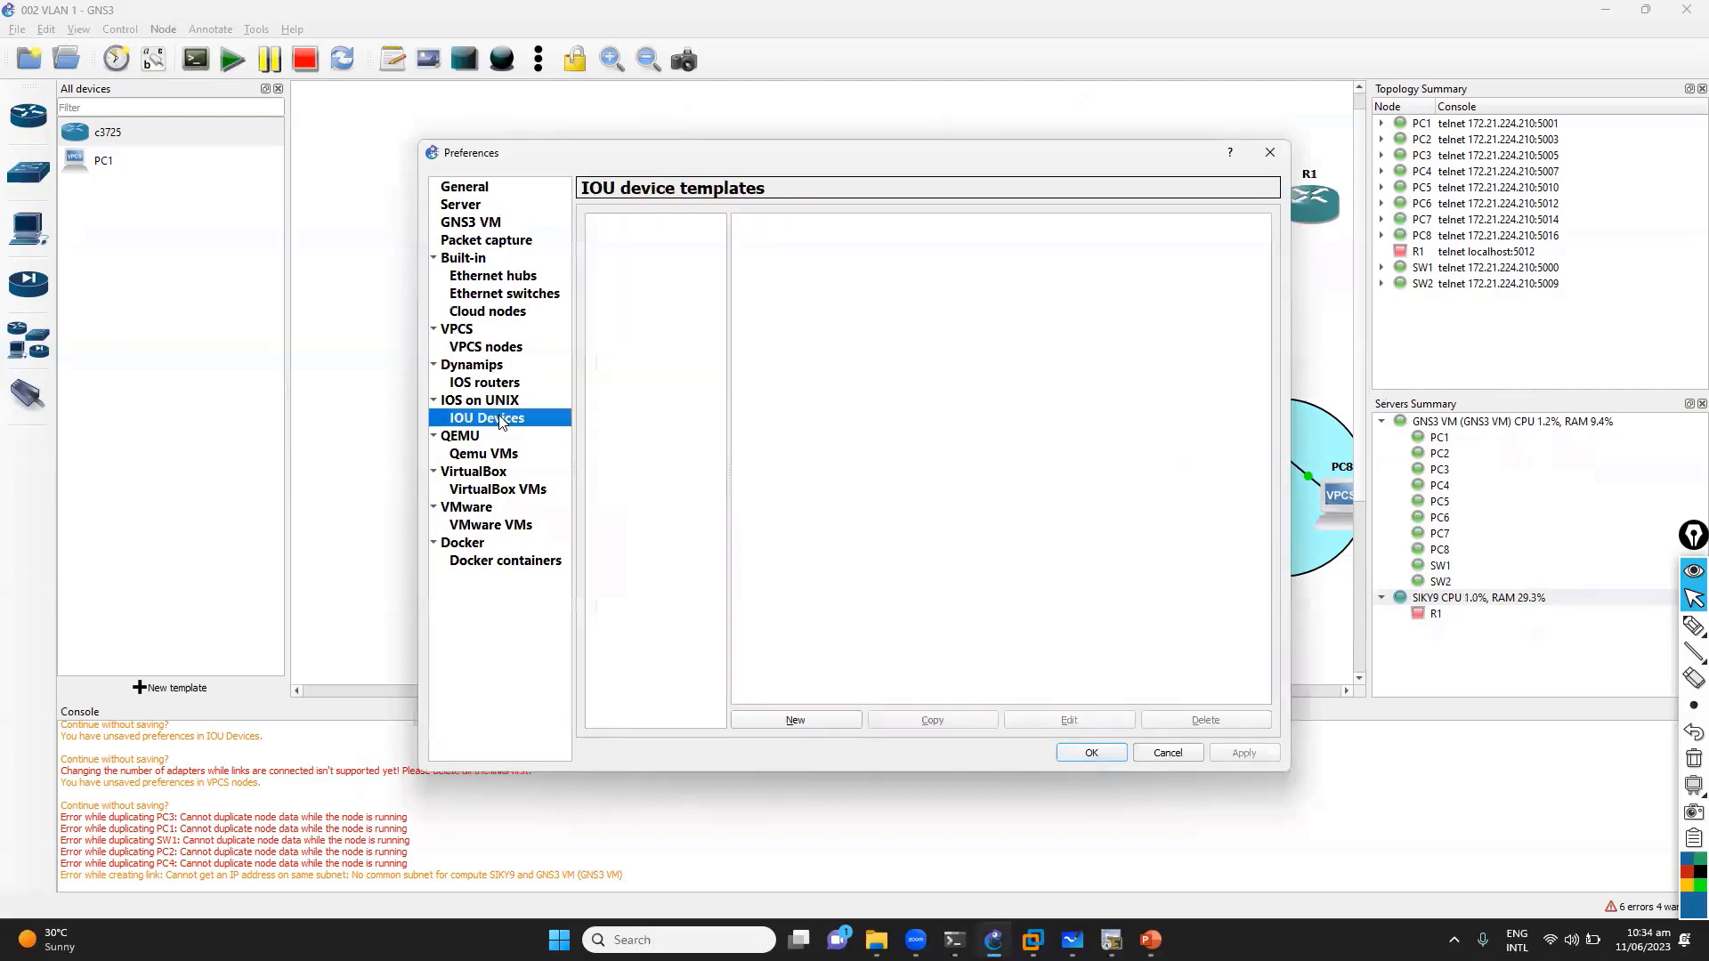
{"action": "left_click", "coordinate": [811, 722]}
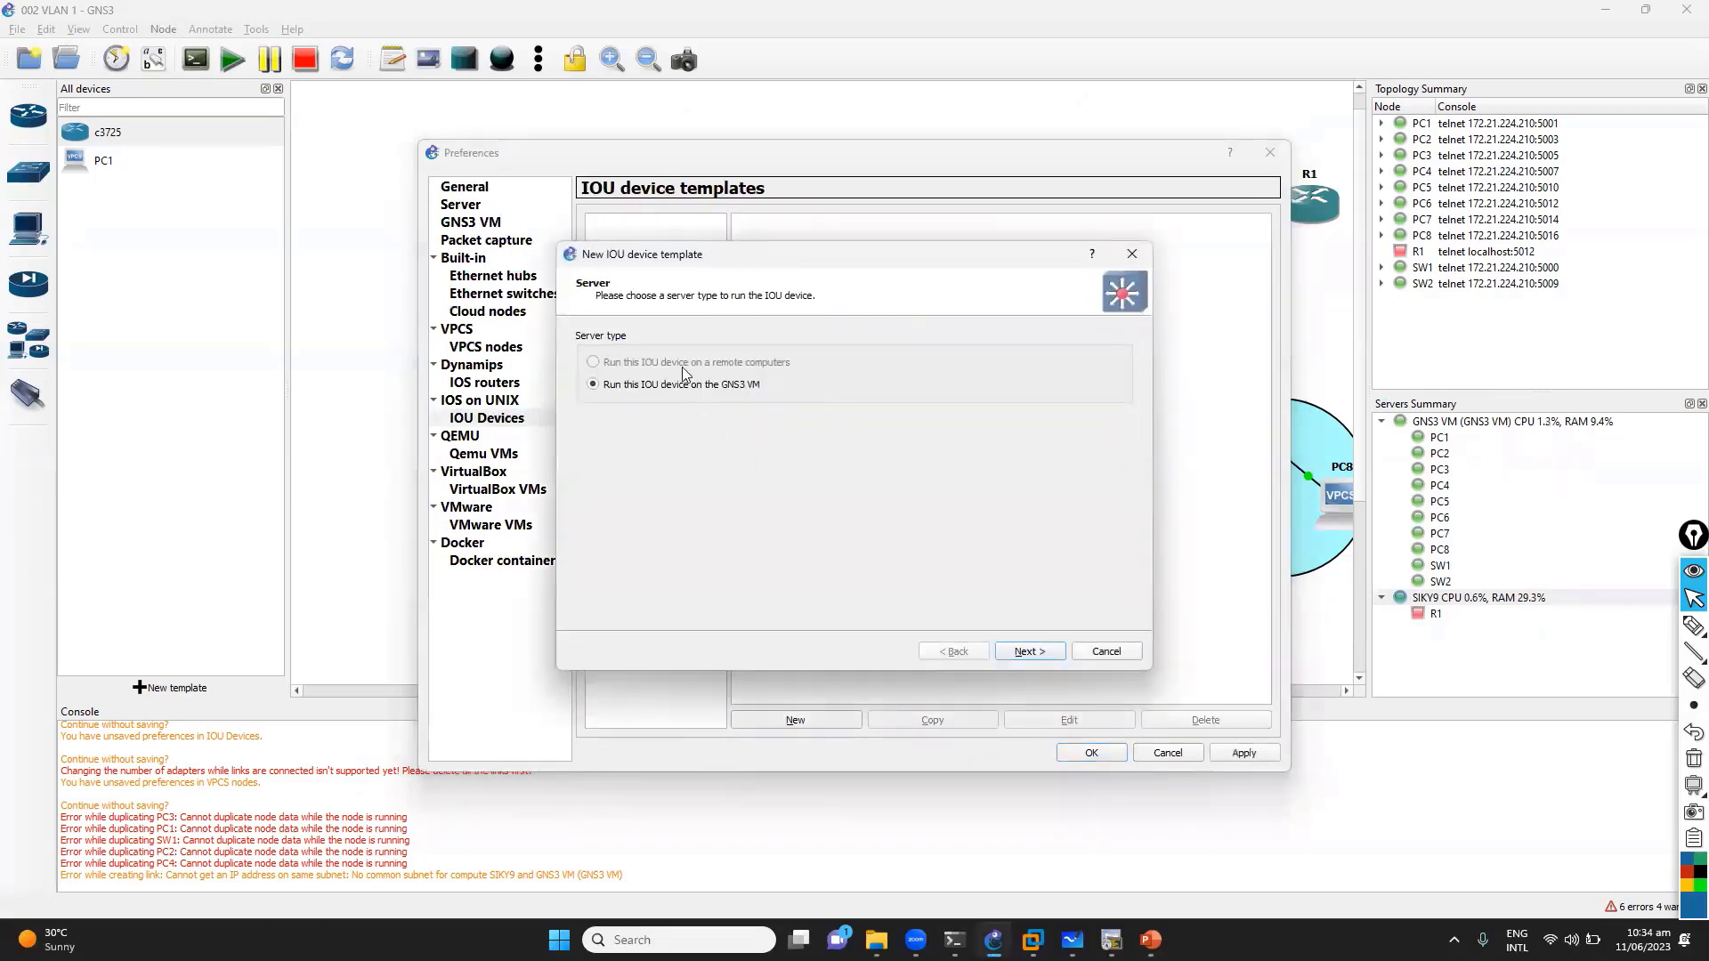
{"action": "left_click", "coordinate": [1029, 651]}
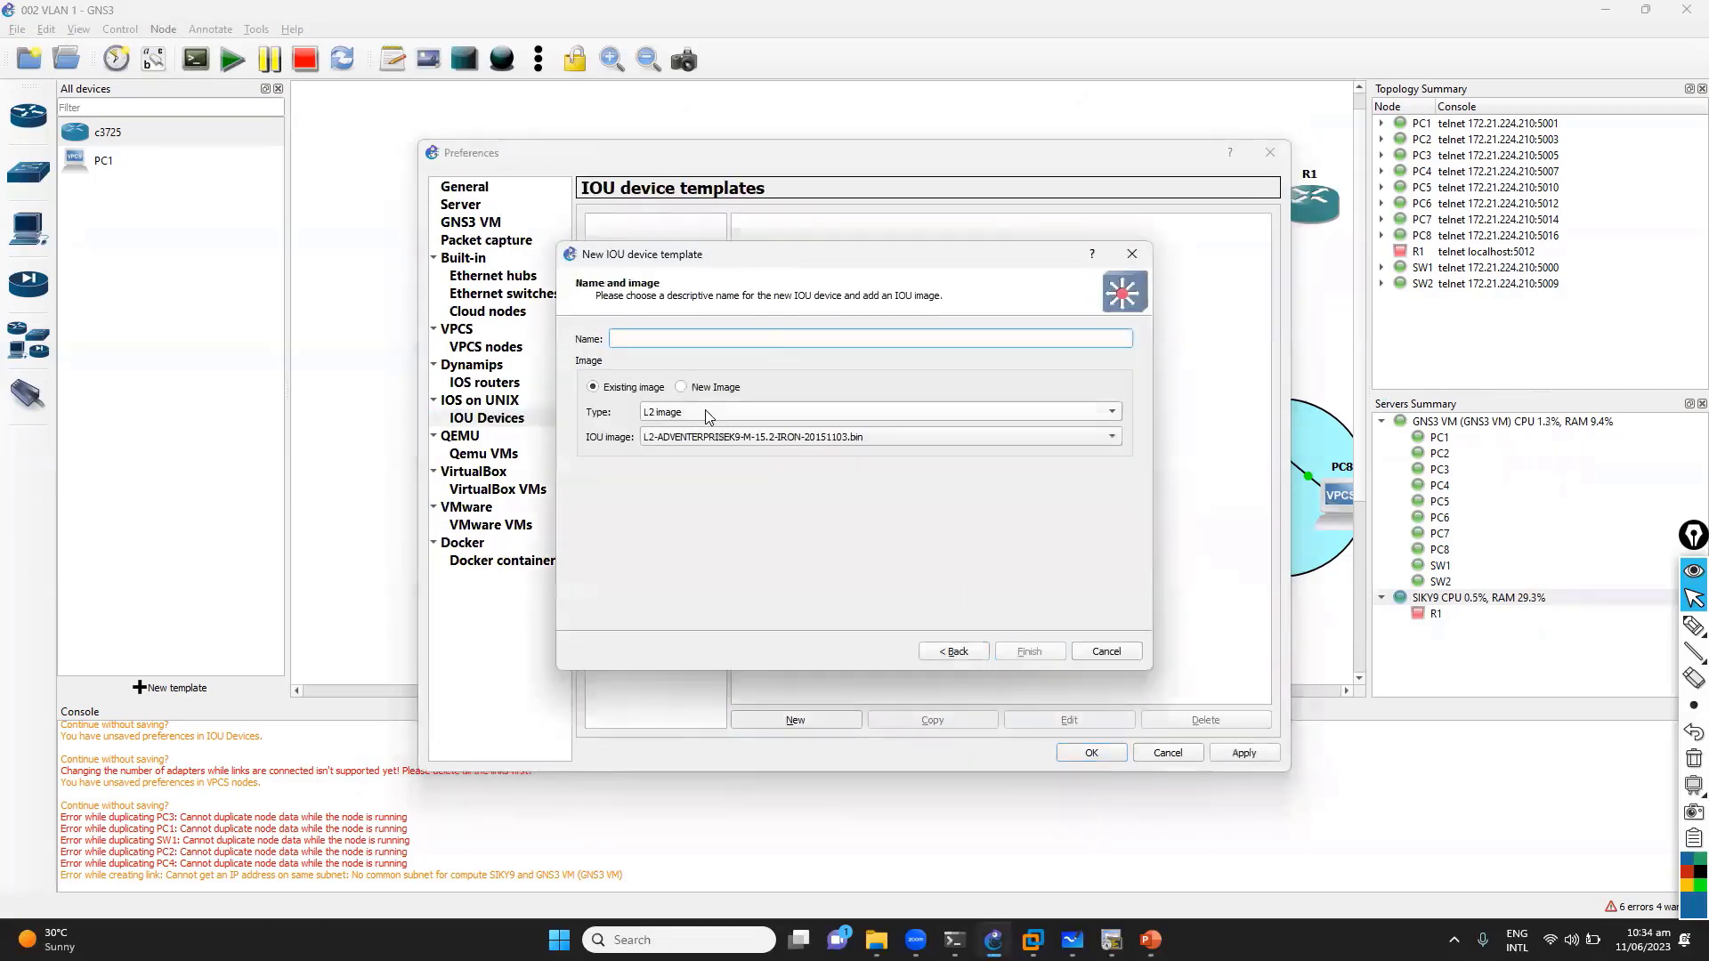
Give the template a new L3 image, choosing L3-ADVENTERPRISEK9-M-15.2-M5.3.bin as the IOU image
{"action": "left_click", "coordinate": [683, 413]}
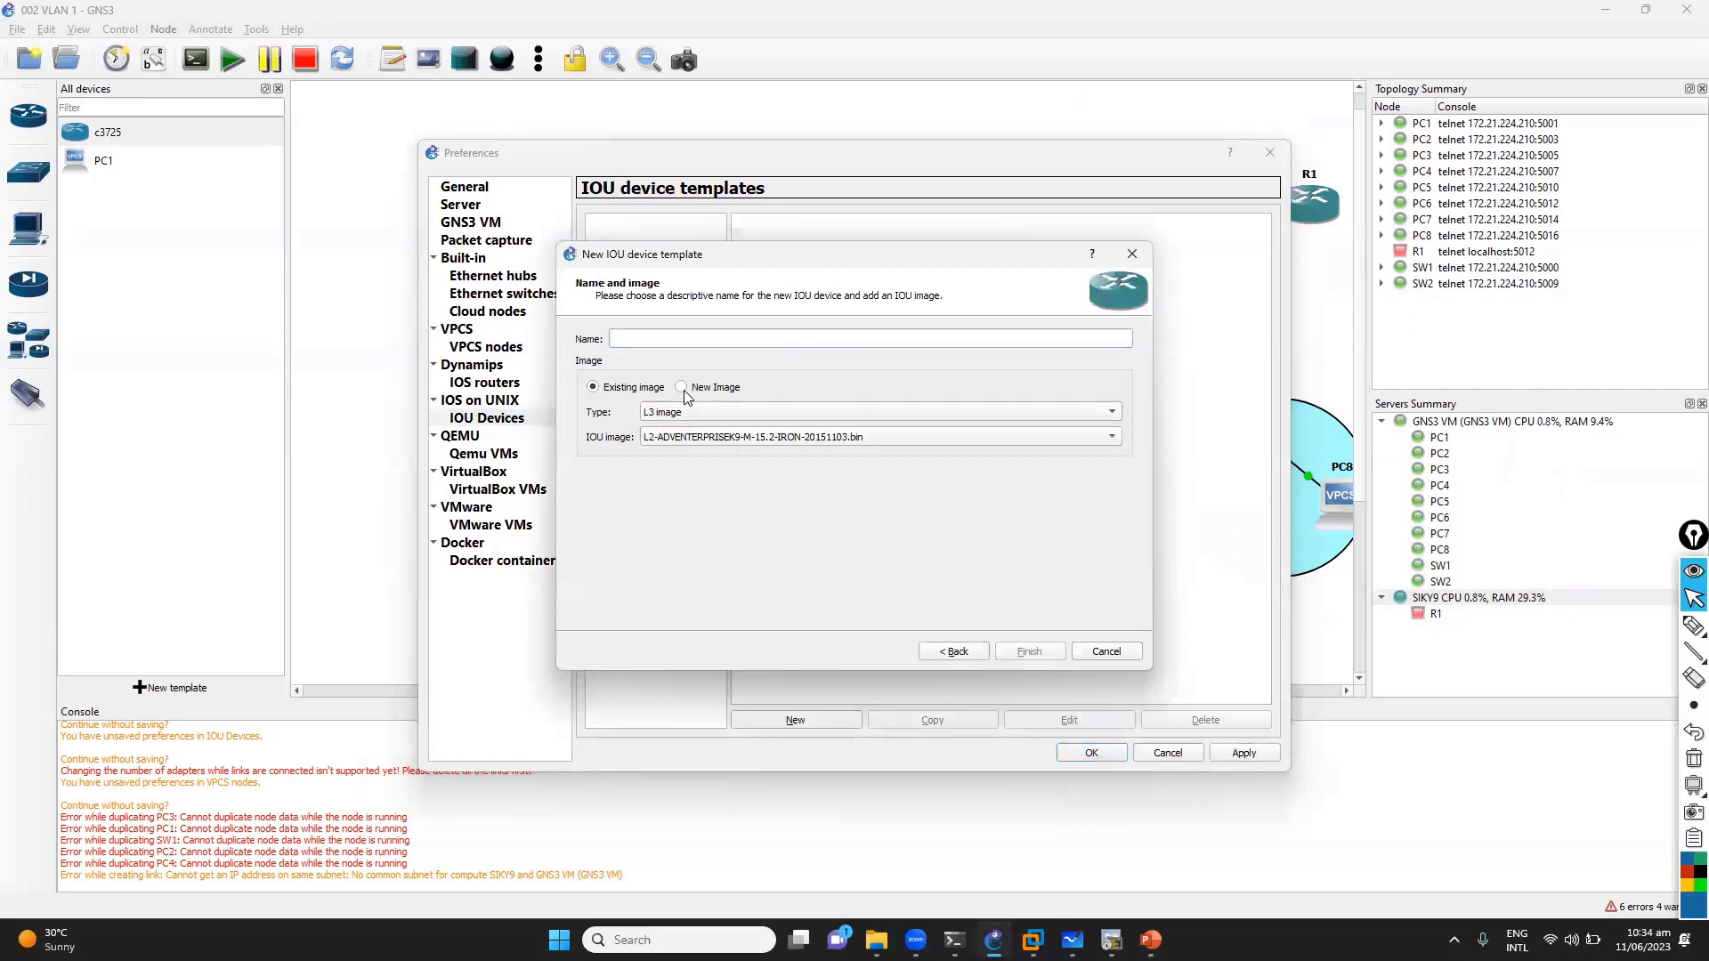
{"action": "left_click", "coordinate": [680, 390]}
{"action": "left_click", "coordinate": [676, 412]}
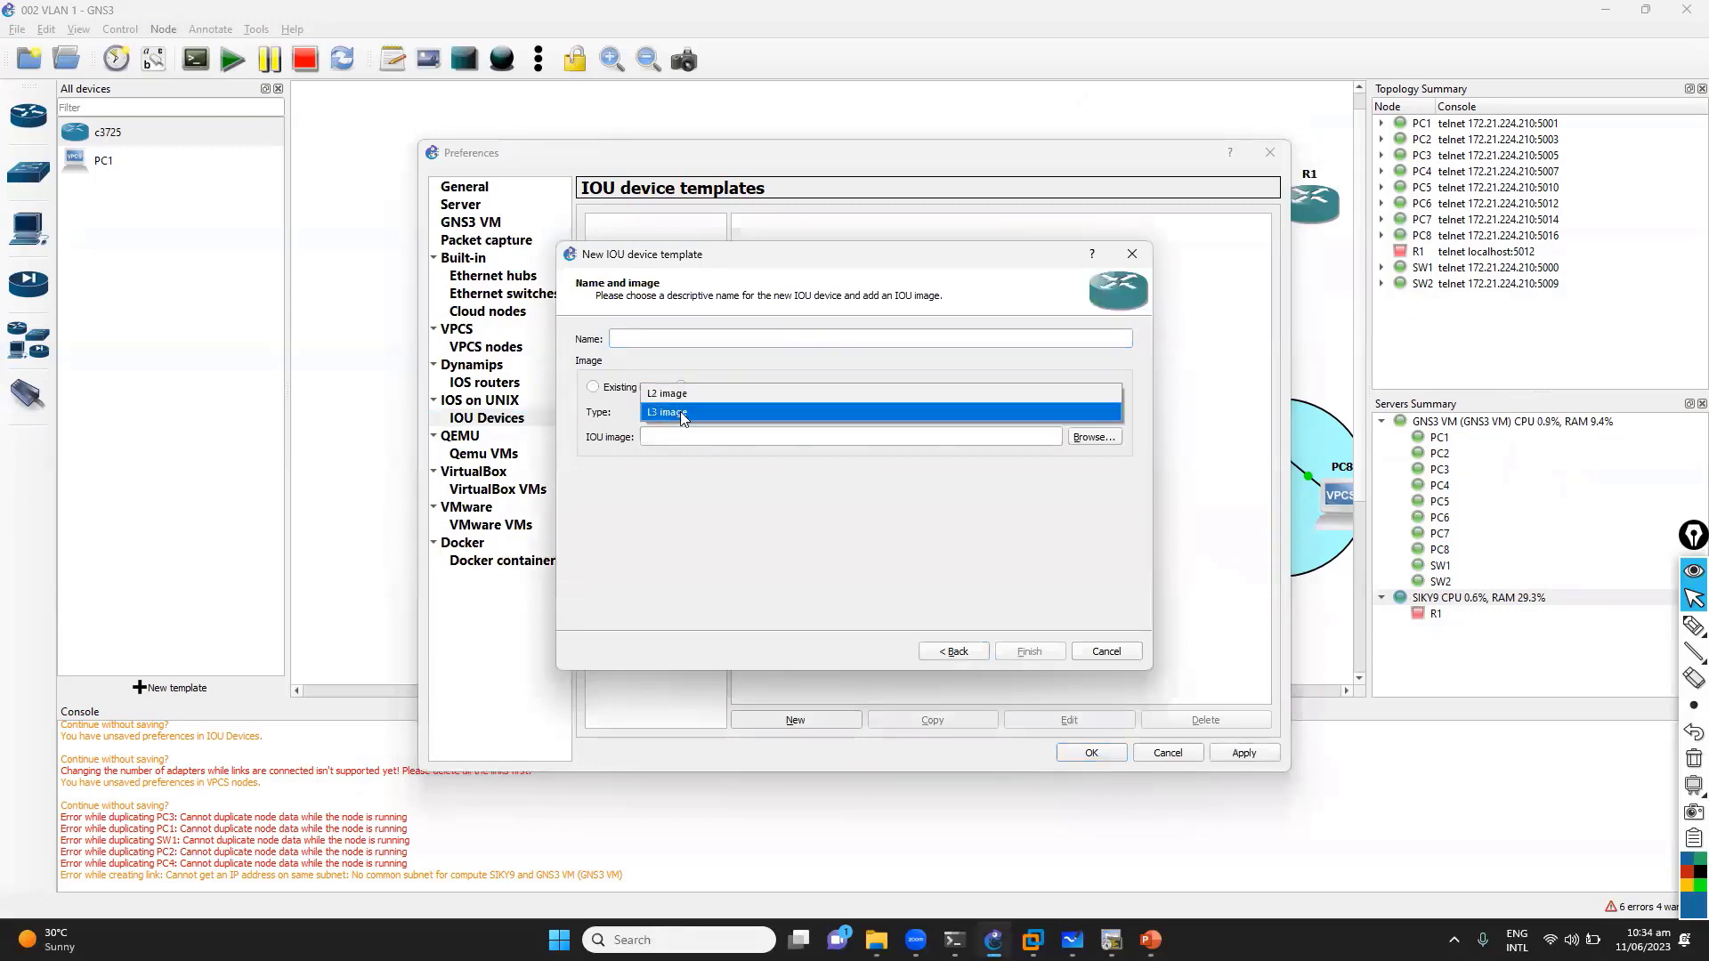
{"action": "left_click", "coordinate": [678, 413]}
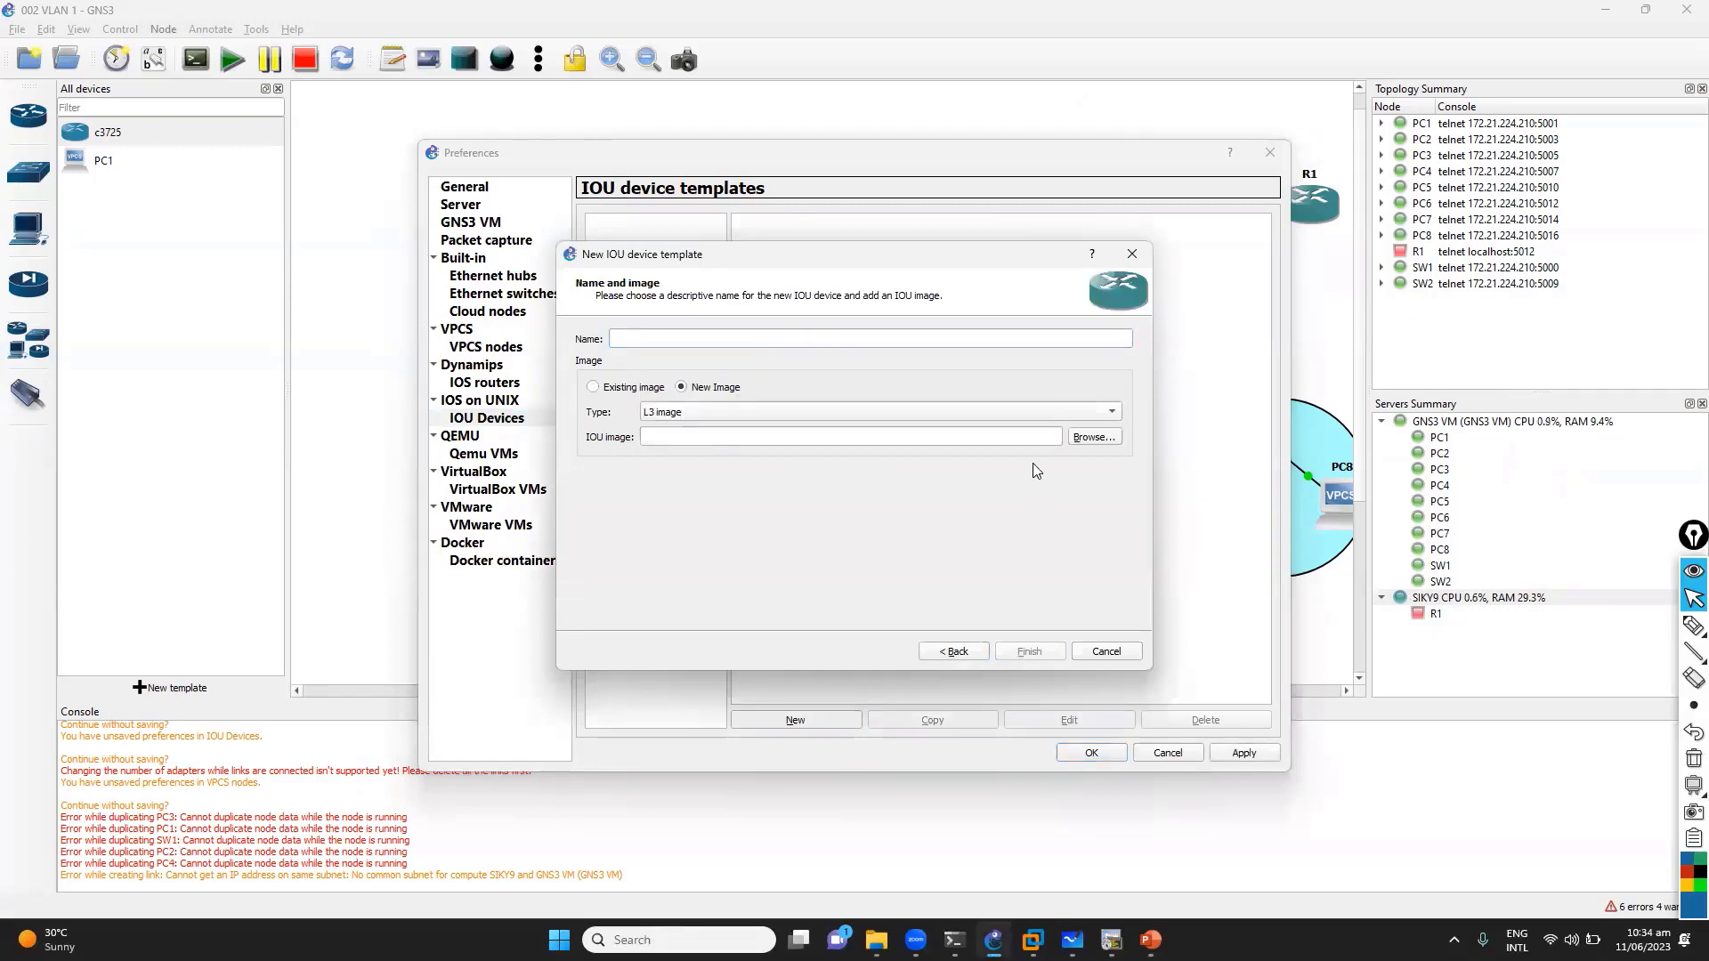
{"action": "left_click", "coordinate": [1093, 440]}
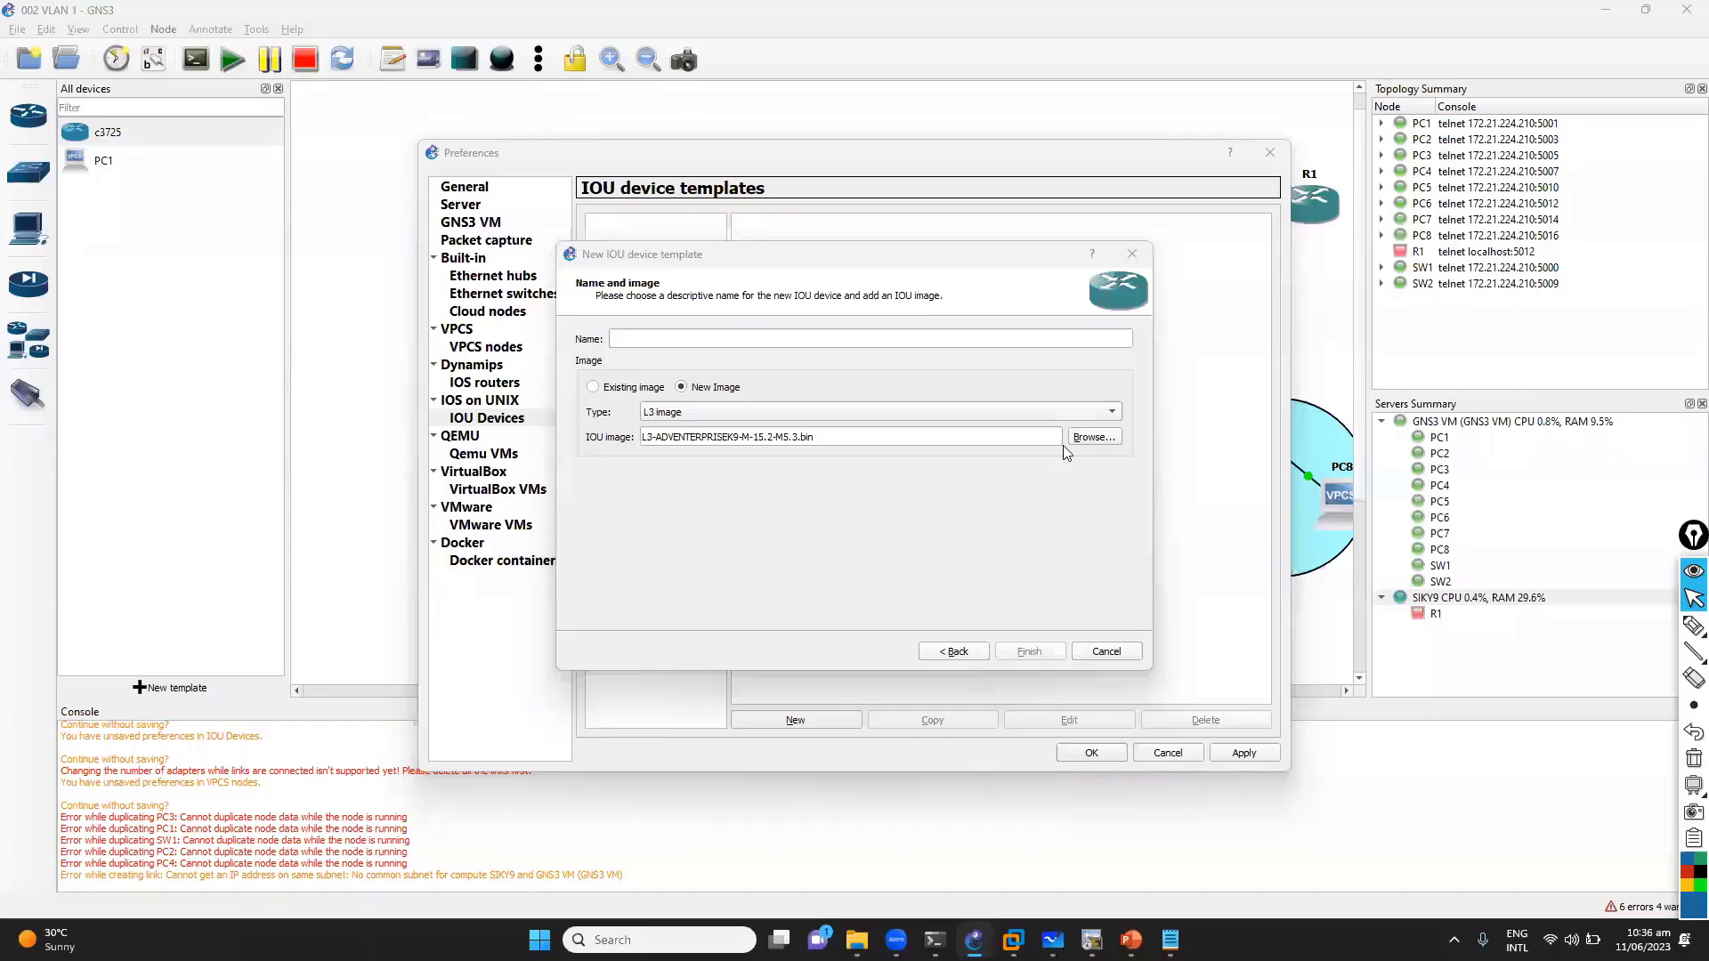
Name the IOU device template ROUTER, finish it and apply the preferences
{"action": "left_click", "coordinate": [690, 338]}
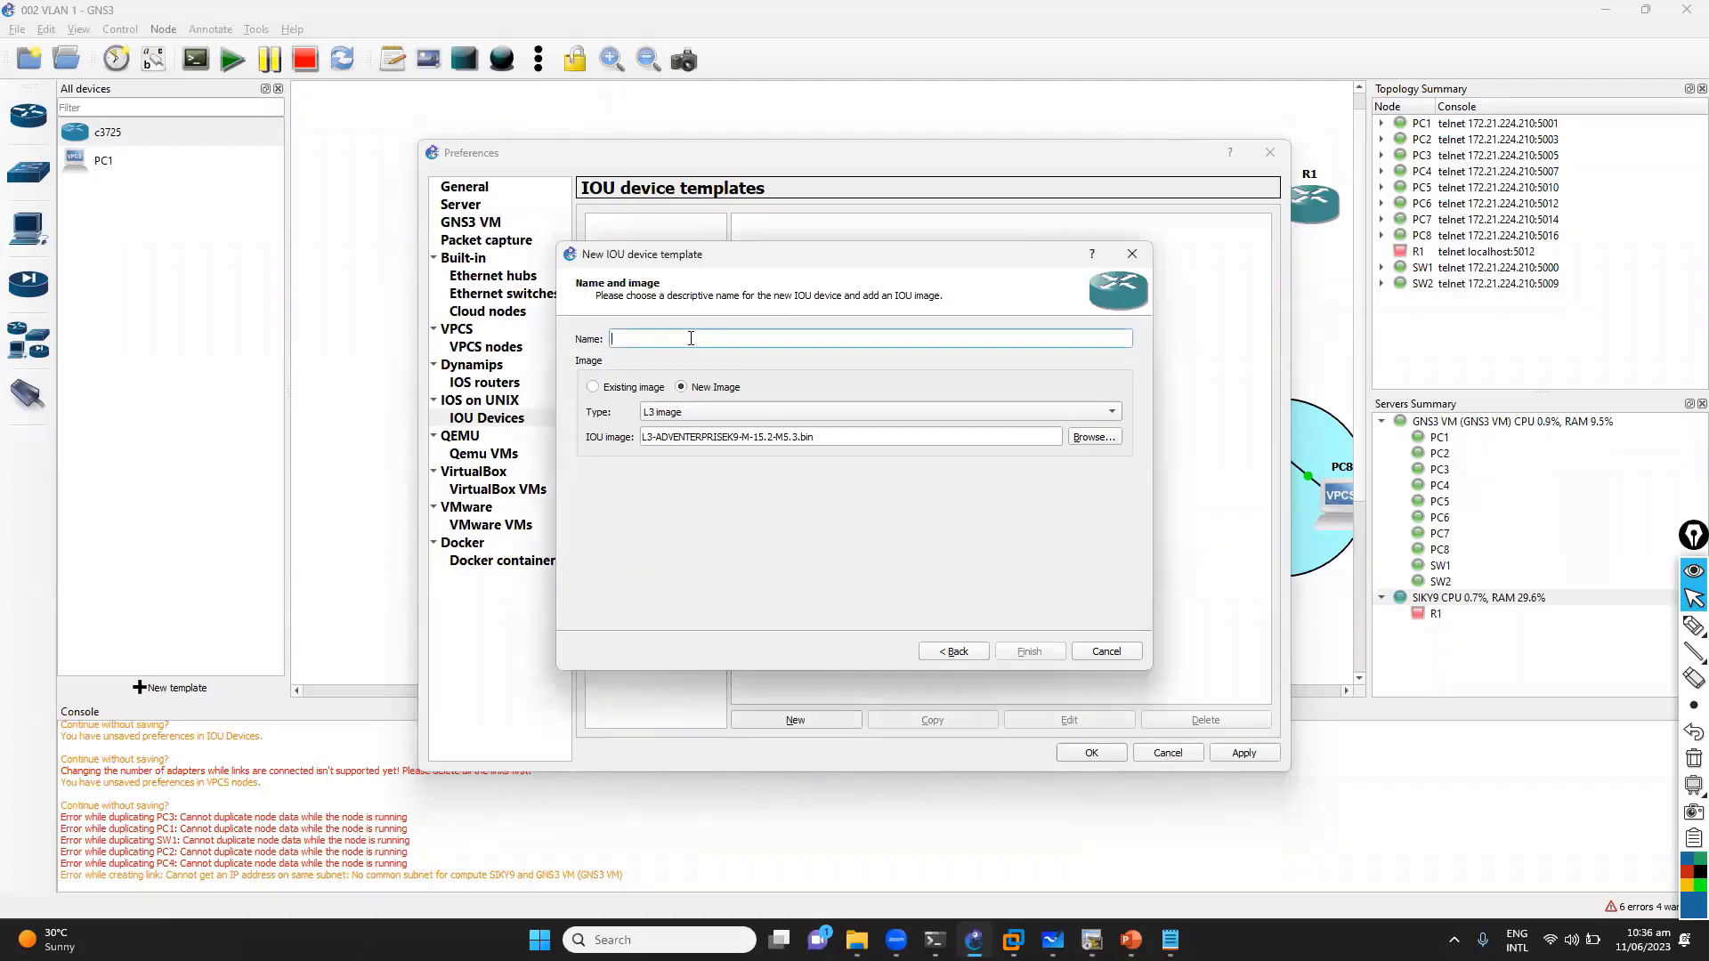
{"action": "type", "text": "ROUTER"}
{"action": "left_click", "coordinate": [1037, 654]}
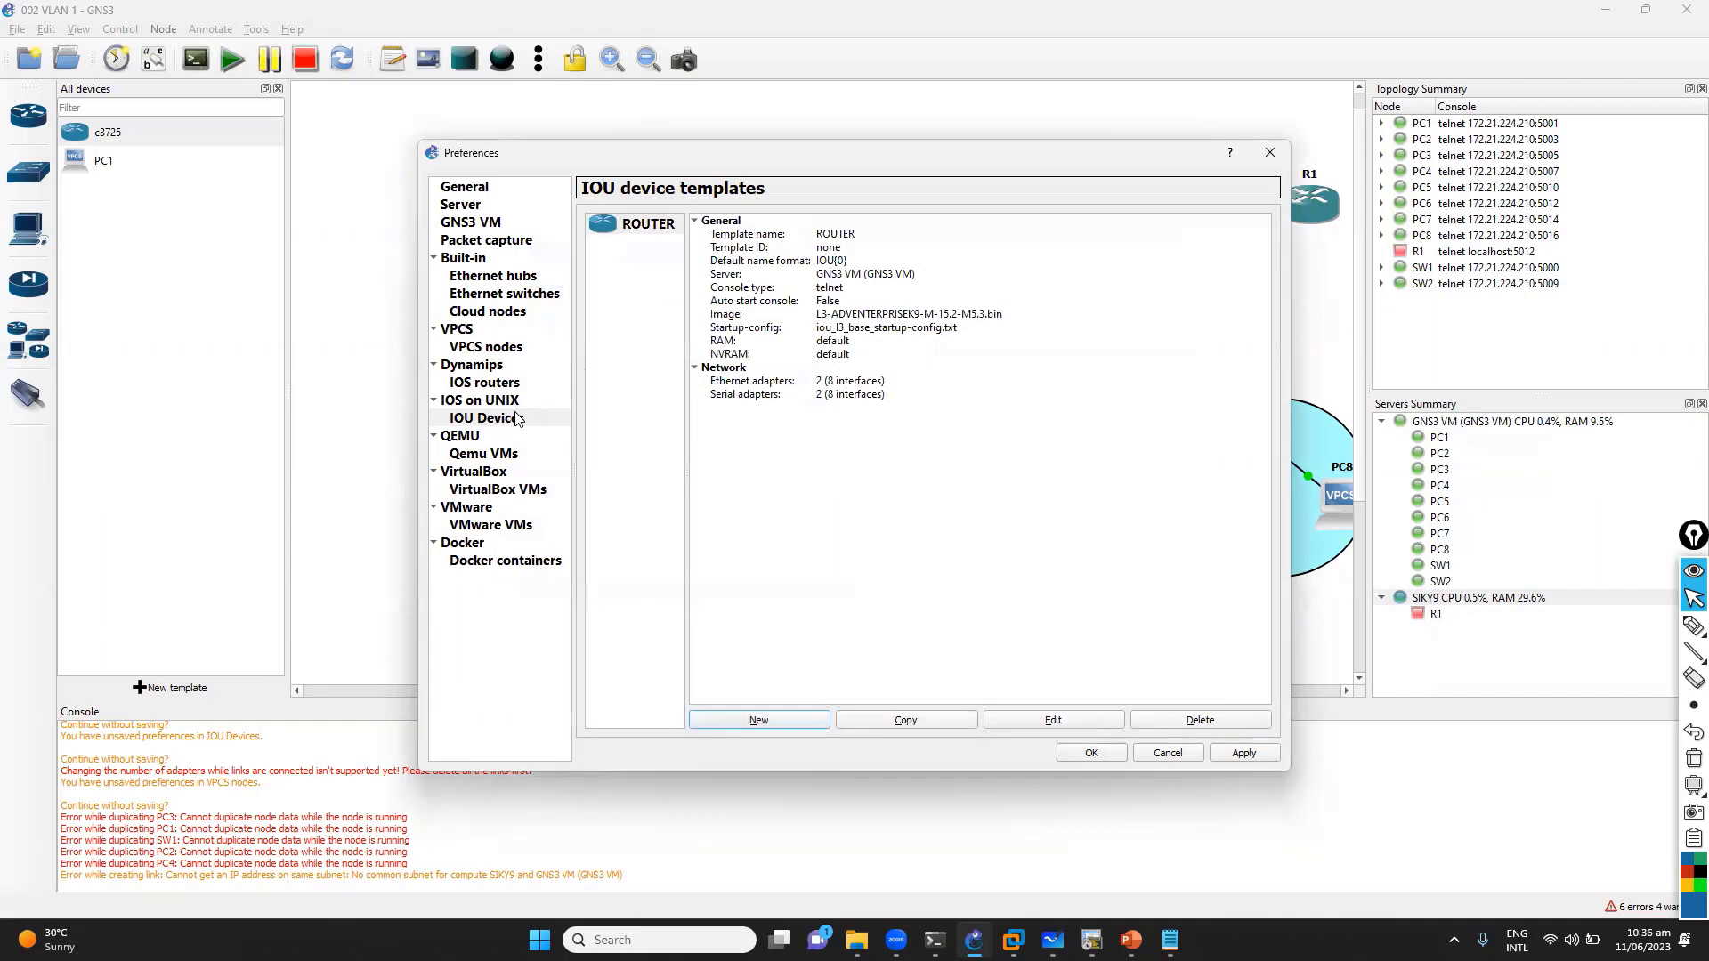
{"action": "left_click", "coordinate": [1221, 756]}
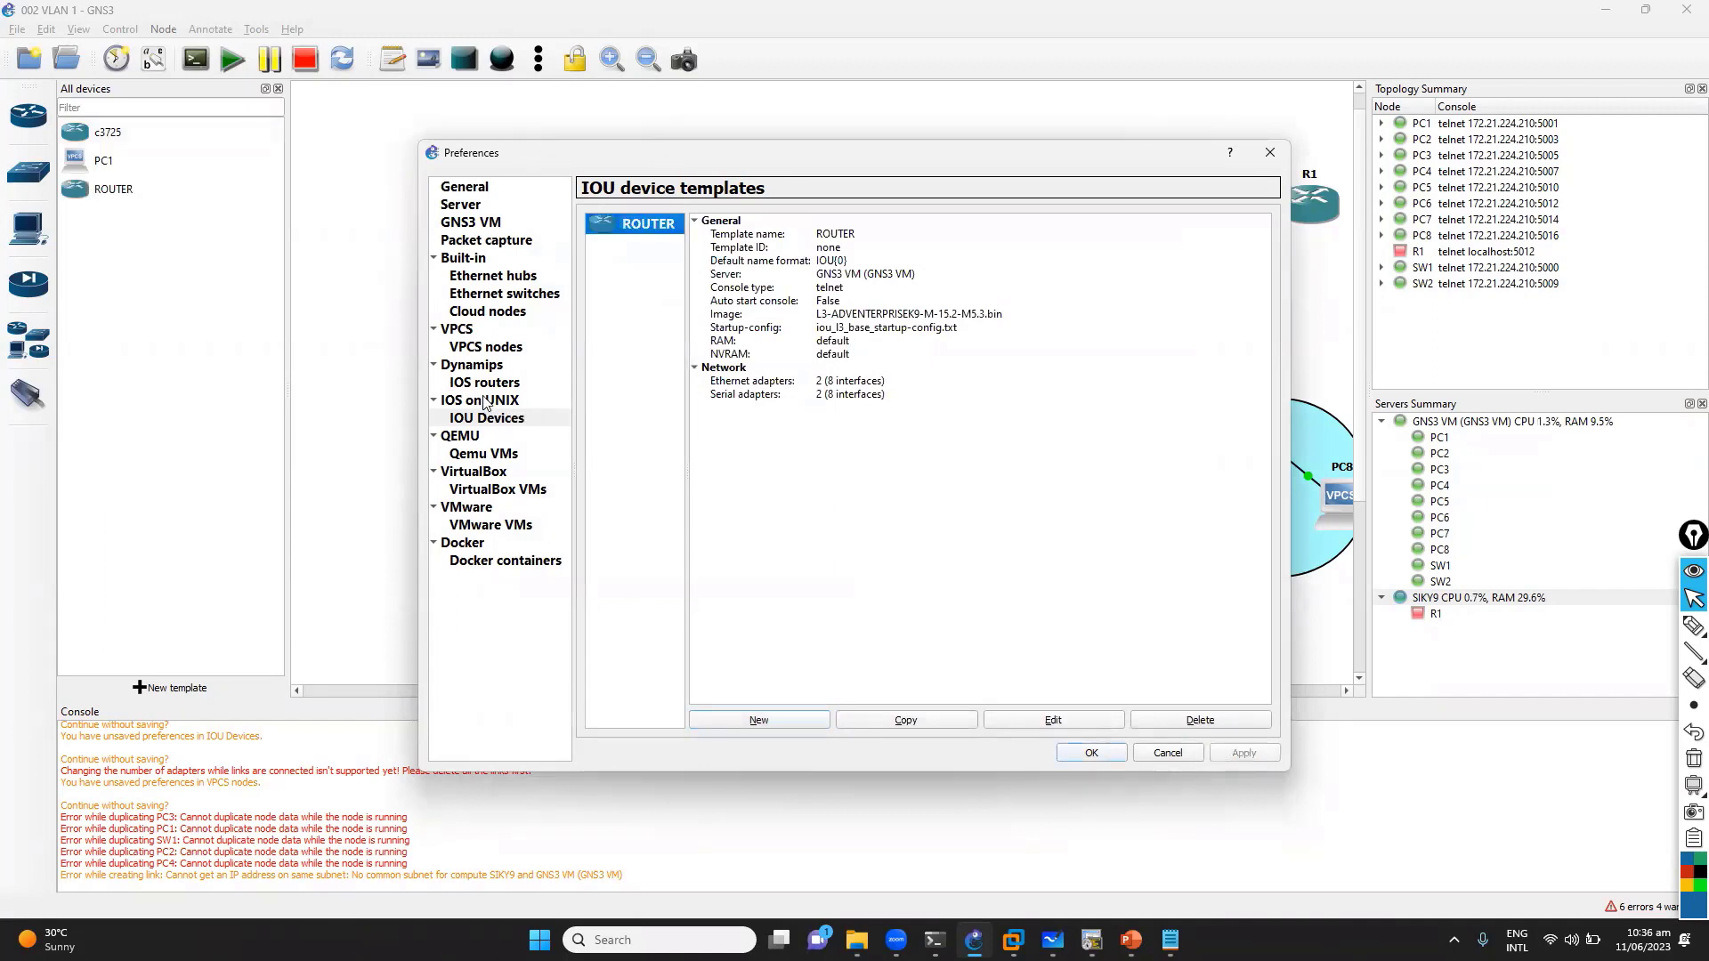
Paste the IOU licence key into the IOS on UNIX licence field and save the preferences
{"action": "left_click", "coordinate": [483, 401]}
{"action": "left_click", "coordinate": [632, 288]}
{"action": "key", "text": "ctrl+v"}
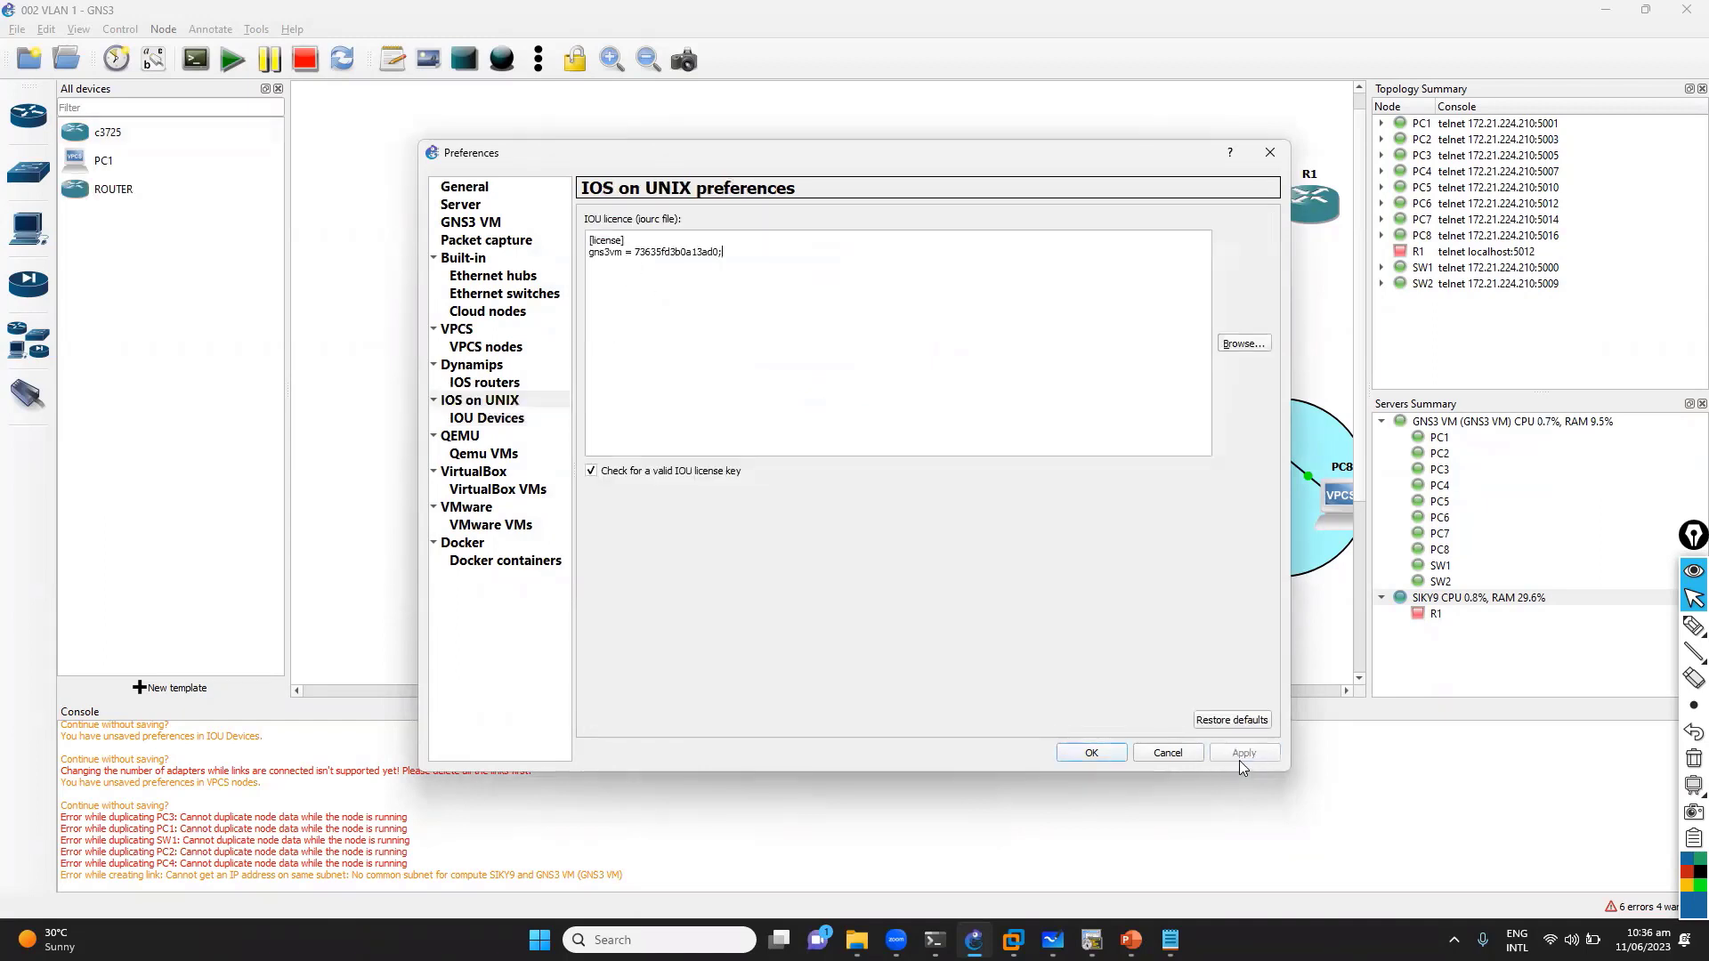
{"action": "left_click", "coordinate": [1111, 758]}
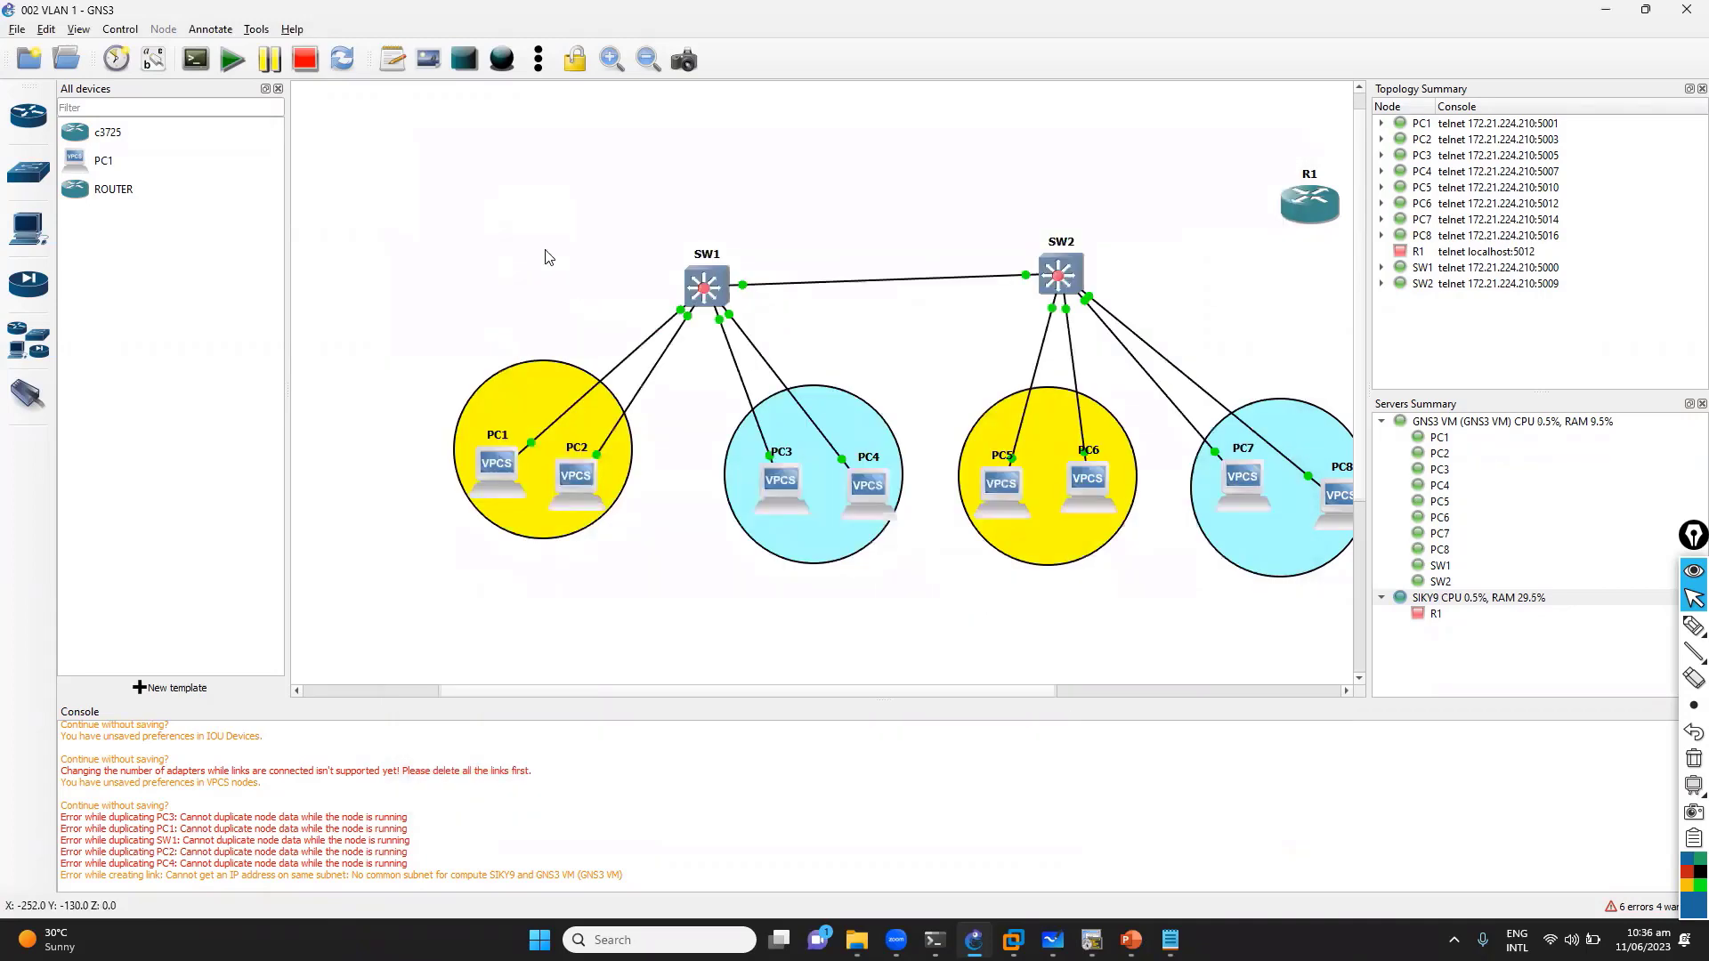
Place a ROUTER device on the canvas above the PC1 and PC2 group and start it
{"action": "left_click_drag", "start_coordinate": [111, 189], "coordinate": [534, 178]}
{"action": "right_click", "coordinate": [534, 178]}
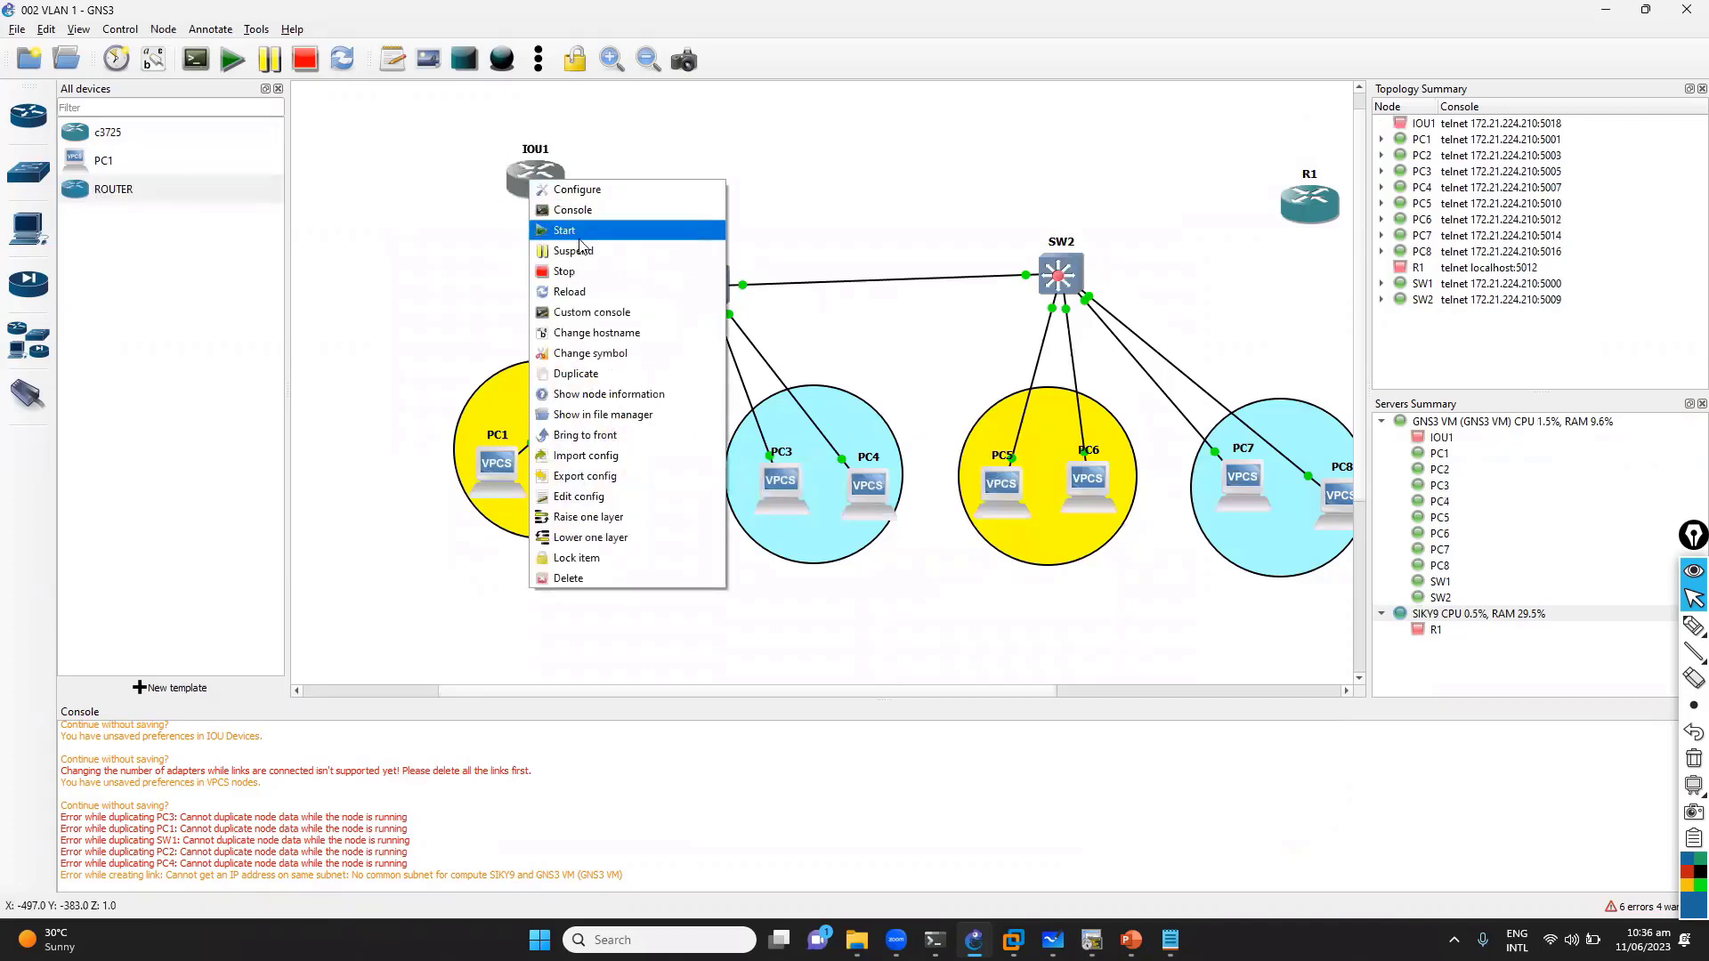
{"action": "left_click", "coordinate": [578, 233]}
{"action": "right_click", "coordinate": [527, 186]}
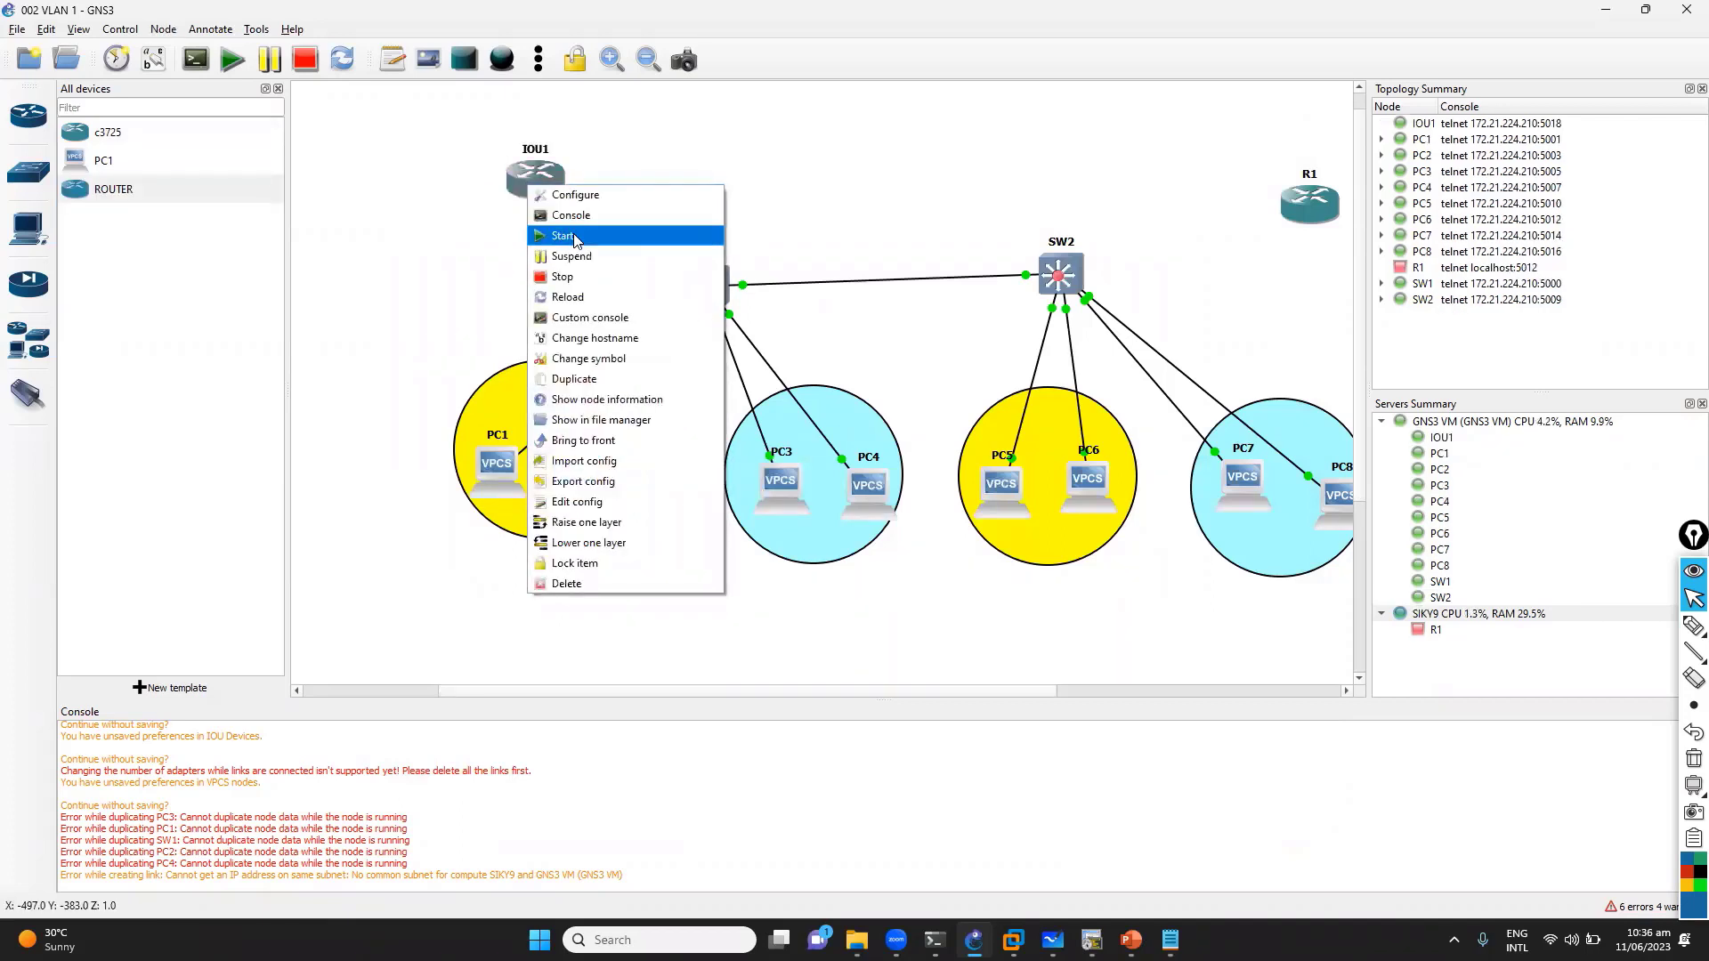
{"action": "left_click", "coordinate": [574, 238]}
Open the IOU1 router's console to check that it boots, and return to the topology
{"action": "right_click", "coordinate": [539, 185]}
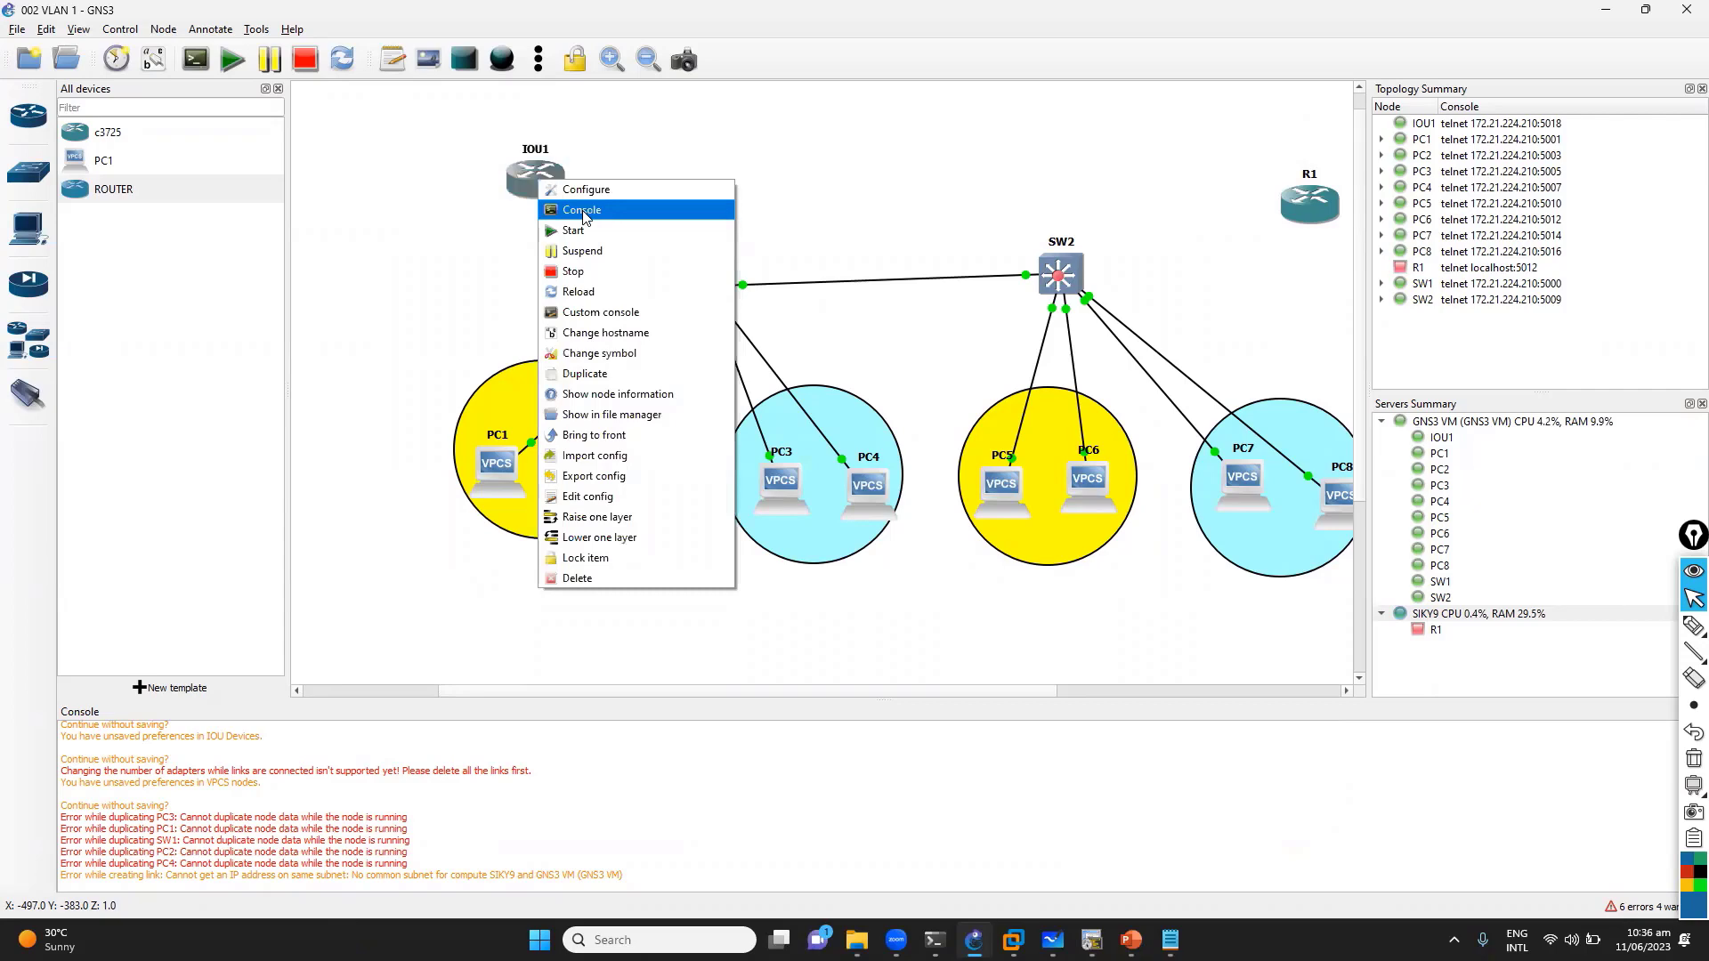
{"action": "left_click", "coordinate": [584, 213]}
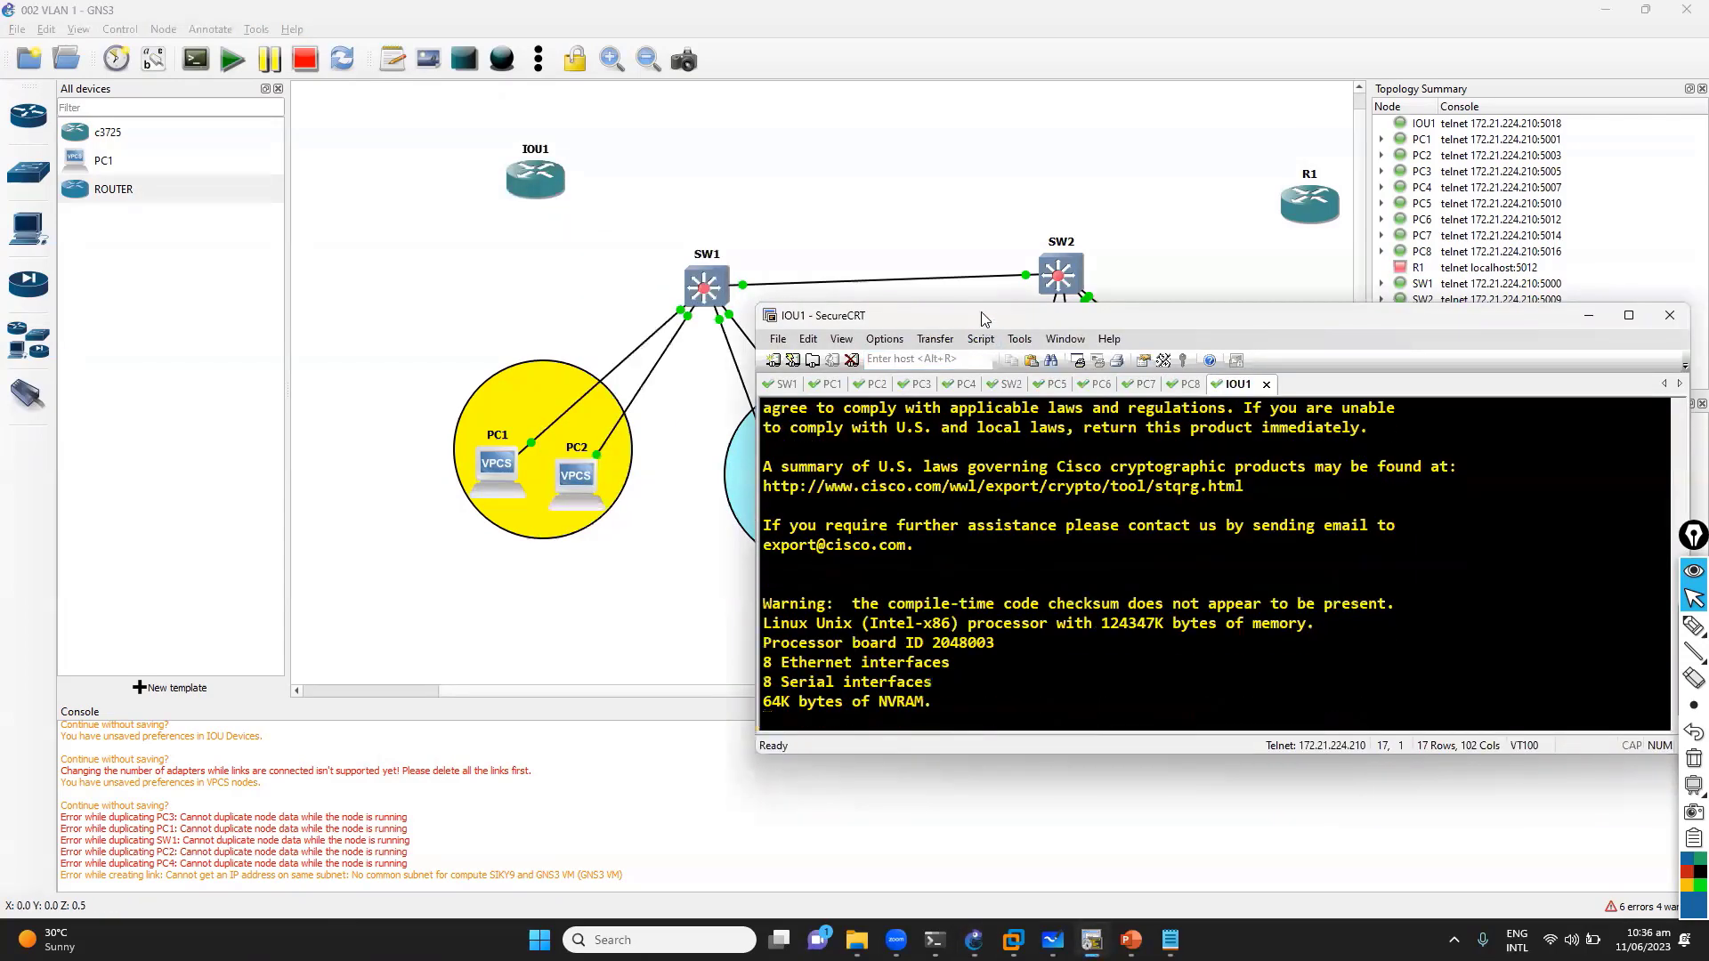
{"action": "left_click", "coordinate": [717, 137]}
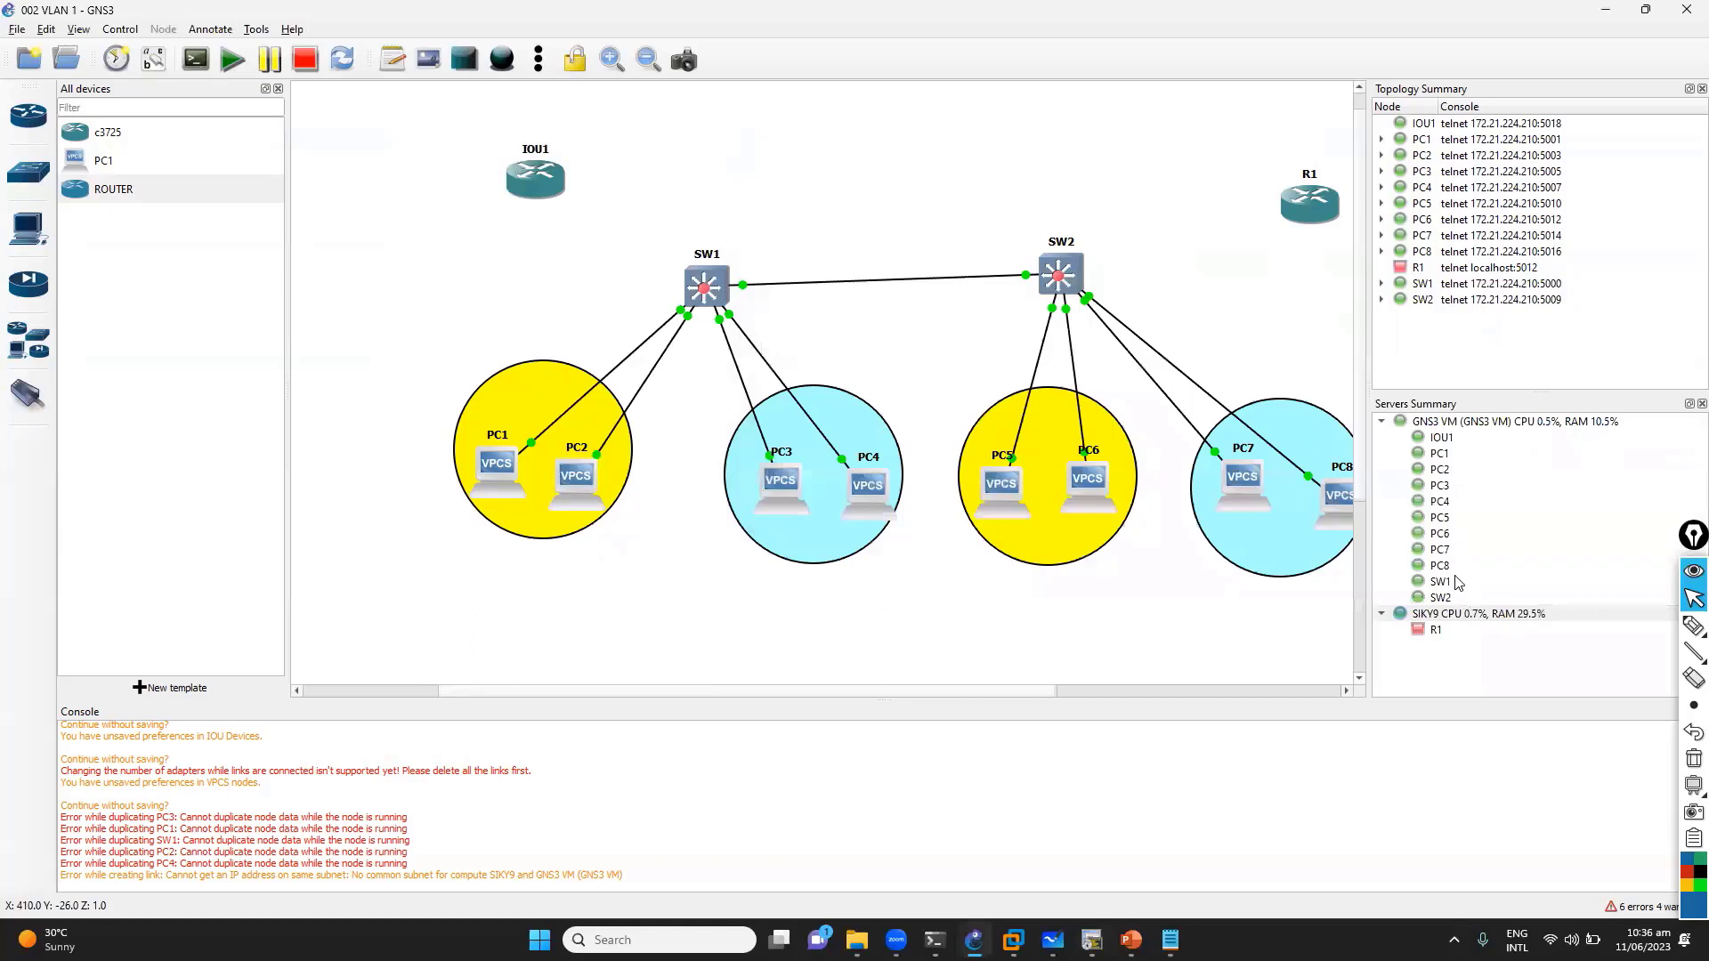
Change the IOU1 router's hostname to R11 and move the router above SW1
{"action": "double_click", "coordinate": [532, 151]}
{"action": "type", "text": "R1"}
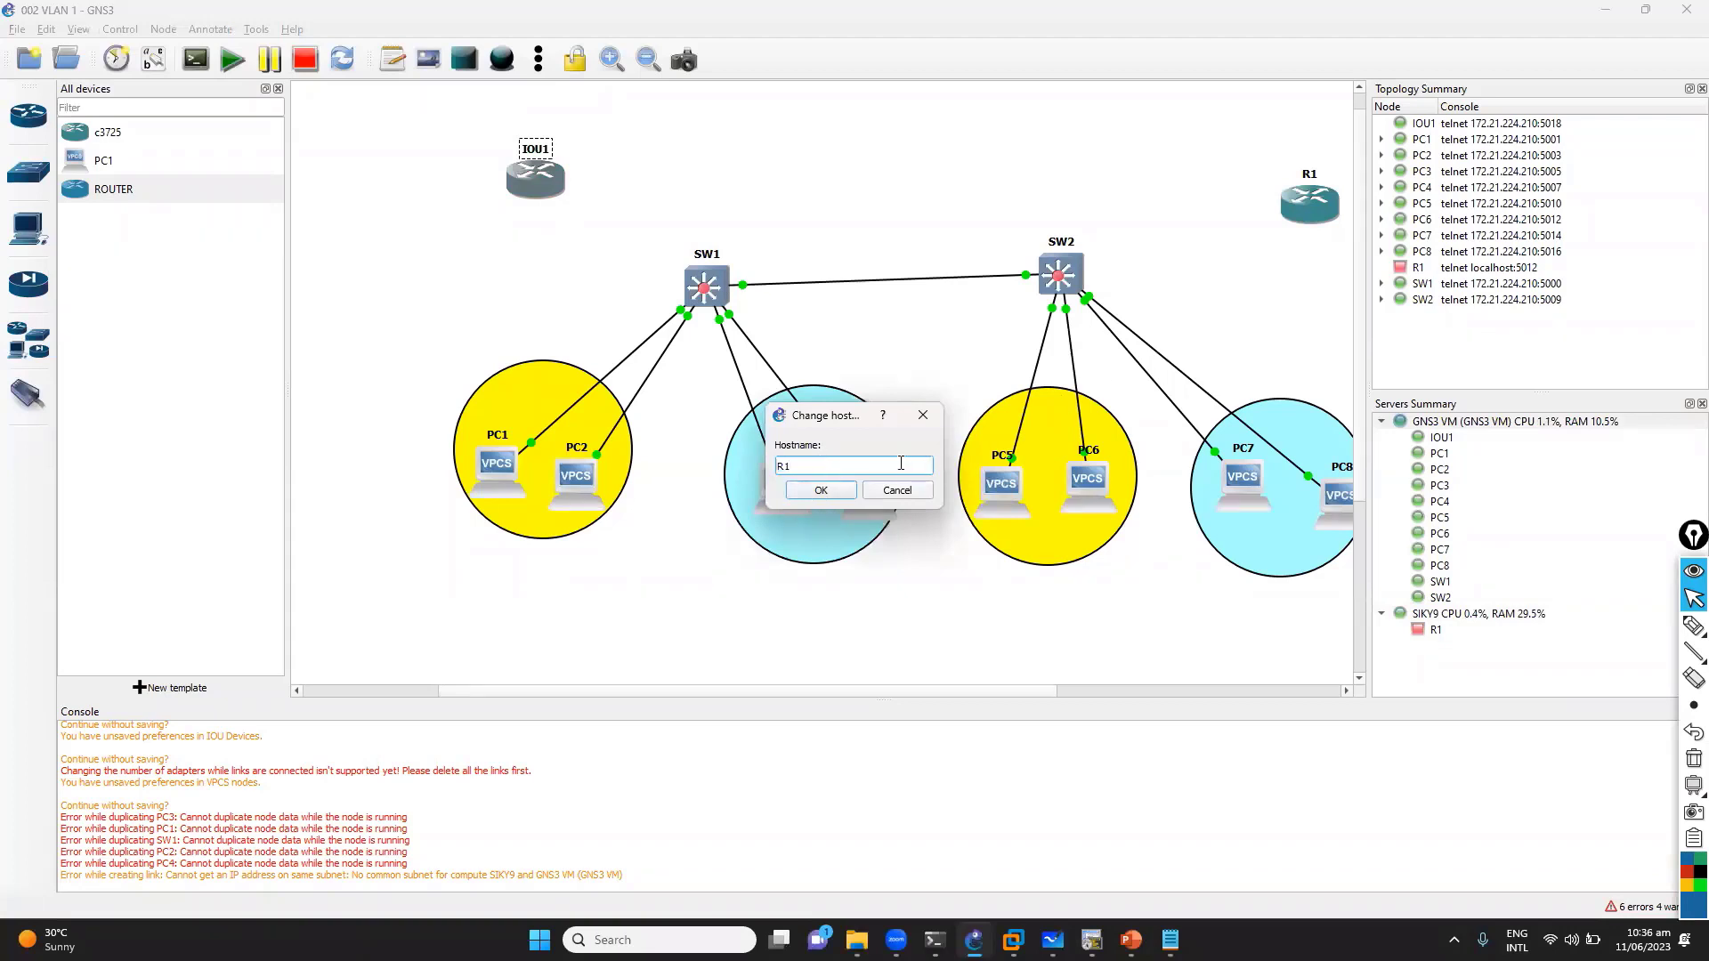
{"action": "type", "text": "1"}
{"action": "left_click", "coordinate": [821, 489]}
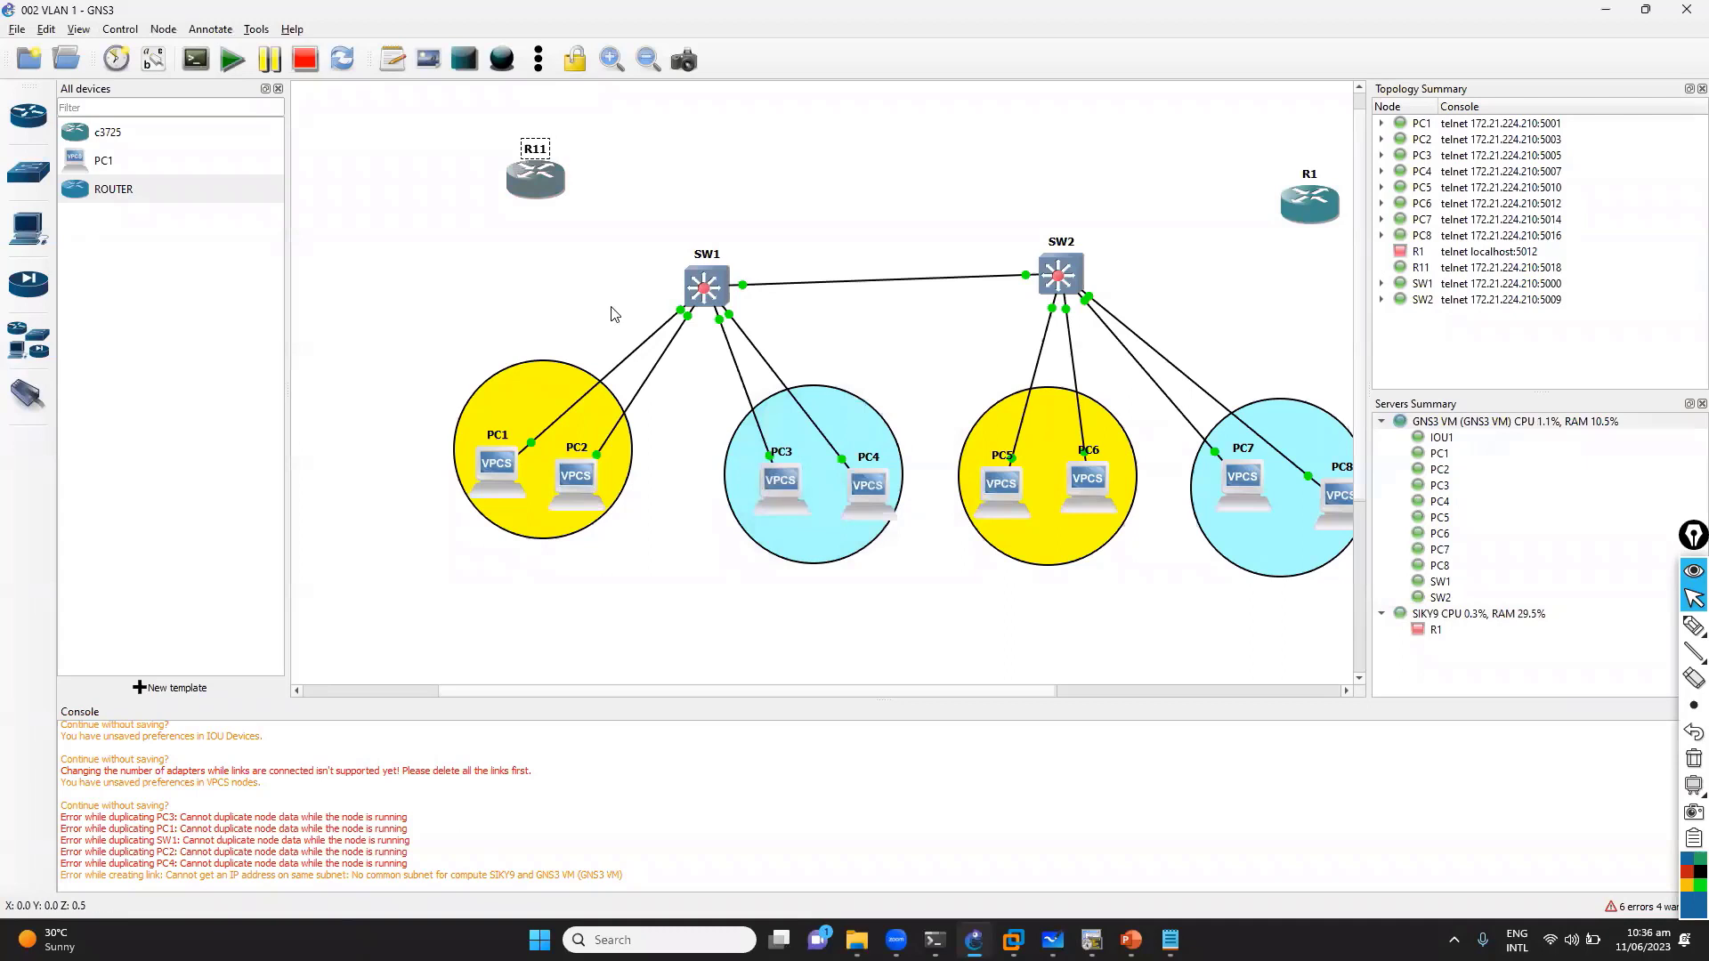
{"action": "left_click_drag", "start_coordinate": [545, 194], "coordinate": [661, 181]}
Permanently delete the old local router R1 from the topology
{"action": "left_click_drag", "start_coordinate": [1249, 163], "coordinate": [1356, 256]}
{"action": "left_click_drag", "start_coordinate": [1309, 203], "coordinate": [1273, 252]}
{"action": "key", "text": "Delete"}
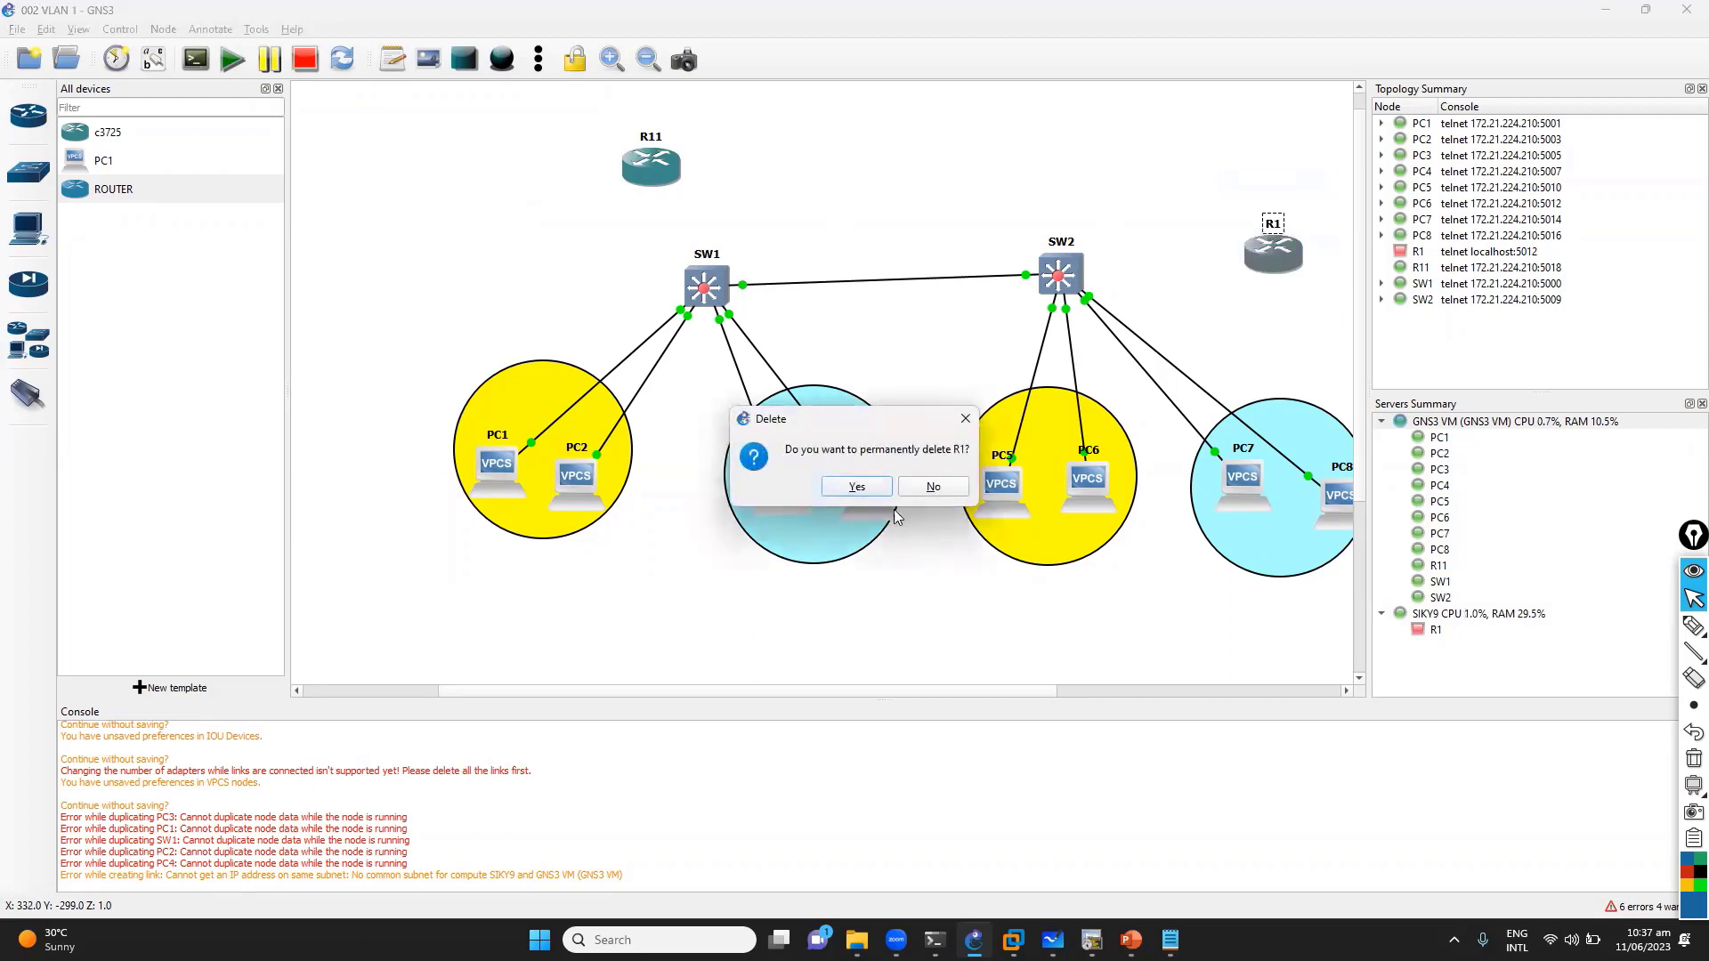
{"action": "left_click", "coordinate": [852, 488]}
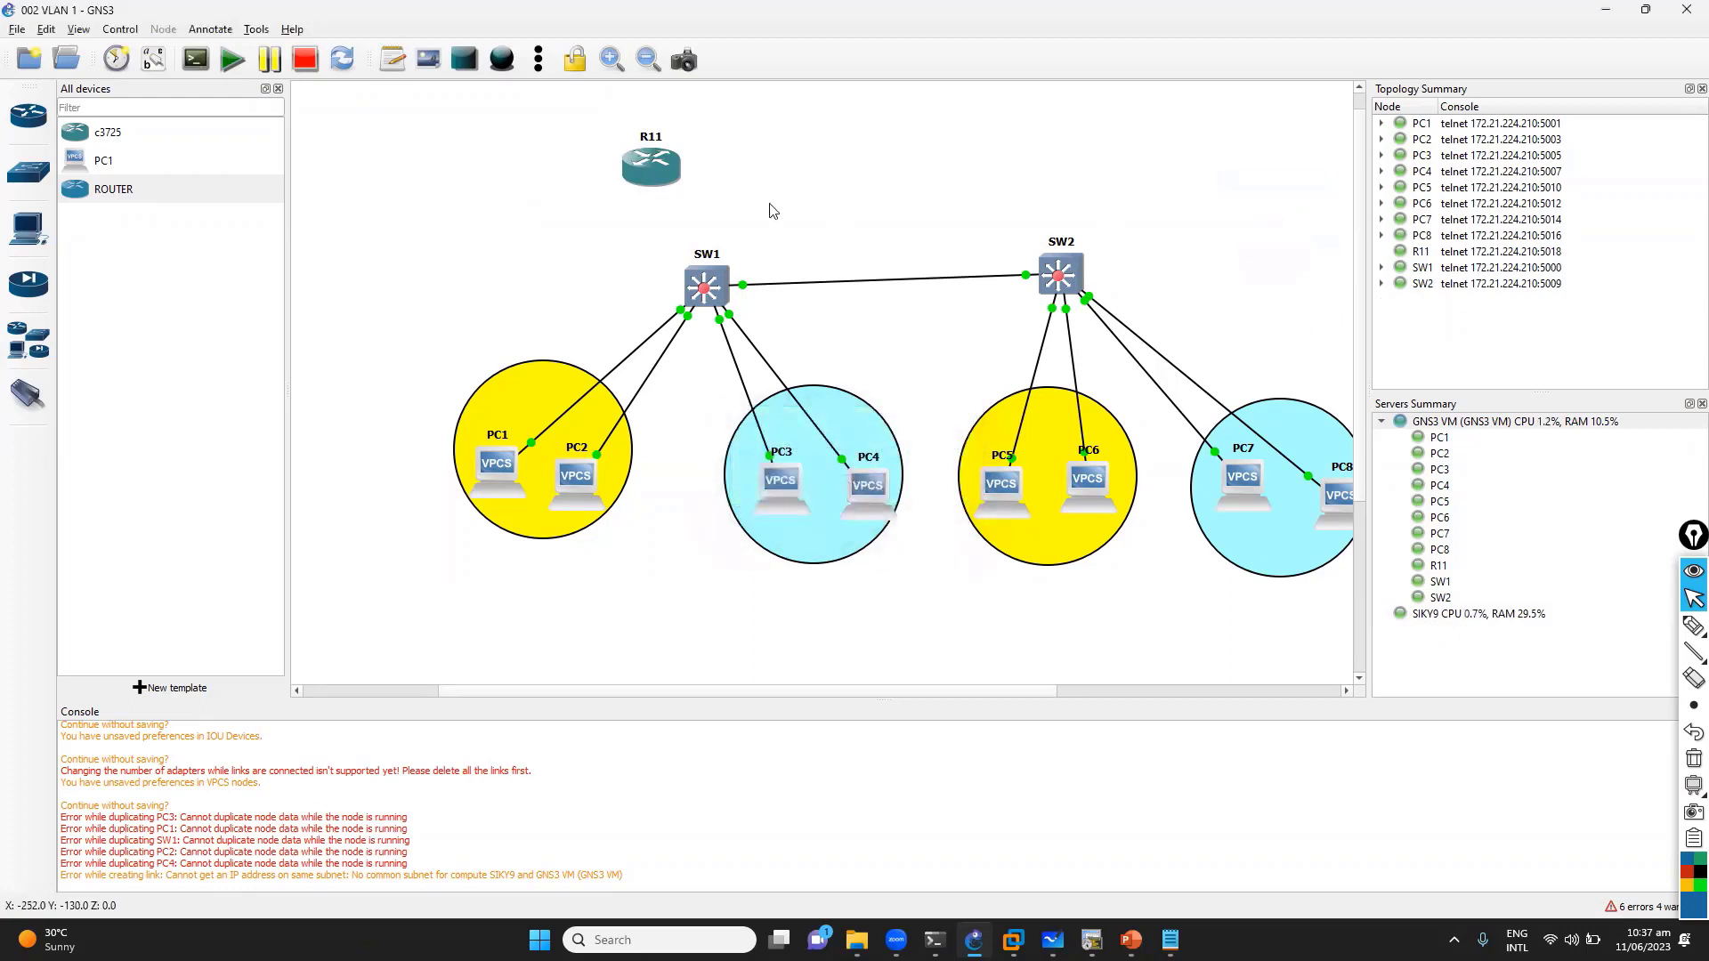
Change the hostname of router R11 above SW1 to R1
{"action": "double_click", "coordinate": [655, 138]}
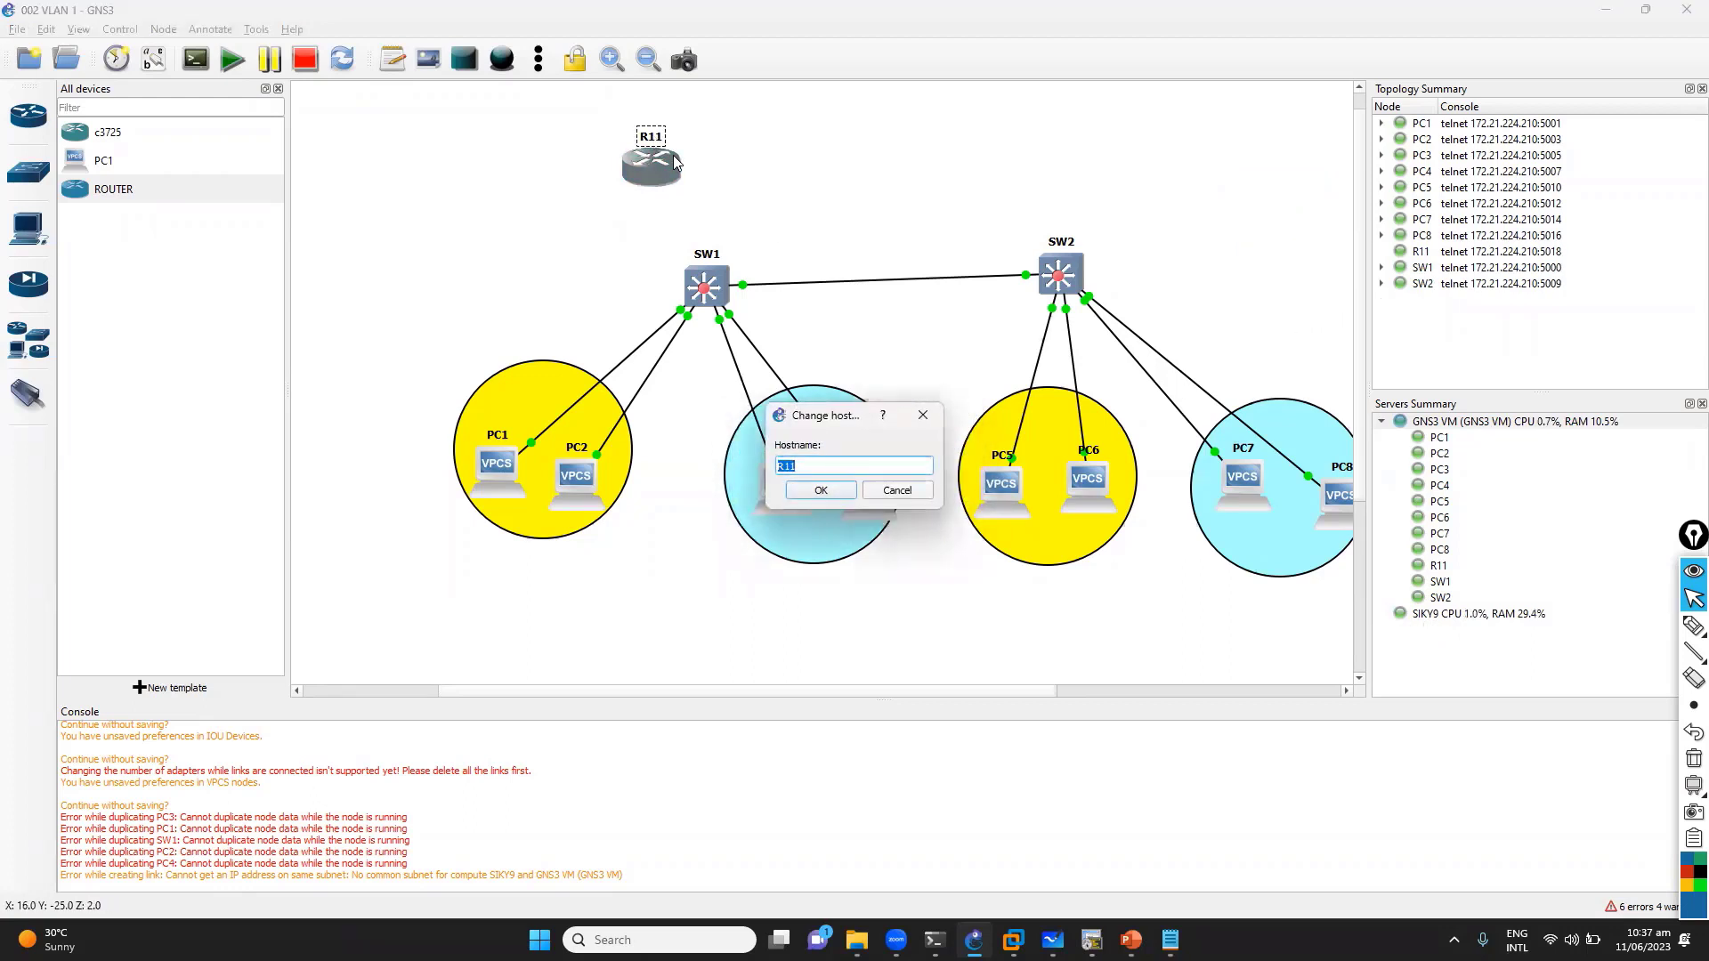
{"action": "type", "text": "R1"}
{"action": "left_click", "coordinate": [818, 491]}
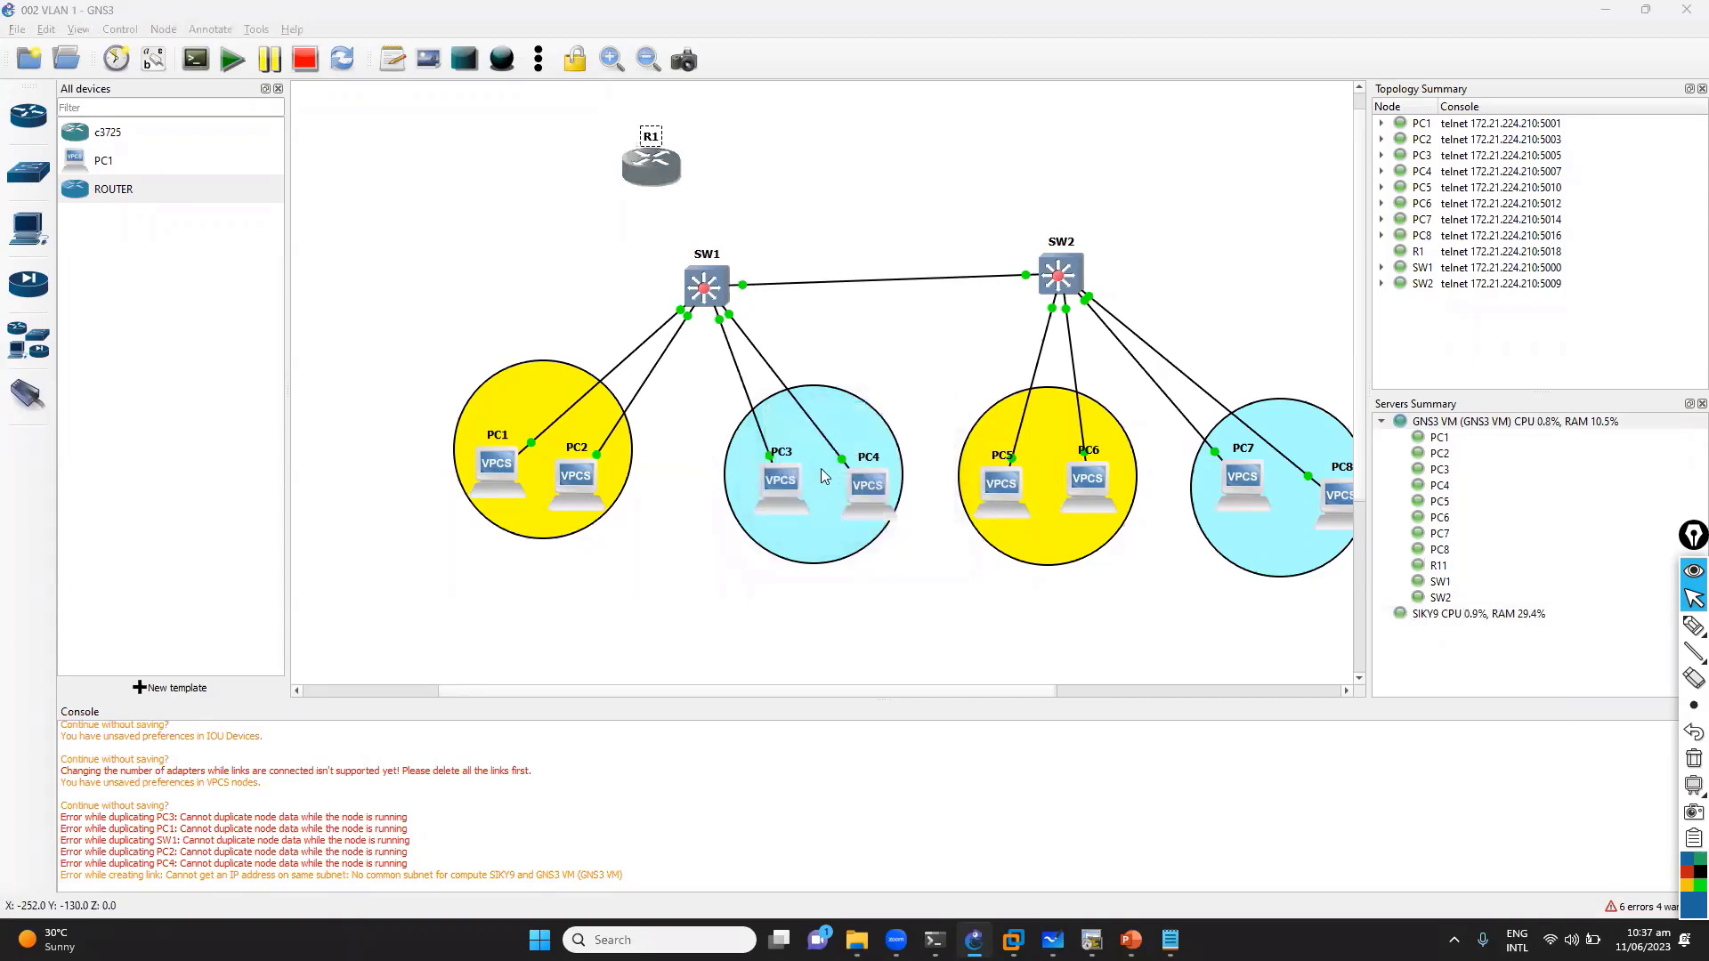
Switch to the IOU1 console session in SecureCRT and enter conf t for global configuration mode
{"action": "key", "text": "alt+Tab"}
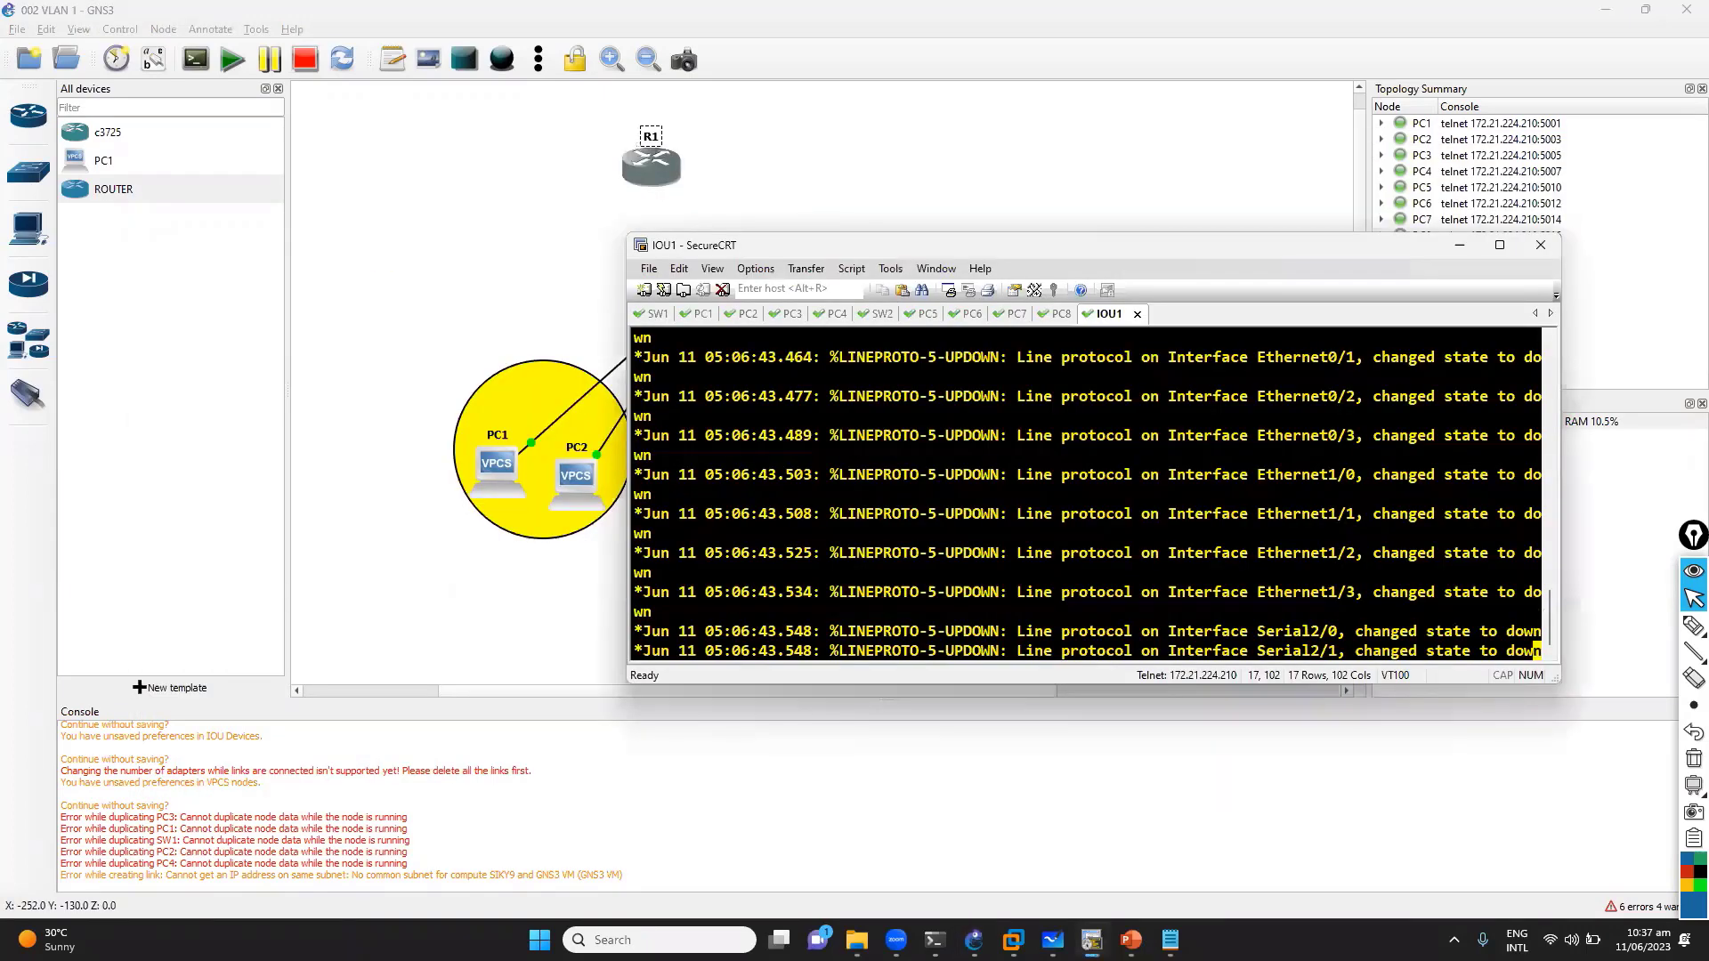
{"action": "key", "text": "Return"}
{"action": "key", "text": "Return"}
{"action": "key", "text": "Return"}
{"action": "key", "text": "Return"}
{"action": "key", "text": "Return"}
{"action": "key", "text": "Return"}
{"action": "key", "text": "Return"}
{"action": "type", "text": "conf t"}
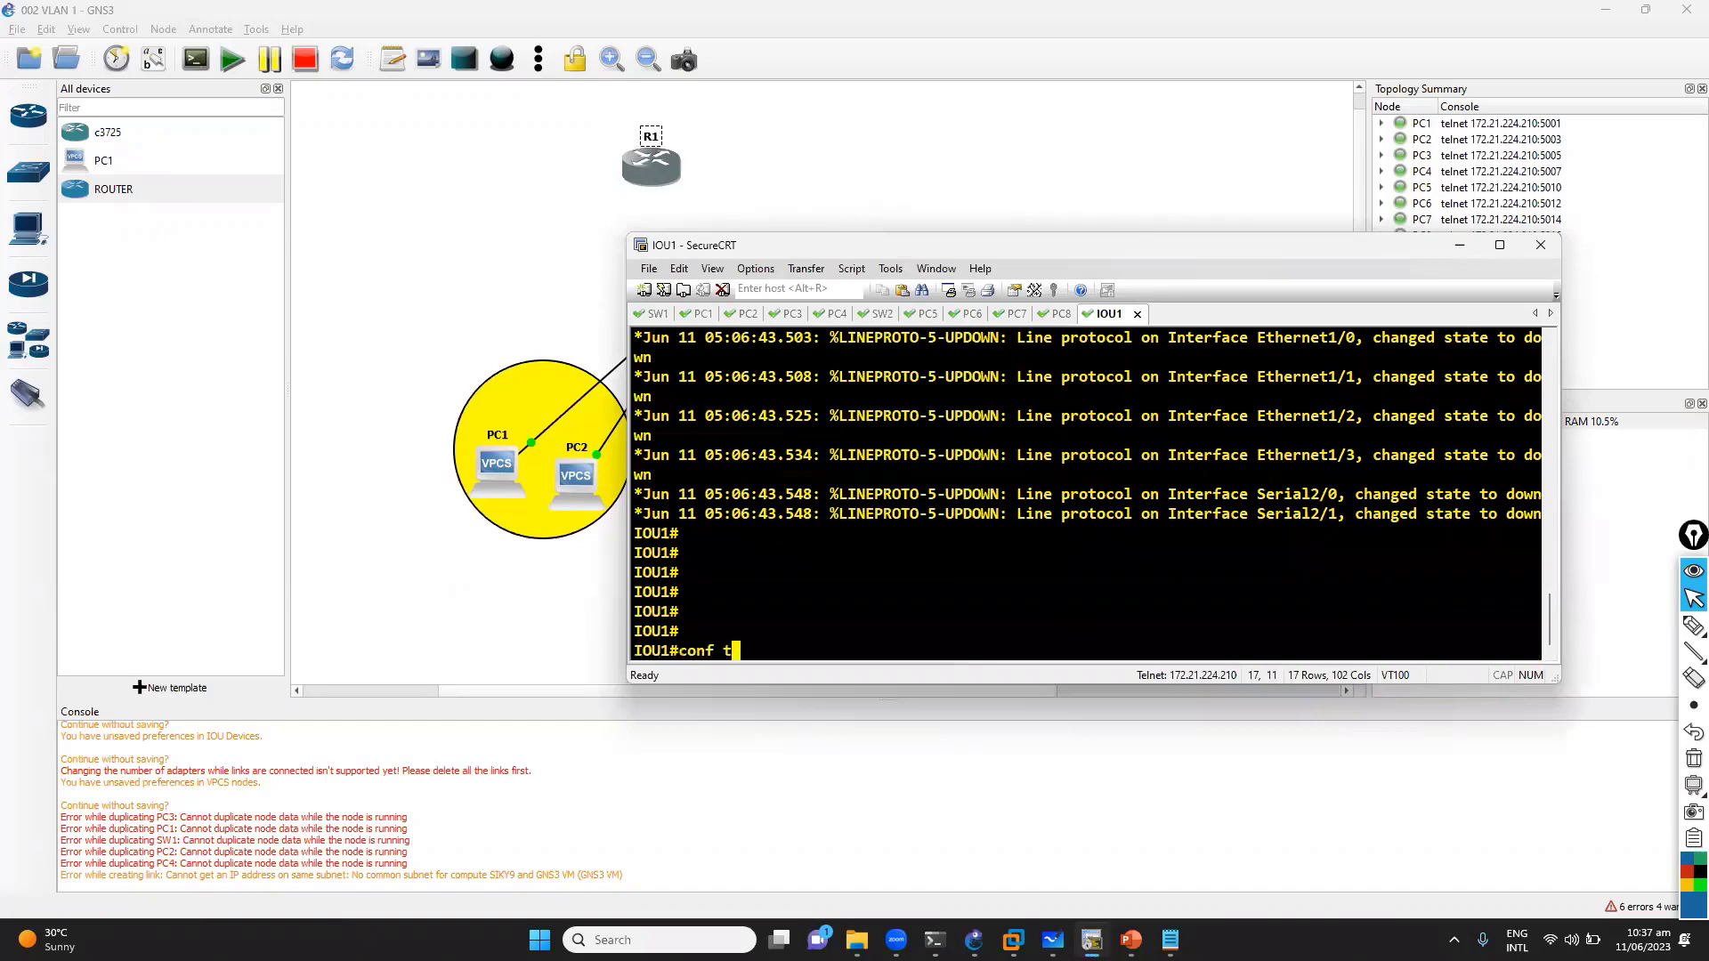
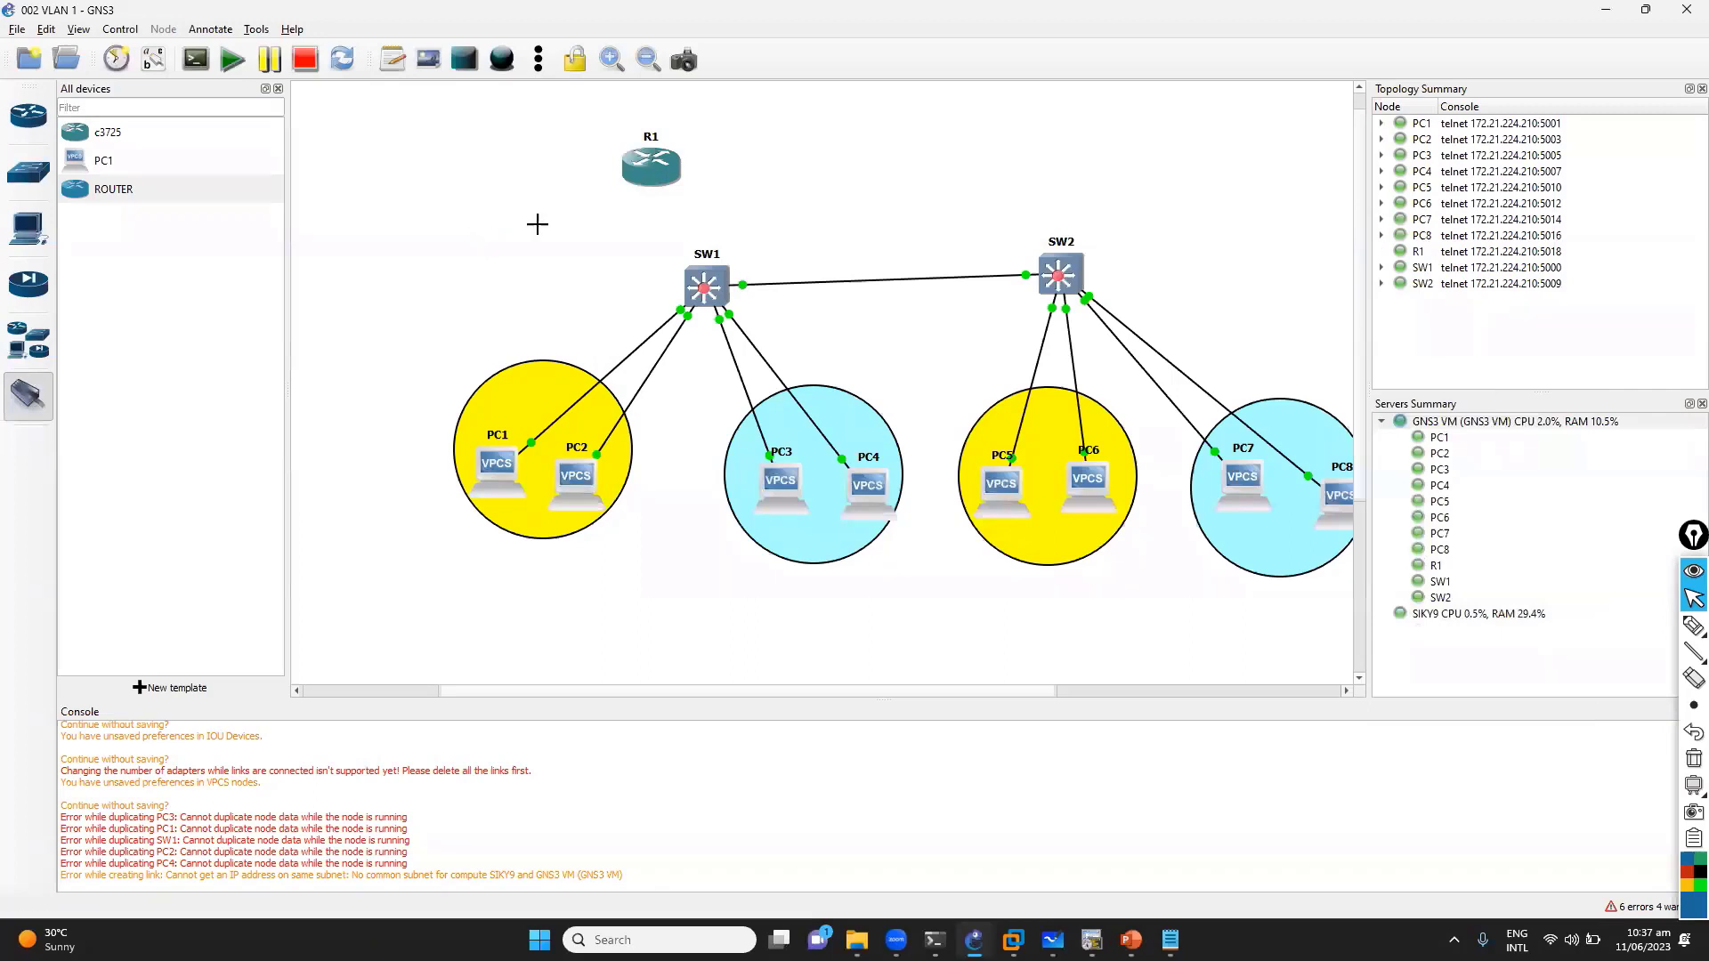
Link R1's Ethernet0/0 interface to Ethernet1/0 on SW1
{"action": "left_click", "coordinate": [641, 171]}
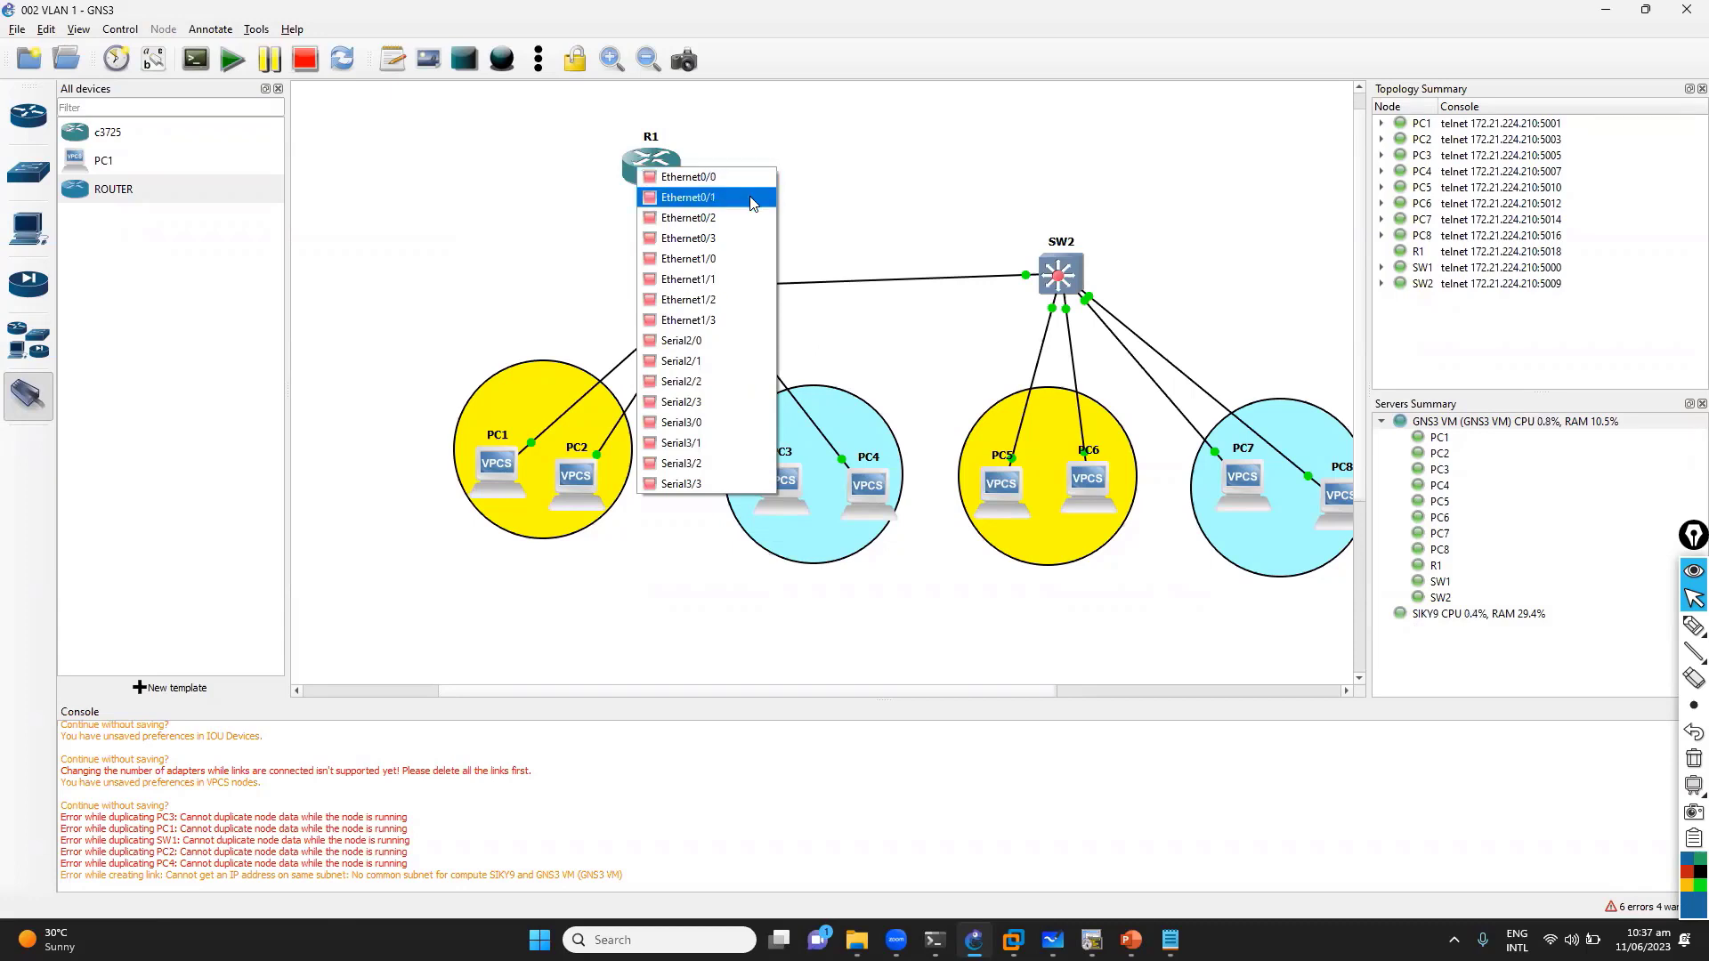
{"action": "left_click", "coordinate": [847, 168]}
{"action": "left_click", "coordinate": [656, 179]}
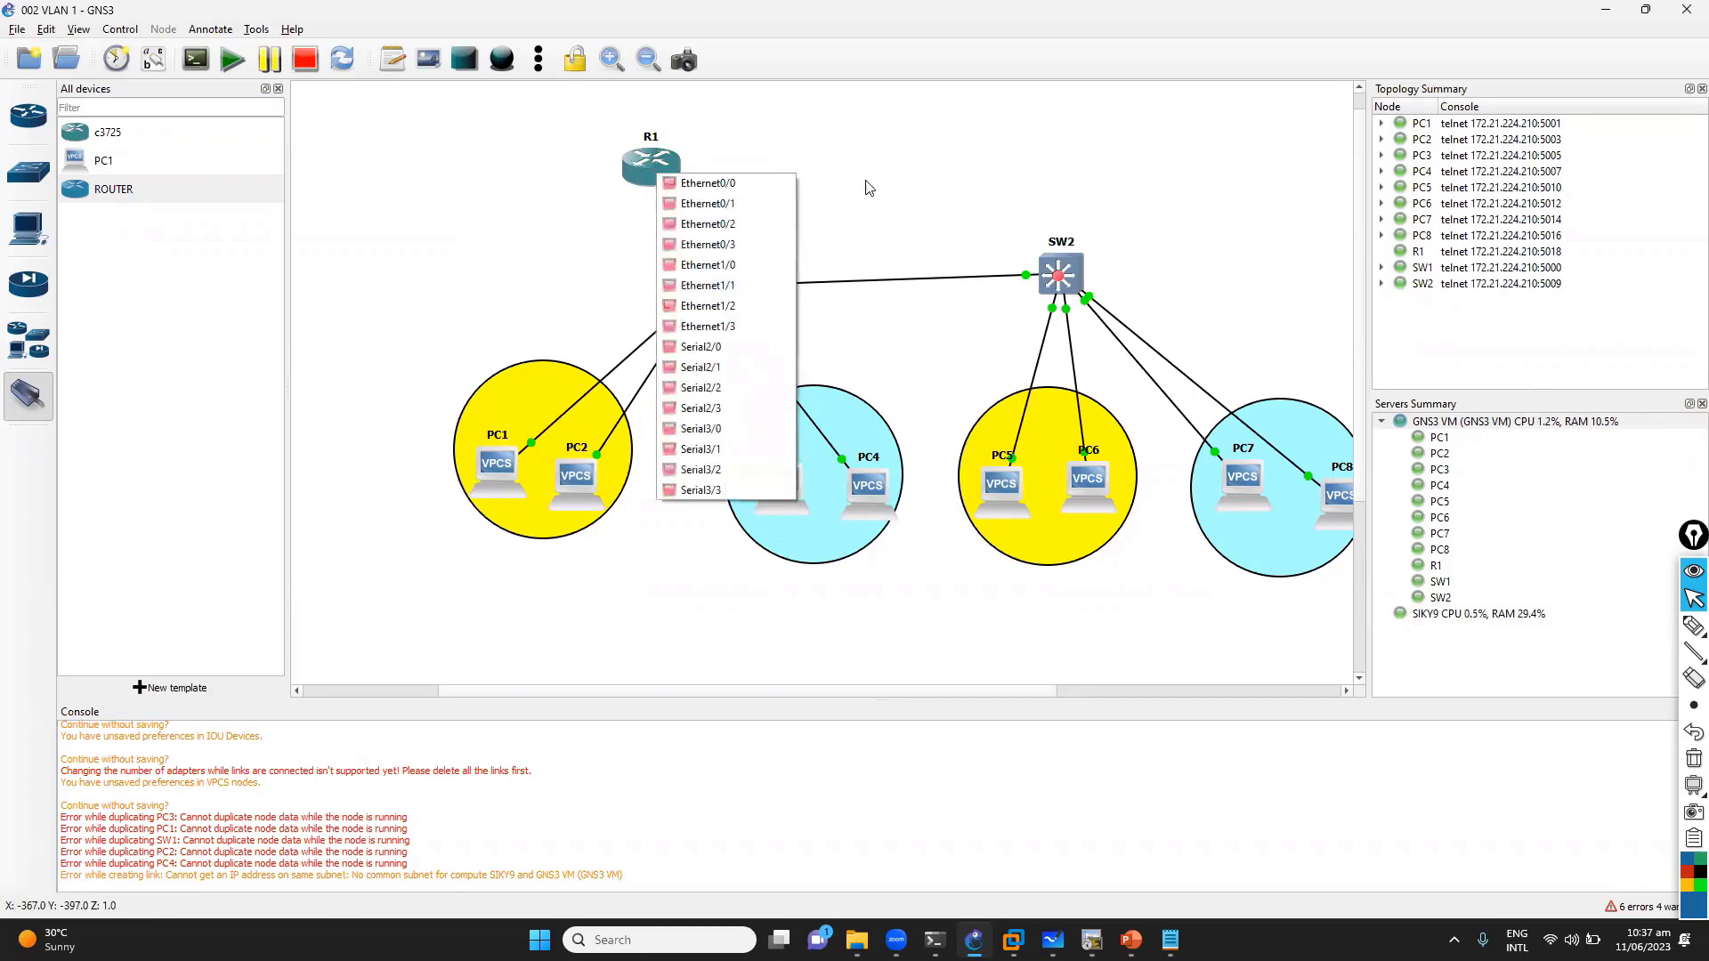
{"action": "left_click", "coordinate": [870, 185]}
{"action": "left_click", "coordinate": [670, 174]}
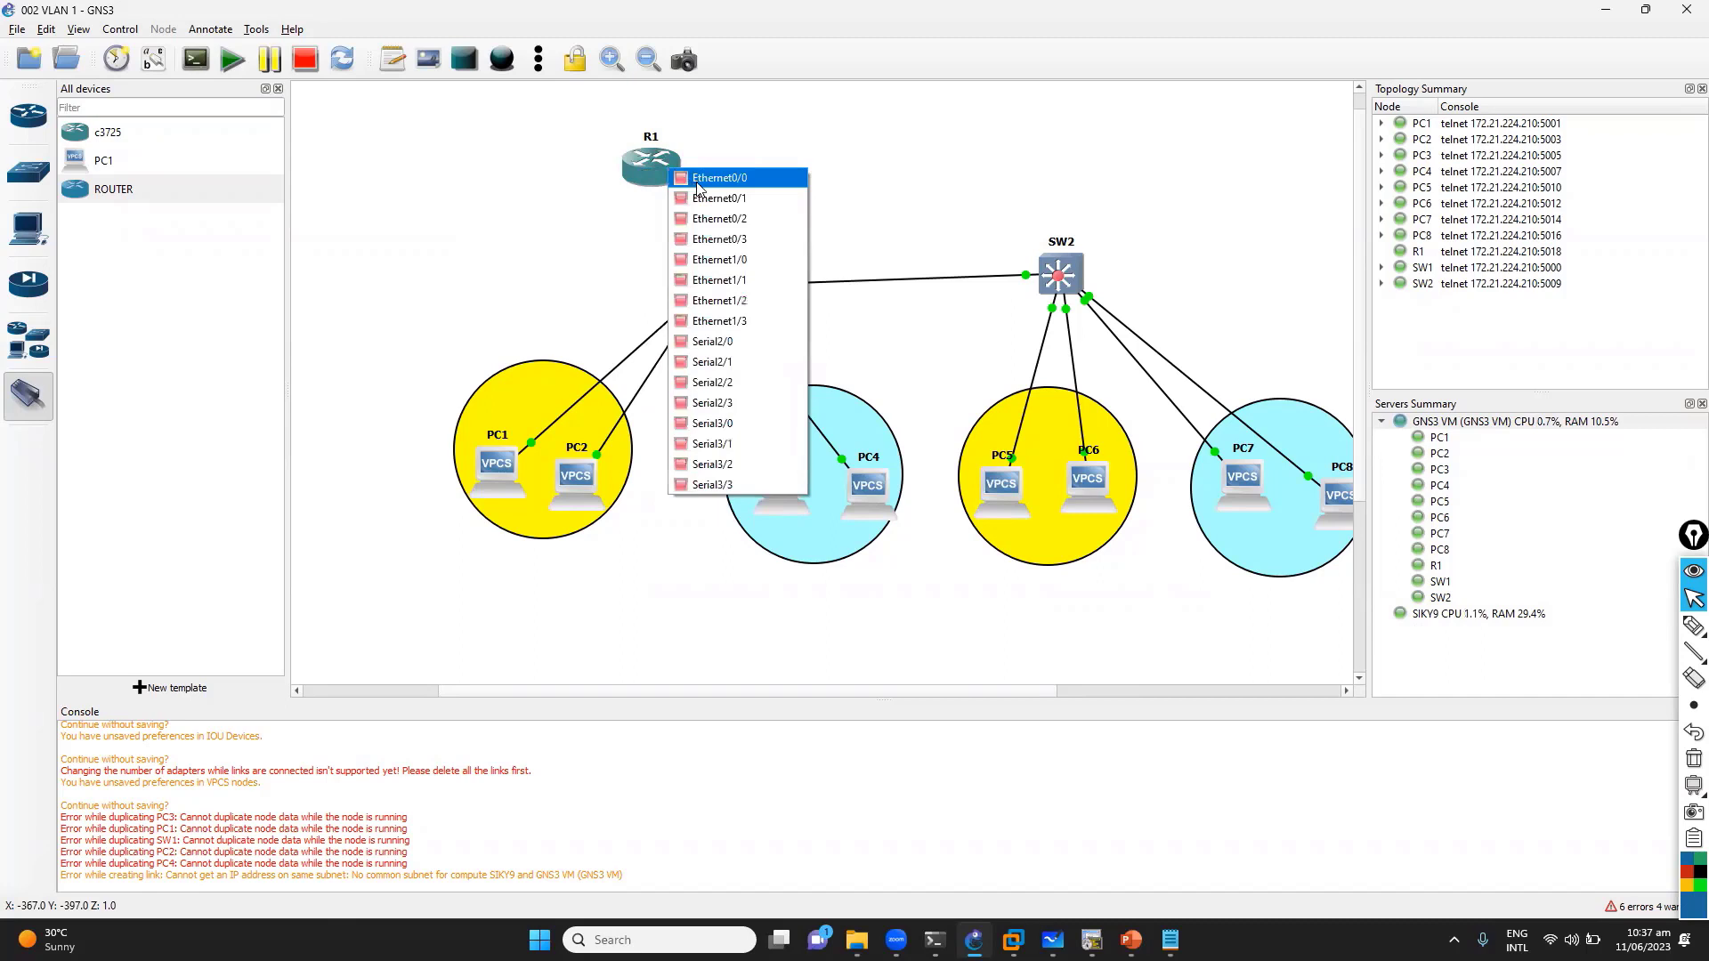
{"action": "left_click", "coordinate": [702, 181]}
{"action": "left_click", "coordinate": [713, 292]}
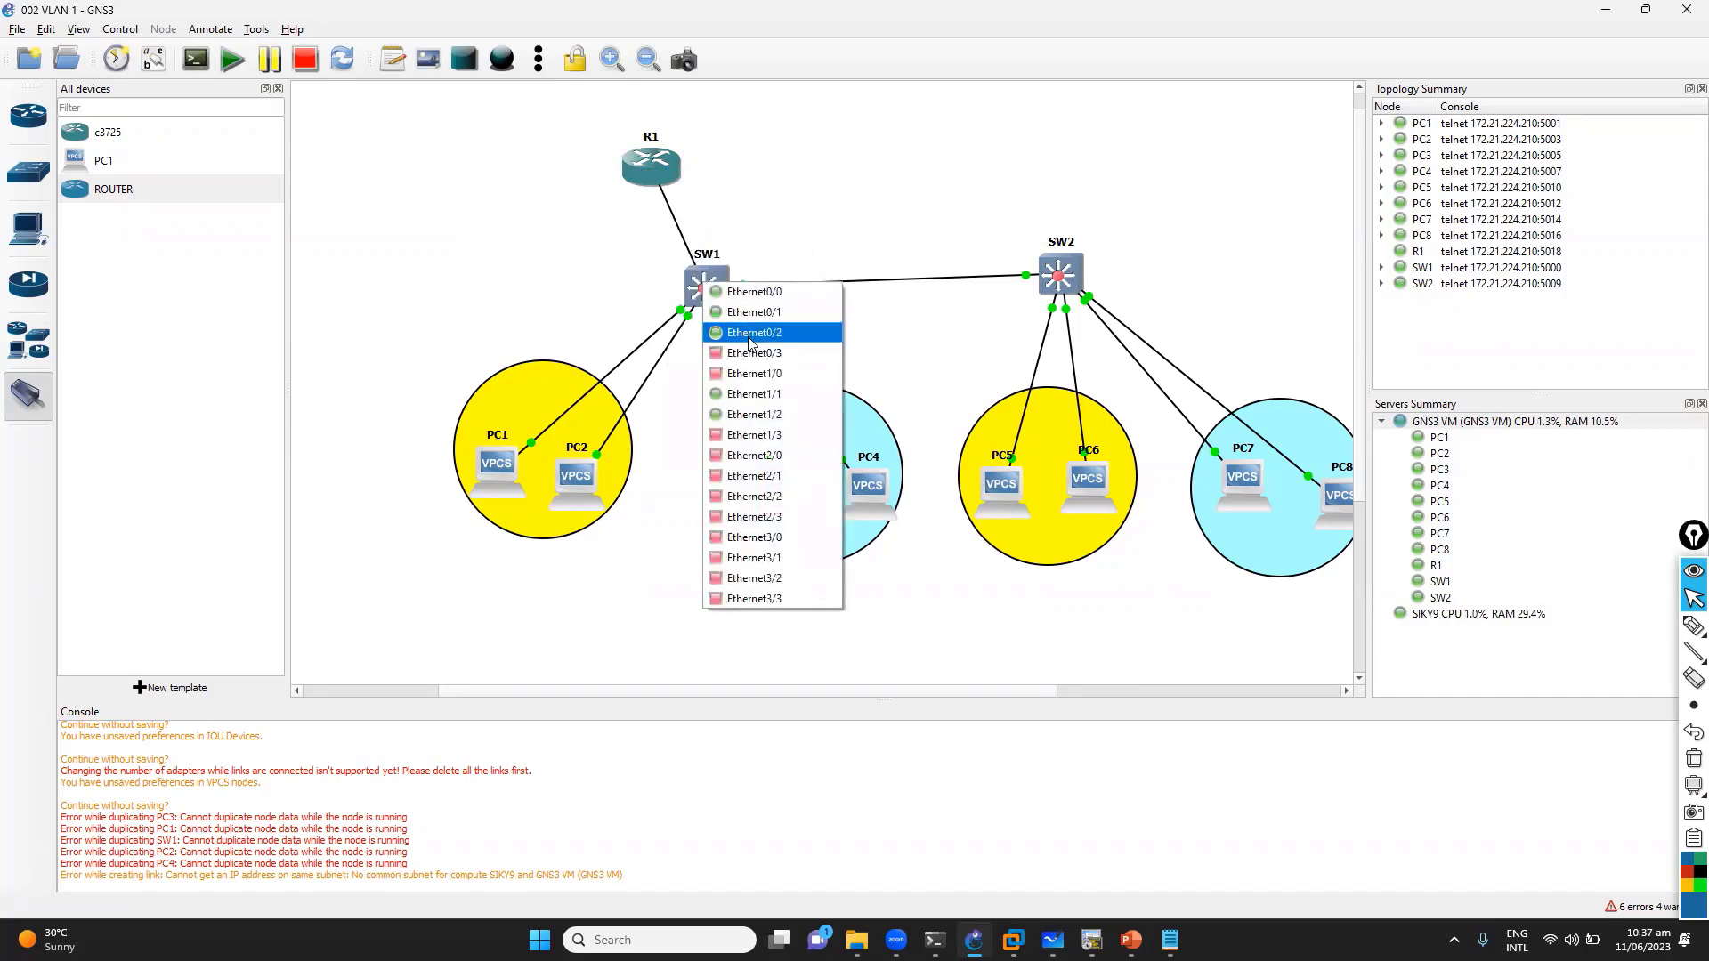
{"action": "left_click", "coordinate": [788, 373]}
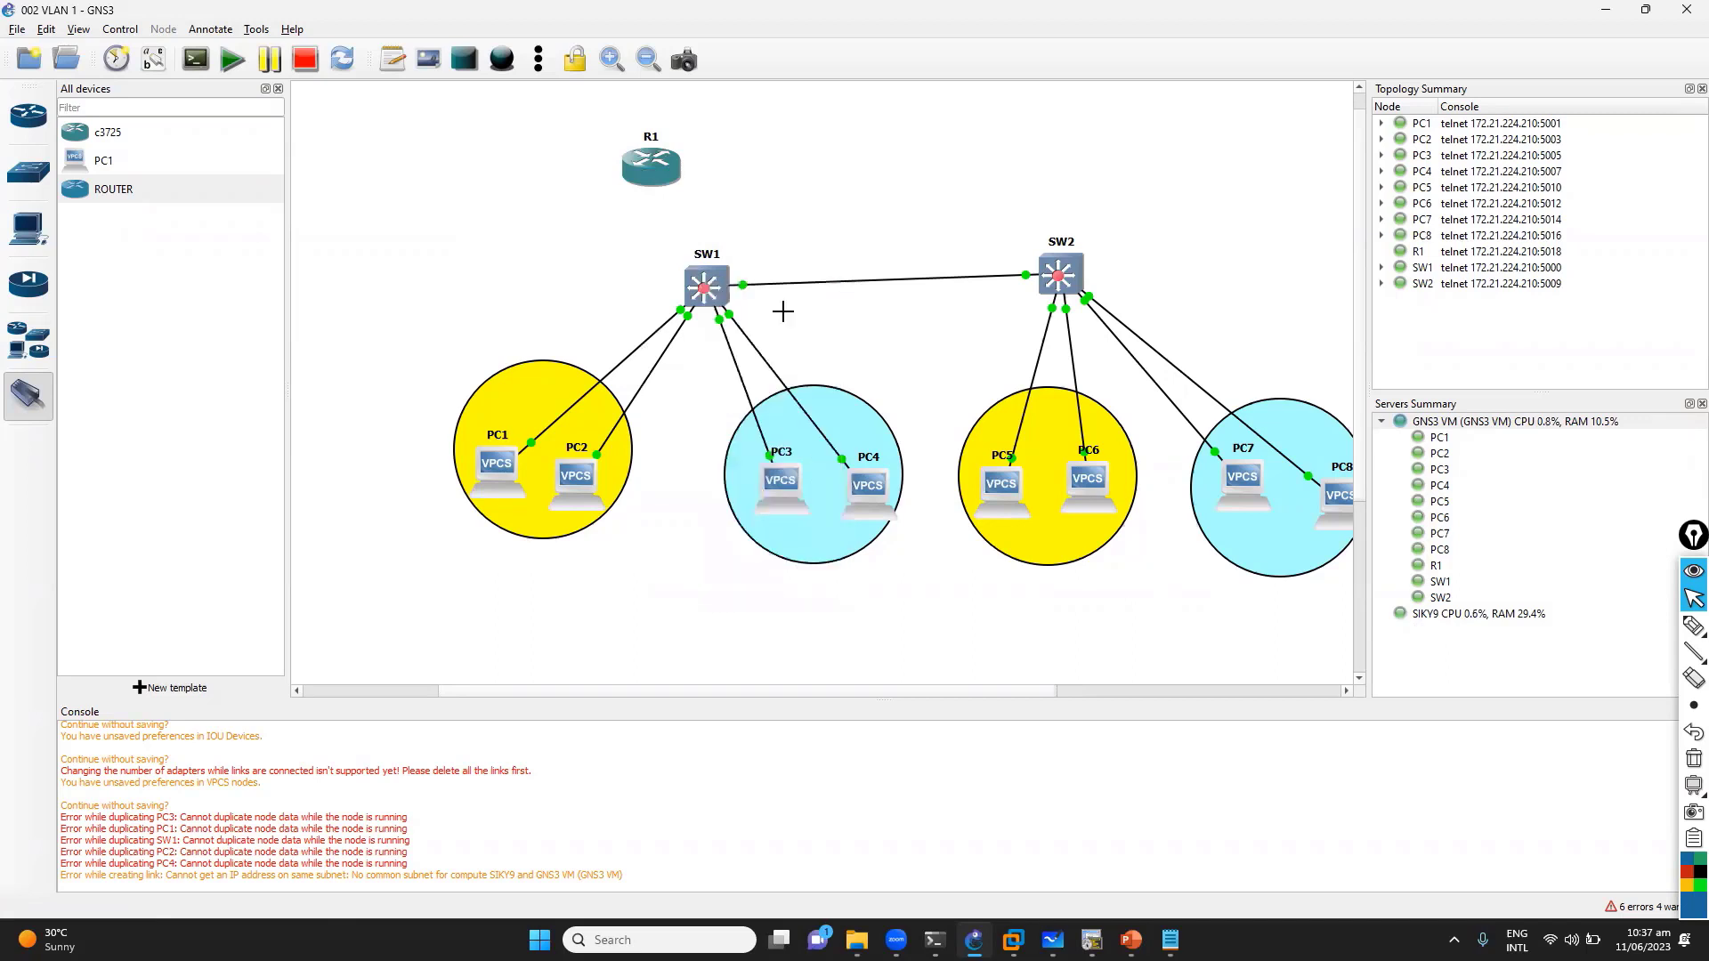
Add a second link from R1's Ethernet0/1 interface to Ethernet2/0 on SW1
{"action": "left_click", "coordinate": [656, 162]}
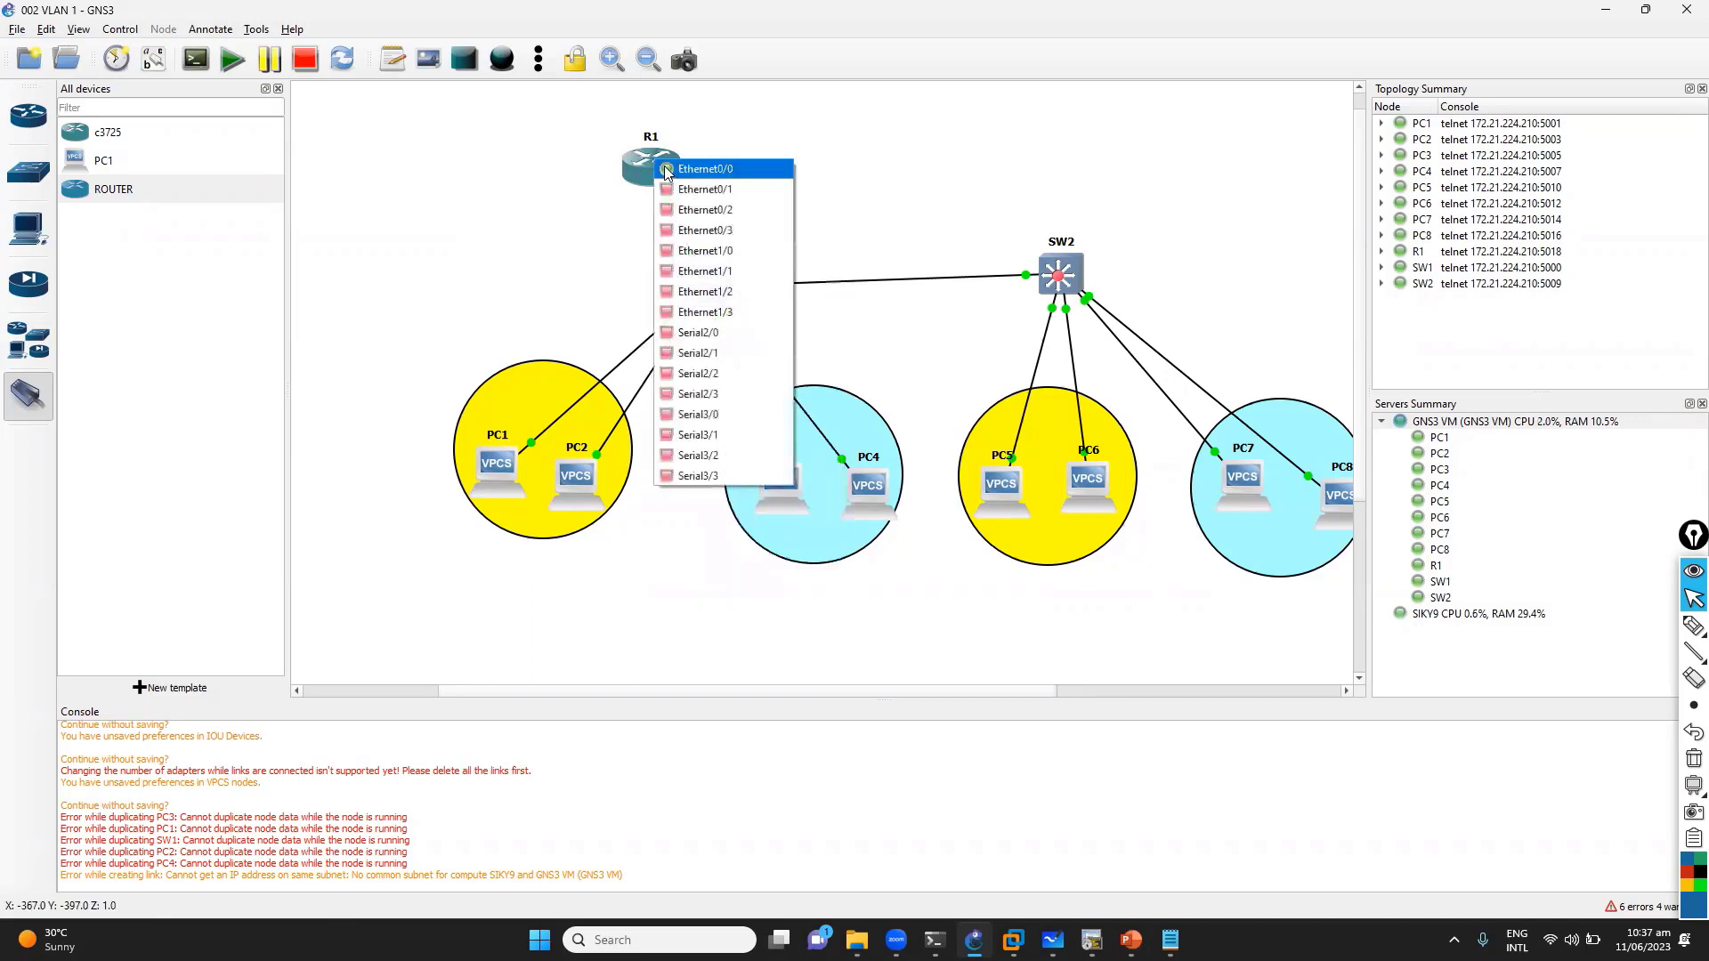
{"action": "left_click", "coordinate": [703, 189]}
{"action": "left_click", "coordinate": [714, 283]}
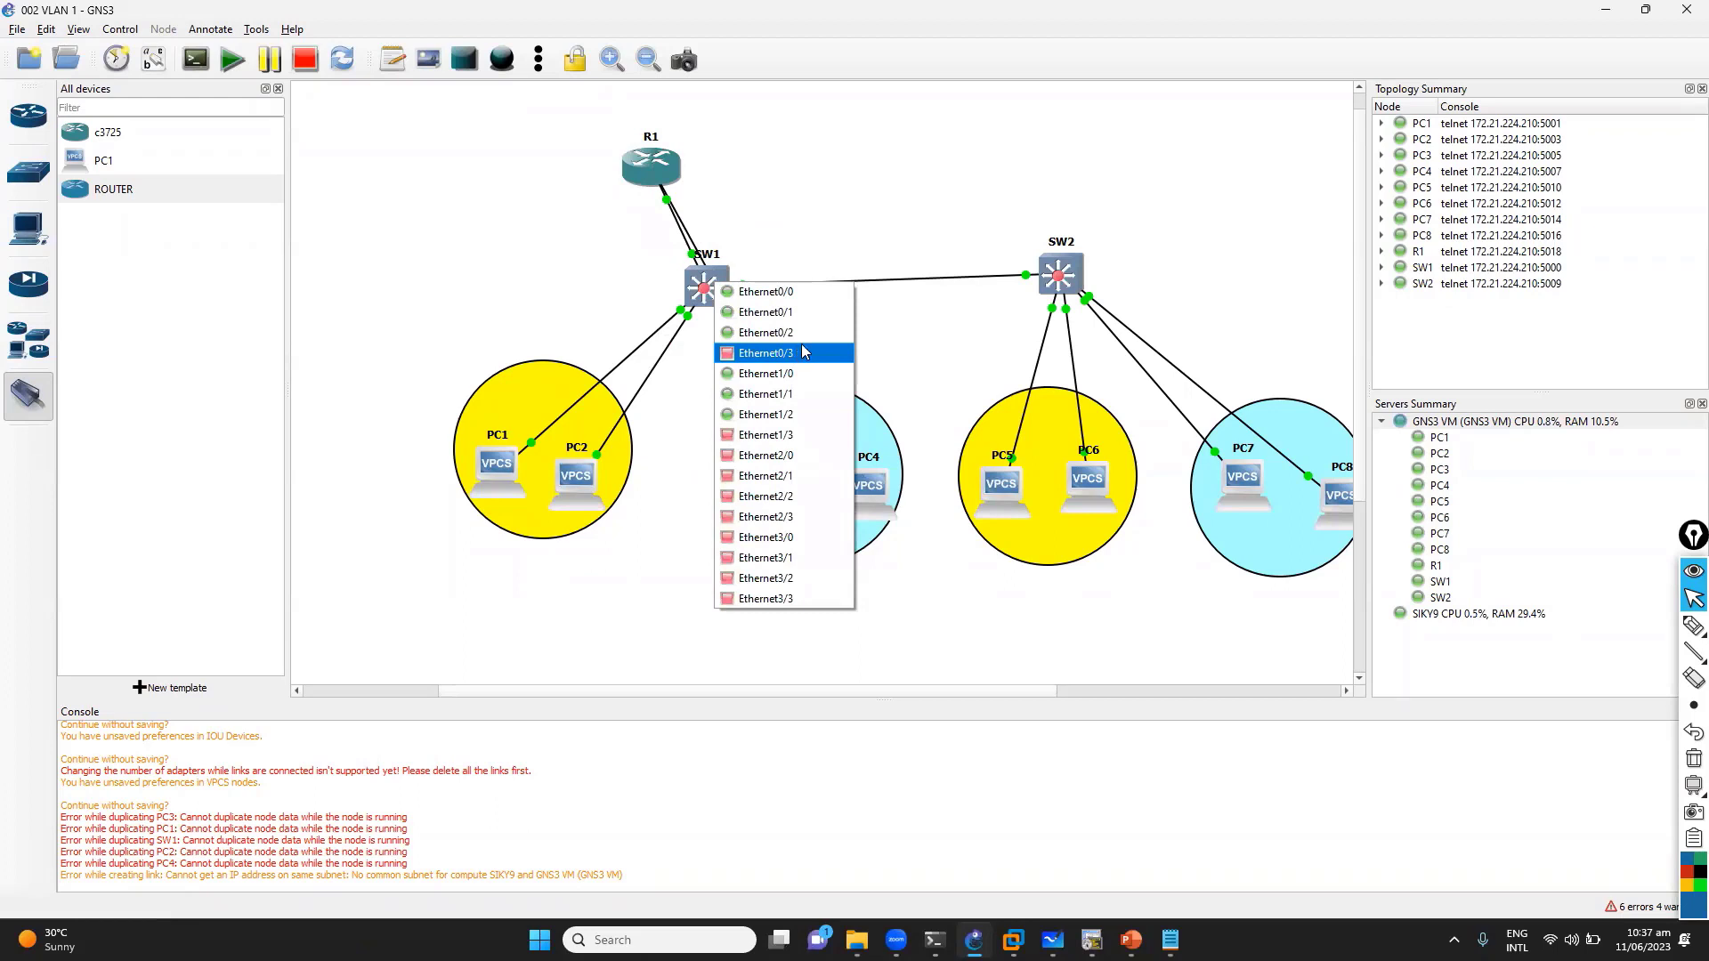
{"action": "left_click", "coordinate": [798, 436]}
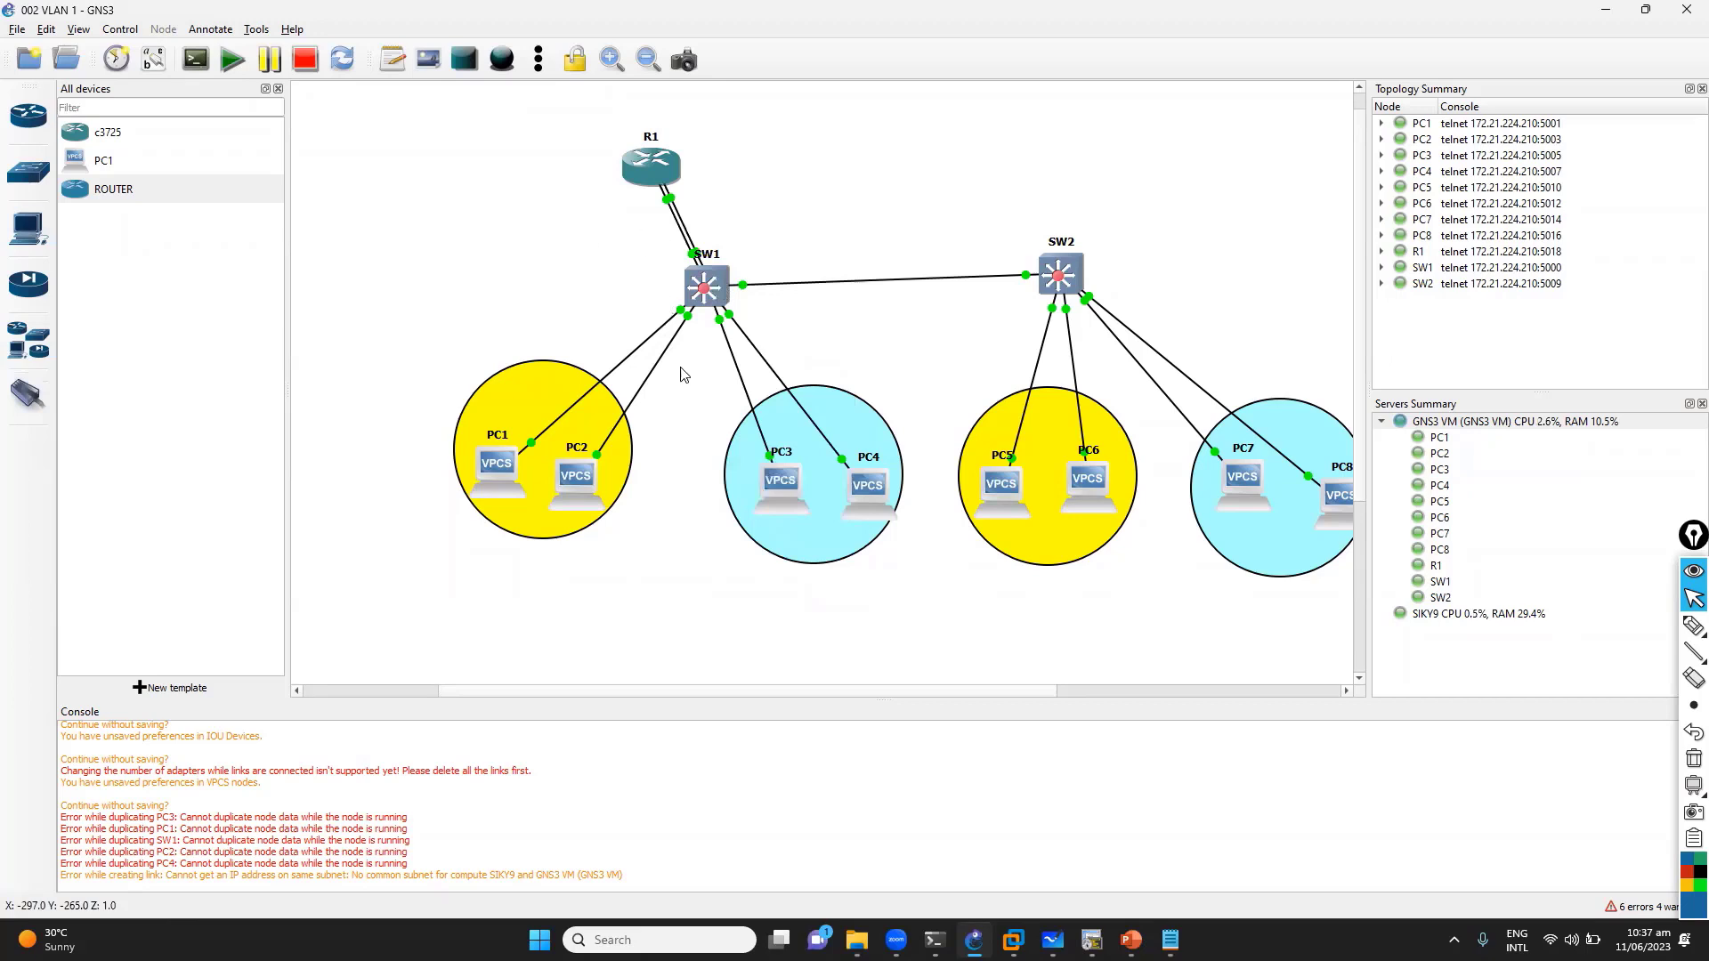
Switch to Microsoft Whiteboard and go to an empty area below the existing SW1 and SW2 diagram
{"action": "mouse_move", "coordinate": [1130, 940]}
{"action": "left_click", "coordinate": [1053, 940]}
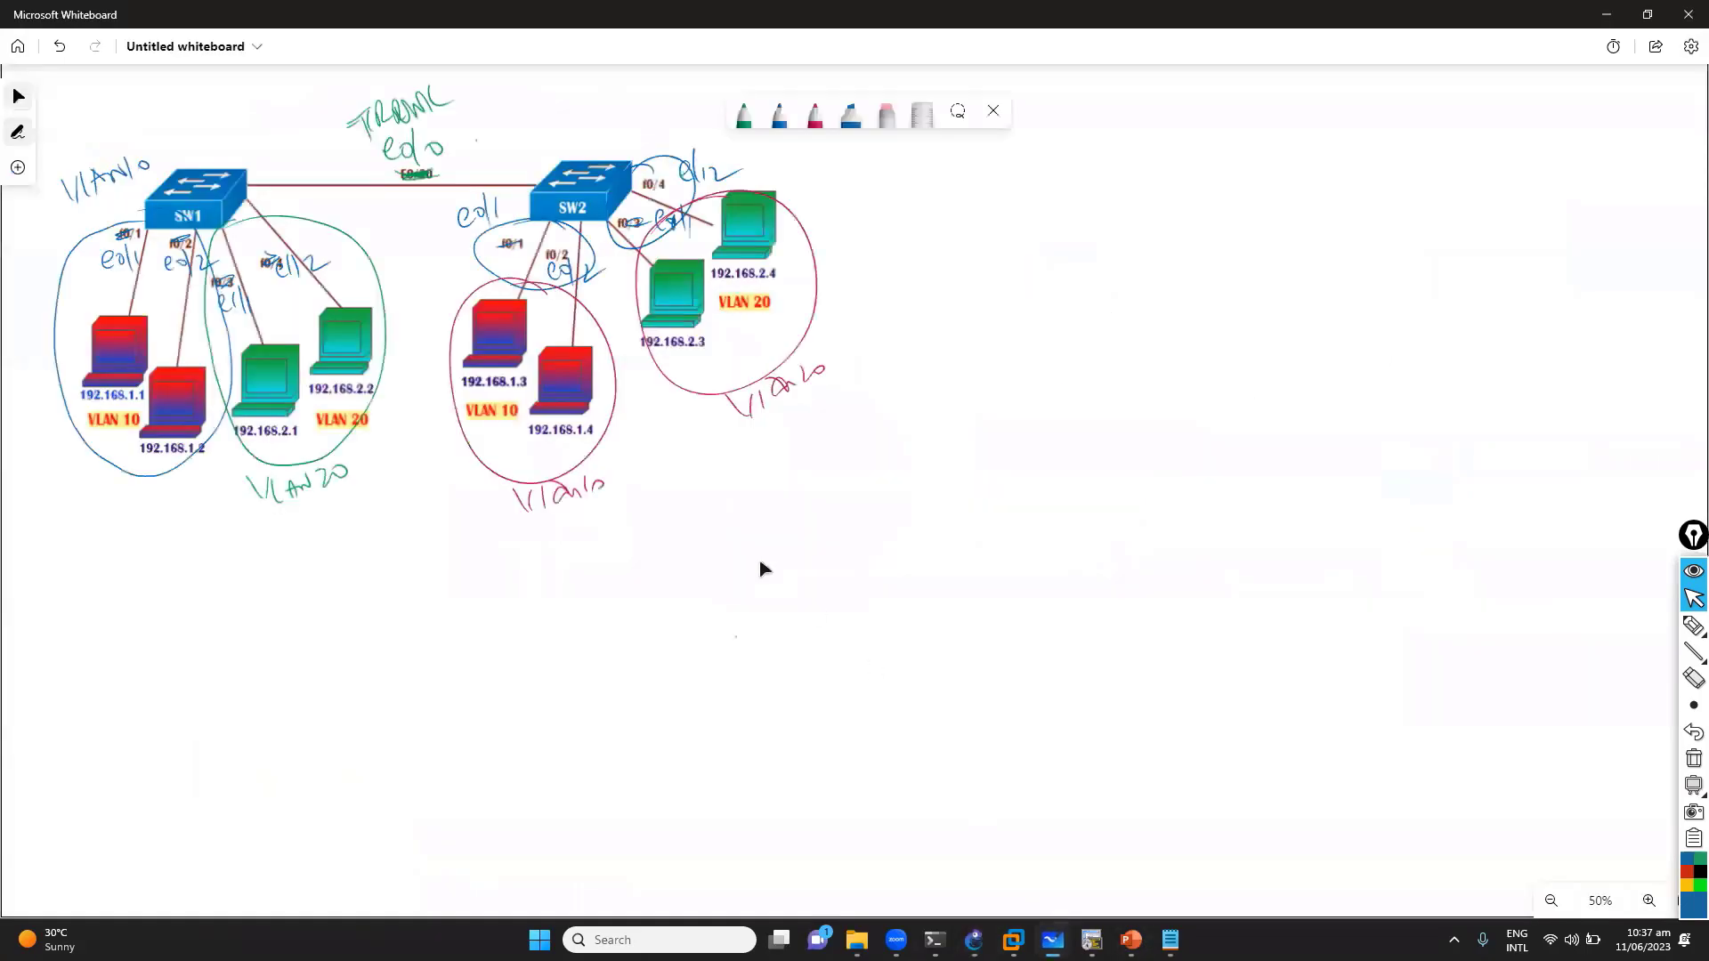
{"action": "left_click", "coordinate": [740, 648]}
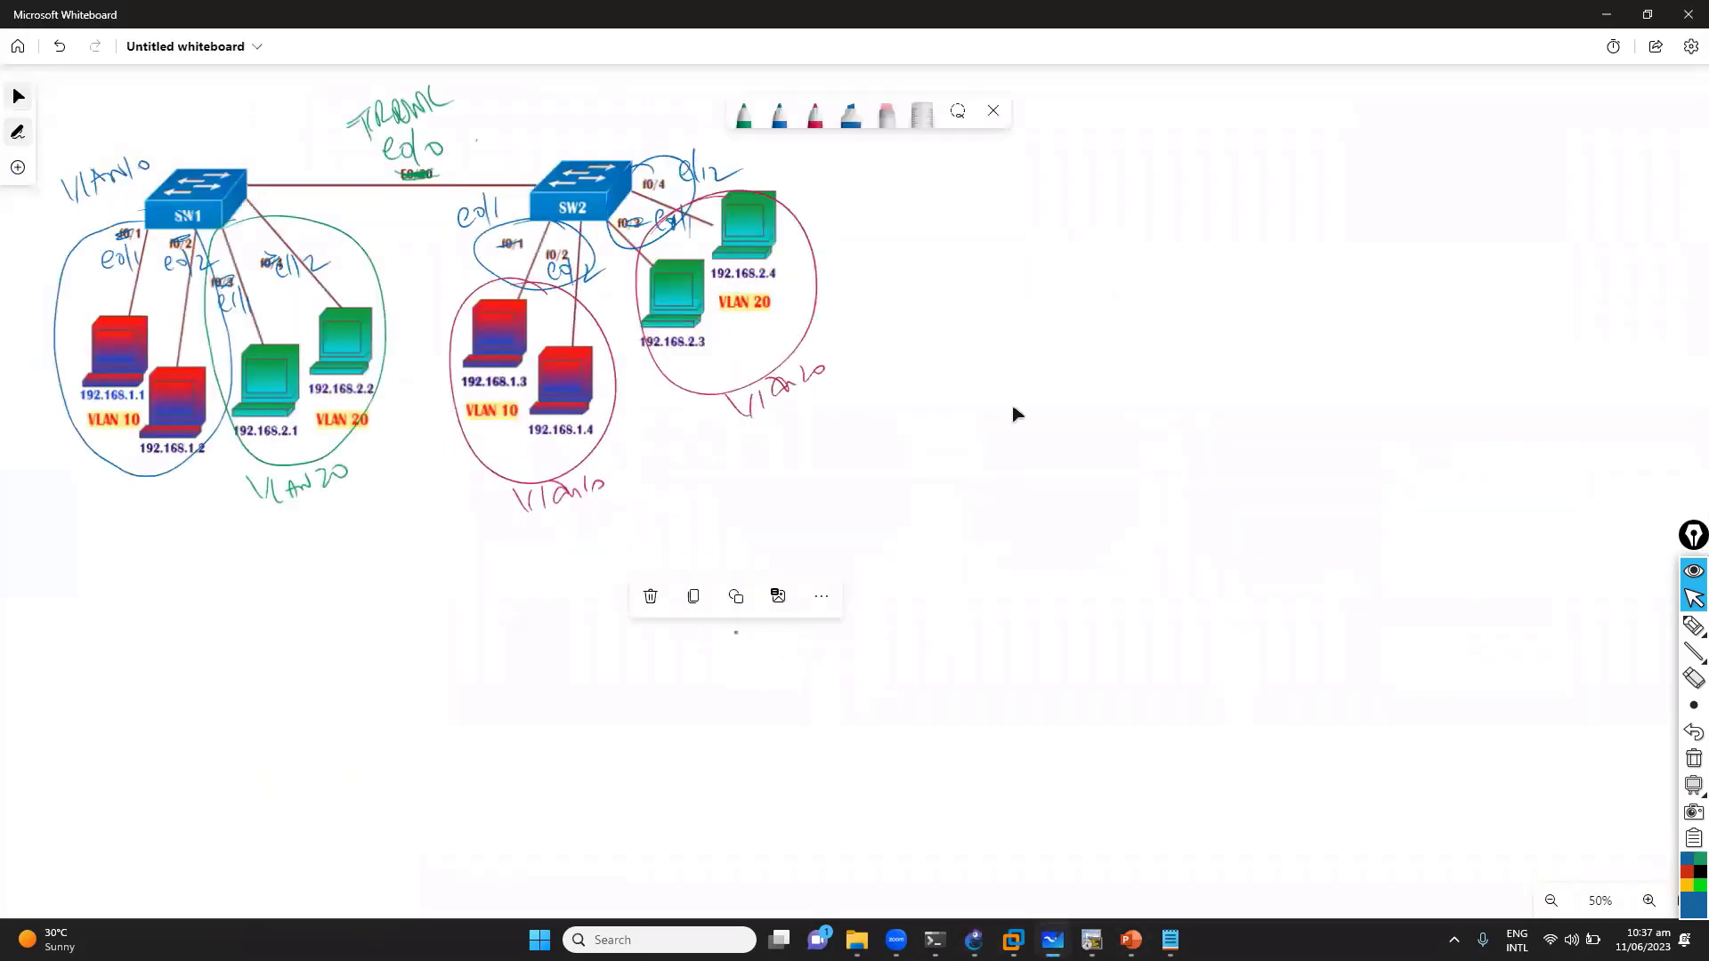
{"action": "scroll", "coordinate": [1050, 462], "scroll_direction": "up", "scroll_amount": 5}
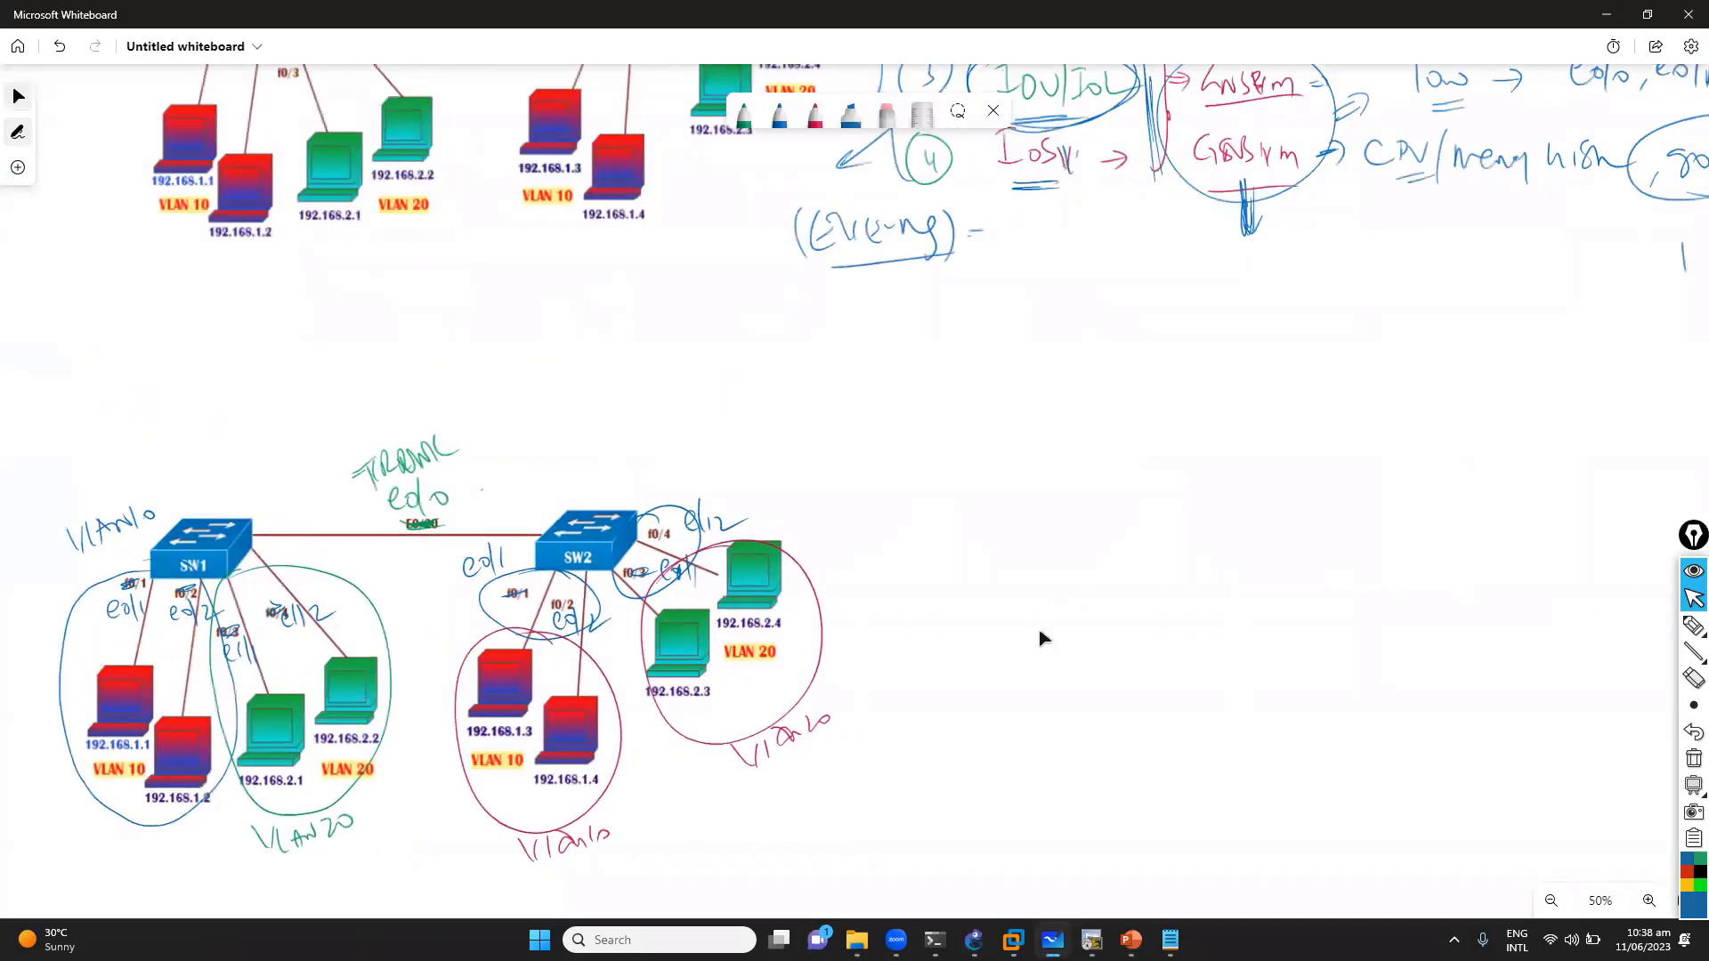
{"action": "scroll", "coordinate": [1059, 534], "scroll_direction": "down", "scroll_amount": 10}
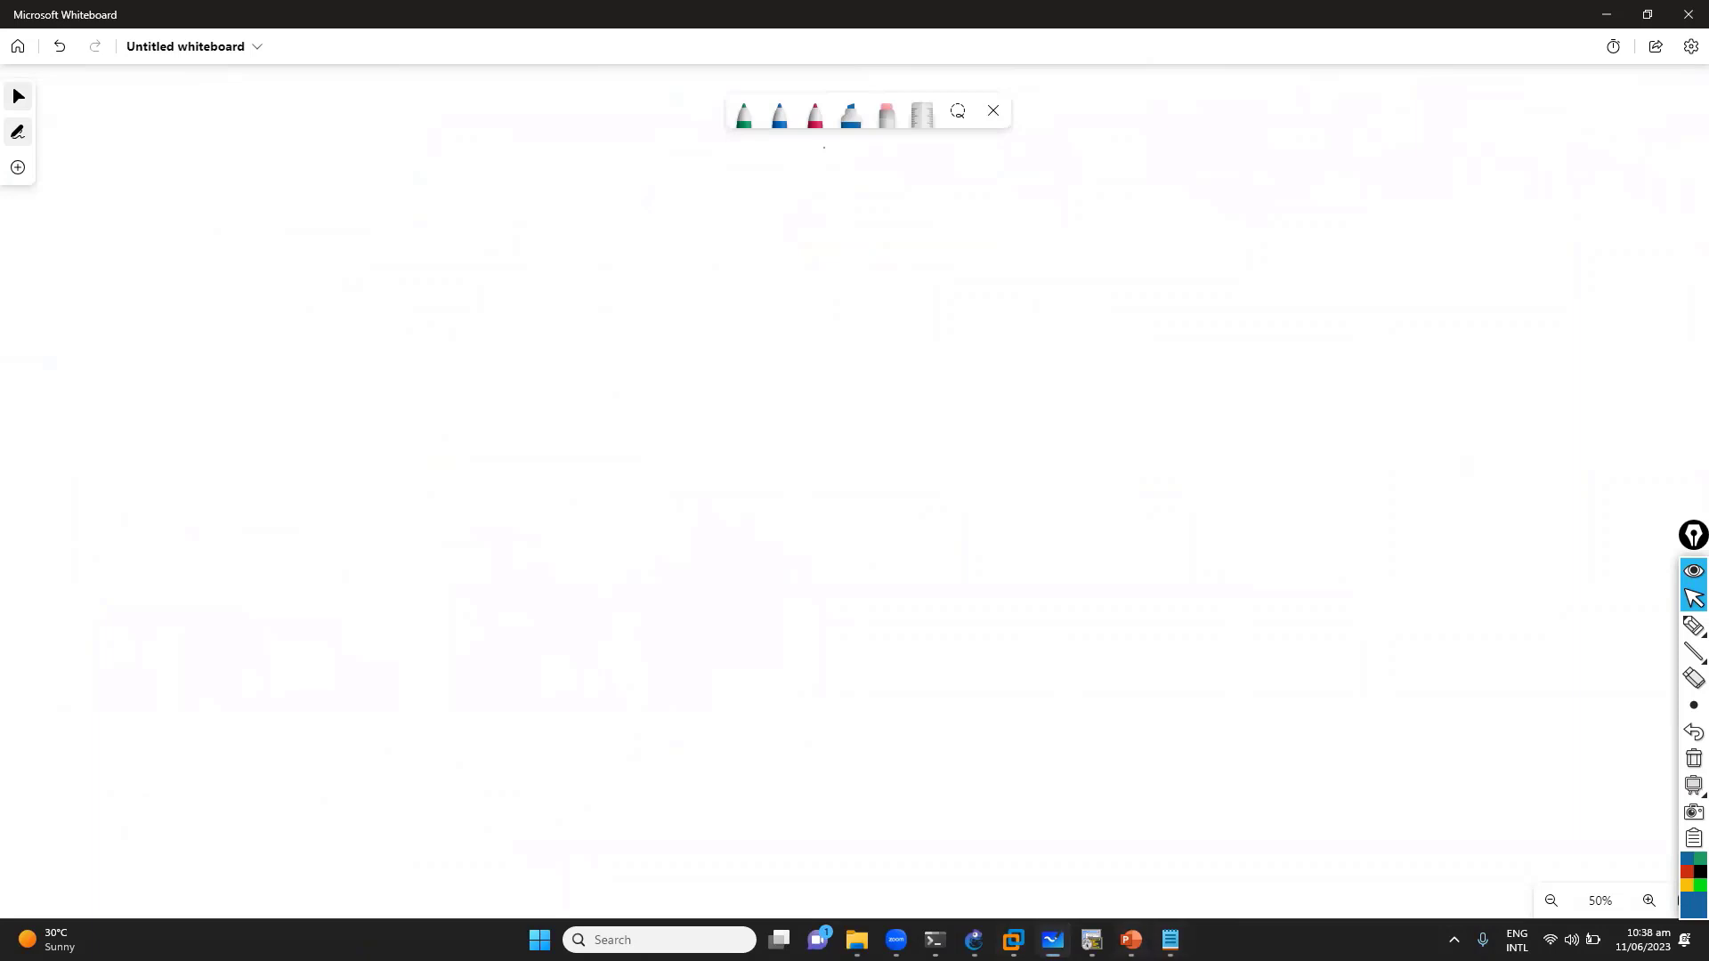
Copy the router topology diagram from the PowerPoint slide "VLAN Routing - Physical Gateway (ROUTER)" and paste it onto the whiteboard
{"action": "key", "text": "alt+Tab"}
{"action": "key", "text": "Escape"}
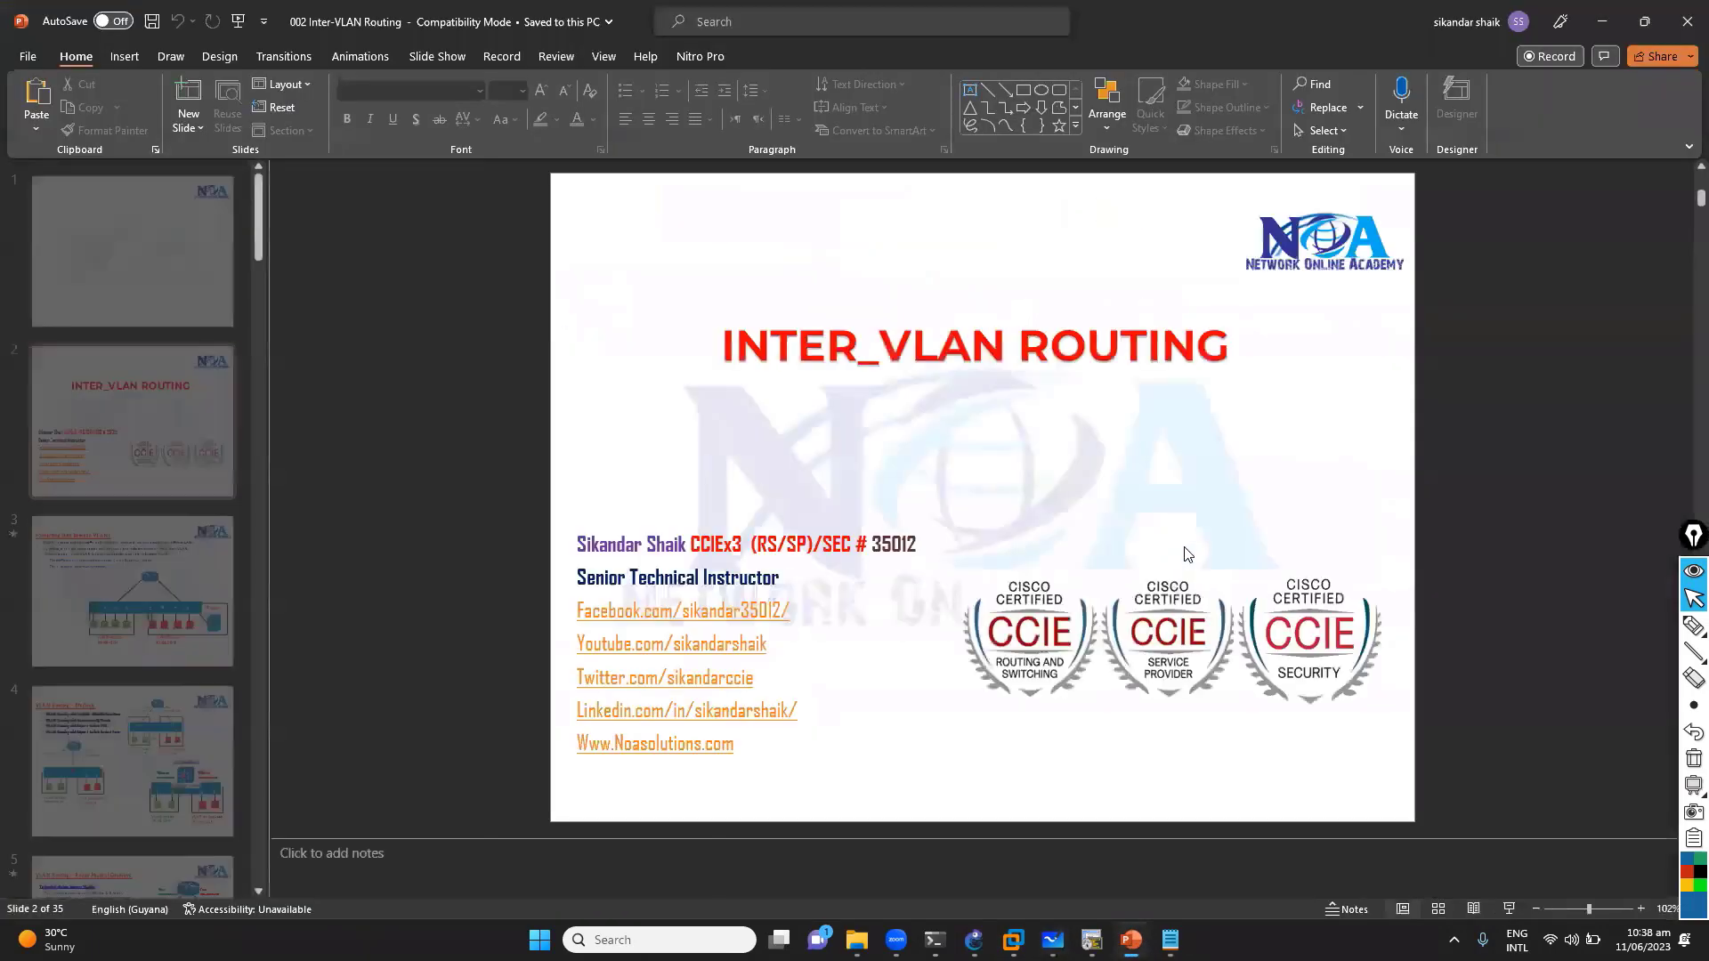
{"action": "scroll", "coordinate": [1183, 553], "scroll_direction": "down", "scroll_amount": 4}
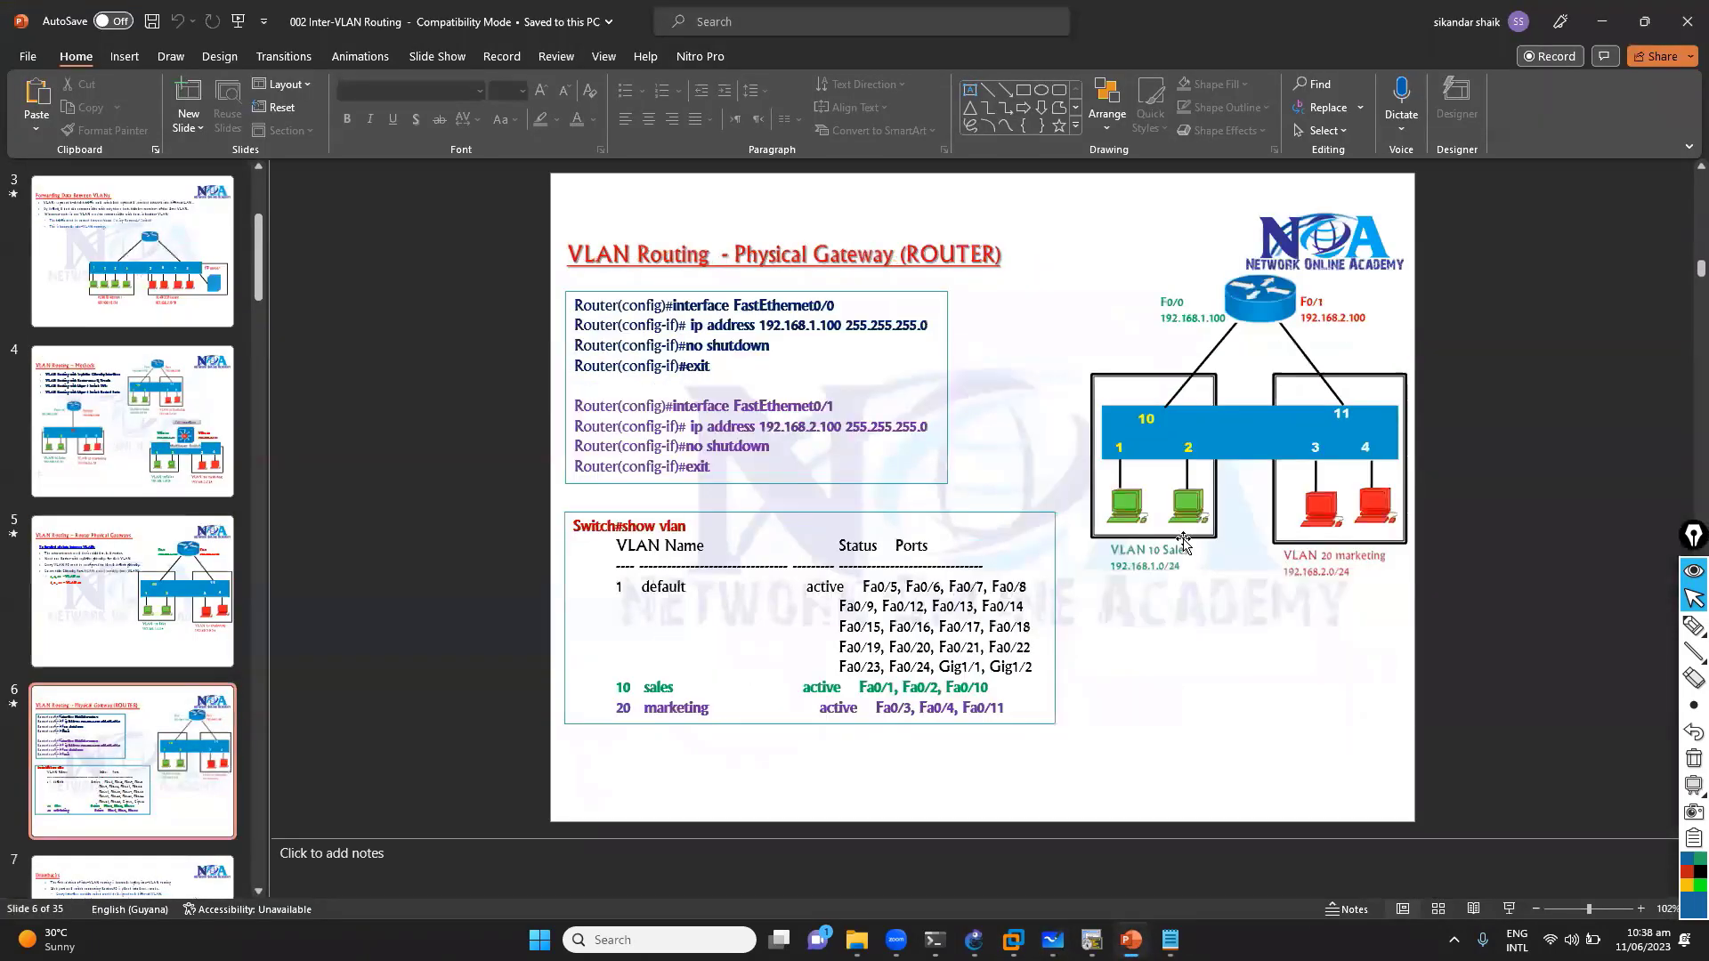
{"action": "left_click", "coordinate": [1184, 543]}
{"action": "key", "text": "alt+Tab"}
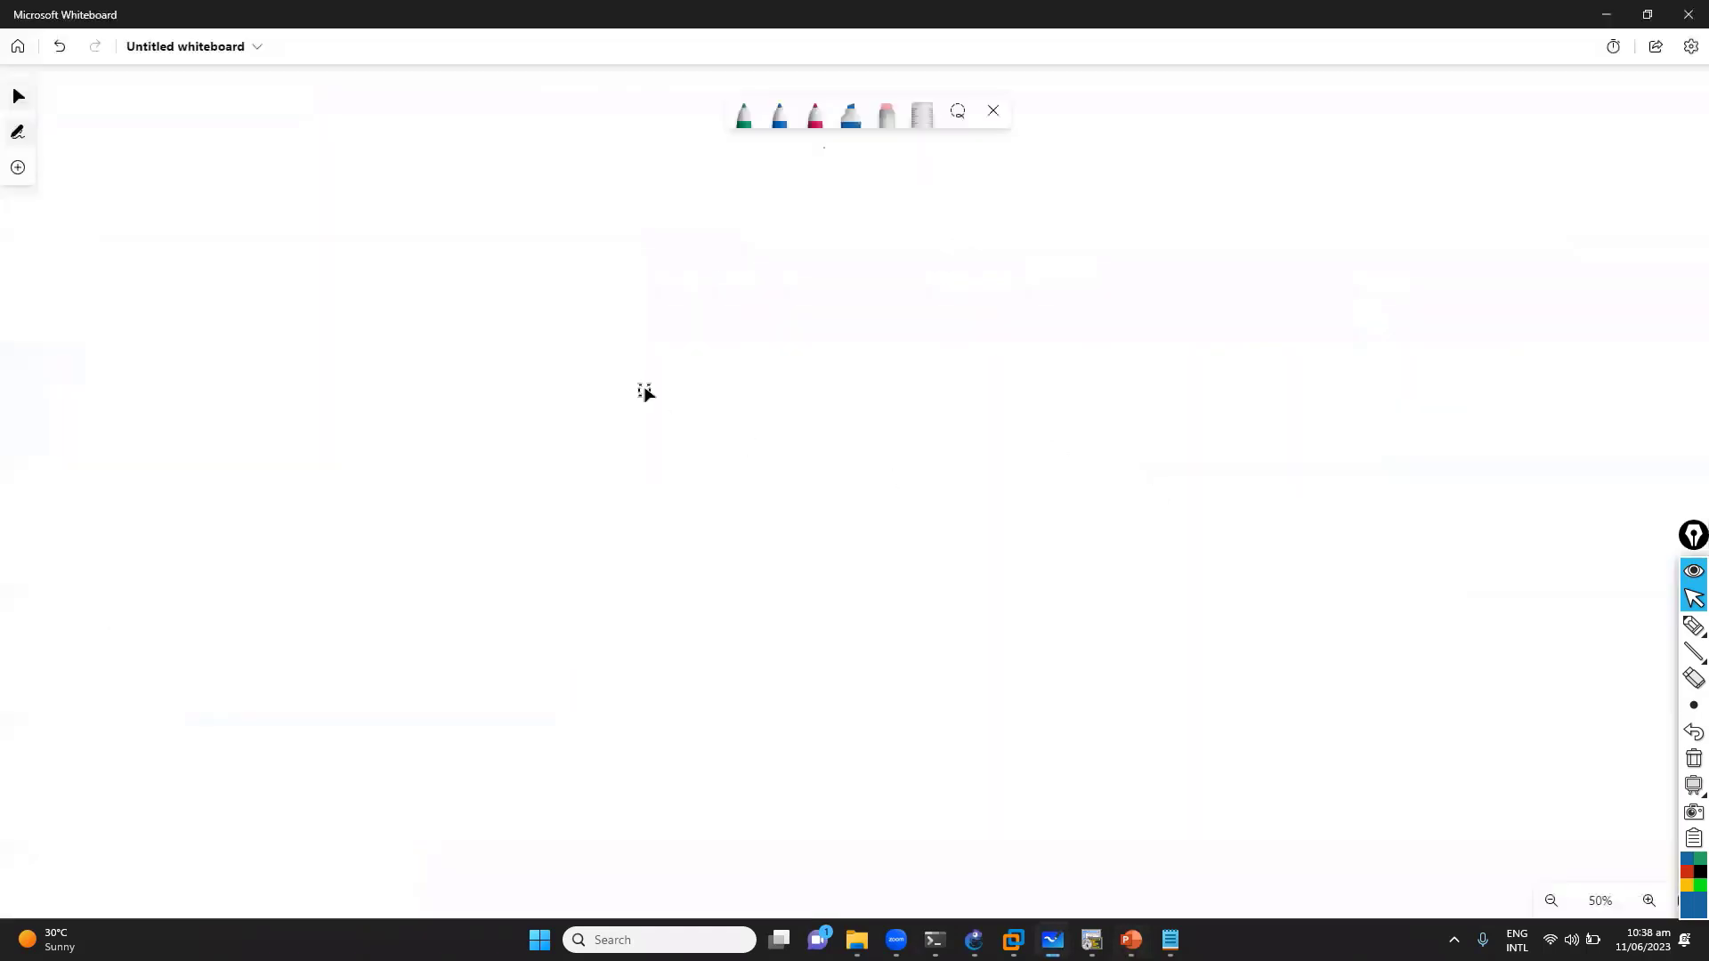
{"action": "key", "text": "ctrl+v"}
Move the pasted topology diagram to the upper-left of the empty whiteboard area and enlarge it
{"action": "left_click_drag", "start_coordinate": [709, 472], "coordinate": [156, 237]}
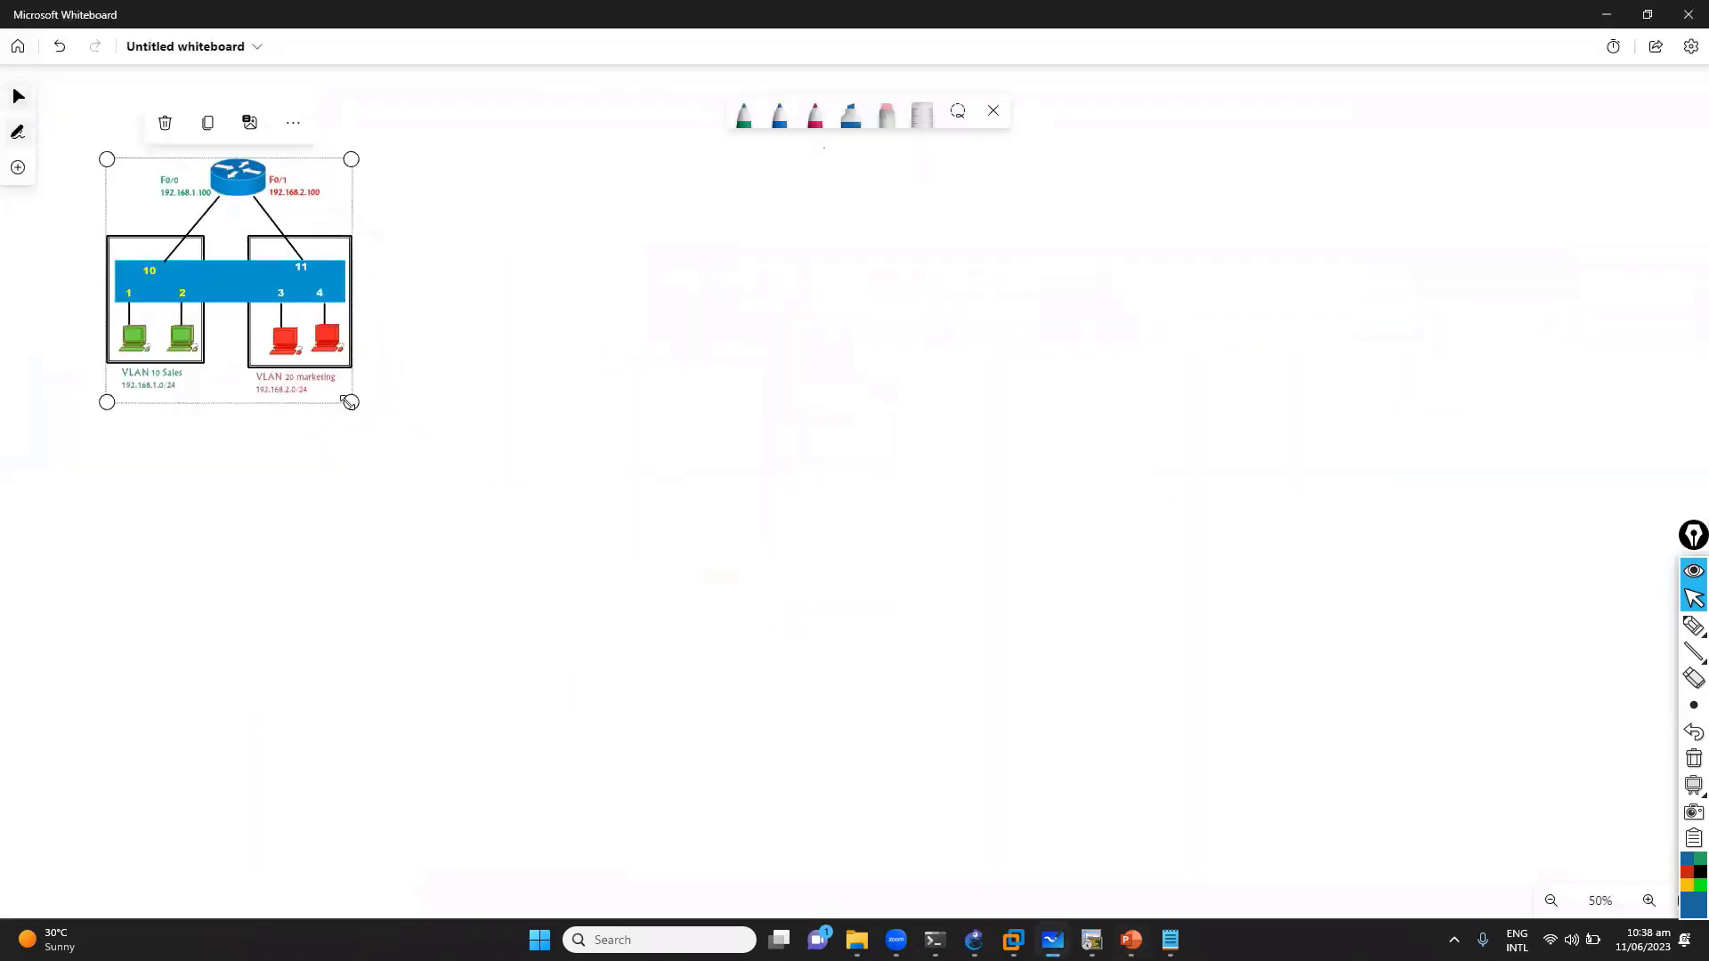
{"action": "left_click_drag", "start_coordinate": [349, 402], "coordinate": [599, 623]}
{"action": "left_click_drag", "start_coordinate": [504, 450], "coordinate": [446, 450]}
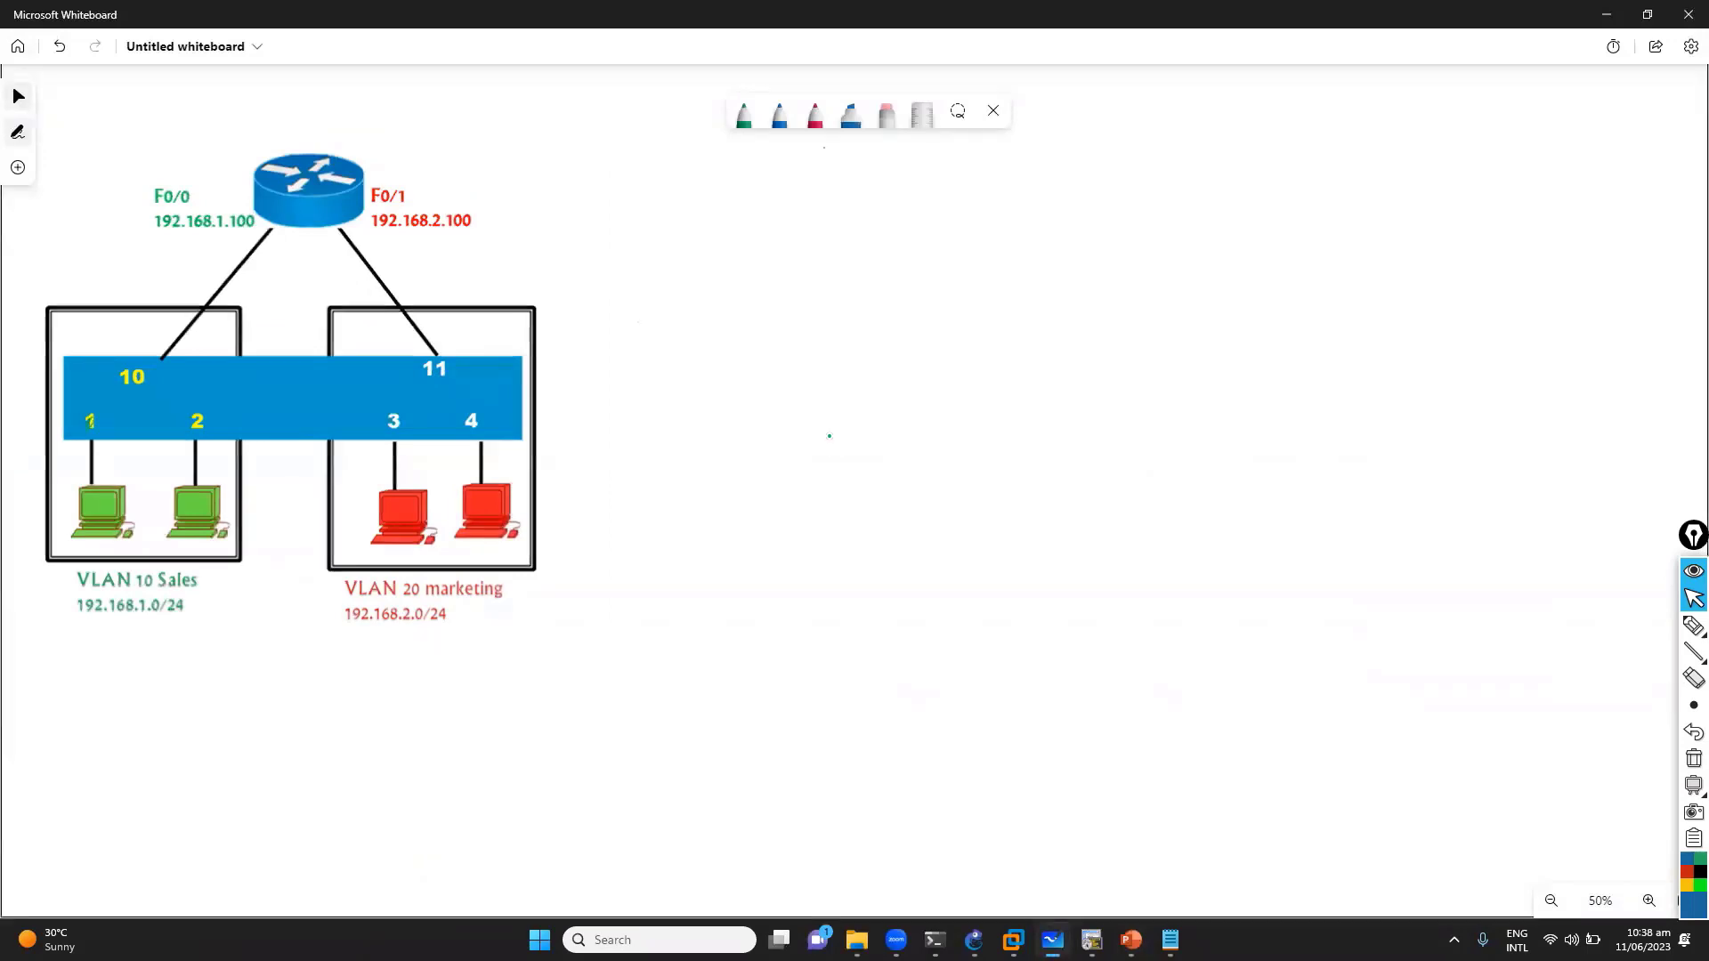
Handwrite e0/1, e0/2 and e1/1 at switch ports 1, 2 and 3 in red, label port 4, and mark over ports 10 and 11
{"action": "left_click", "coordinate": [744, 114]}
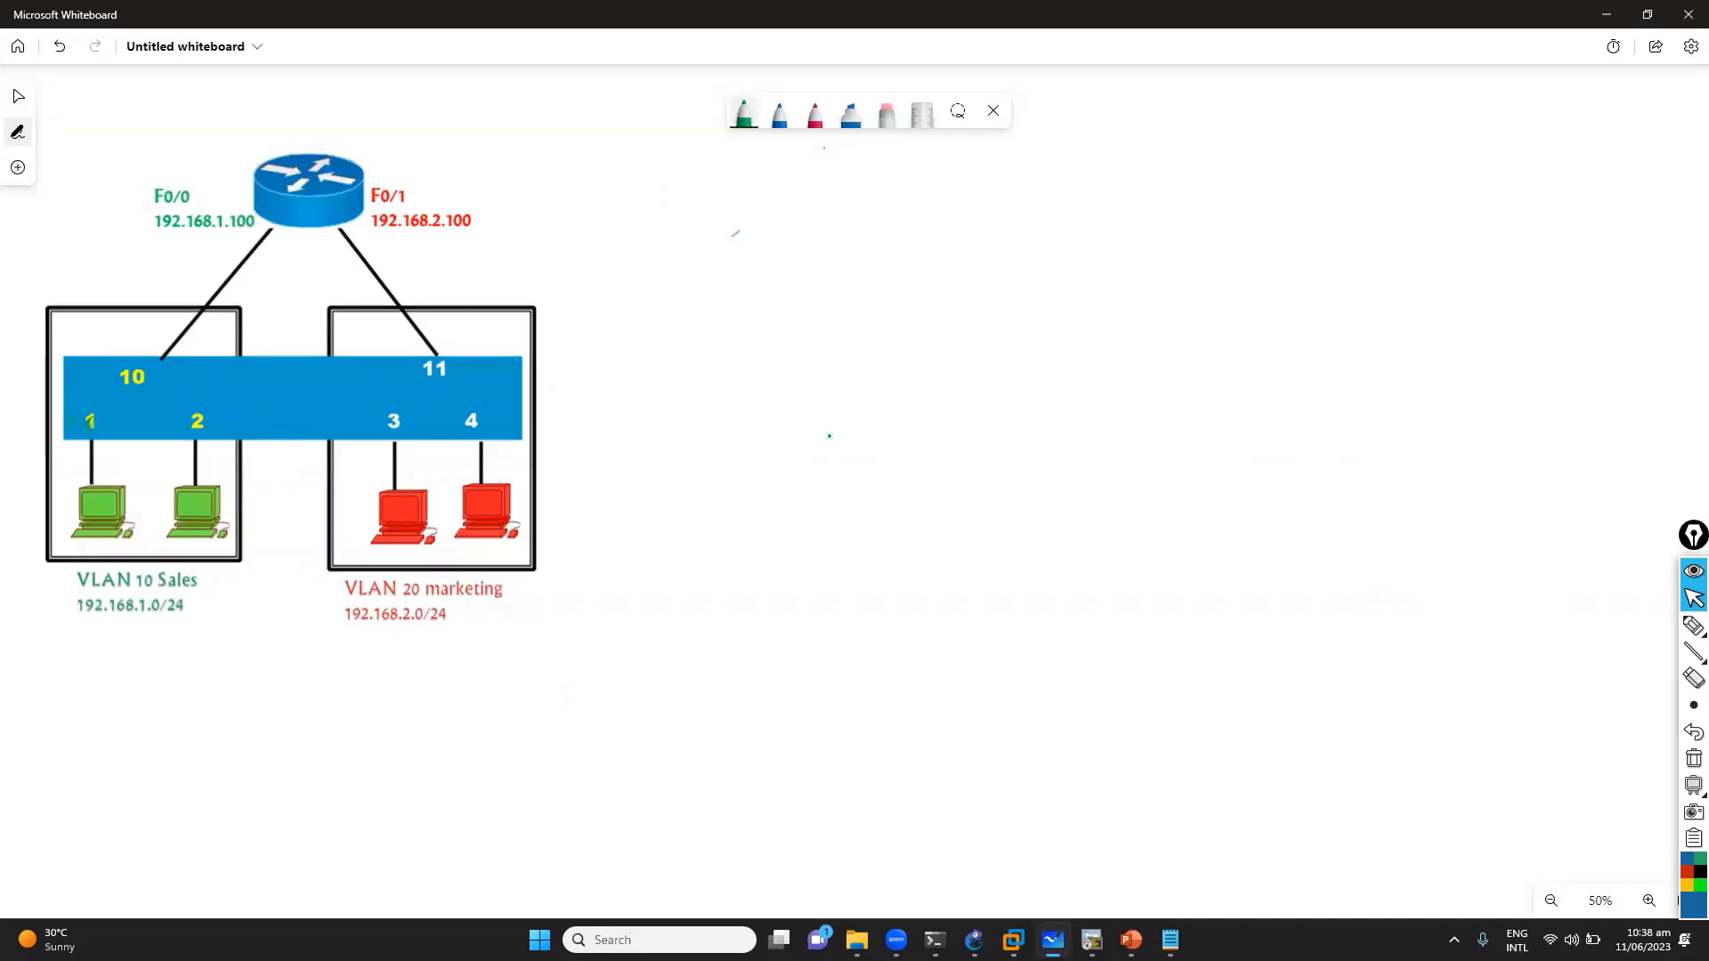
{"action": "key", "text": "Escape"}
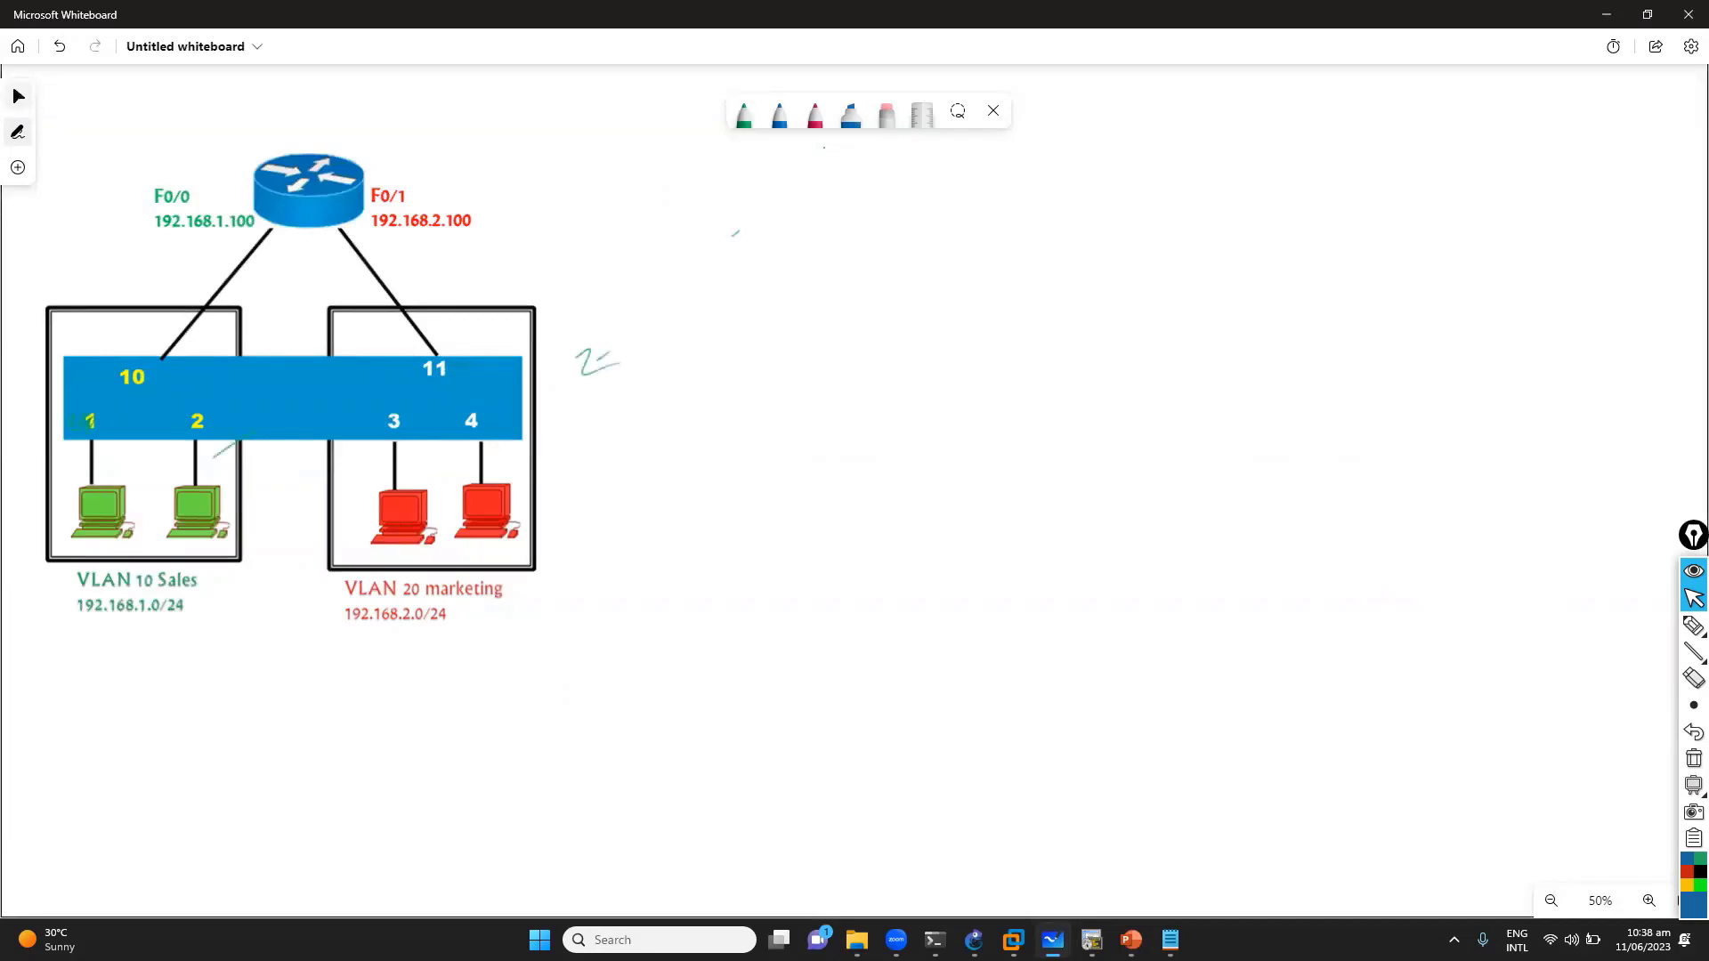
{"action": "left_click", "coordinate": [816, 114]}
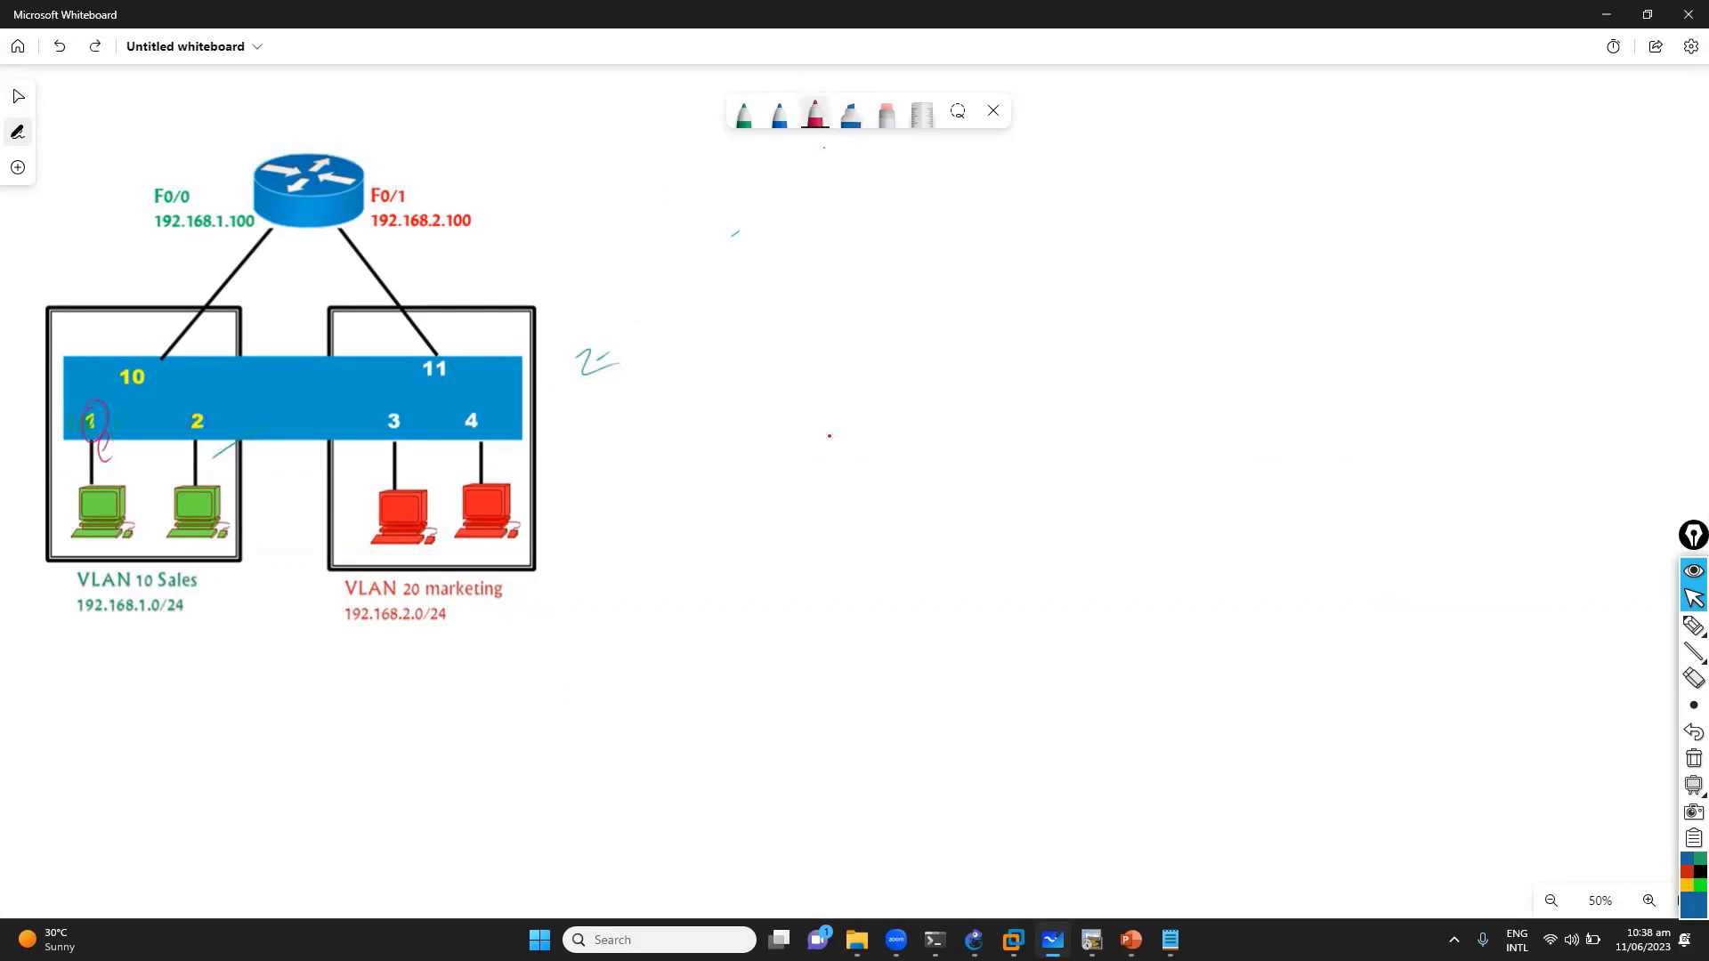
{"action": "mouse_move", "coordinate": [118, 458]}
{"action": "left_mouse_down"}
{"action": "mouse_move", "coordinate": [124, 436]}
{"action": "mouse_move", "coordinate": [145, 461]}
{"action": "left_mouse_up"}
{"action": "key", "text": "ctrl+z"}
{"action": "left_click", "coordinate": [814, 113]}
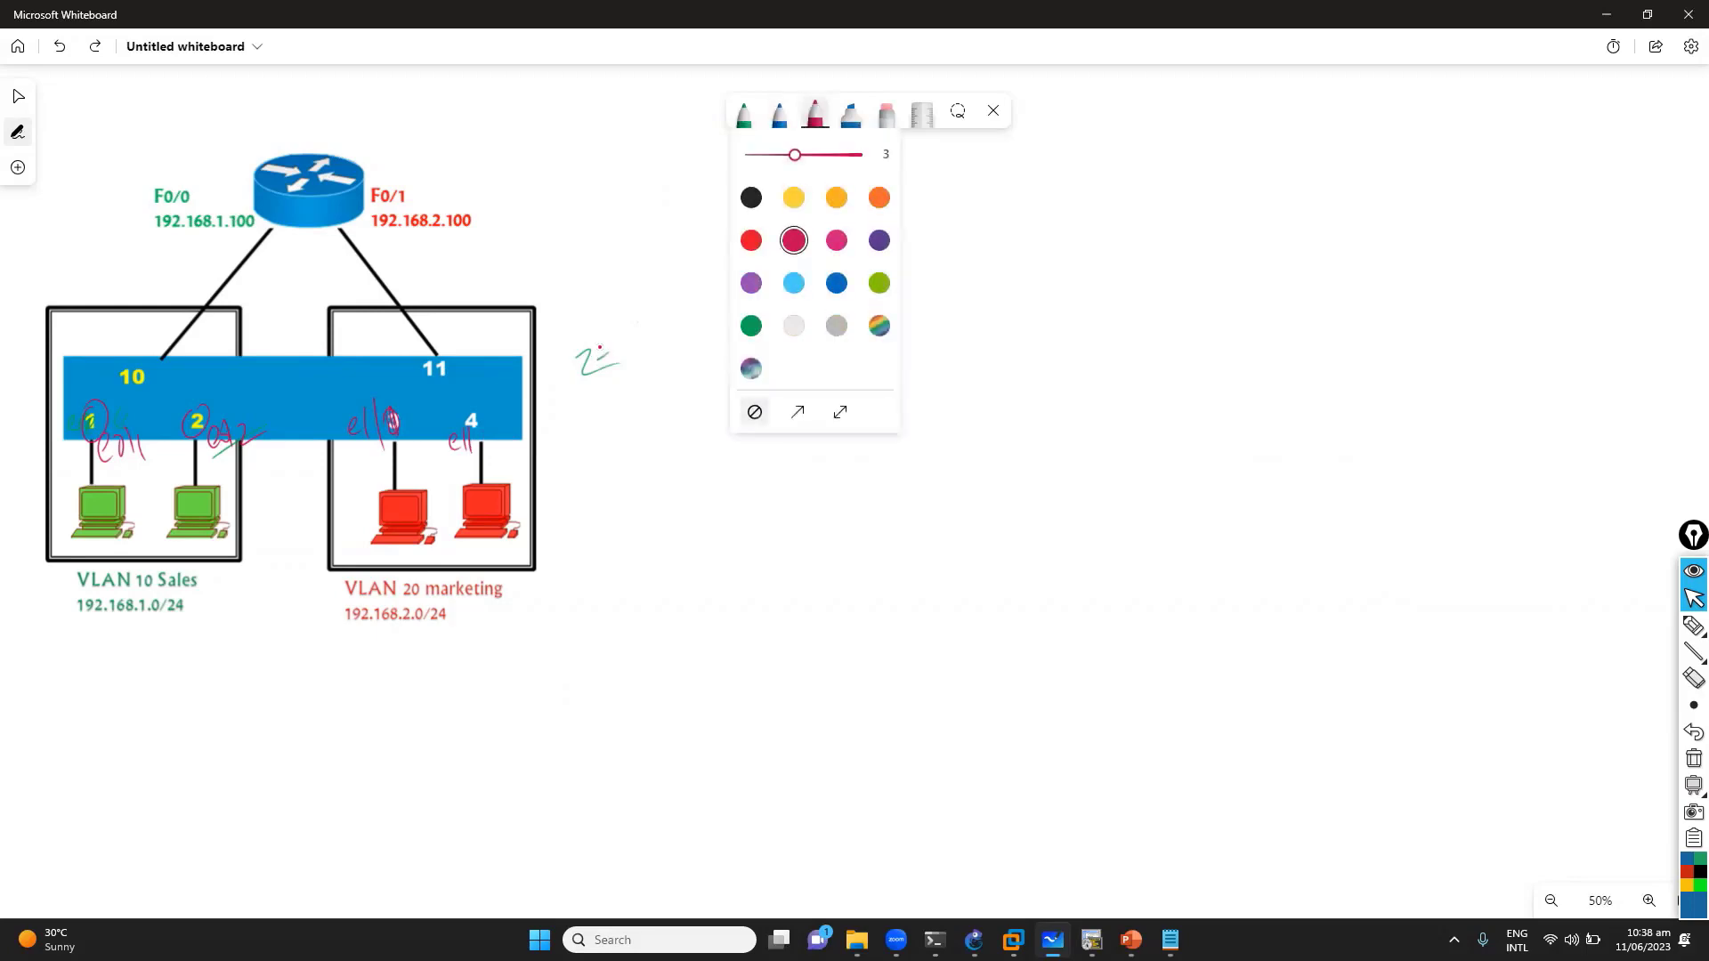
{"action": "left_click", "coordinate": [814, 113]}
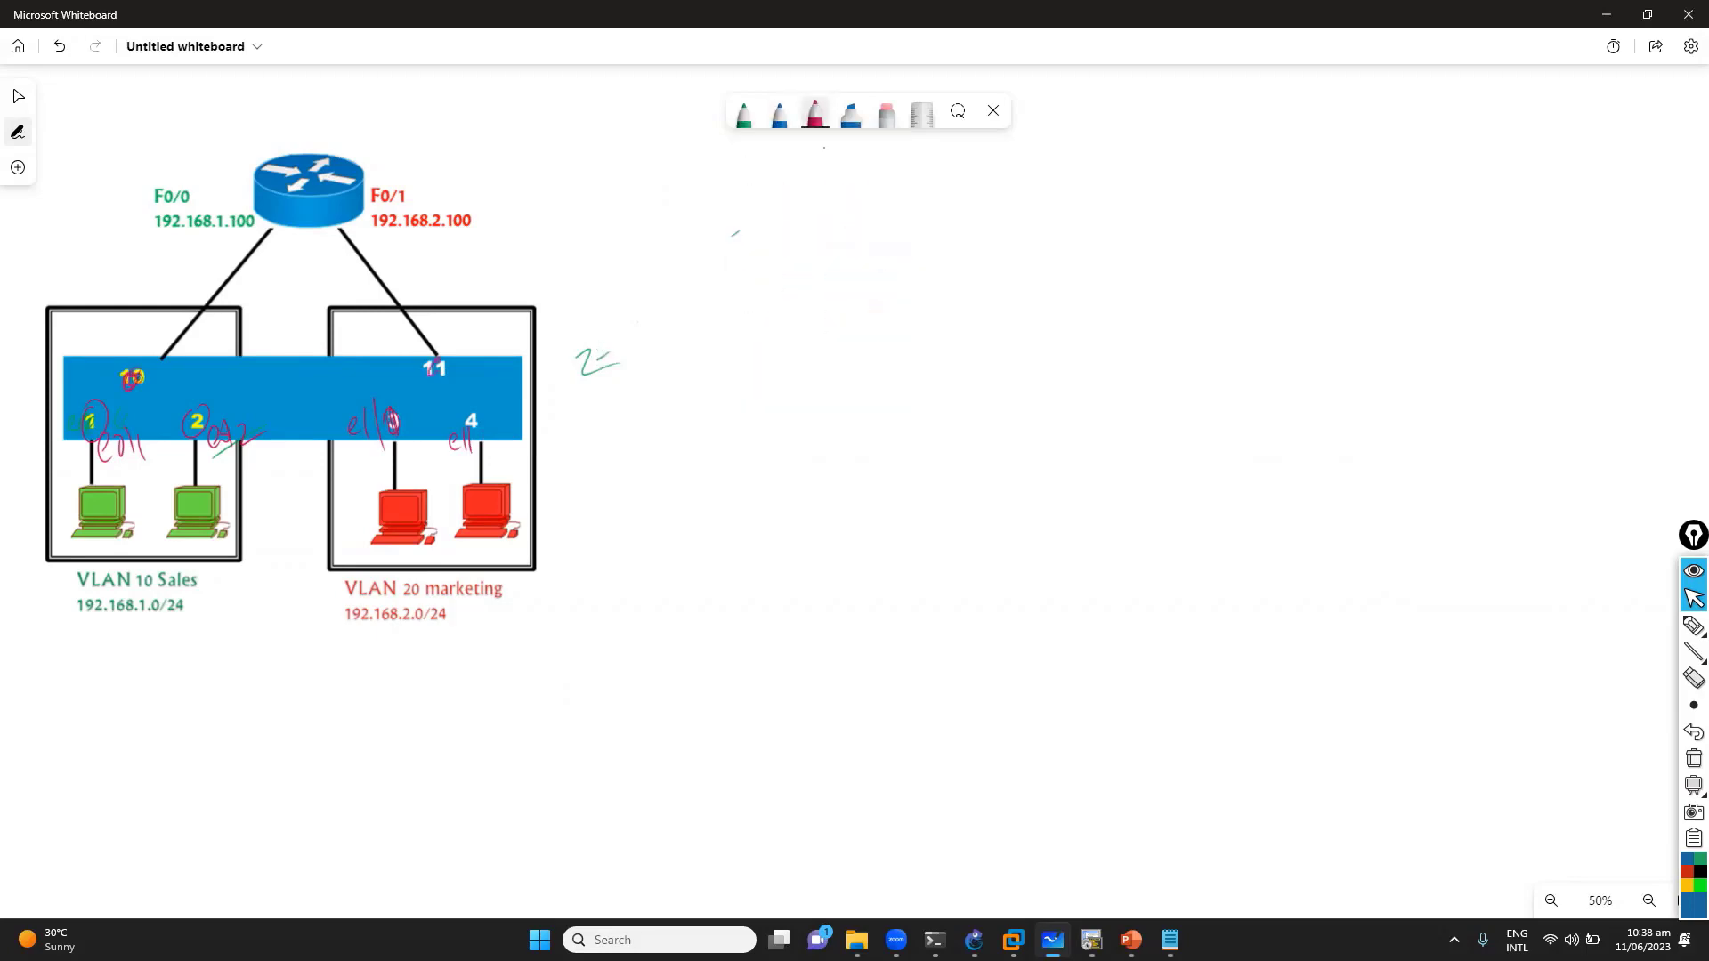
Switch back to the GNS3 topology and move SW1 slightly down, farther from R1
{"action": "key", "text": "alt+Tab"}
{"action": "key", "text": "alt+Tab"}
{"action": "key", "text": "alt+Tab"}
{"action": "key", "text": "Tab"}
{"action": "left_click", "coordinate": [879, 425]}
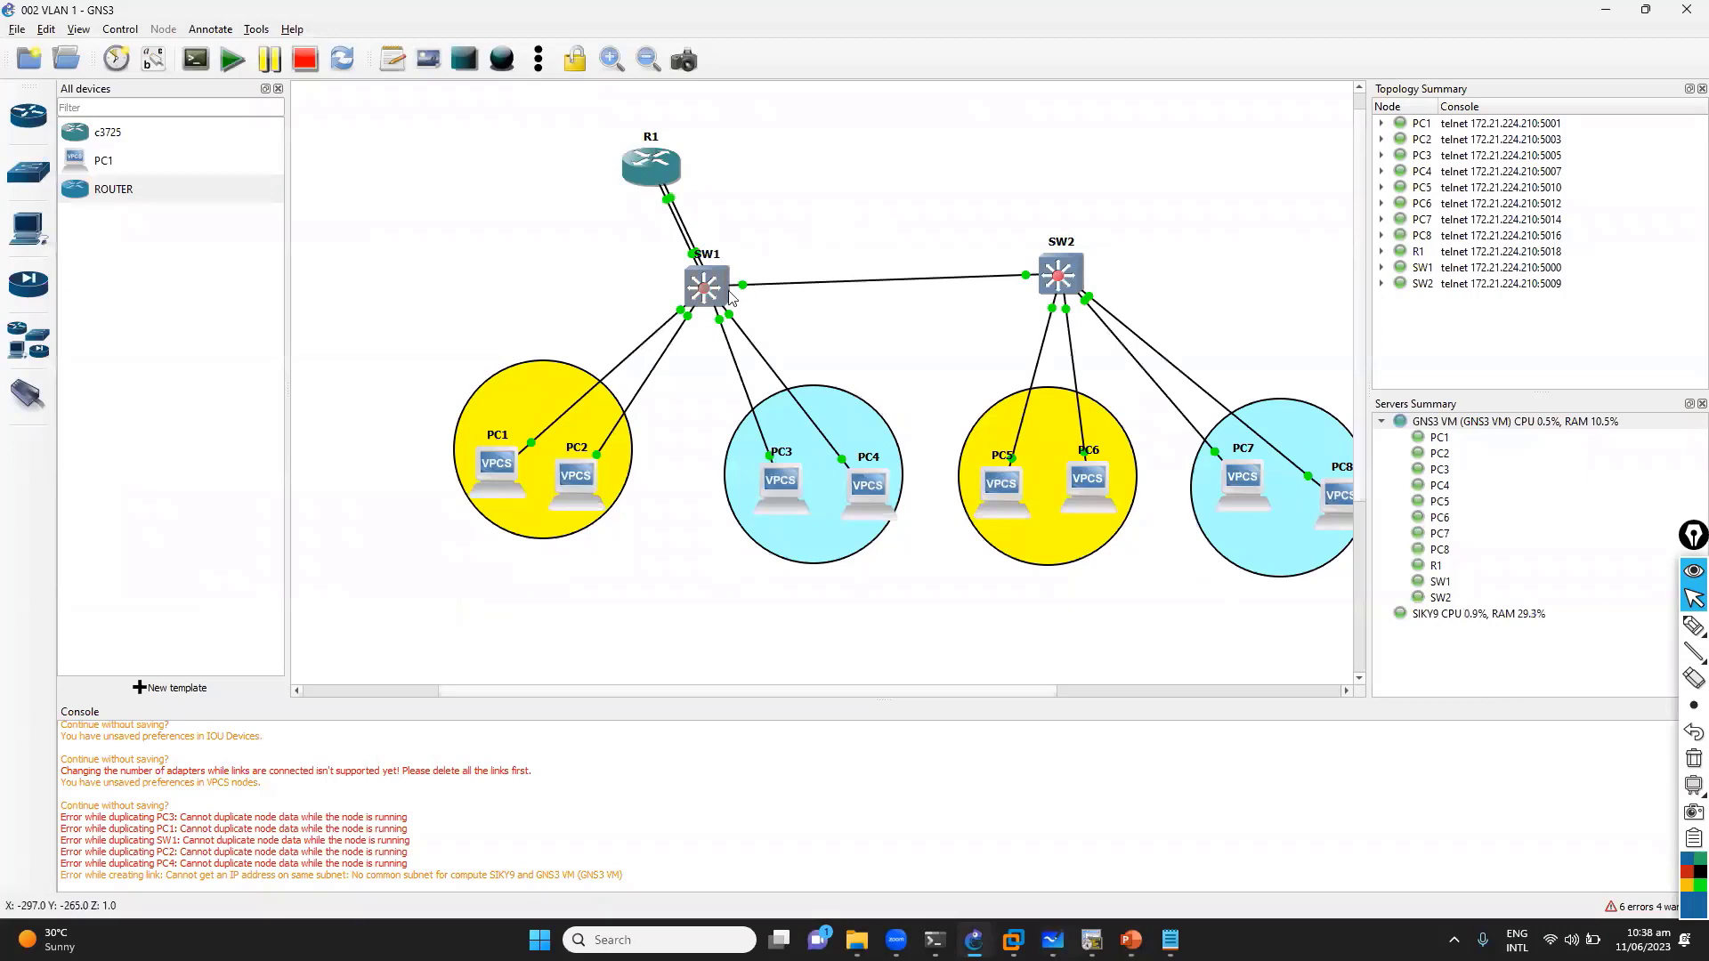
{"action": "left_click_drag", "start_coordinate": [718, 298], "coordinate": [724, 310]}
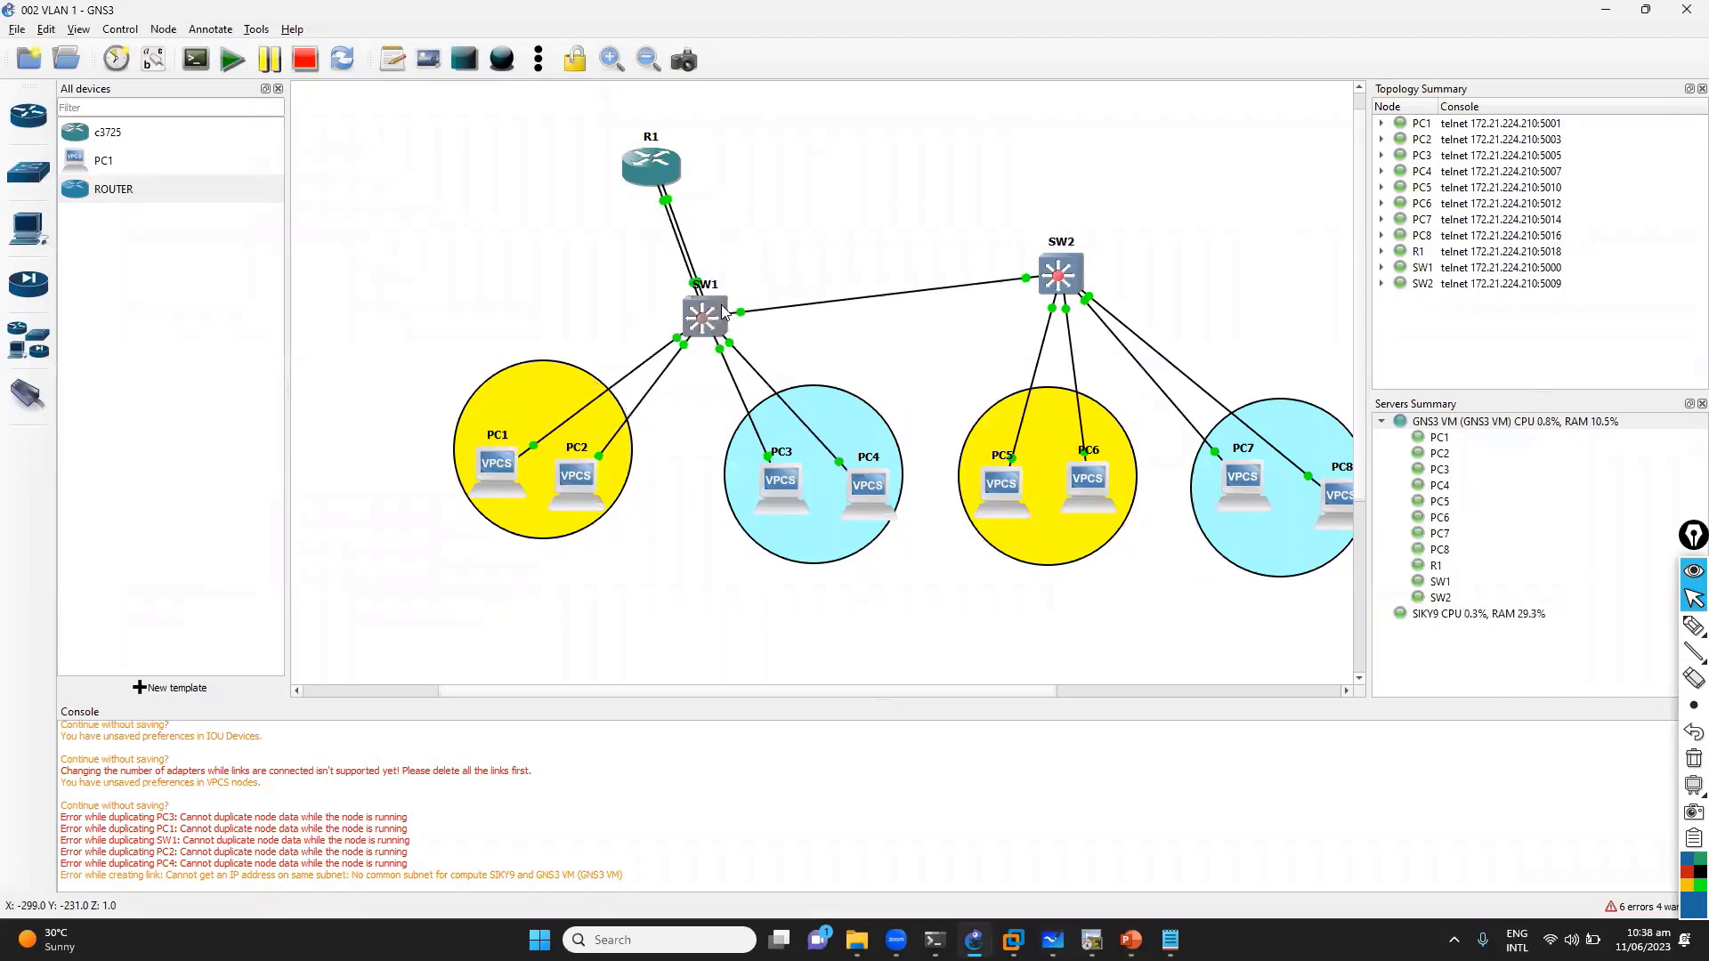
{"action": "left_click", "coordinate": [816, 321]}
Expand R1 in the topology summary, widen the node column, and examine which SW1 interfaces its two links use
{"action": "left_click", "coordinate": [1383, 252]}
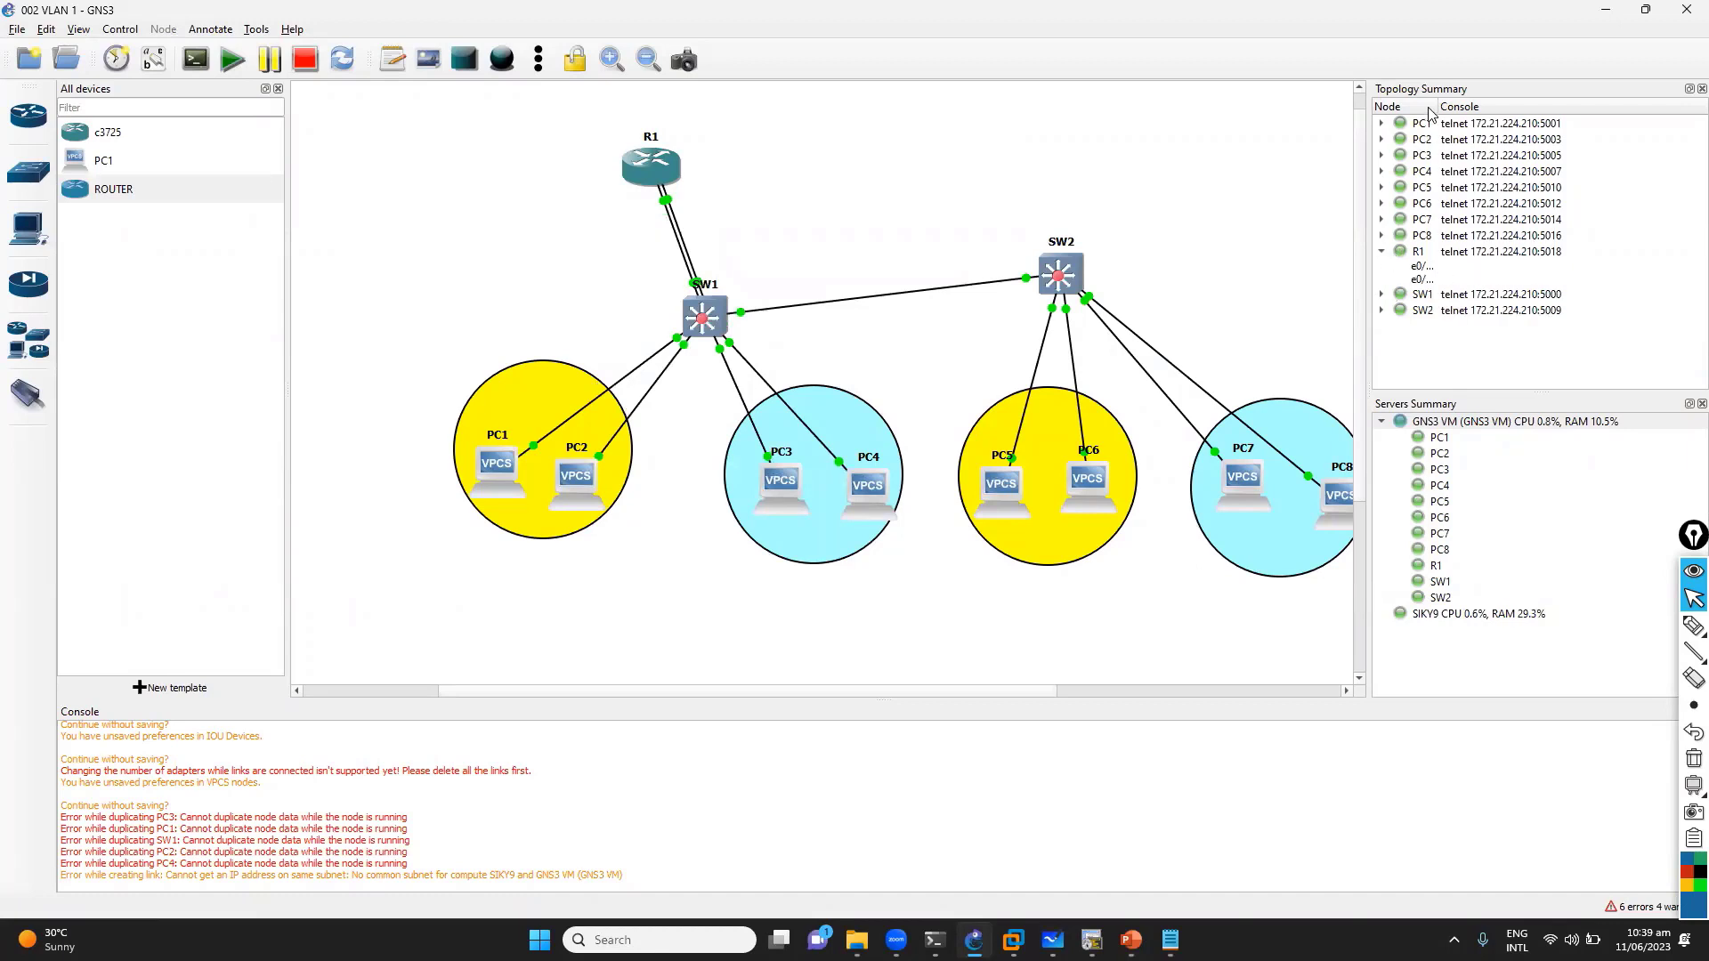
{"action": "left_click_drag", "start_coordinate": [1437, 107], "coordinate": [1524, 107]}
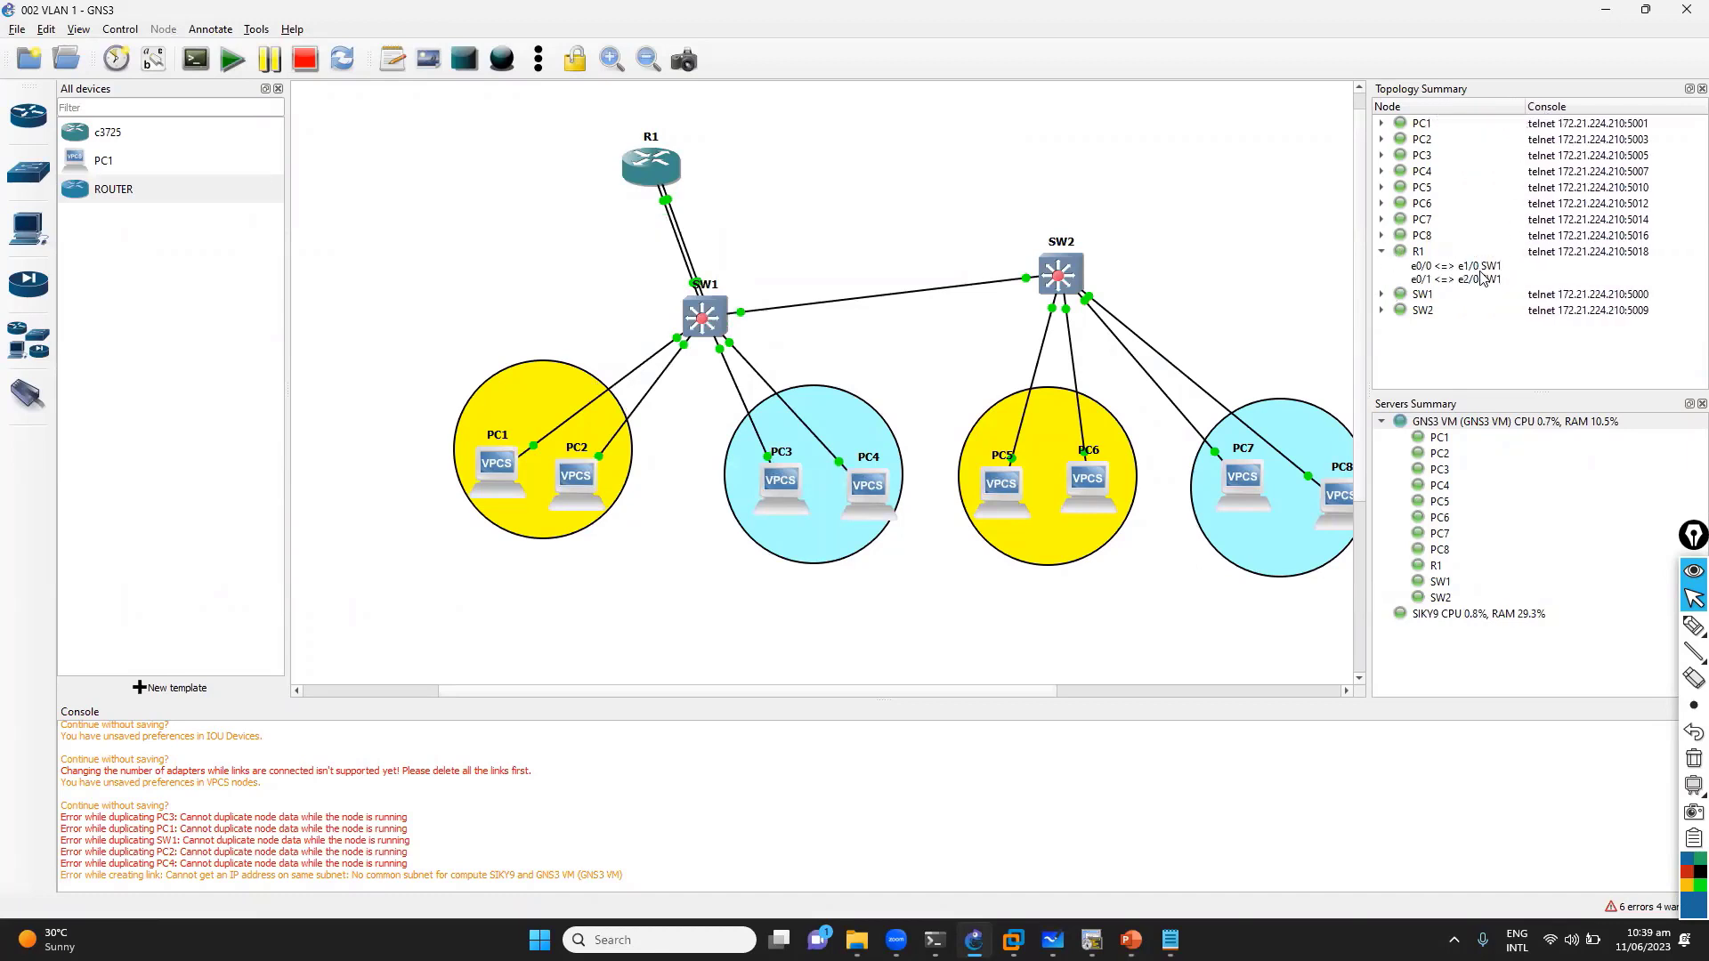
{"action": "left_click", "coordinate": [1434, 279]}
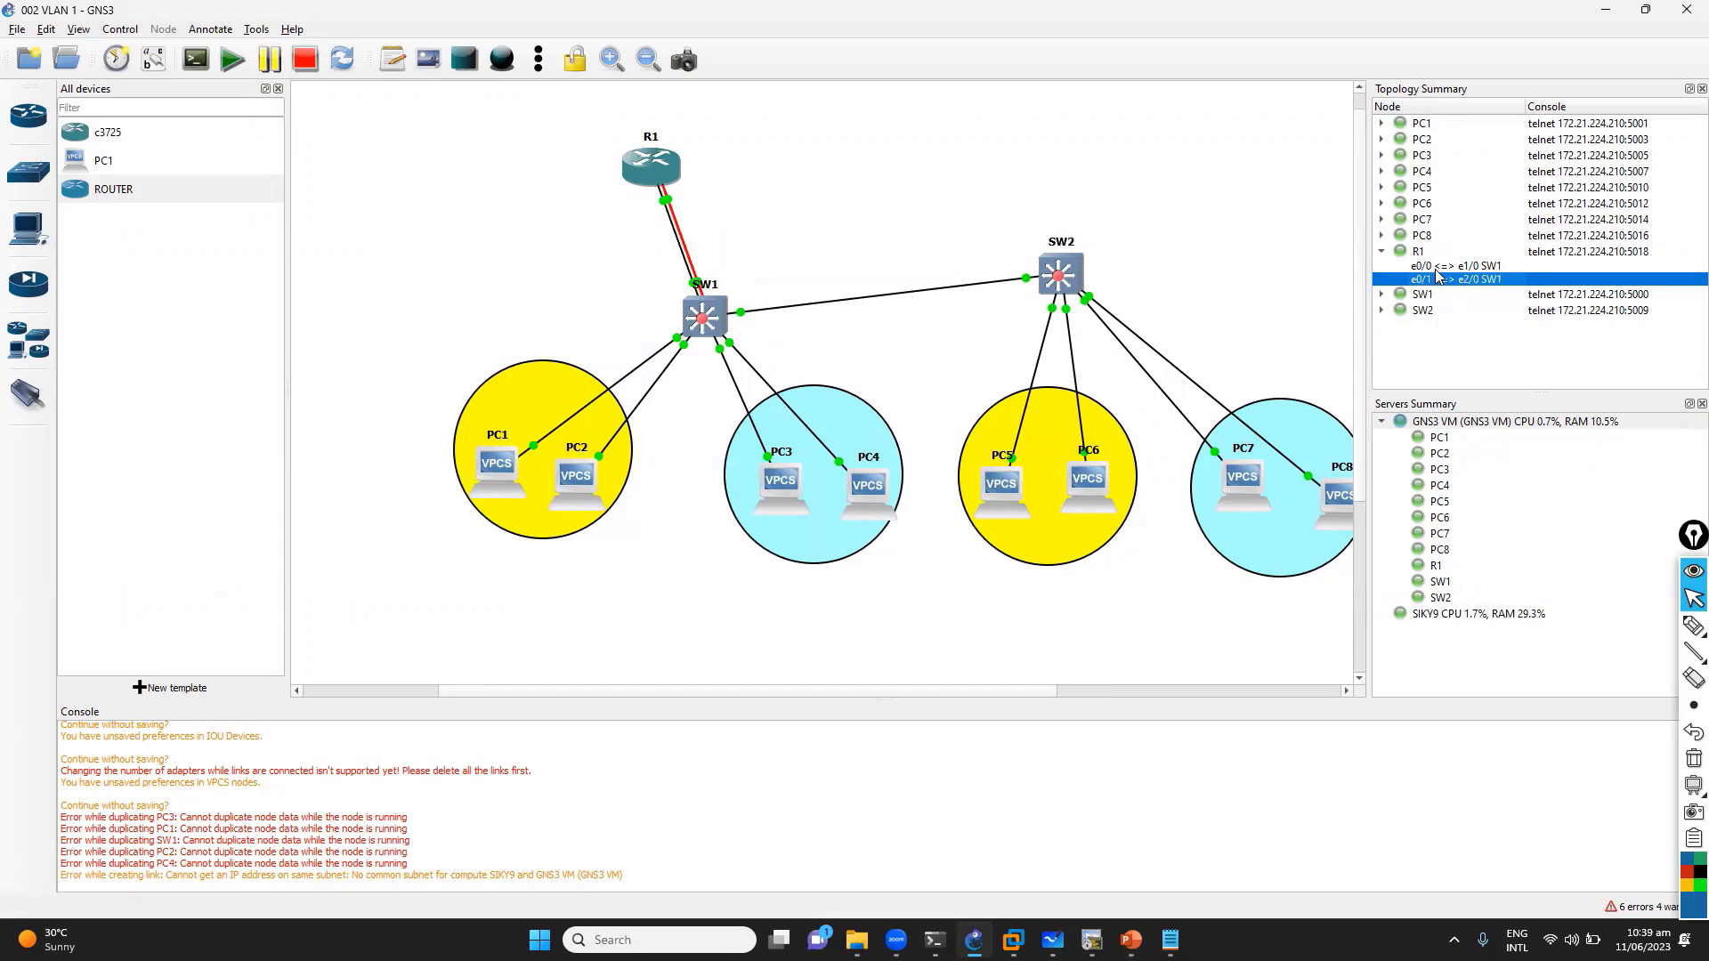
On the whiteboard diagram, cross out F0/0 and F0/1, handwrite e0/0 and e0/1 beside them, and return to GNS3
{"action": "key", "text": "alt+Tab"}
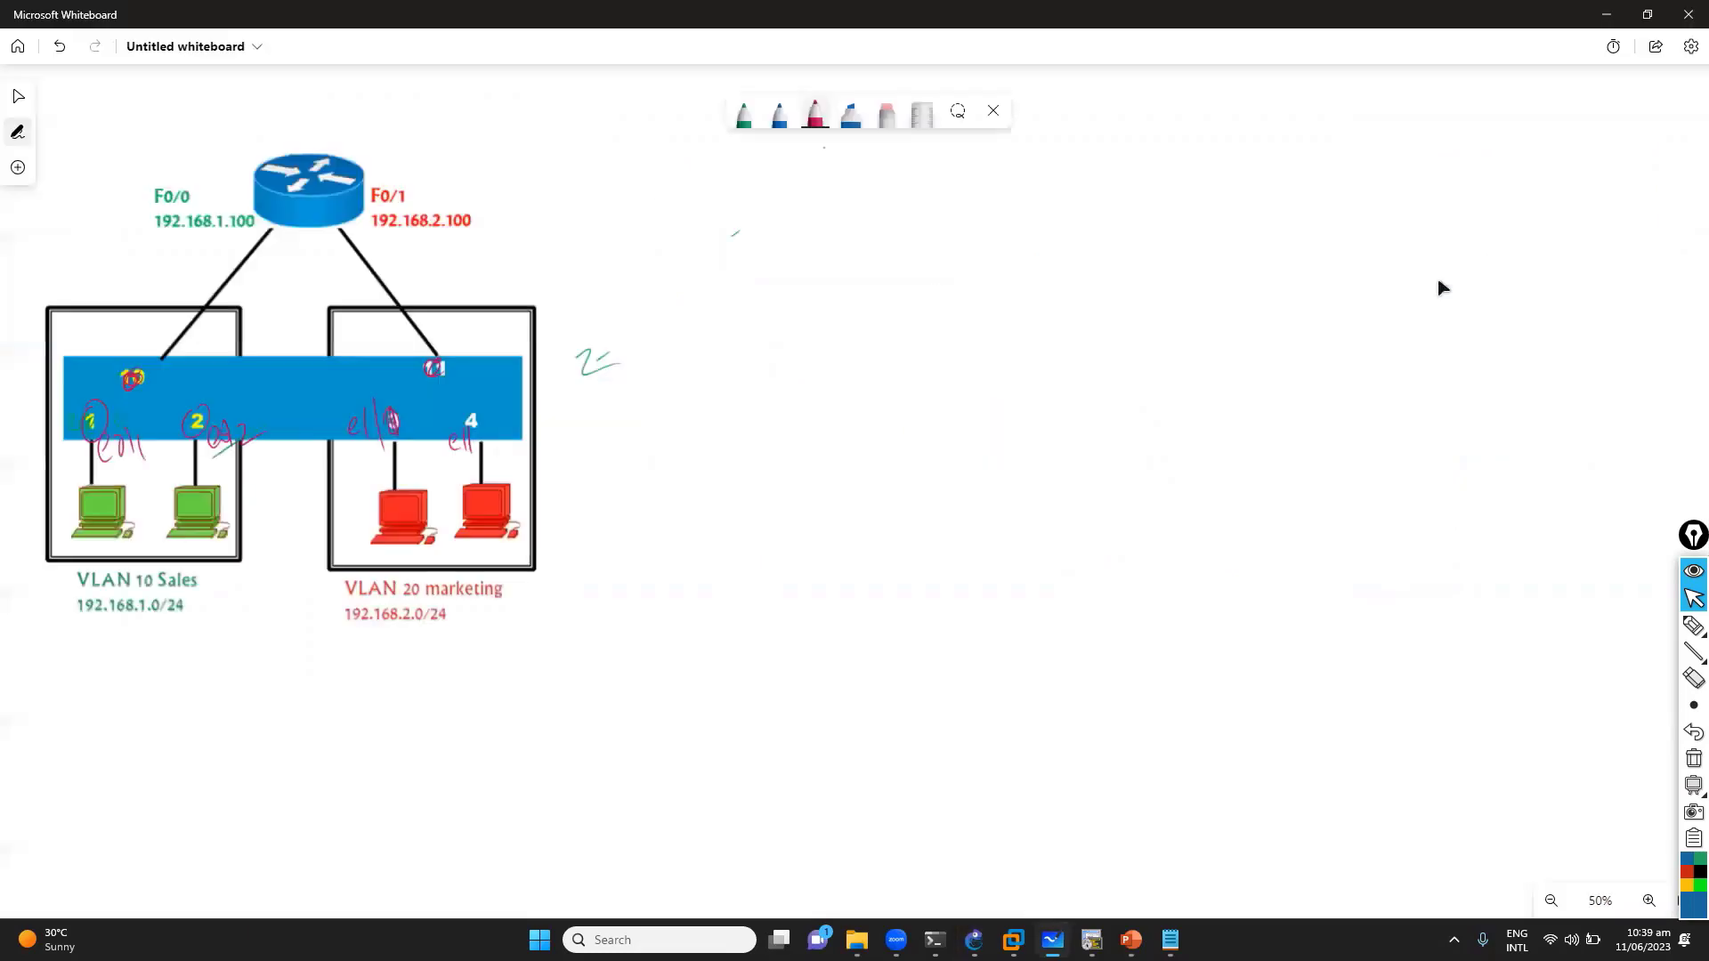
{"action": "left_click_drag", "start_coordinate": [158, 200], "coordinate": [201, 175]}
{"action": "left_click_drag", "start_coordinate": [213, 176], "coordinate": [212, 176]}
{"action": "left_click_drag", "start_coordinate": [418, 182], "coordinate": [443, 175]}
{"action": "left_click_drag", "start_coordinate": [462, 156], "coordinate": [457, 174]}
{"action": "left_click_drag", "start_coordinate": [459, 171], "coordinate": [457, 200]}
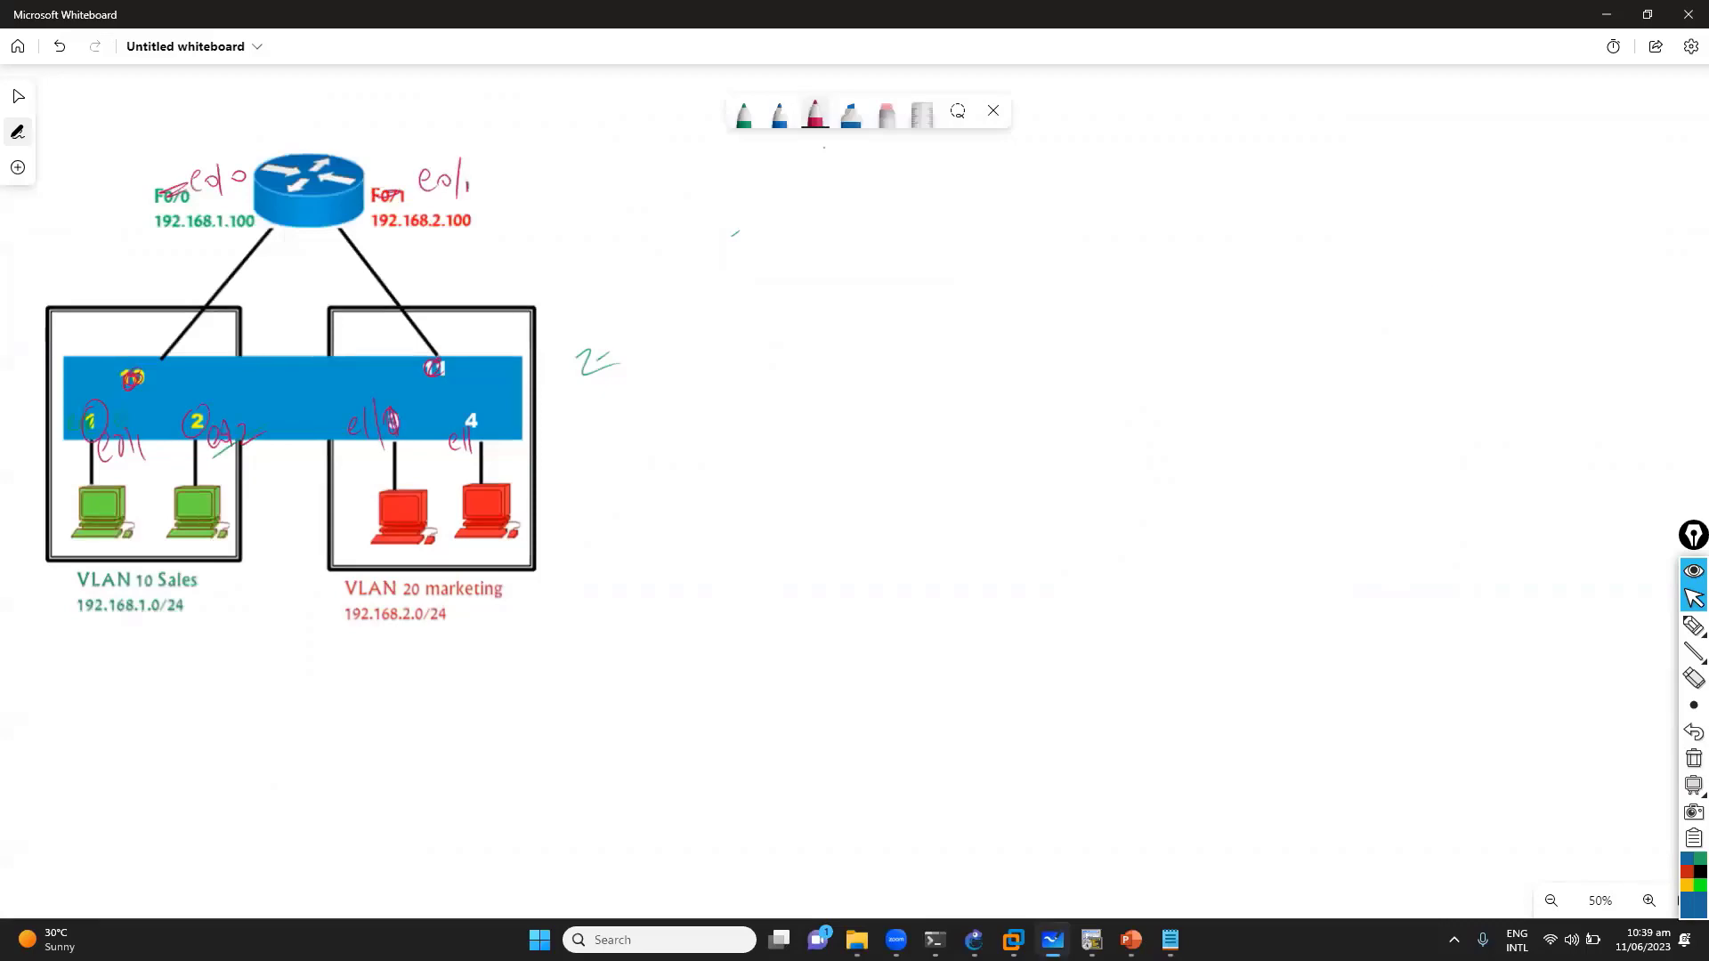
{"action": "key", "text": "alt+Tab"}
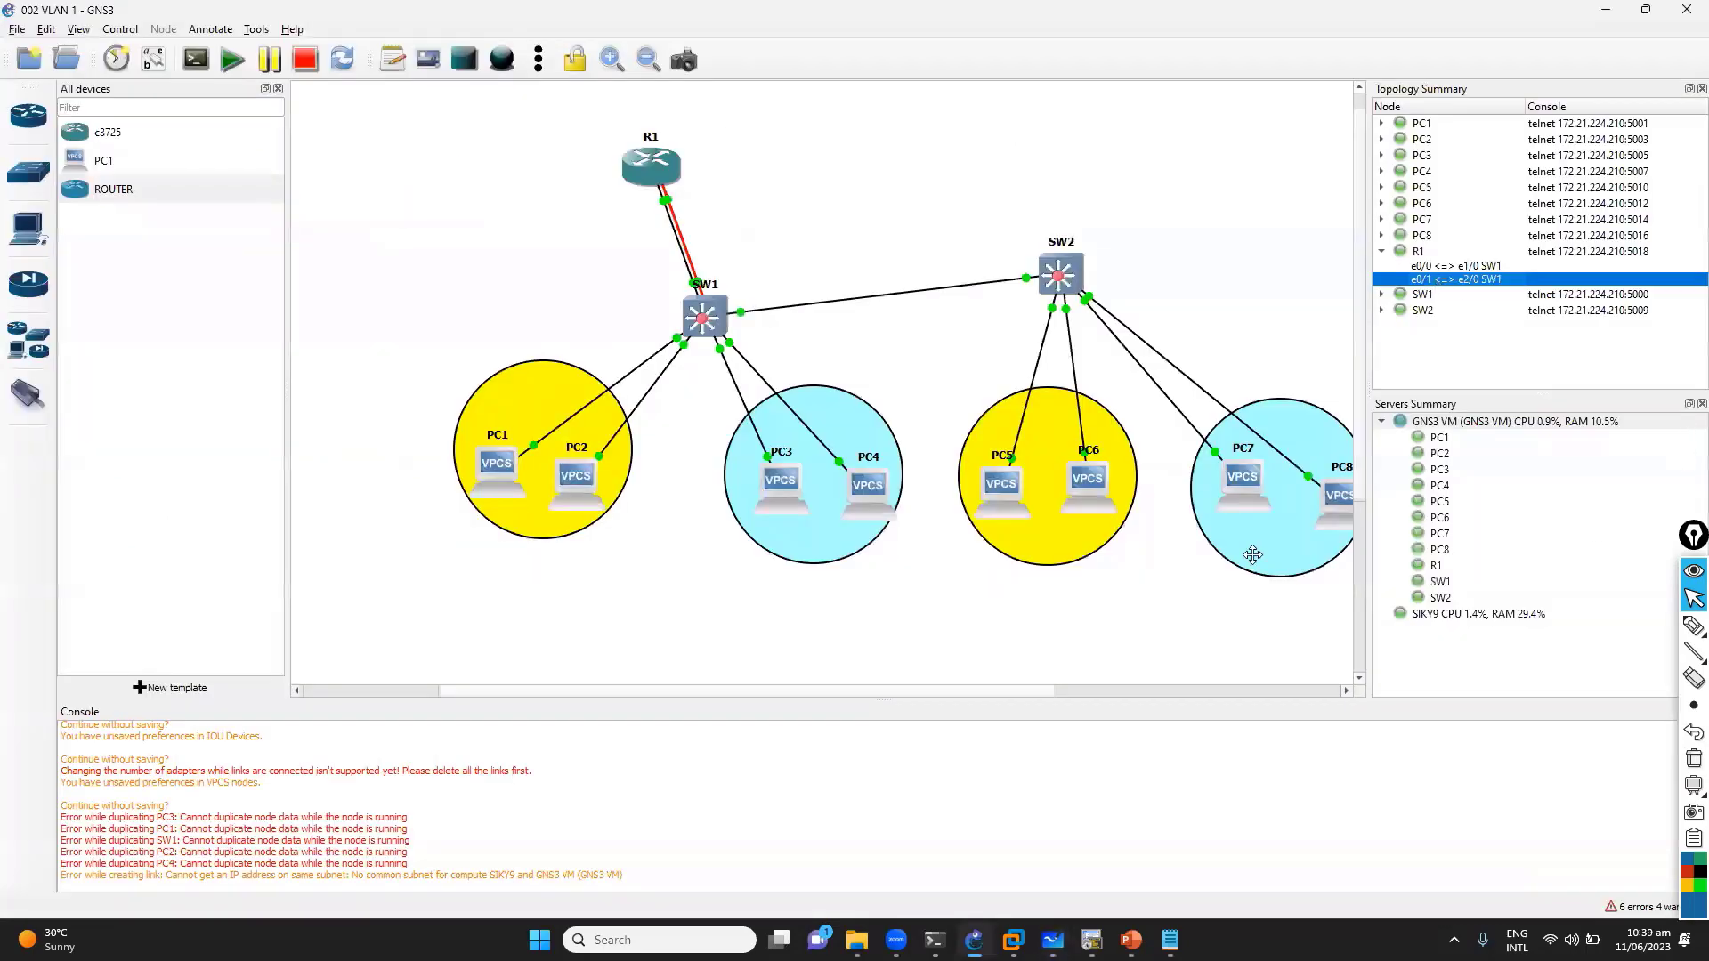
Compare R1's two links to SW1 in the GNS3 topology summary with the interface labels on the whiteboard diagram
{"action": "key", "text": "alt+Tab"}
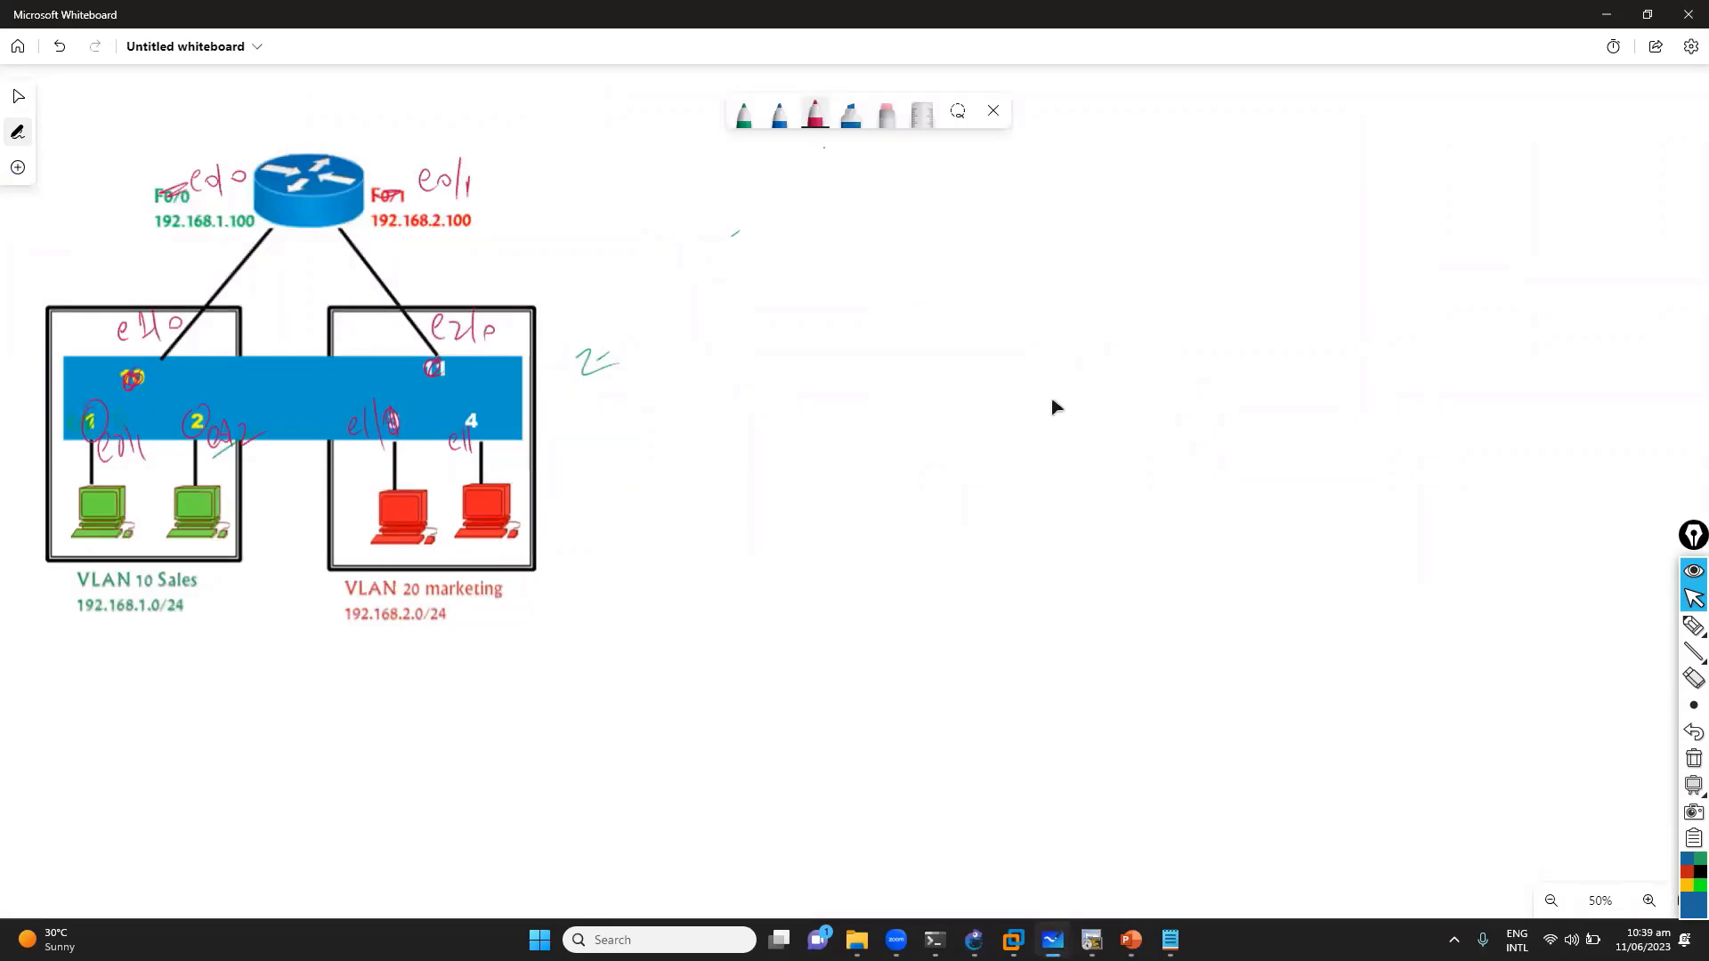
{"action": "key", "text": "alt+Tab"}
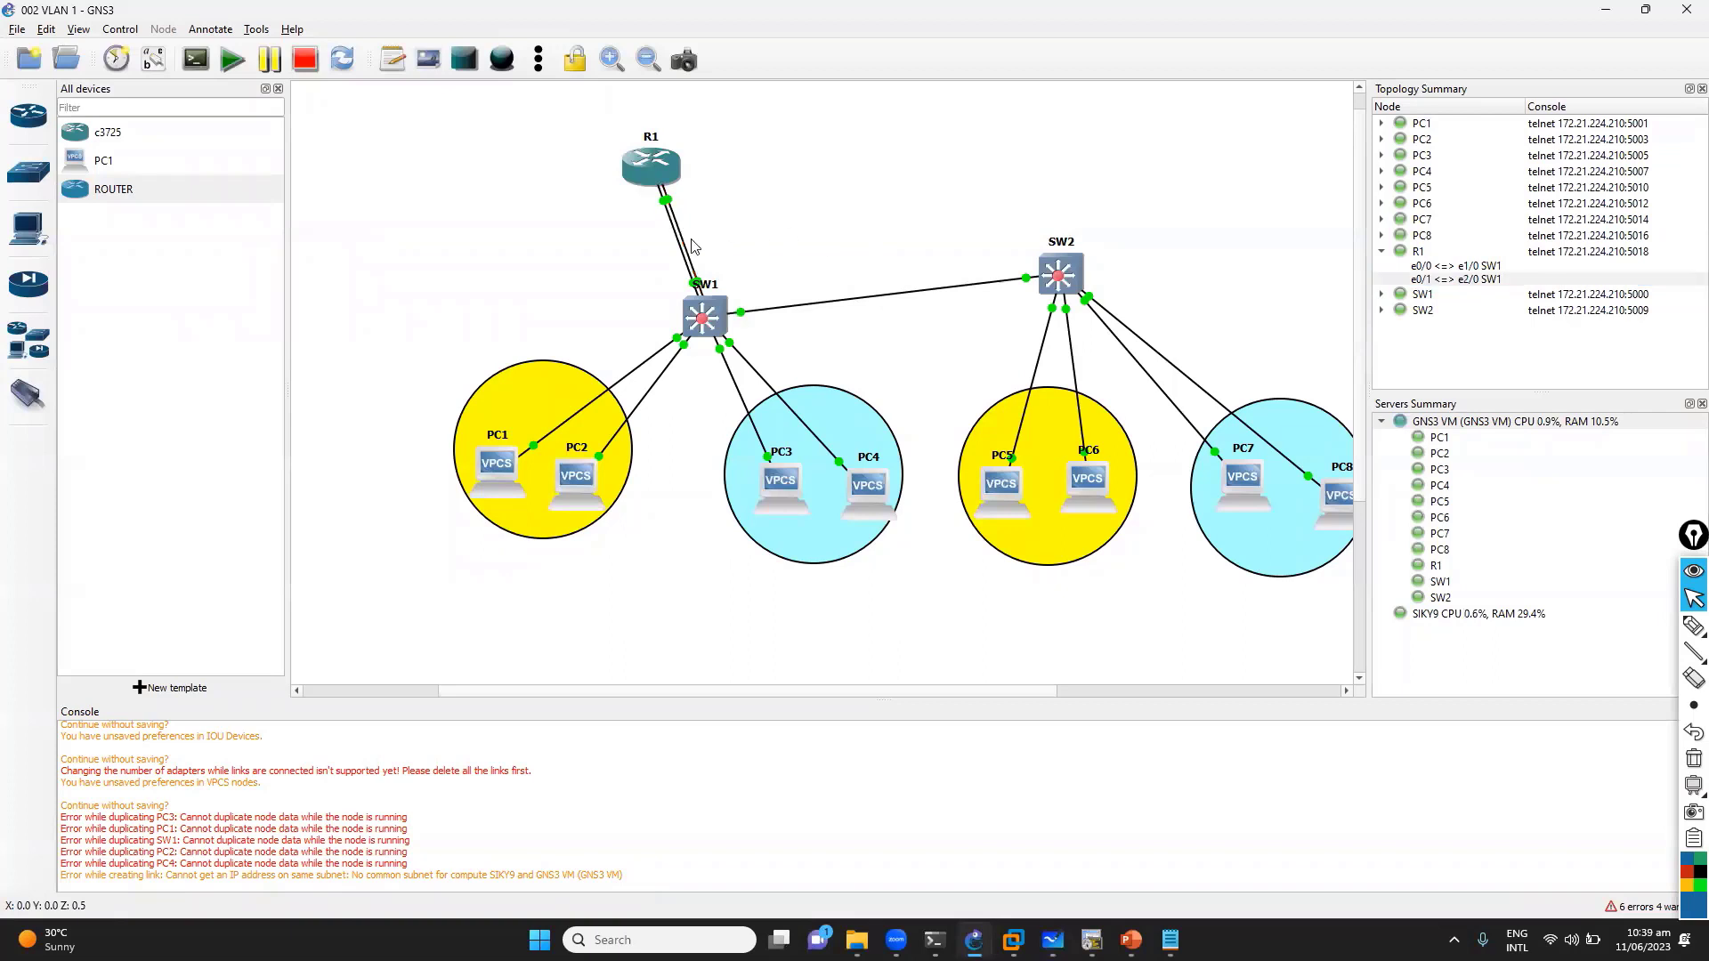
{"action": "left_click", "coordinate": [1422, 281]}
{"action": "left_click", "coordinate": [1419, 266]}
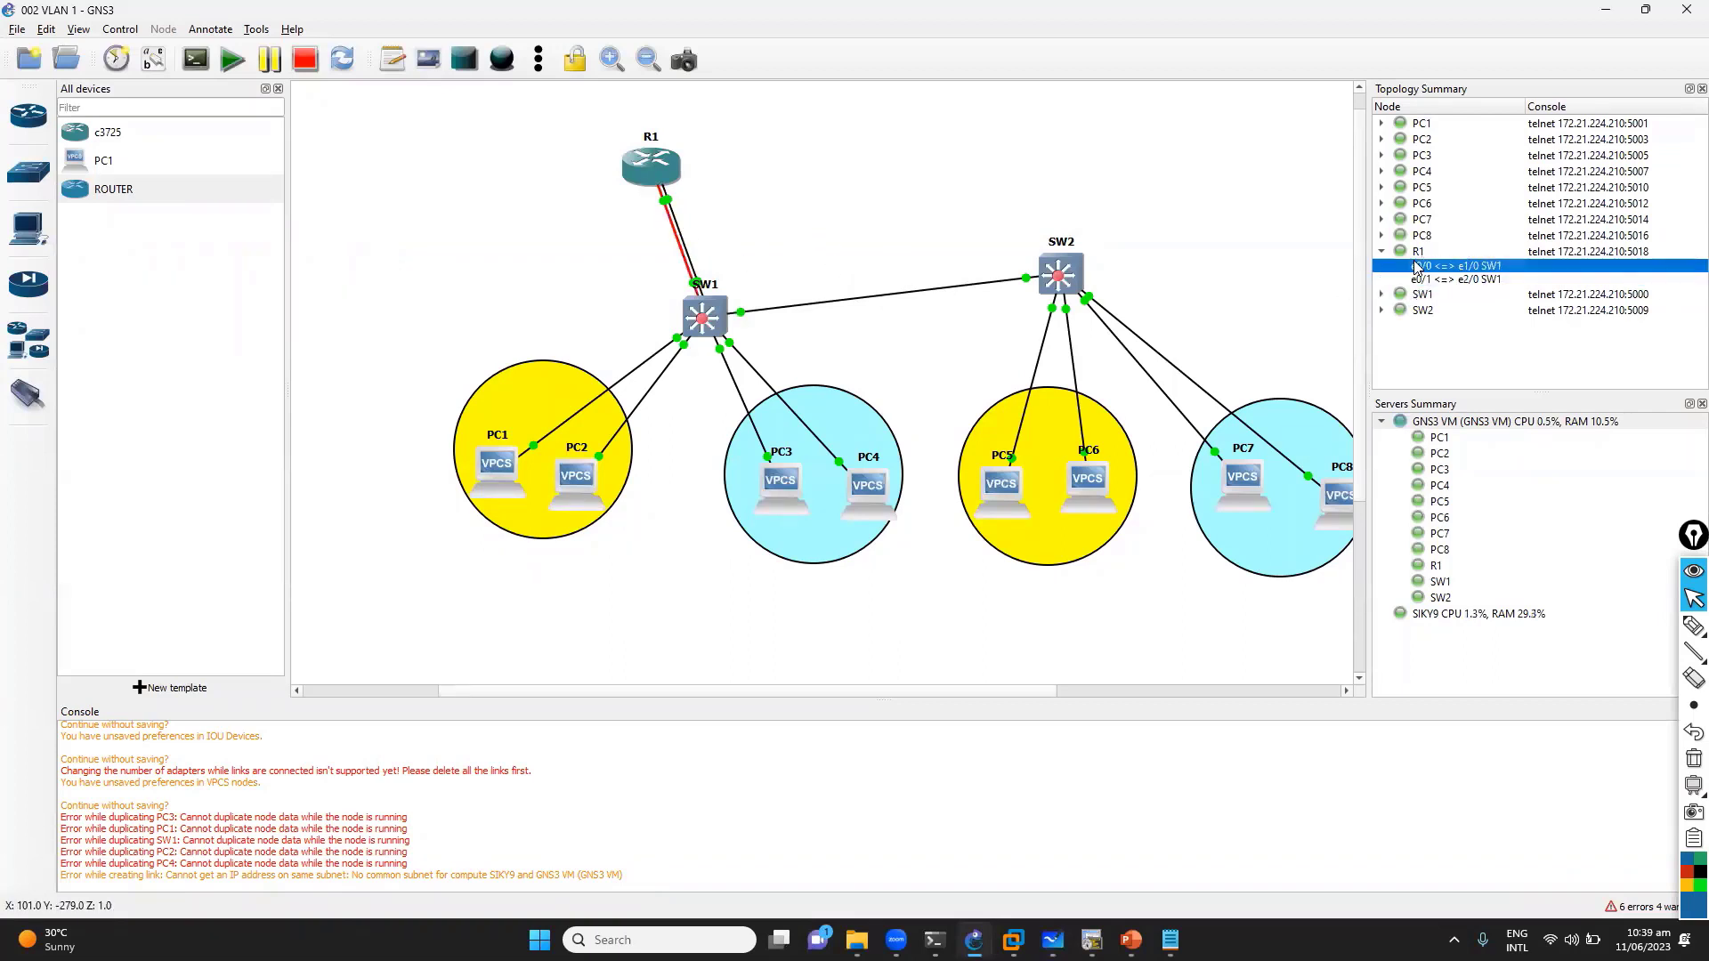
{"action": "key", "text": "alt+Tab"}
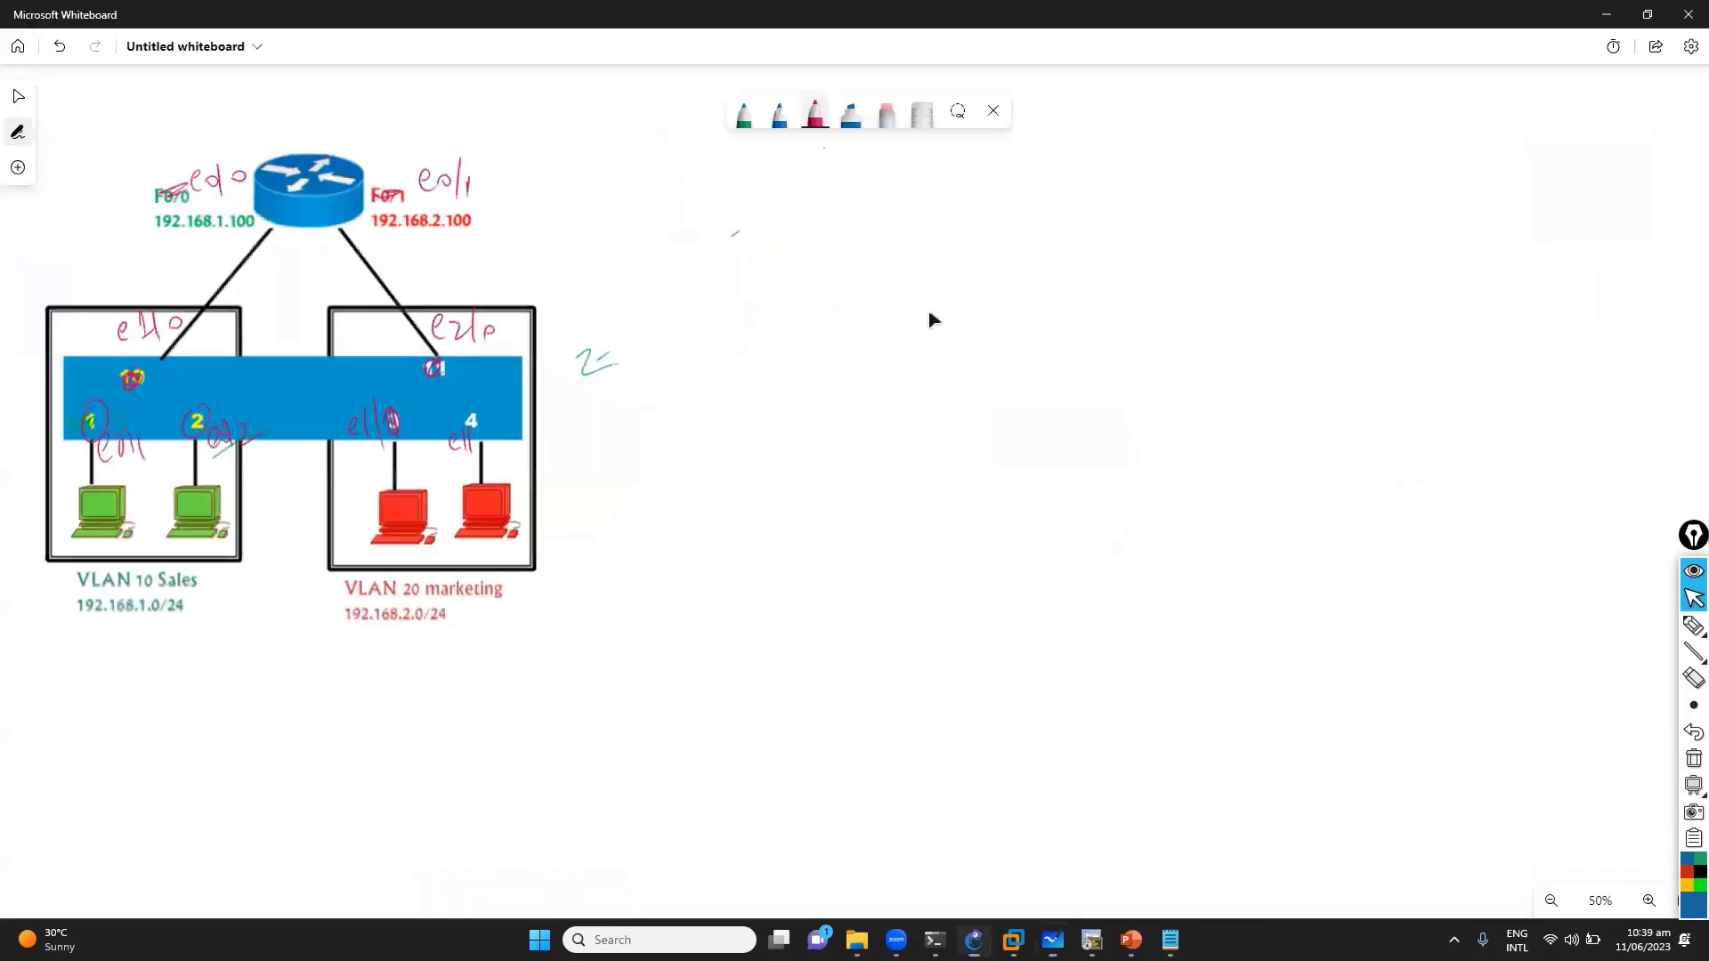
{"action": "key", "text": "alt+Tab"}
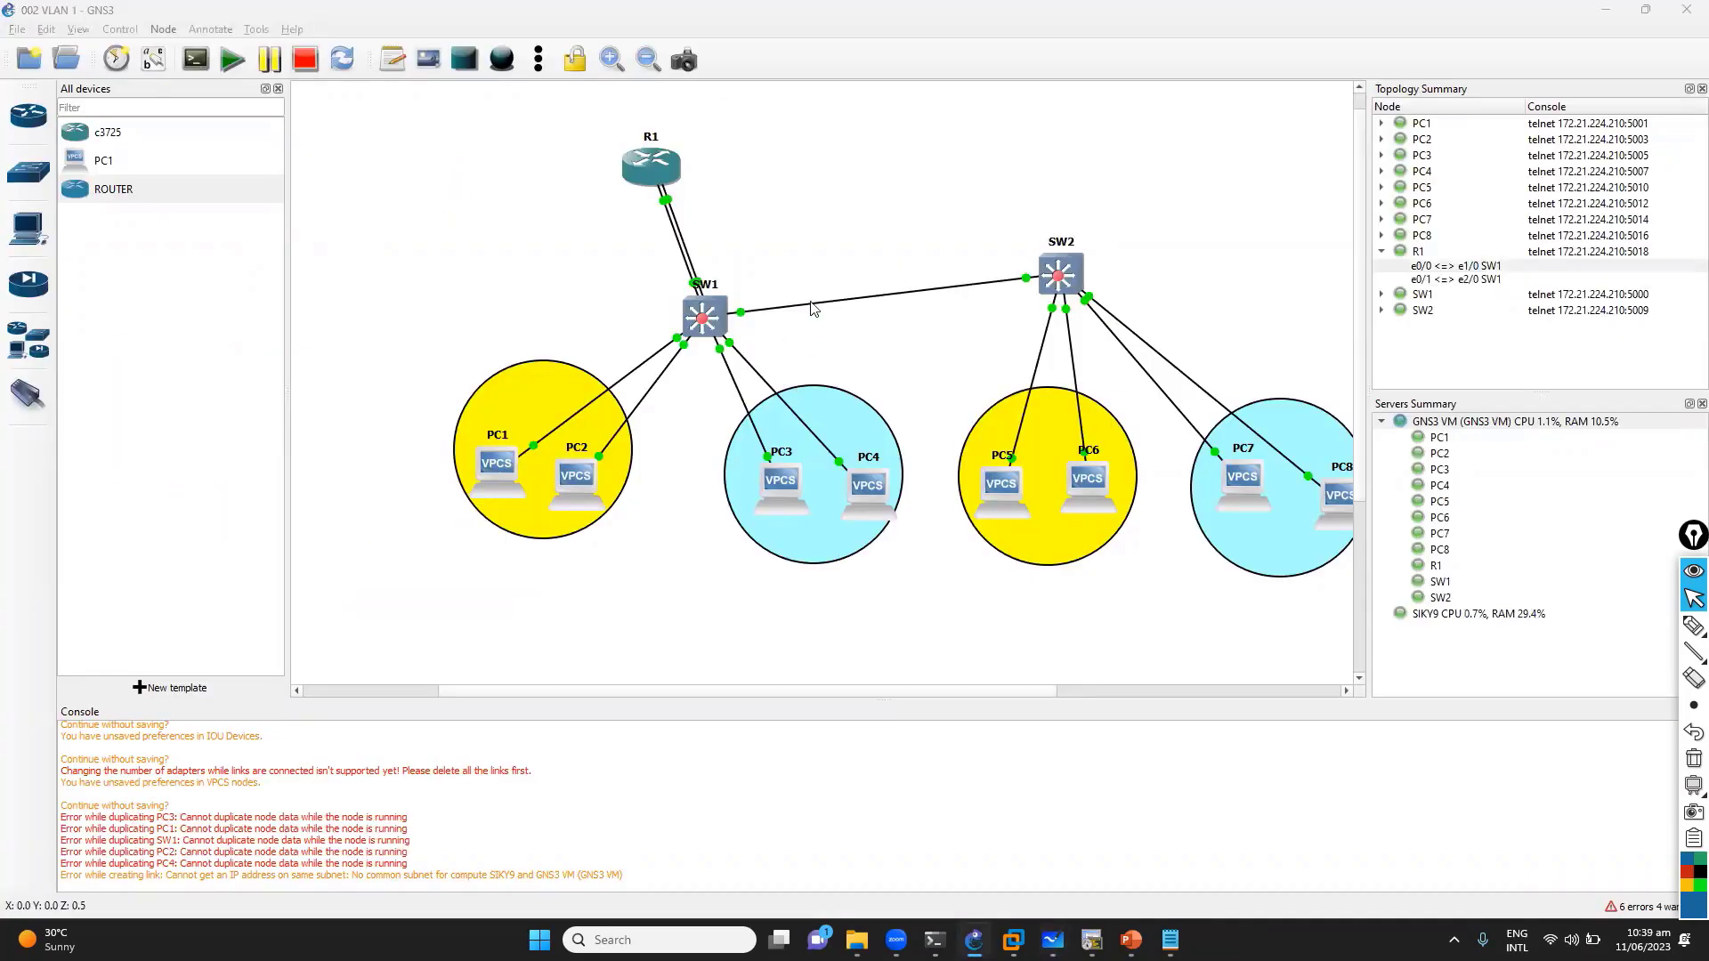
{"action": "key", "text": "alt+Tab"}
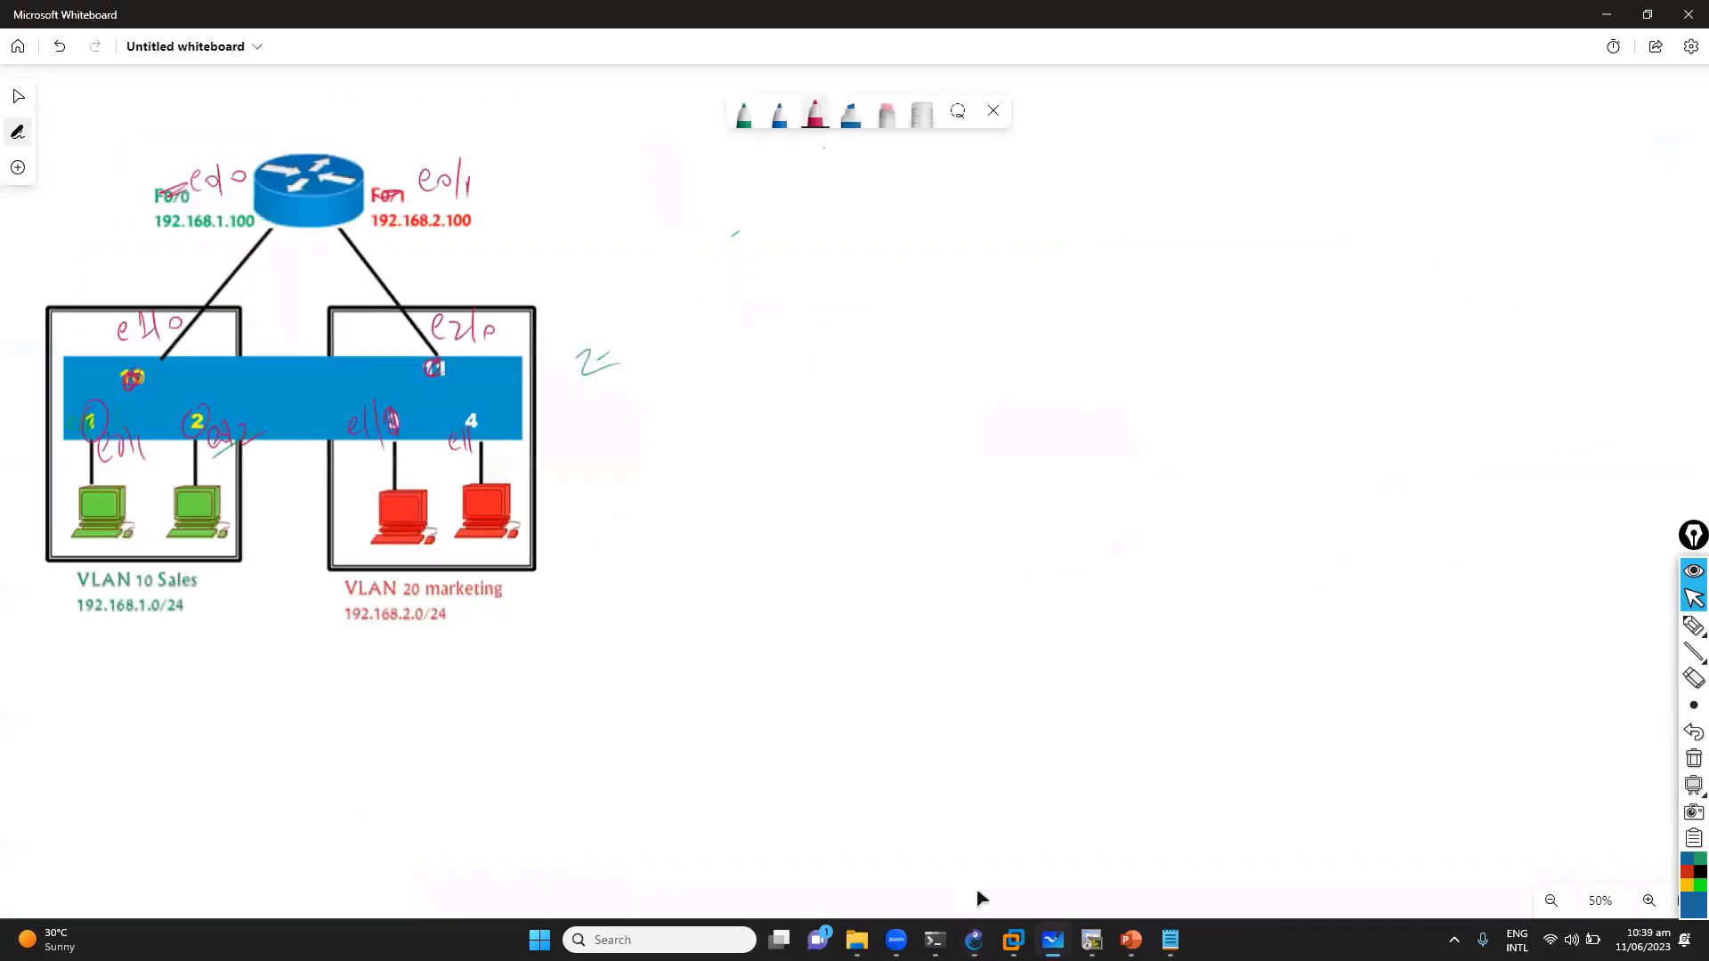
Switch to R1's console in SecureCRT and enter global configuration mode with conf t
{"action": "mouse_move", "coordinate": [1130, 939]}
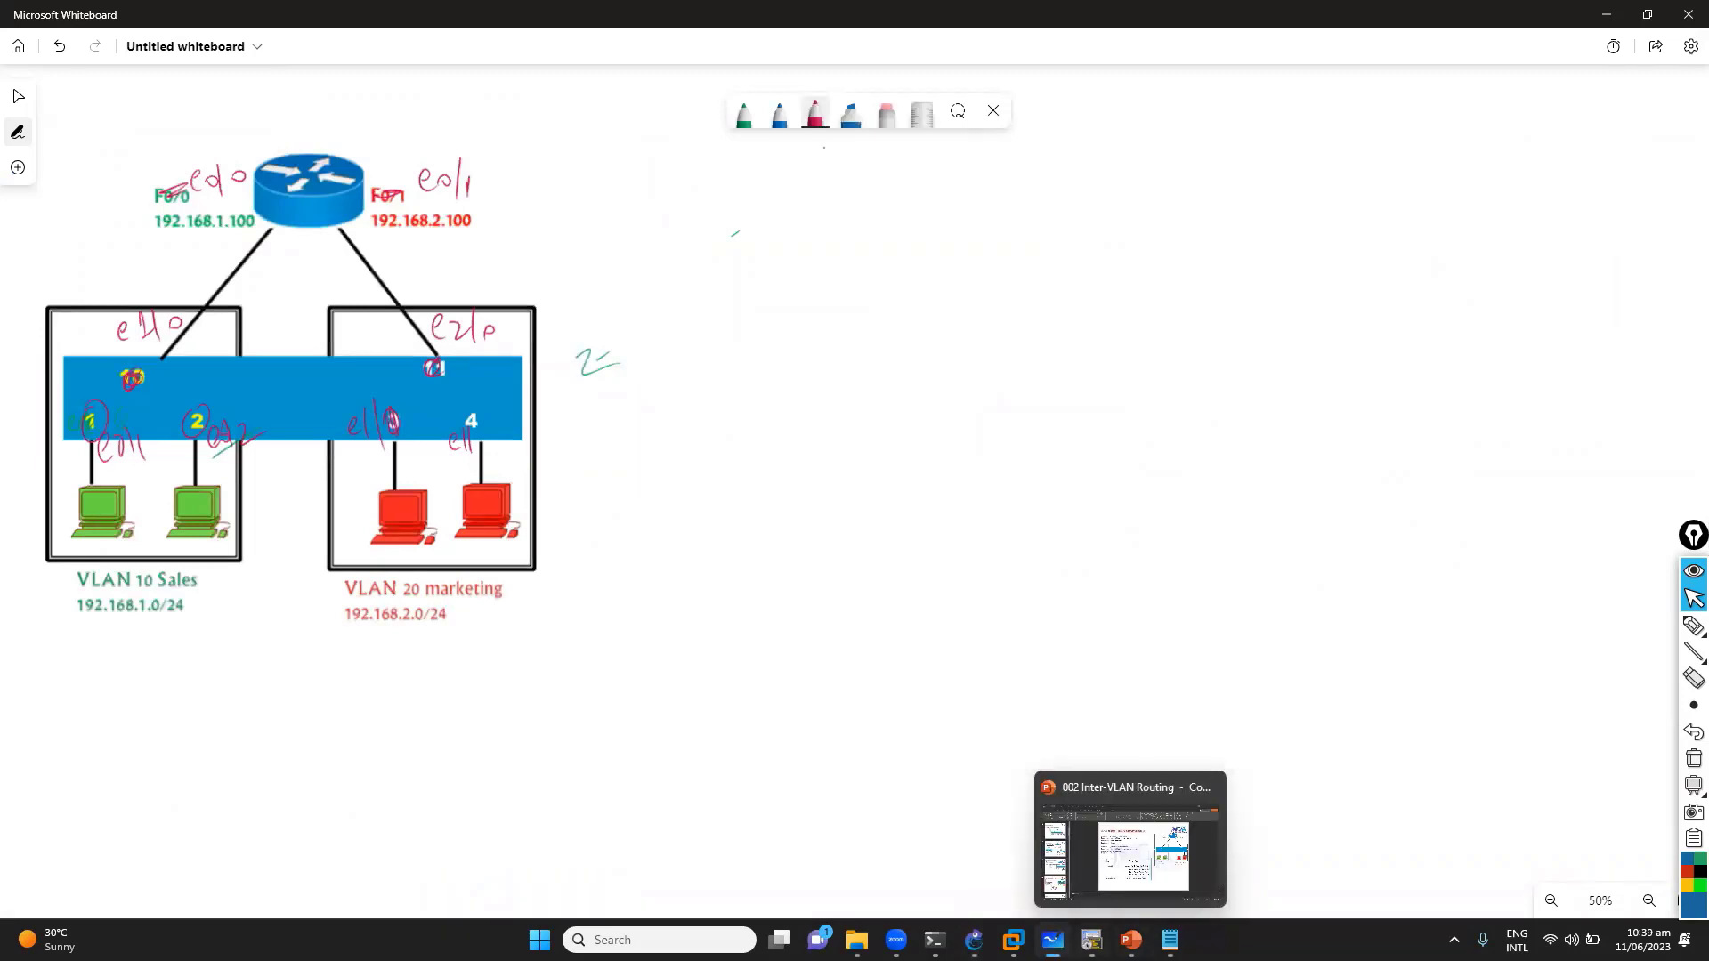
{"action": "left_click", "coordinate": [1091, 939]}
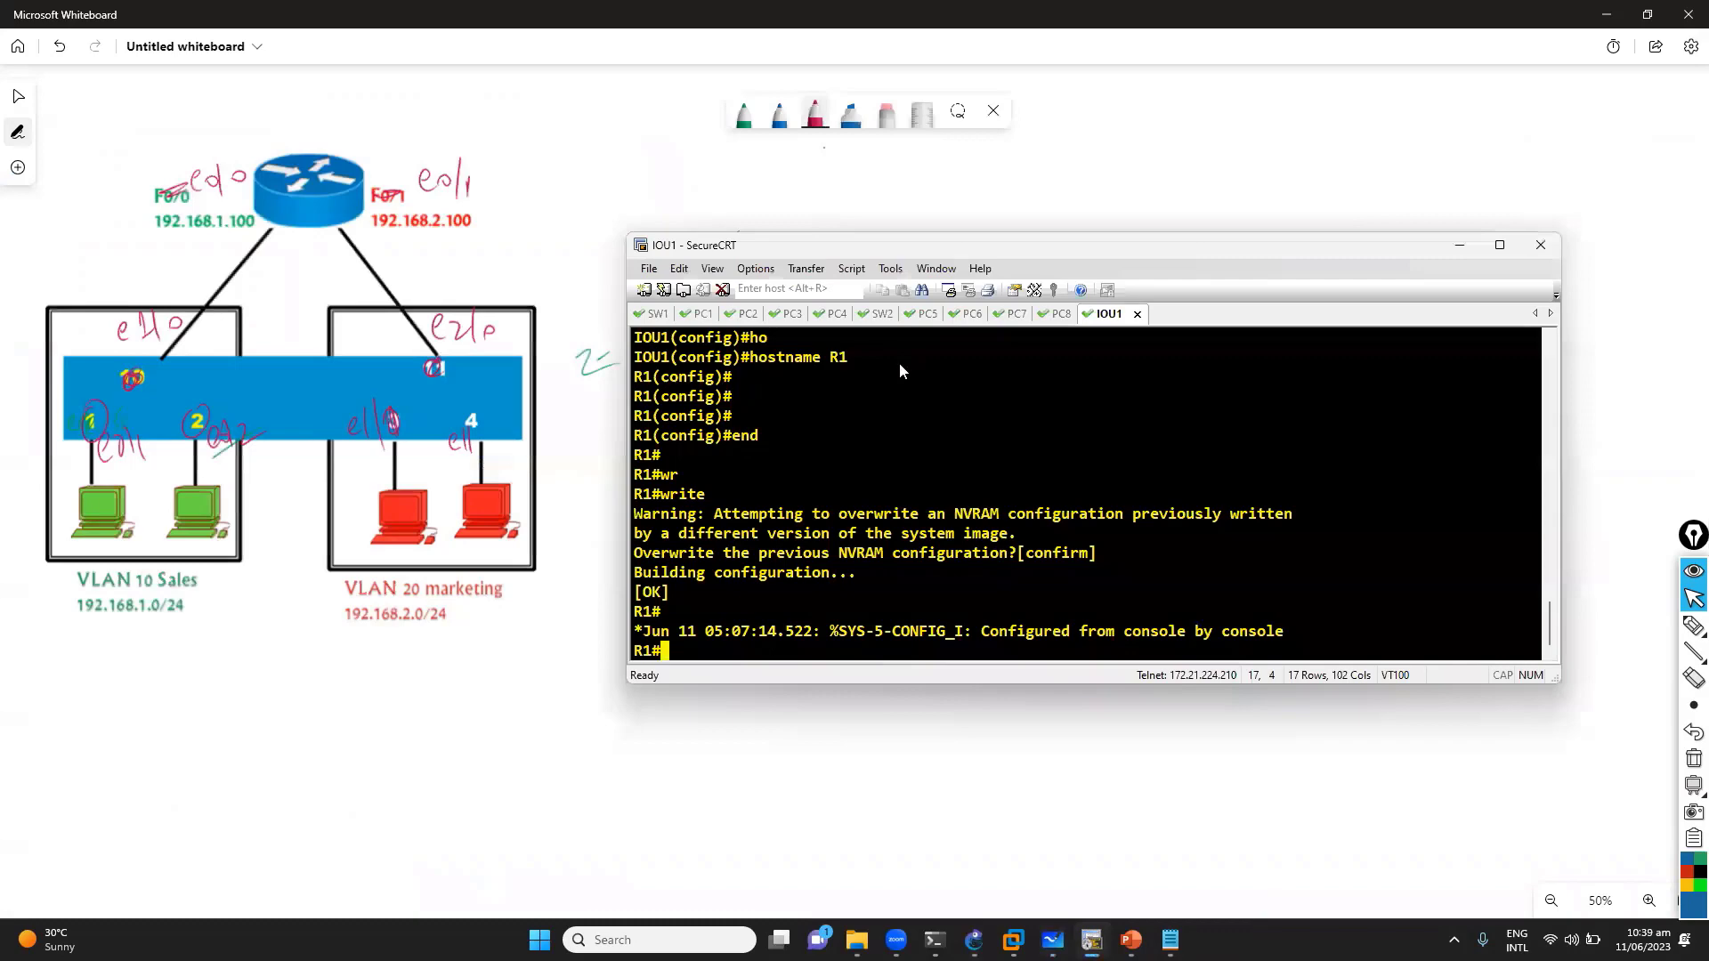
{"action": "key", "text": "alt+Tab"}
{"action": "key", "text": "alt+Tab"}
{"action": "key", "text": "Return"}
{"action": "key", "text": "Return"}
{"action": "key", "text": "Return"}
{"action": "key", "text": "Return"}
{"action": "key", "text": "Return"}
{"action": "type", "text": "cofn"}
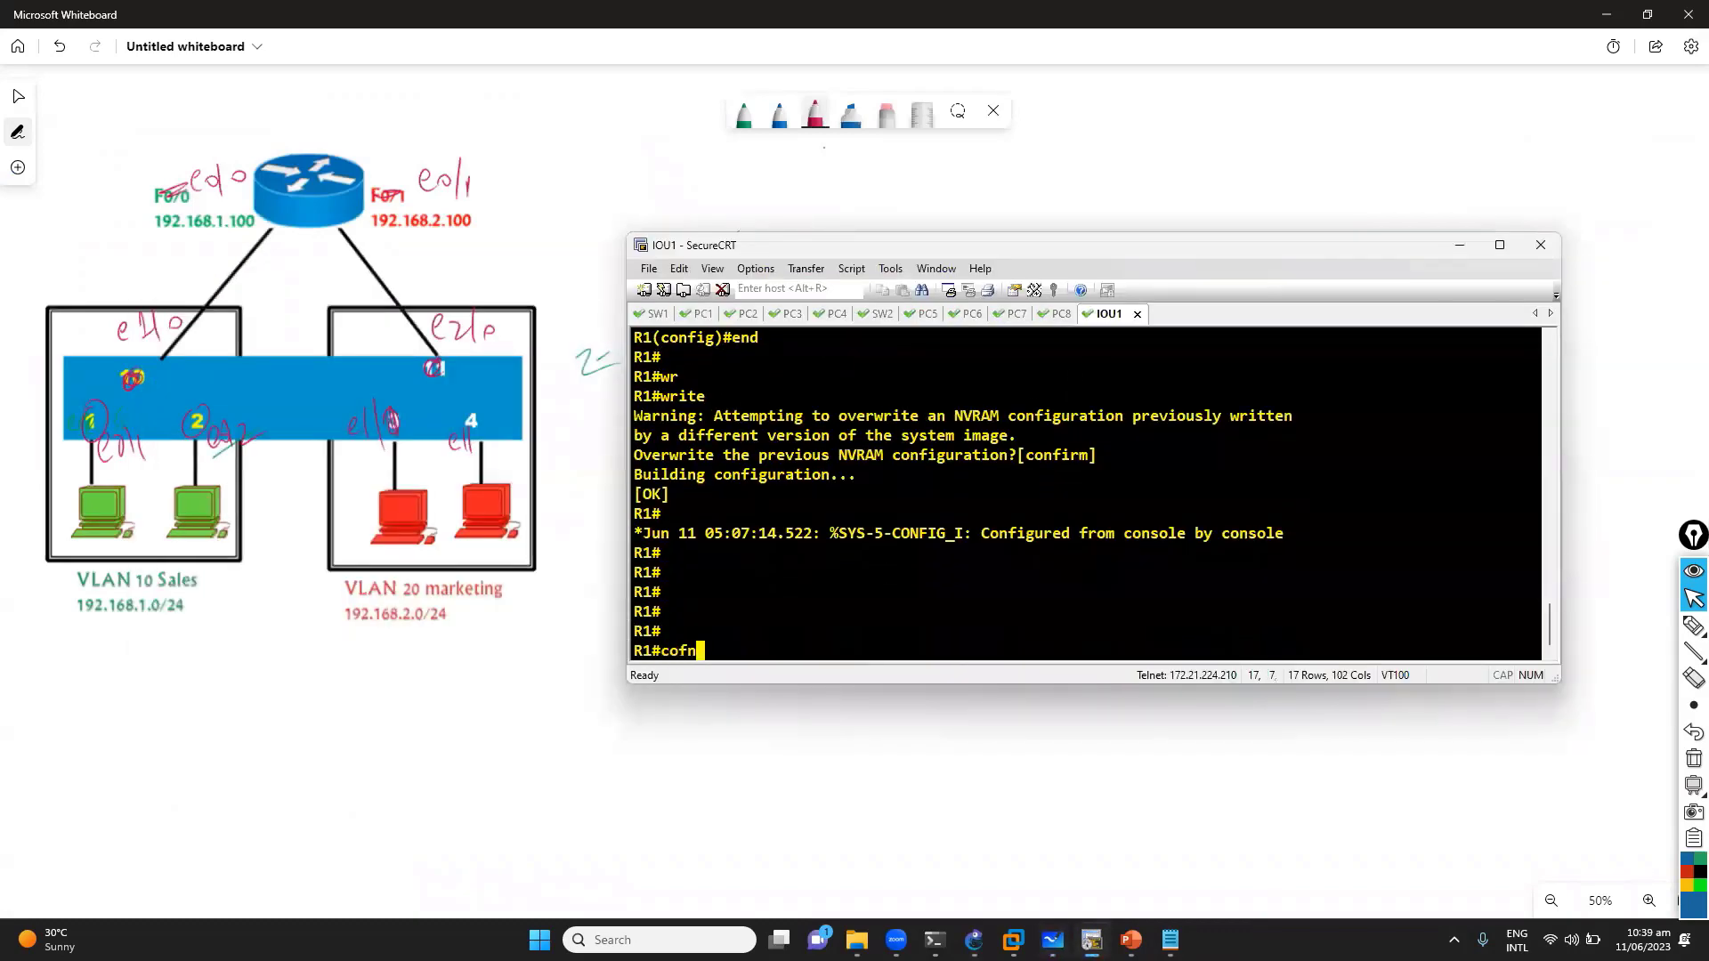
{"action": "type", "text": " t"}
{"action": "key", "text": "Return"}
{"action": "key", "text": "Return"}
{"action": "type", "text": "conf t"}
{"action": "key", "text": "Return"}
{"action": "key", "text": "Return"}
Assign IP address 192.168.1.100 with mask 255.255.255.0 to R1's interface e0/0
{"action": "type", "text": "int e"}
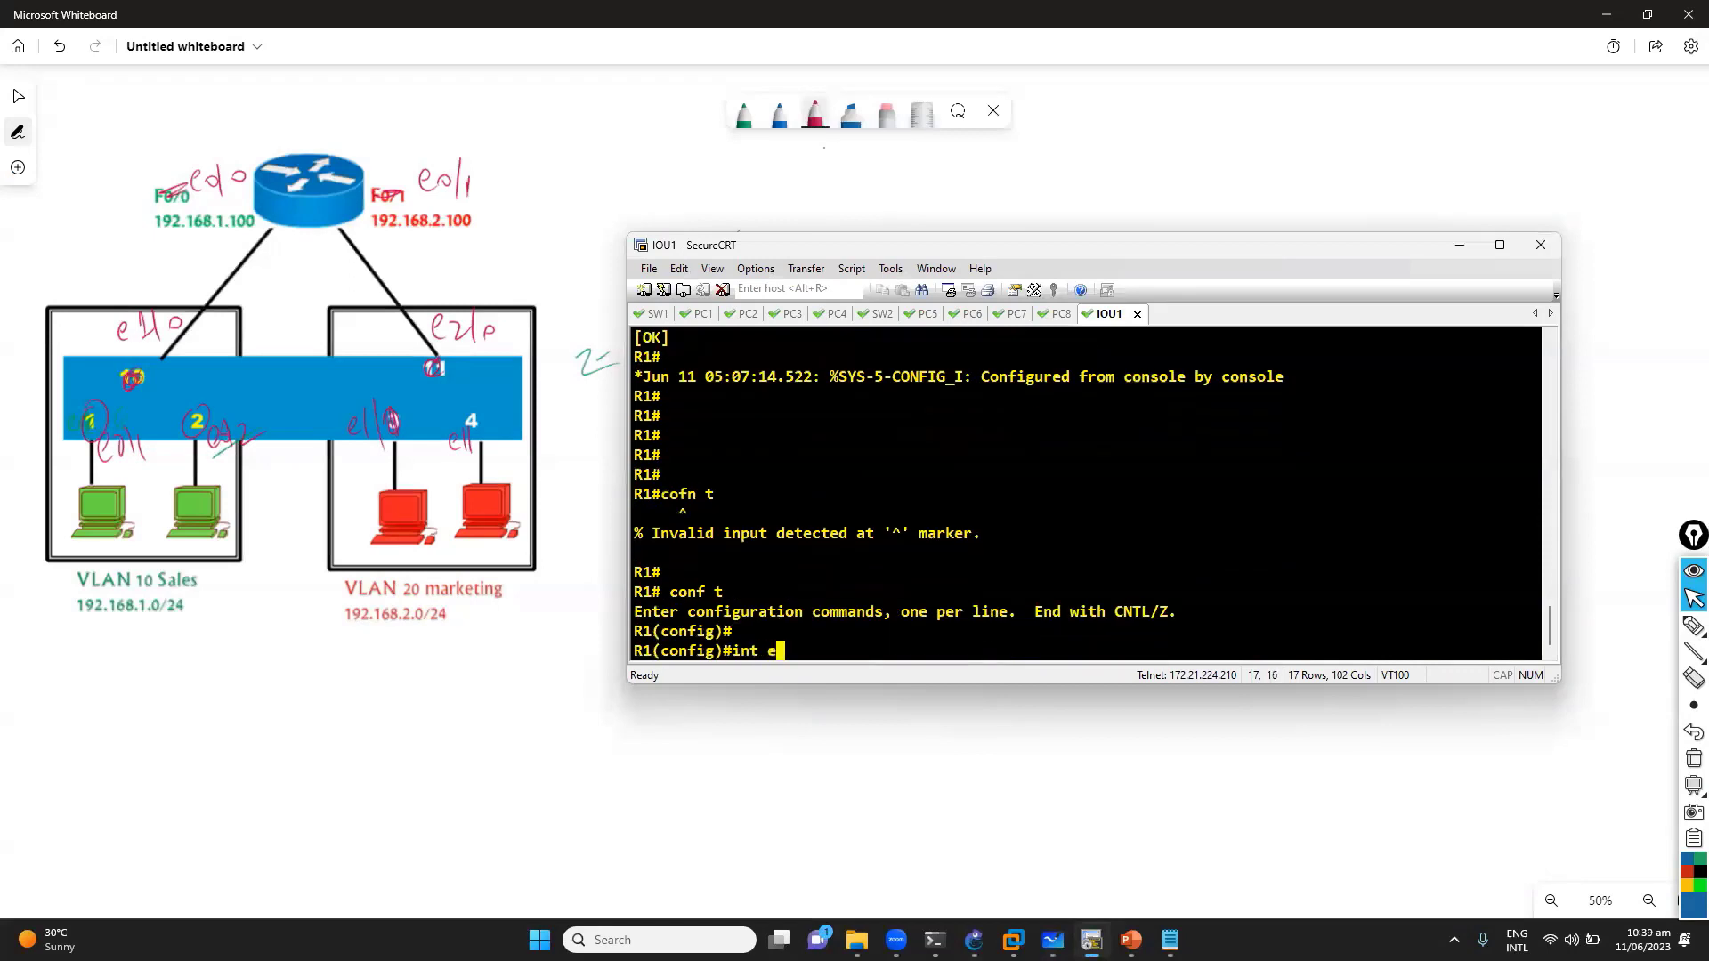
{"action": "type", "text": "0/0"}
{"action": "key", "text": "Return"}
{"action": "type", "text": "ip add"}
{"action": "key", "text": "Tab"}
{"action": "type", "text": "1"}
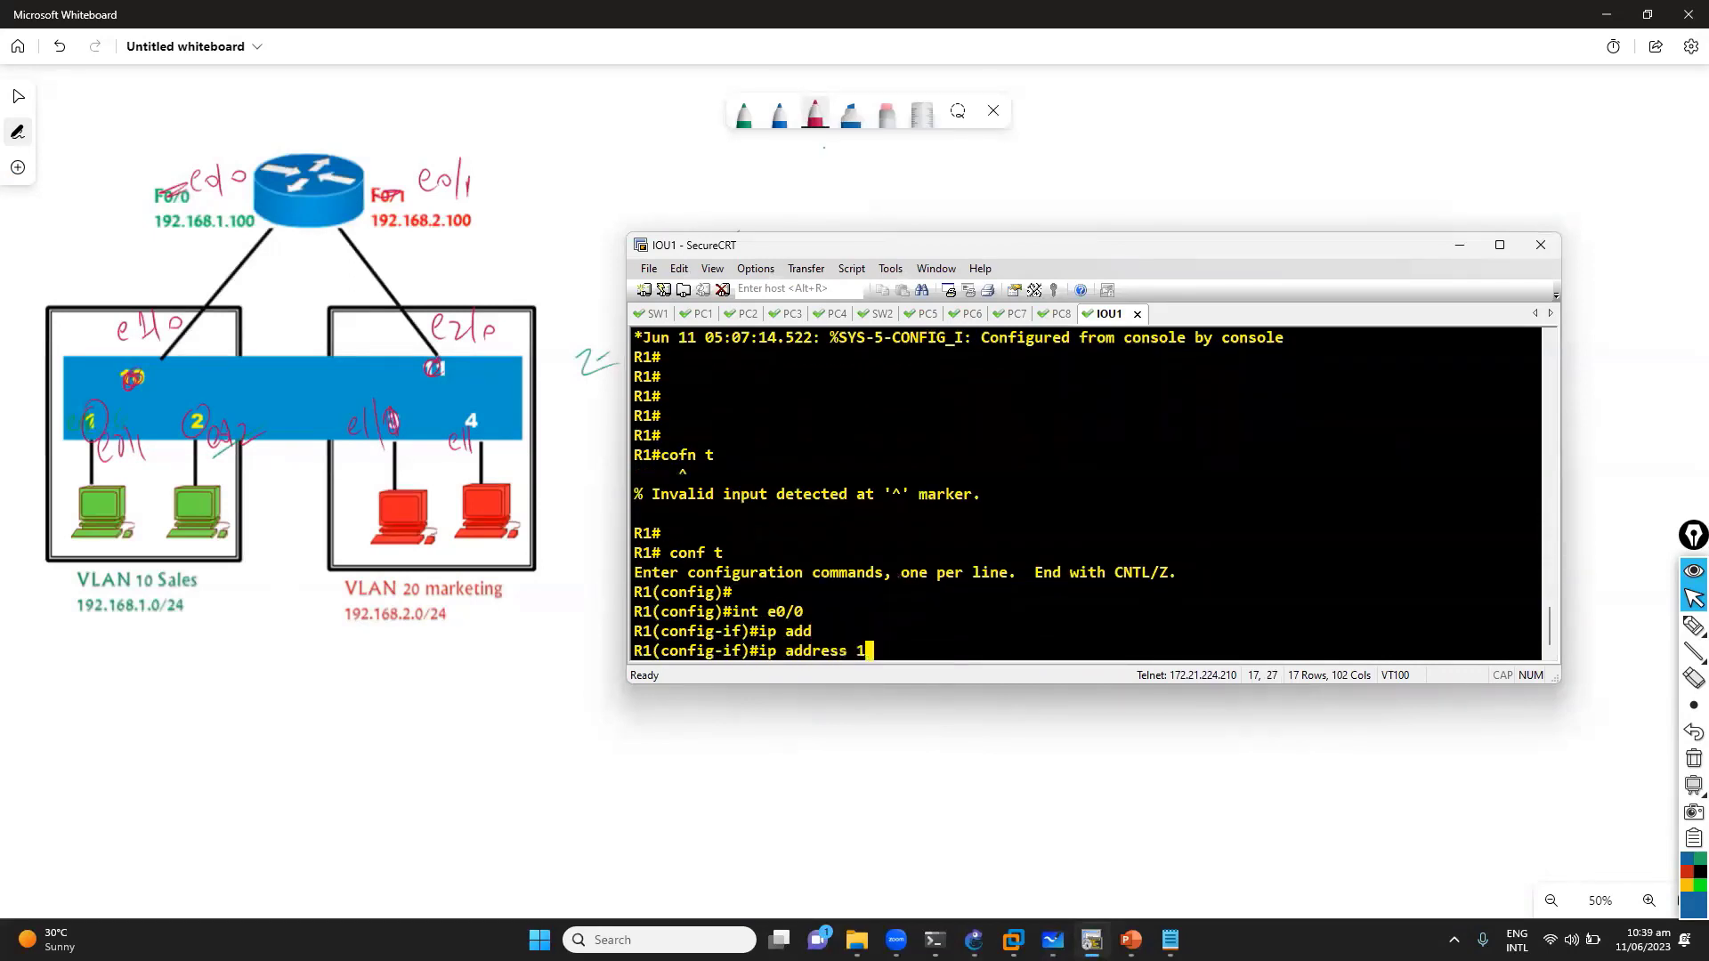
{"action": "type", "text": "92.168.1.100 2"}
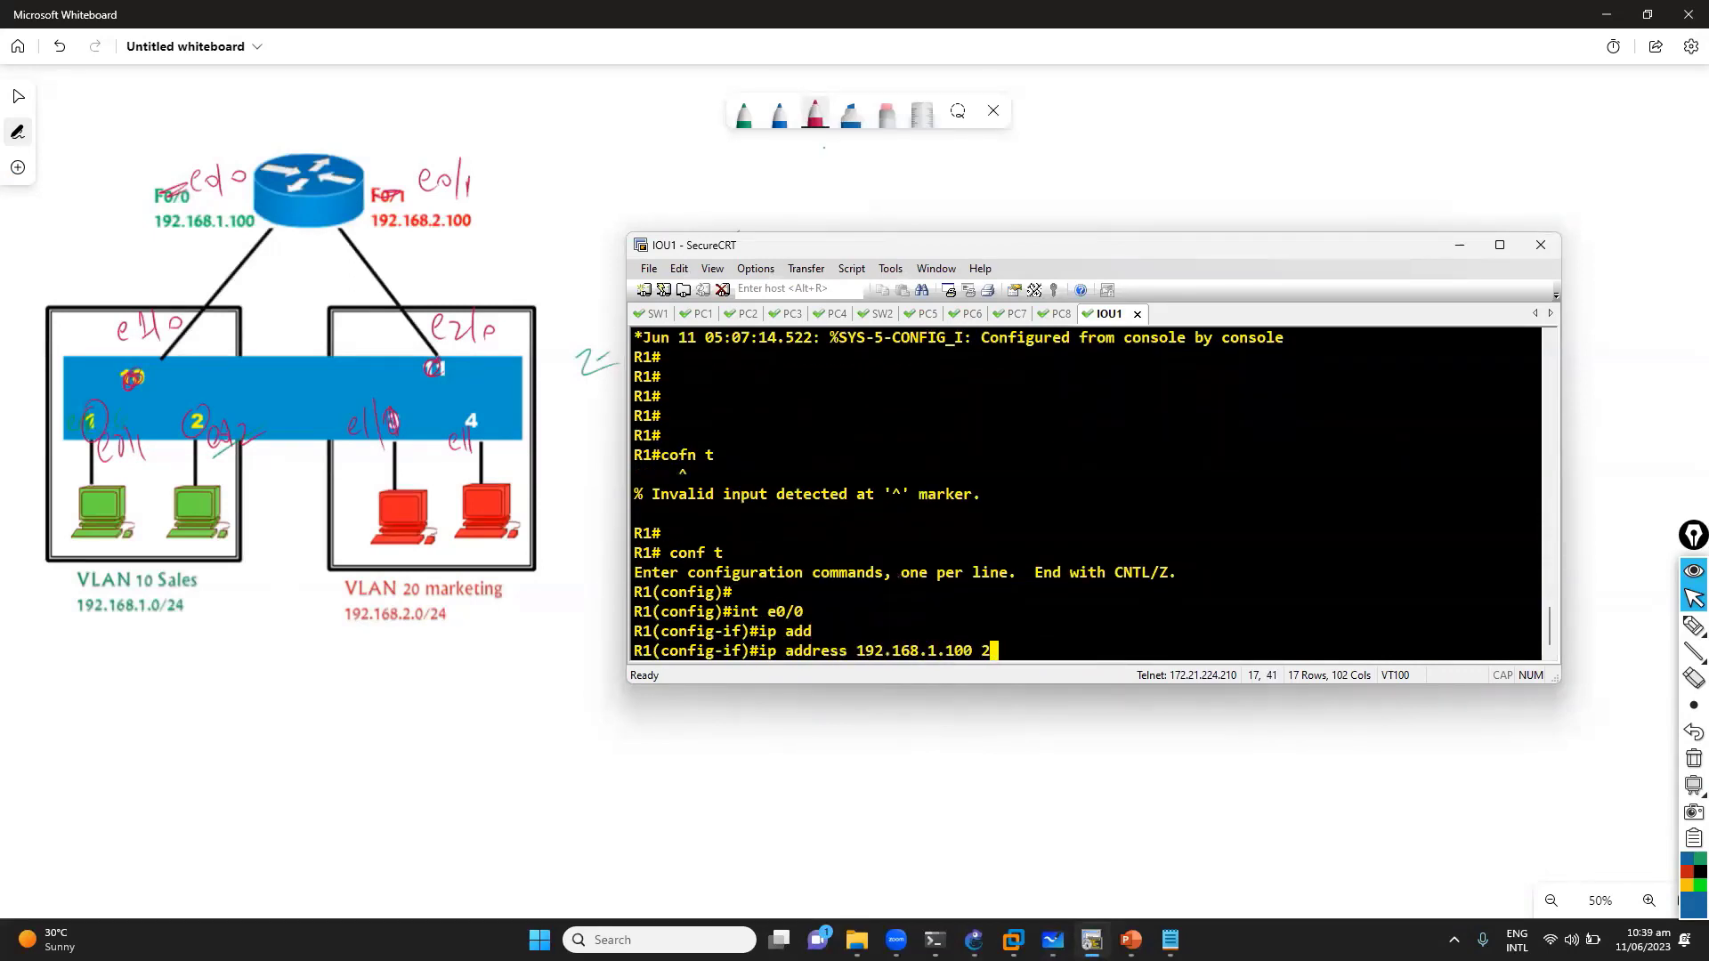
{"action": "type", "text": "55.255.255.0"}
{"action": "key", "text": "Return"}
Enable interface e0/0 with no shutdown and exit its interface configuration
{"action": "type", "text": "no sh"}
{"action": "key", "text": "Tab"}
{"action": "key", "text": "Return"}
{"action": "key", "text": "Return"}
{"action": "type", "text": "exit"}
{"action": "key", "text": "Return"}
{"action": "key", "text": "Return"}
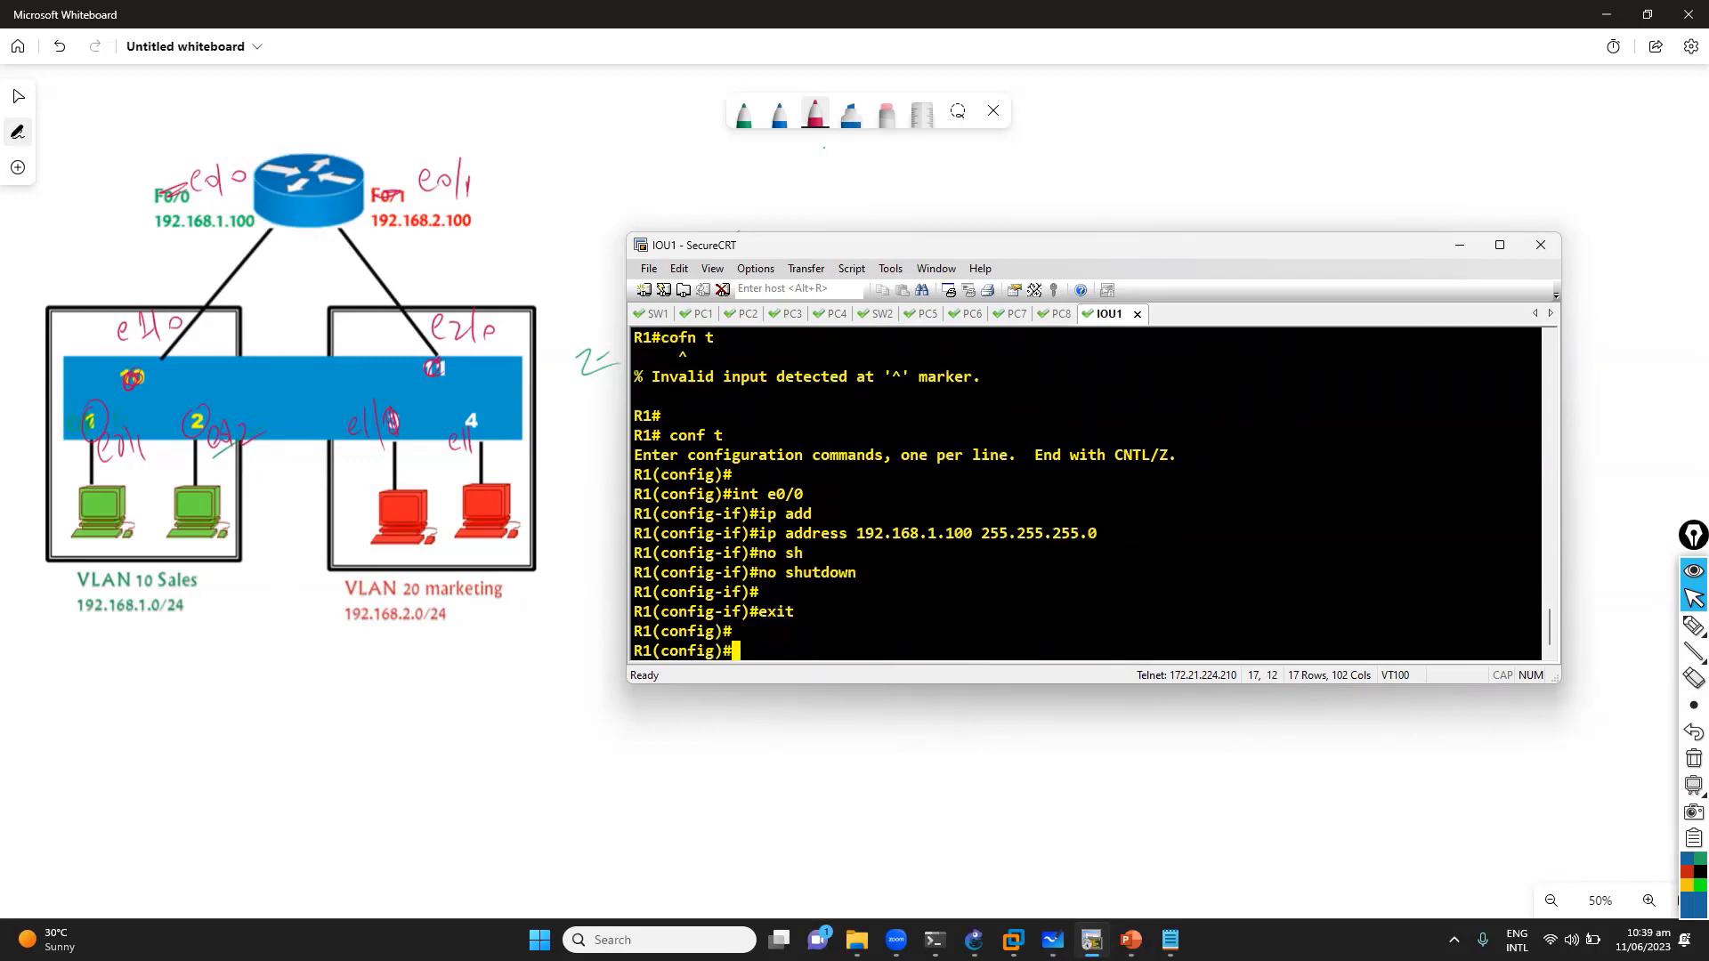
Assign IP address 192.168.2.100 with mask 255.255.255.0 to R1's interface e0/1
{"action": "key", "text": "Return"}
{"action": "type", "text": "int e0/1"}
{"action": "key", "text": "Return"}
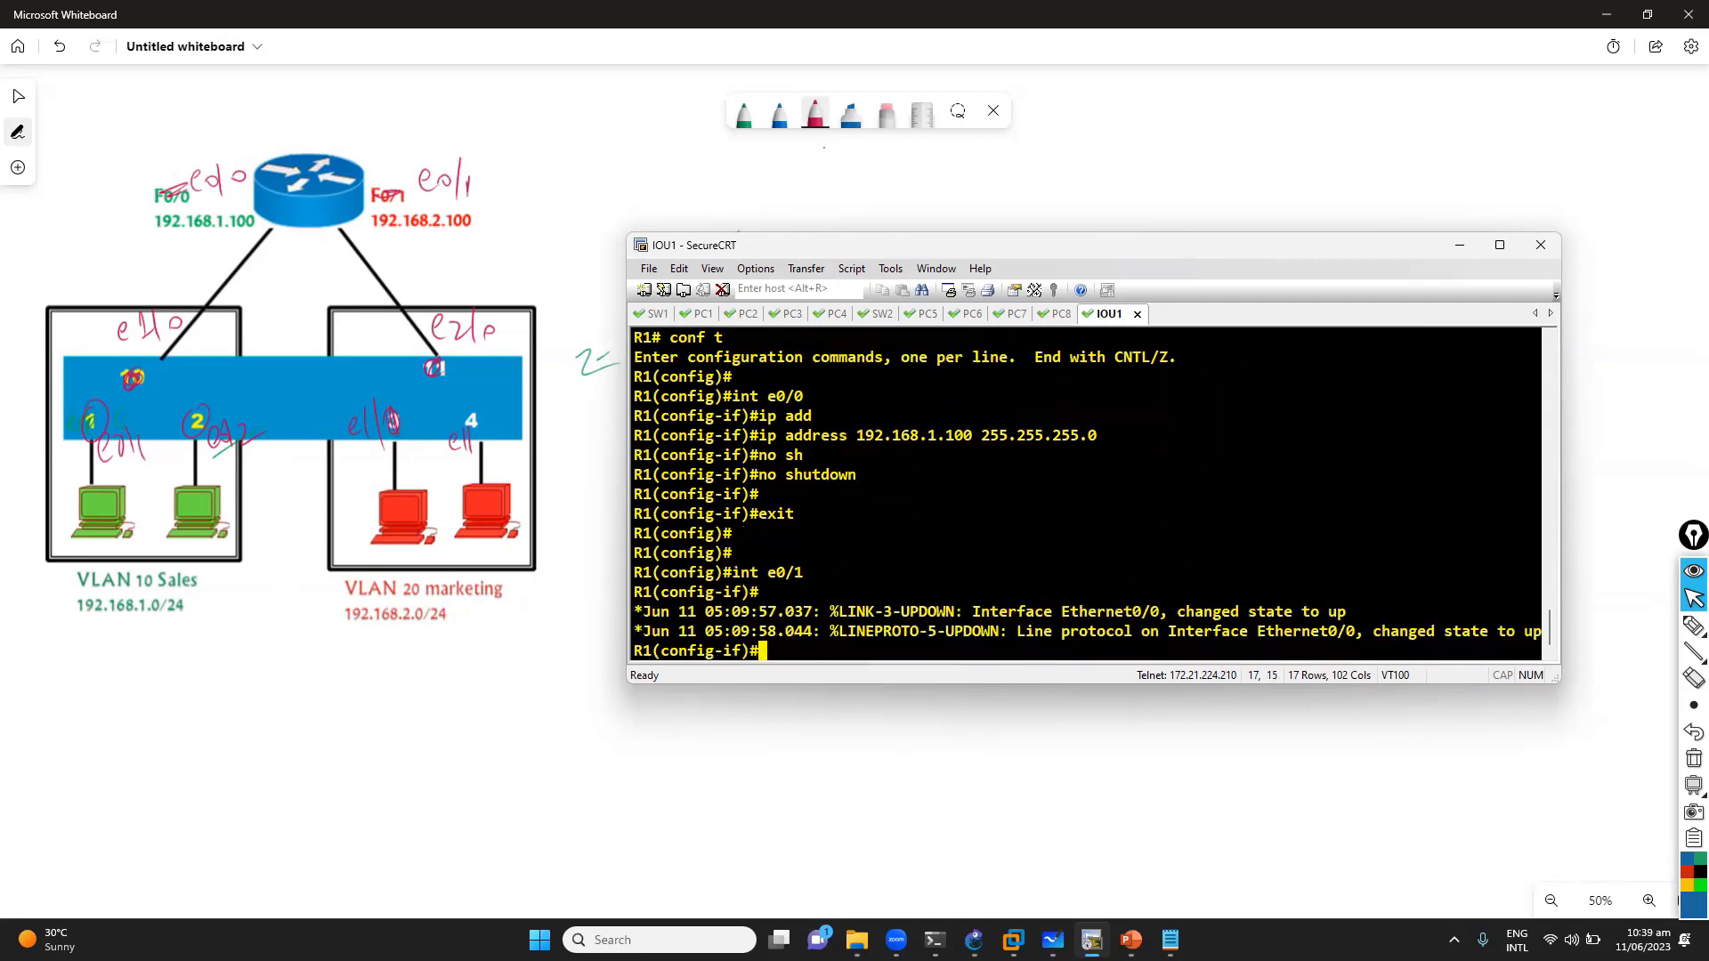
{"action": "key", "text": "Return"}
{"action": "key", "text": "Return"}
{"action": "key", "text": "Up"}
{"action": "key", "text": "Up"}
{"action": "key", "text": "Up"}
{"action": "key", "text": "Up"}
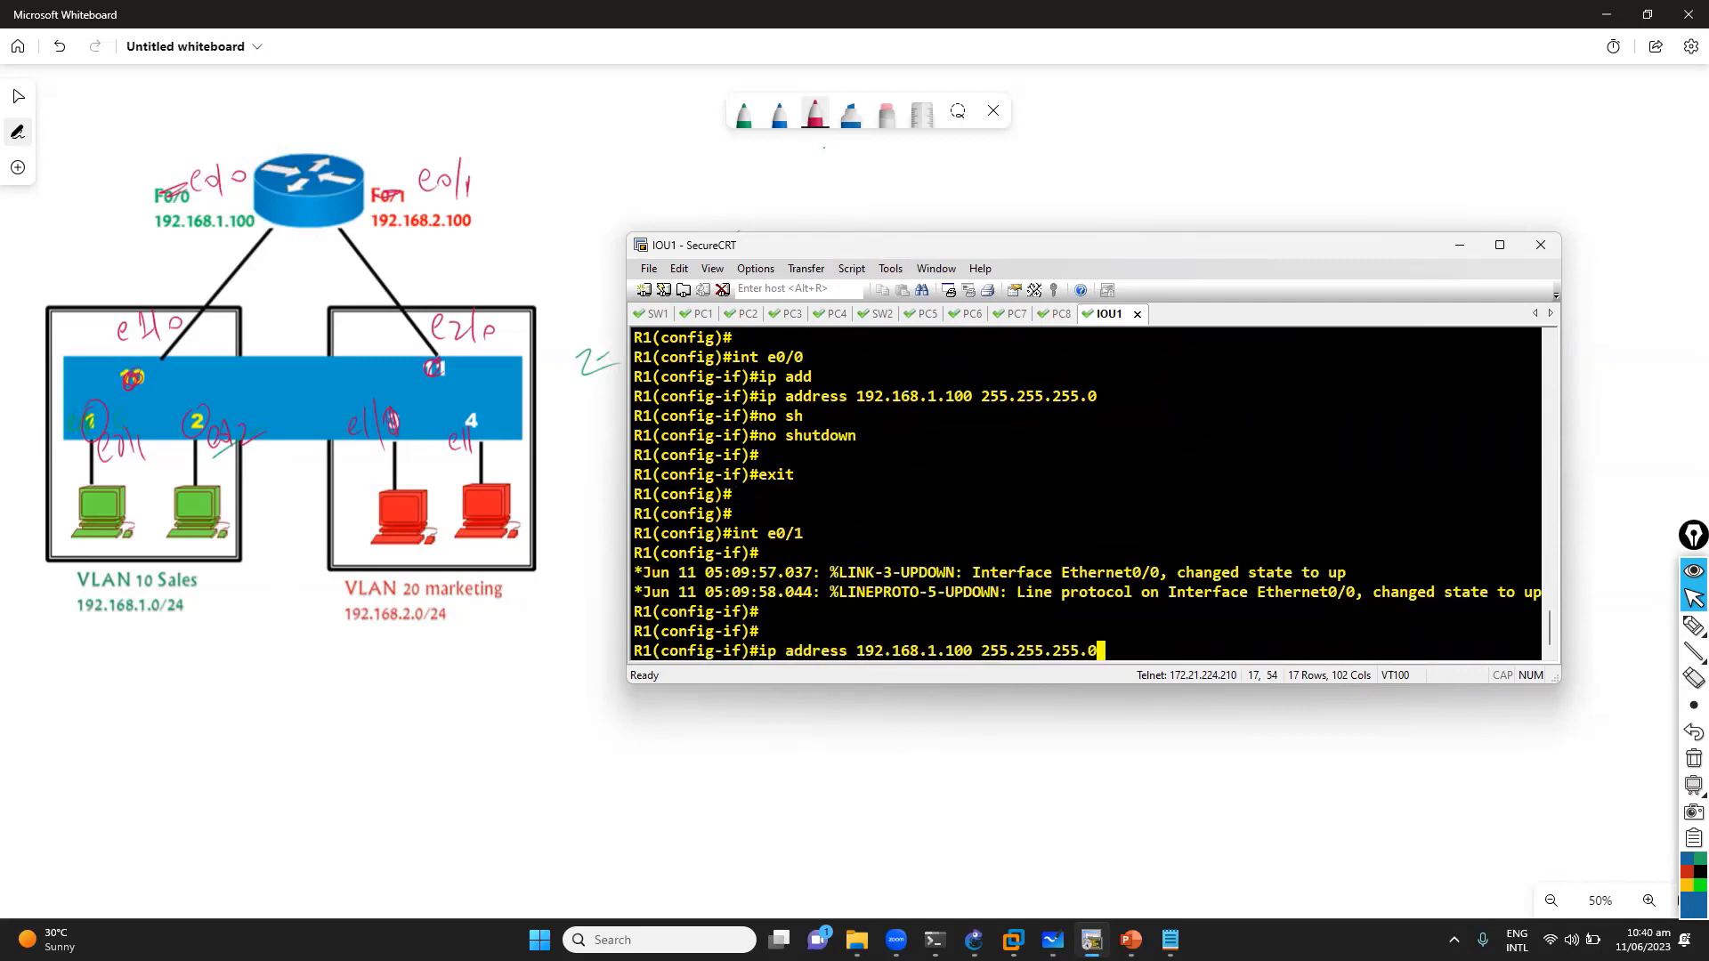
{"action": "key", "text": "Left"}
{"action": "key", "text": "Left"}
{"action": "key", "text": "Left"}
{"action": "key", "text": "Left"}
{"action": "key", "text": "Left"}
{"action": "key", "text": "Left"}
{"action": "key", "text": "Left"}
{"action": "key", "text": "Left"}
{"action": "key", "text": "Left"}
{"action": "key", "text": "Left"}
{"action": "key", "text": "Left"}
{"action": "key", "text": "Left"}
{"action": "key", "text": "Left"}
{"action": "key", "text": "Delete"}
{"action": "type", "text": "2"}
{"action": "key", "text": "Return"}
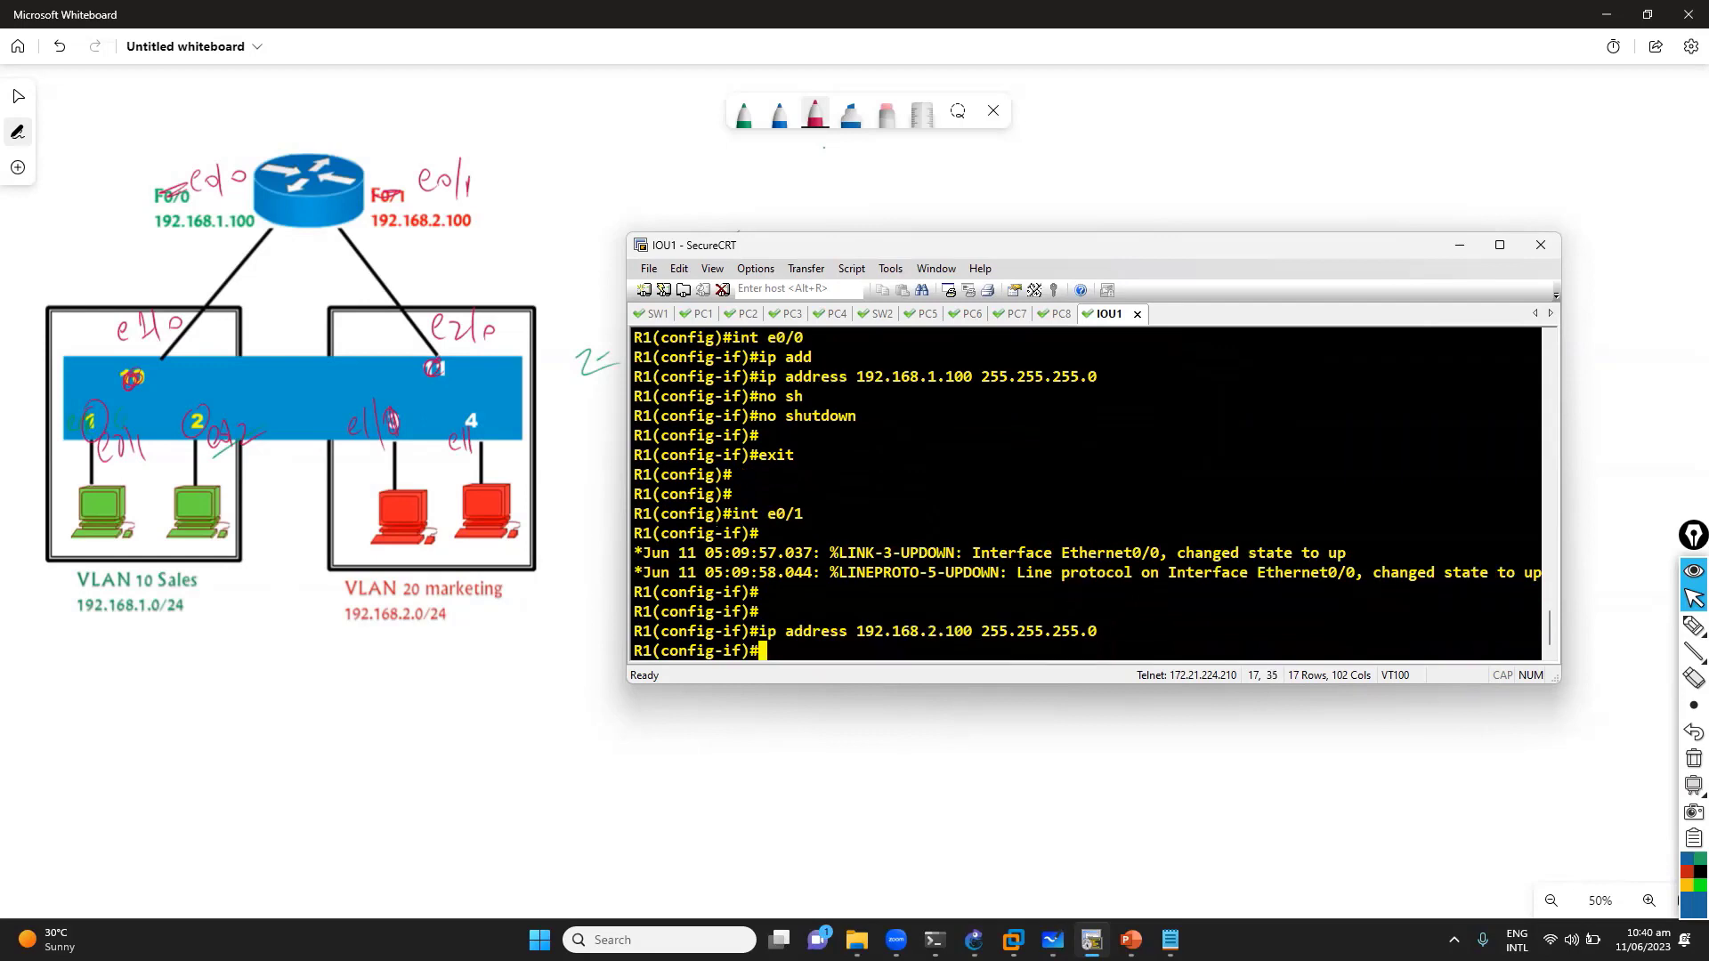
Enable interface e0/1 with no shutdown and end the configuration session
{"action": "key", "text": "Return"}
{"action": "type", "text": "no sh"}
{"action": "key", "text": "Tab"}
{"action": "key", "text": "Return"}
{"action": "key", "text": "Return"}
{"action": "type", "text": "end"}
{"action": "key", "text": "Return"}
{"action": "key", "text": "Return"}
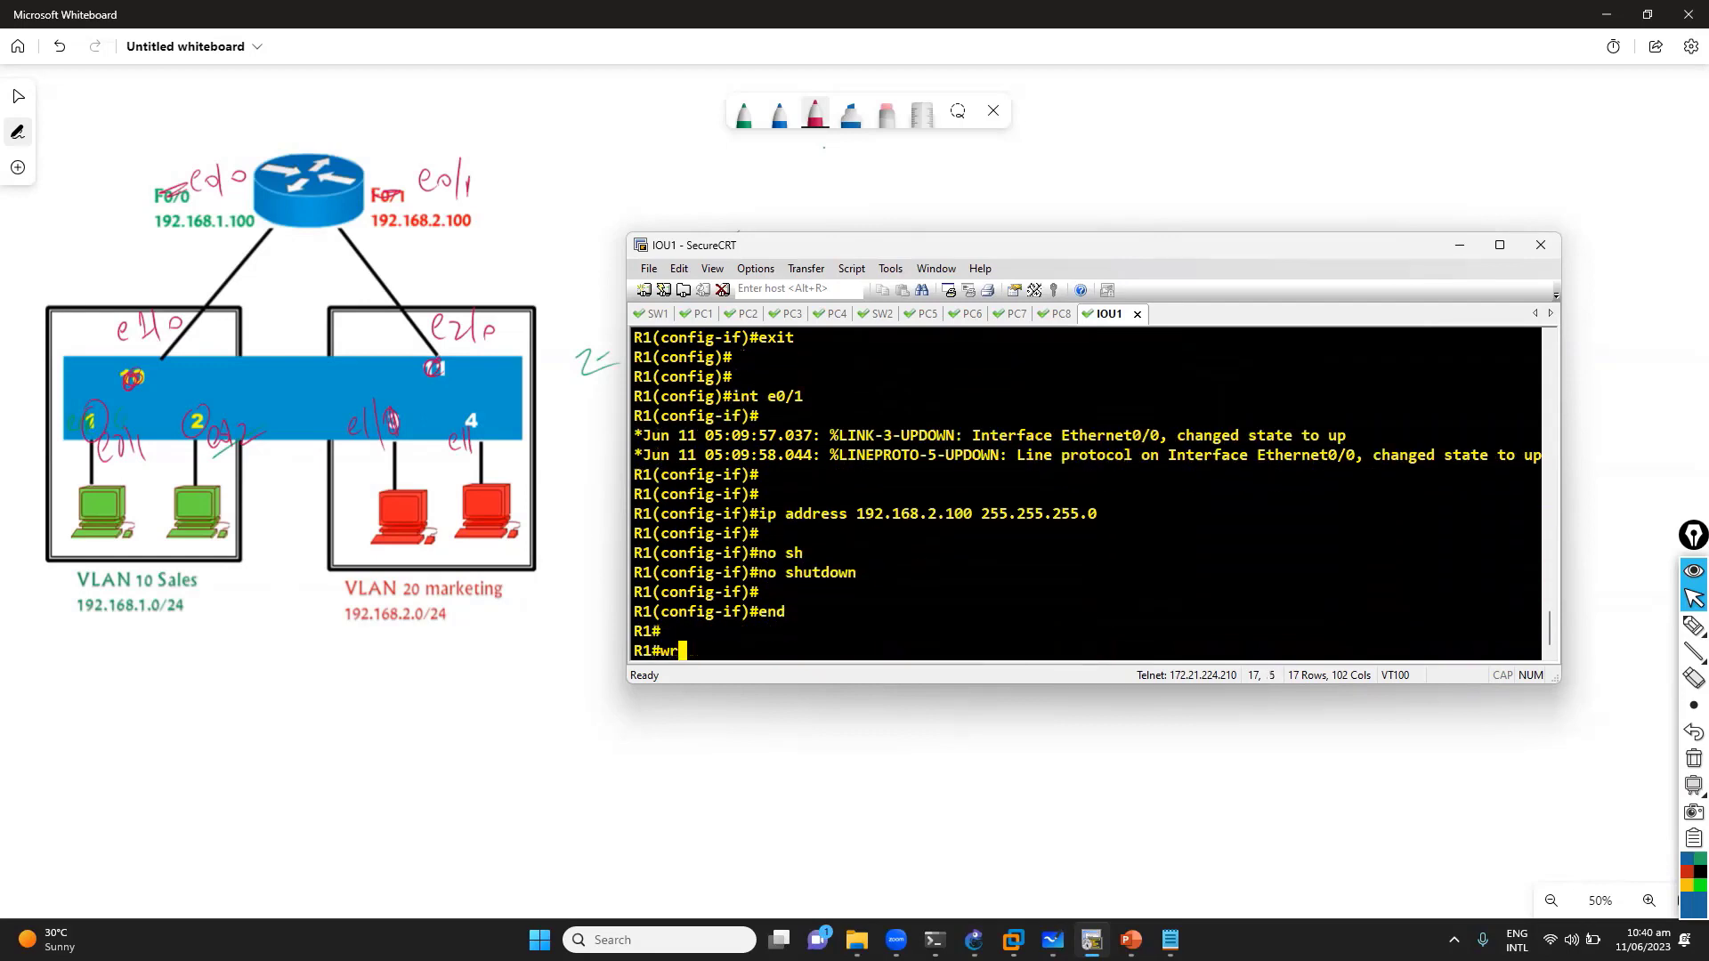
Save R1's running configuration with the write command
{"action": "type", "text": "wr"}
{"action": "key", "text": "Tab"}
{"action": "key", "text": "Return"}
{"action": "key", "text": "Return"}
{"action": "key", "text": "Return"}
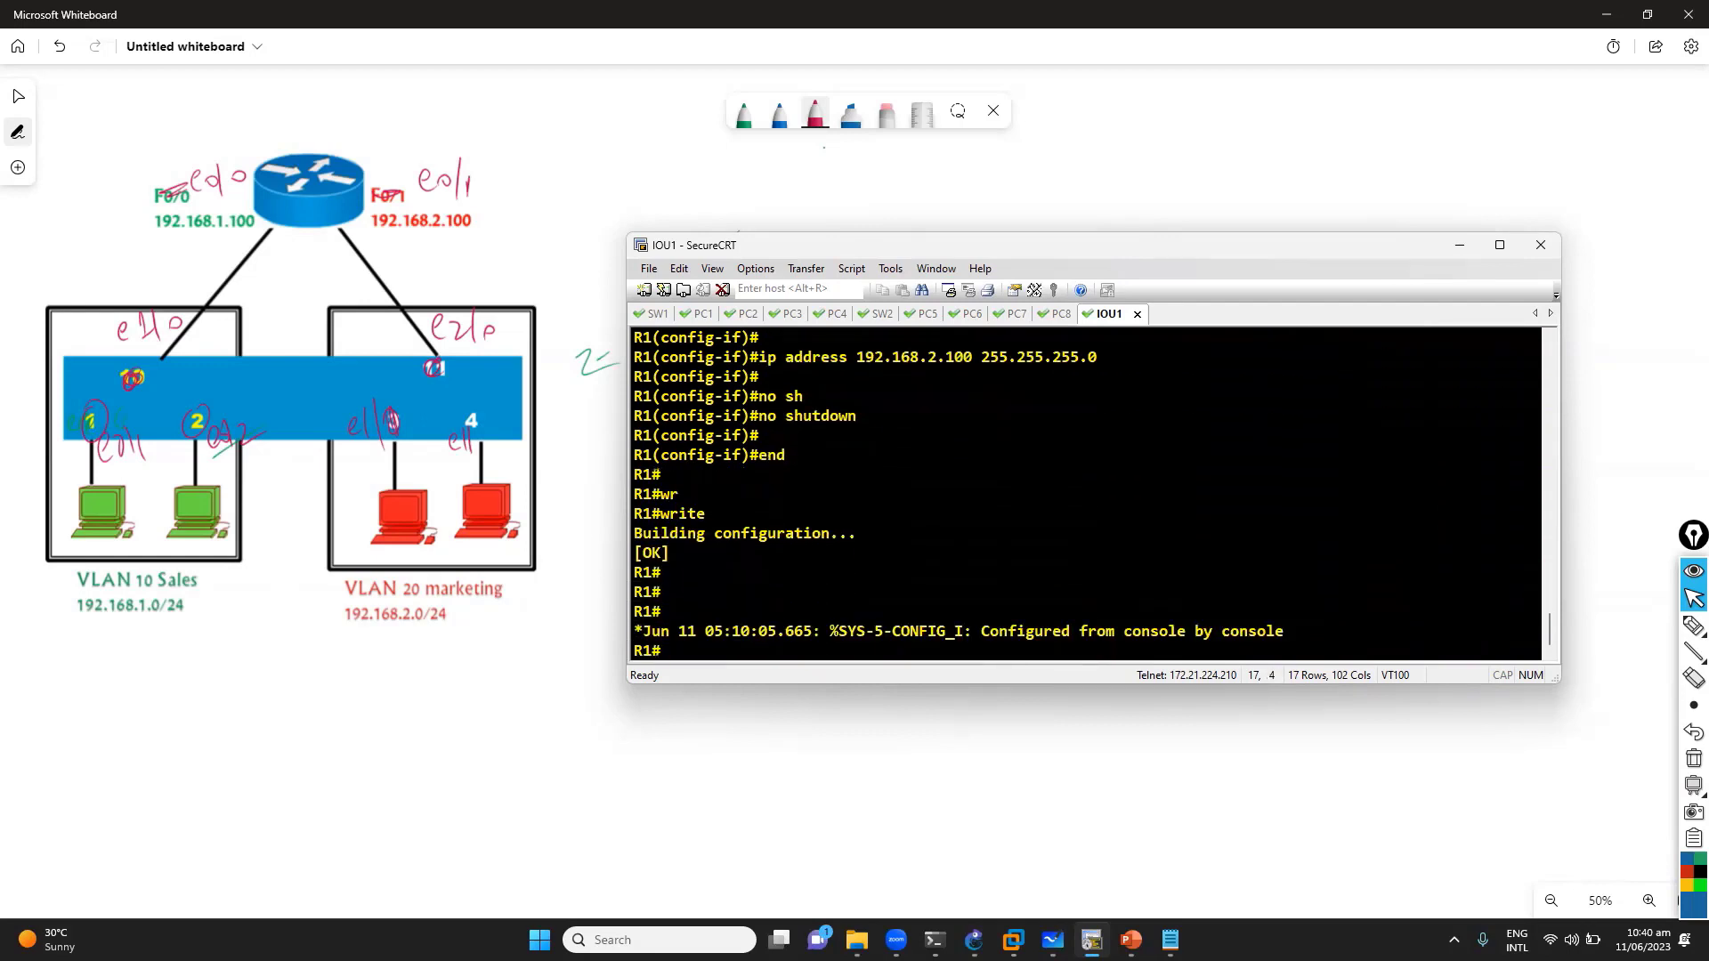
Run show ip int brief on R1, list all interfaces, and examine the addresses and status of Ethernet0/0 and Ethernet0/1
{"action": "type", "text": "shwo ip int b"}
{"action": "key", "text": "Return"}
{"action": "type", "text": "sh"}
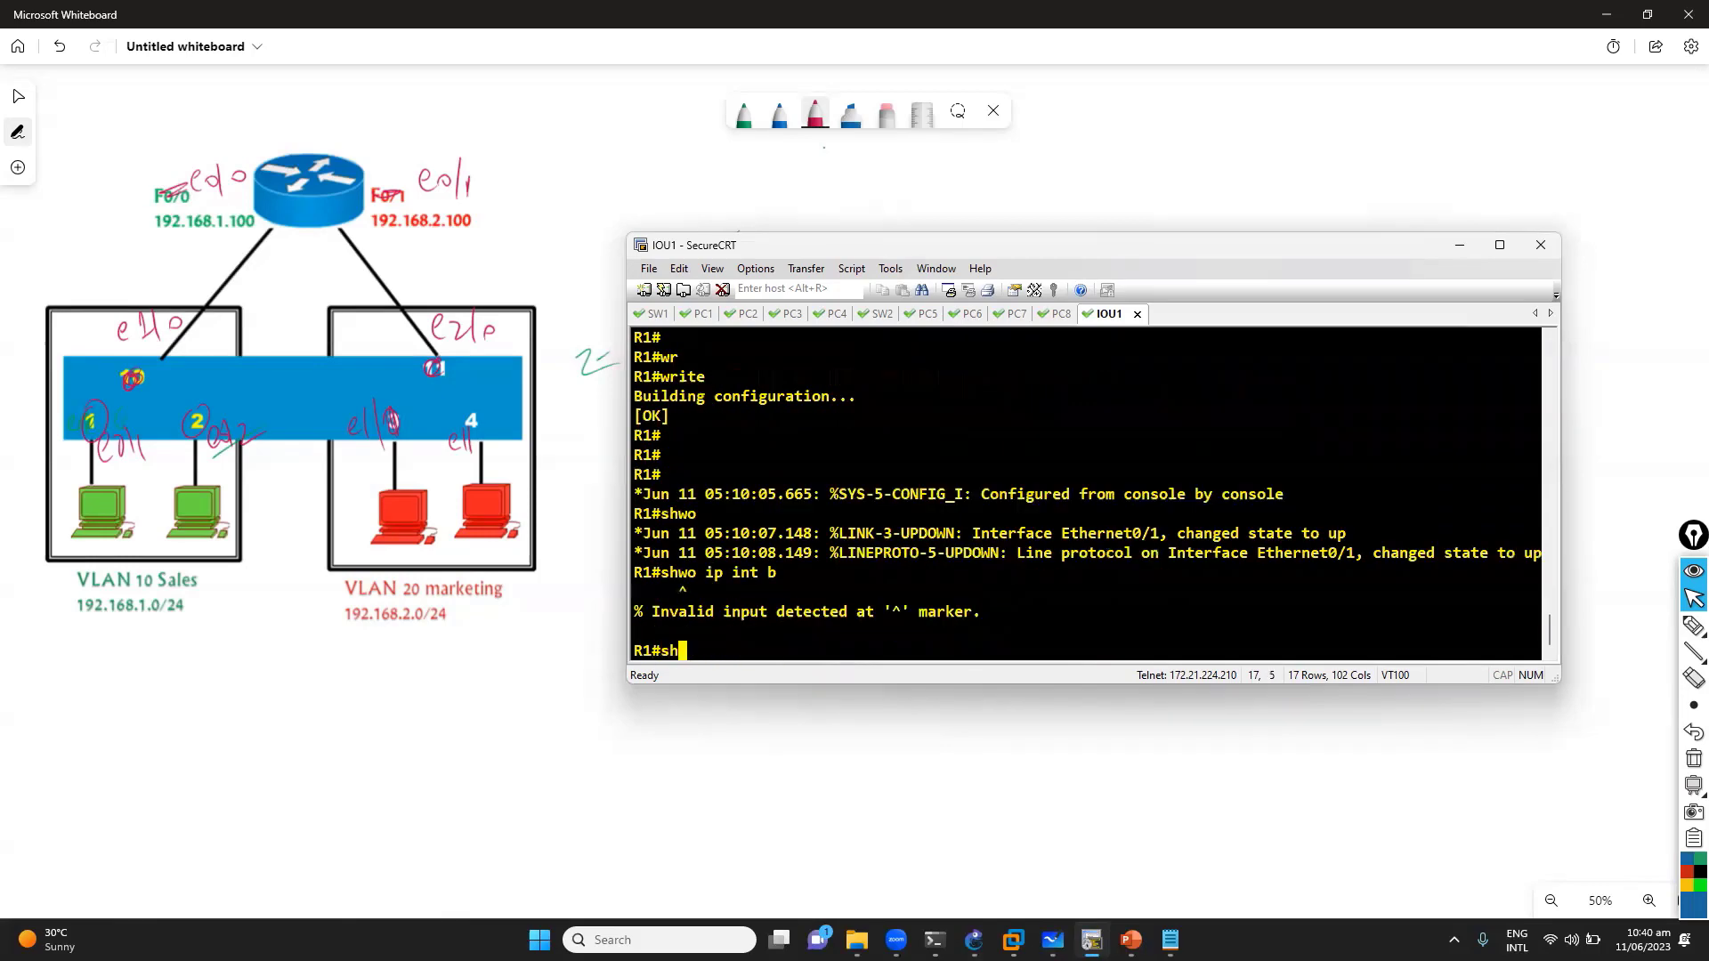
{"action": "type", "text": "ow ip int br"}
{"action": "key", "text": "Tab"}
{"action": "key", "text": "Return"}
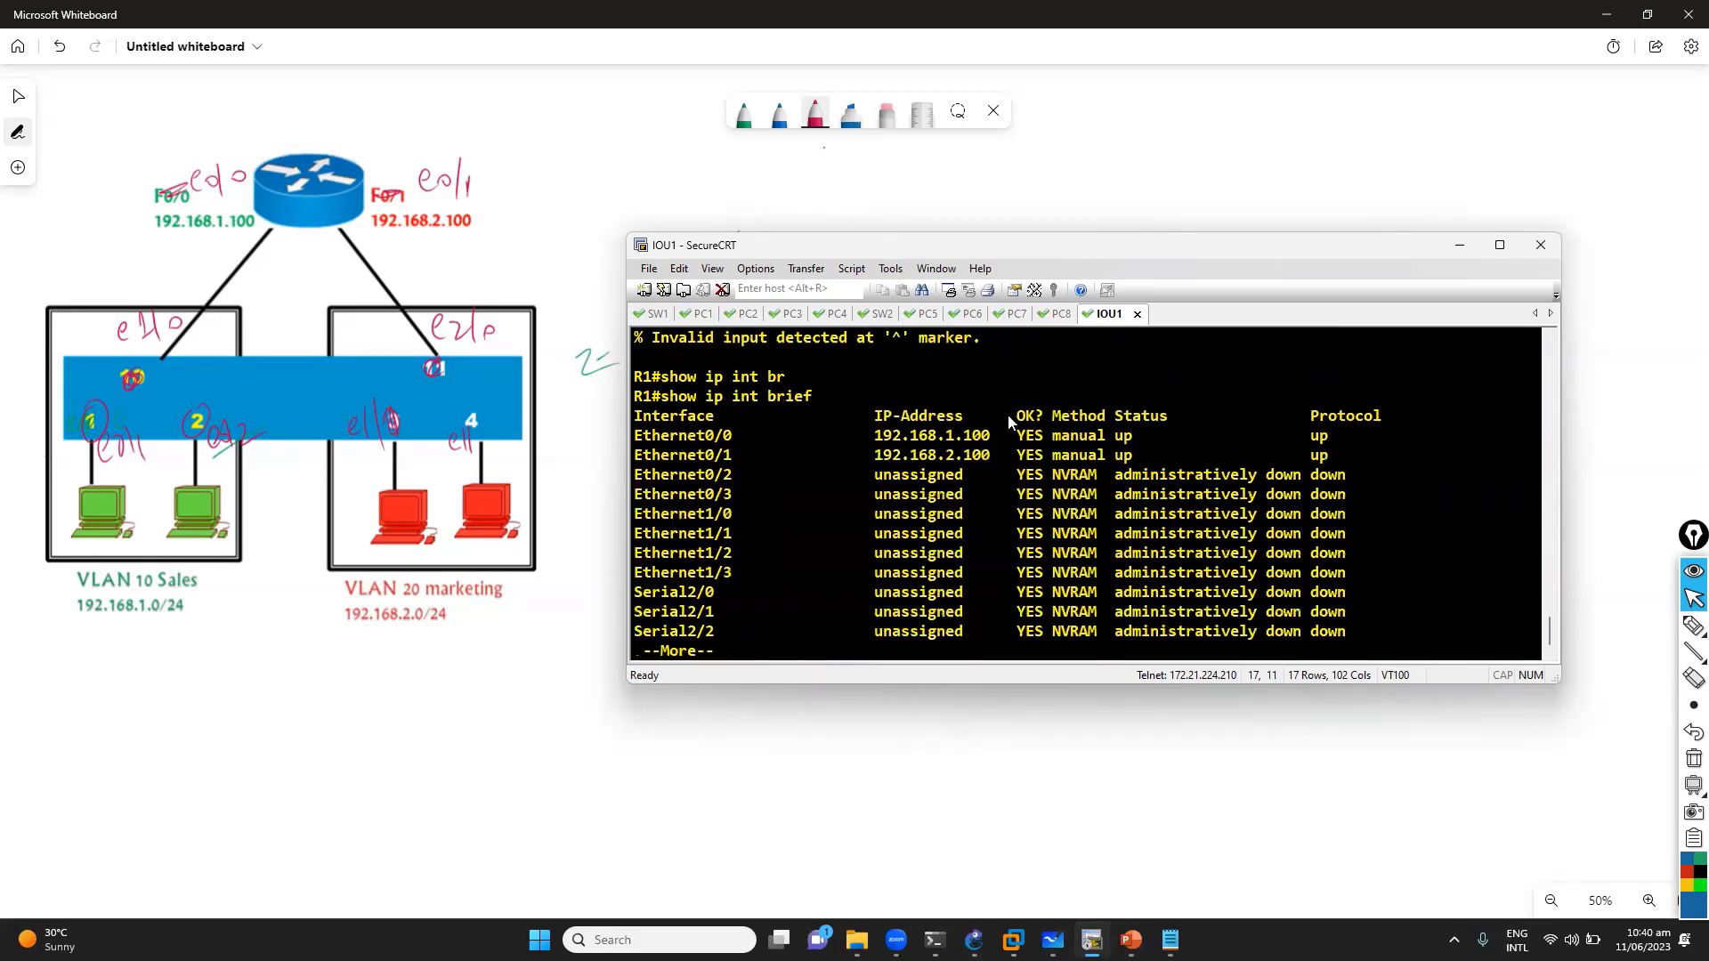
{"action": "left_click_drag", "start_coordinate": [696, 435], "coordinate": [1059, 455]}
{"action": "key", "text": "space"}
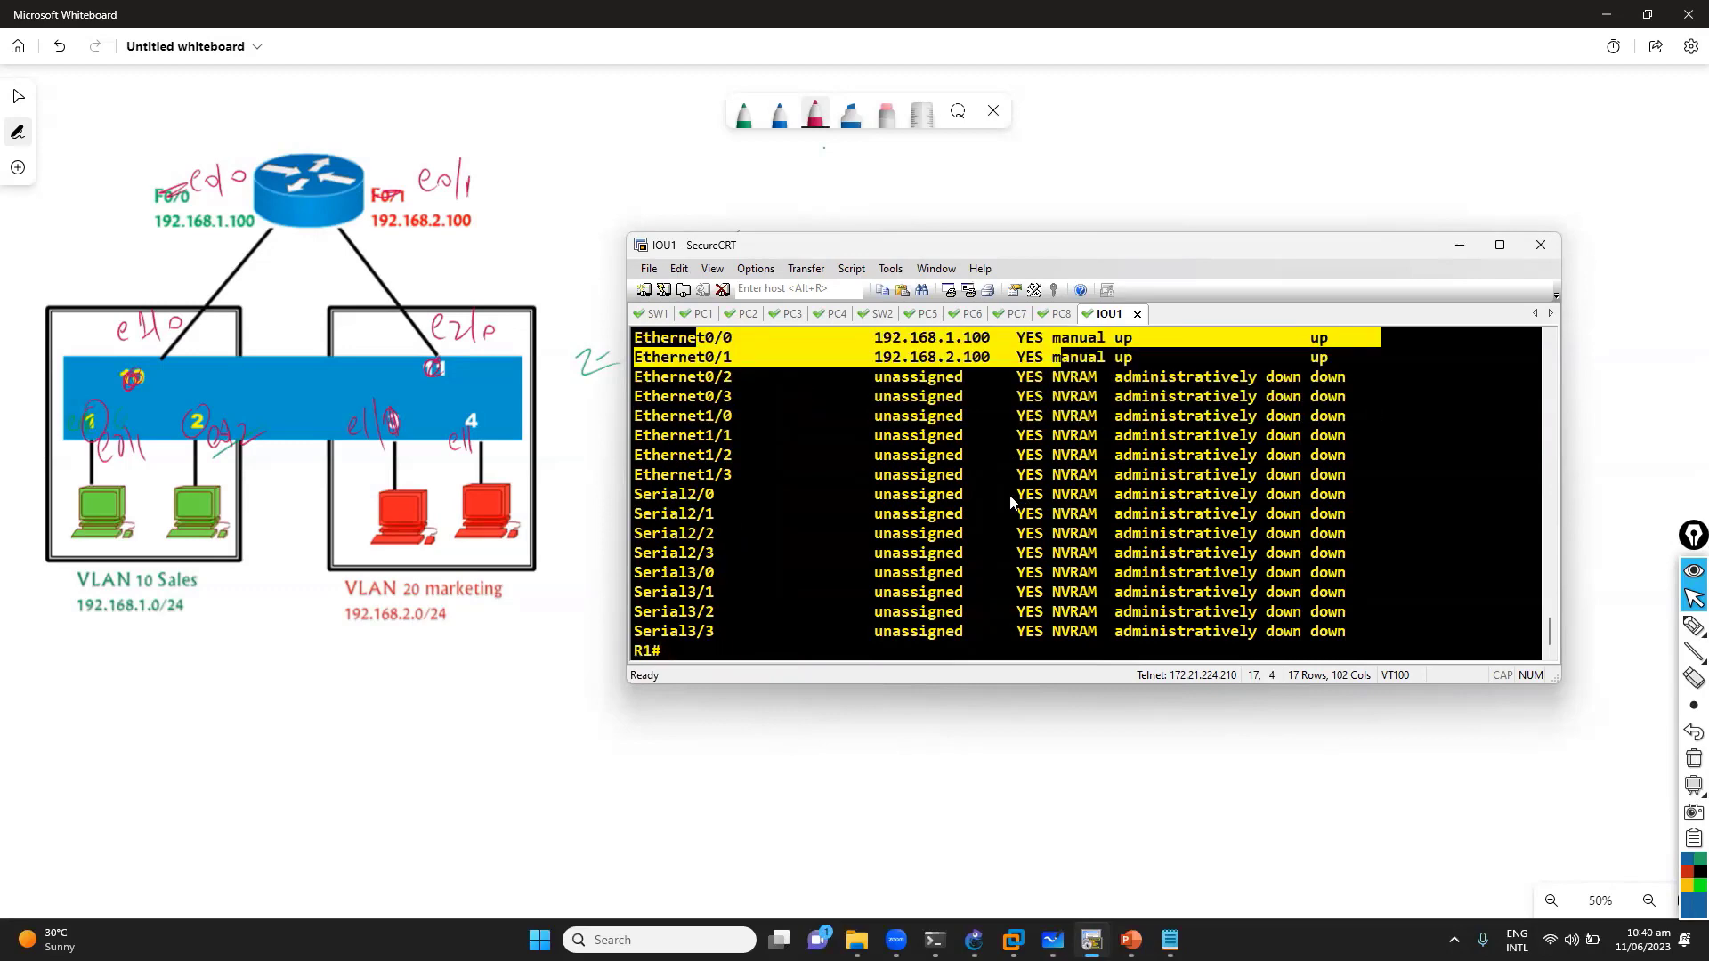
{"action": "scroll", "coordinate": [1009, 506], "scroll_direction": "up", "scroll_amount": 1}
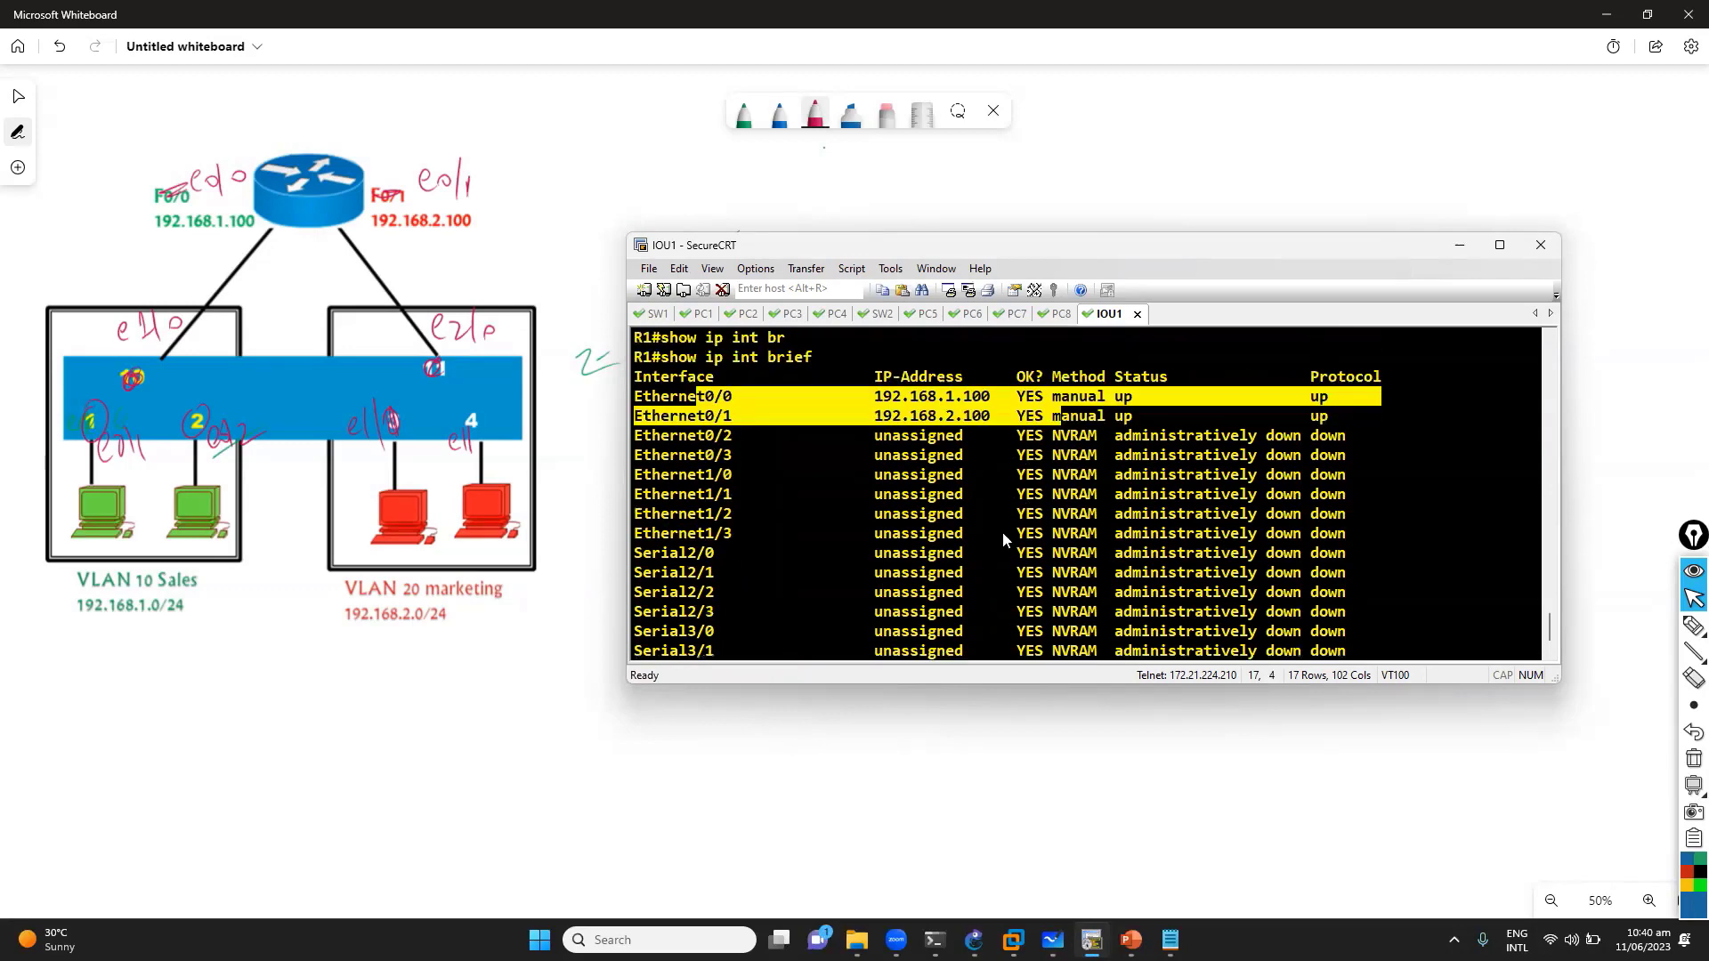
Ping 192.168.1.1 from R1 to test connectivity to the first VLAN 10 PC
{"action": "left_click", "coordinate": [994, 571]}
{"action": "type", "text": "pin g"}
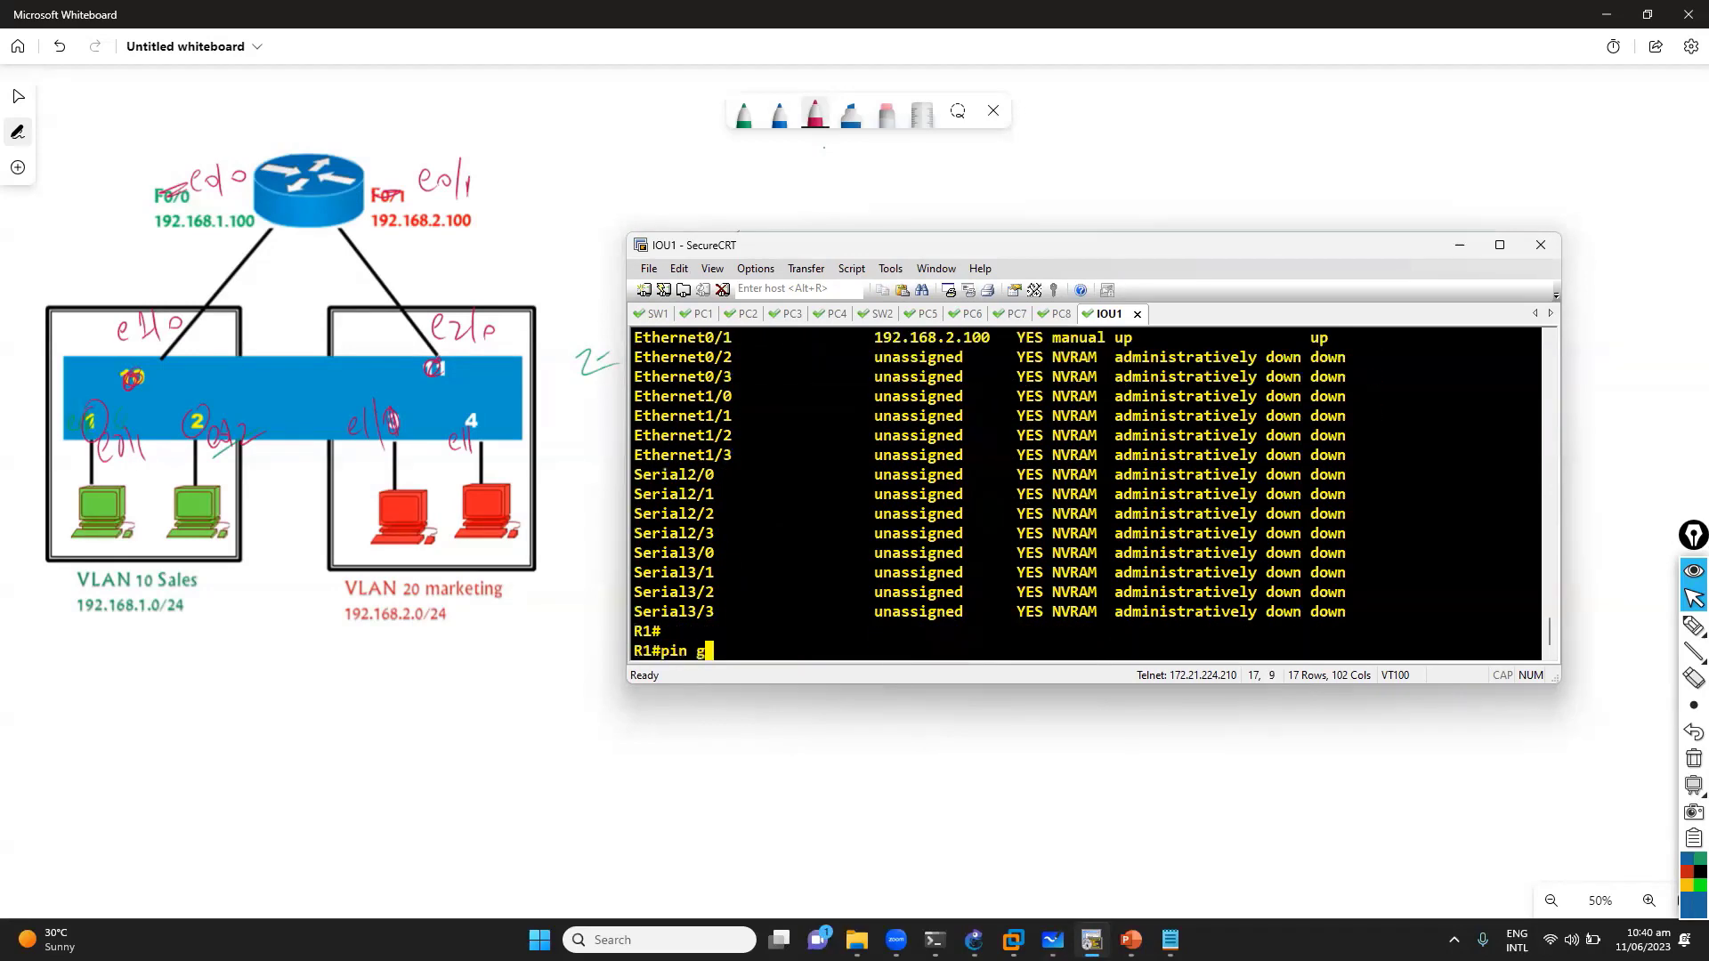
{"action": "key", "text": "BackSpace"}
{"action": "key", "text": "BackSpace"}
{"action": "type", "text": "g 192.168.1.1"}
{"action": "key", "text": "Return"}
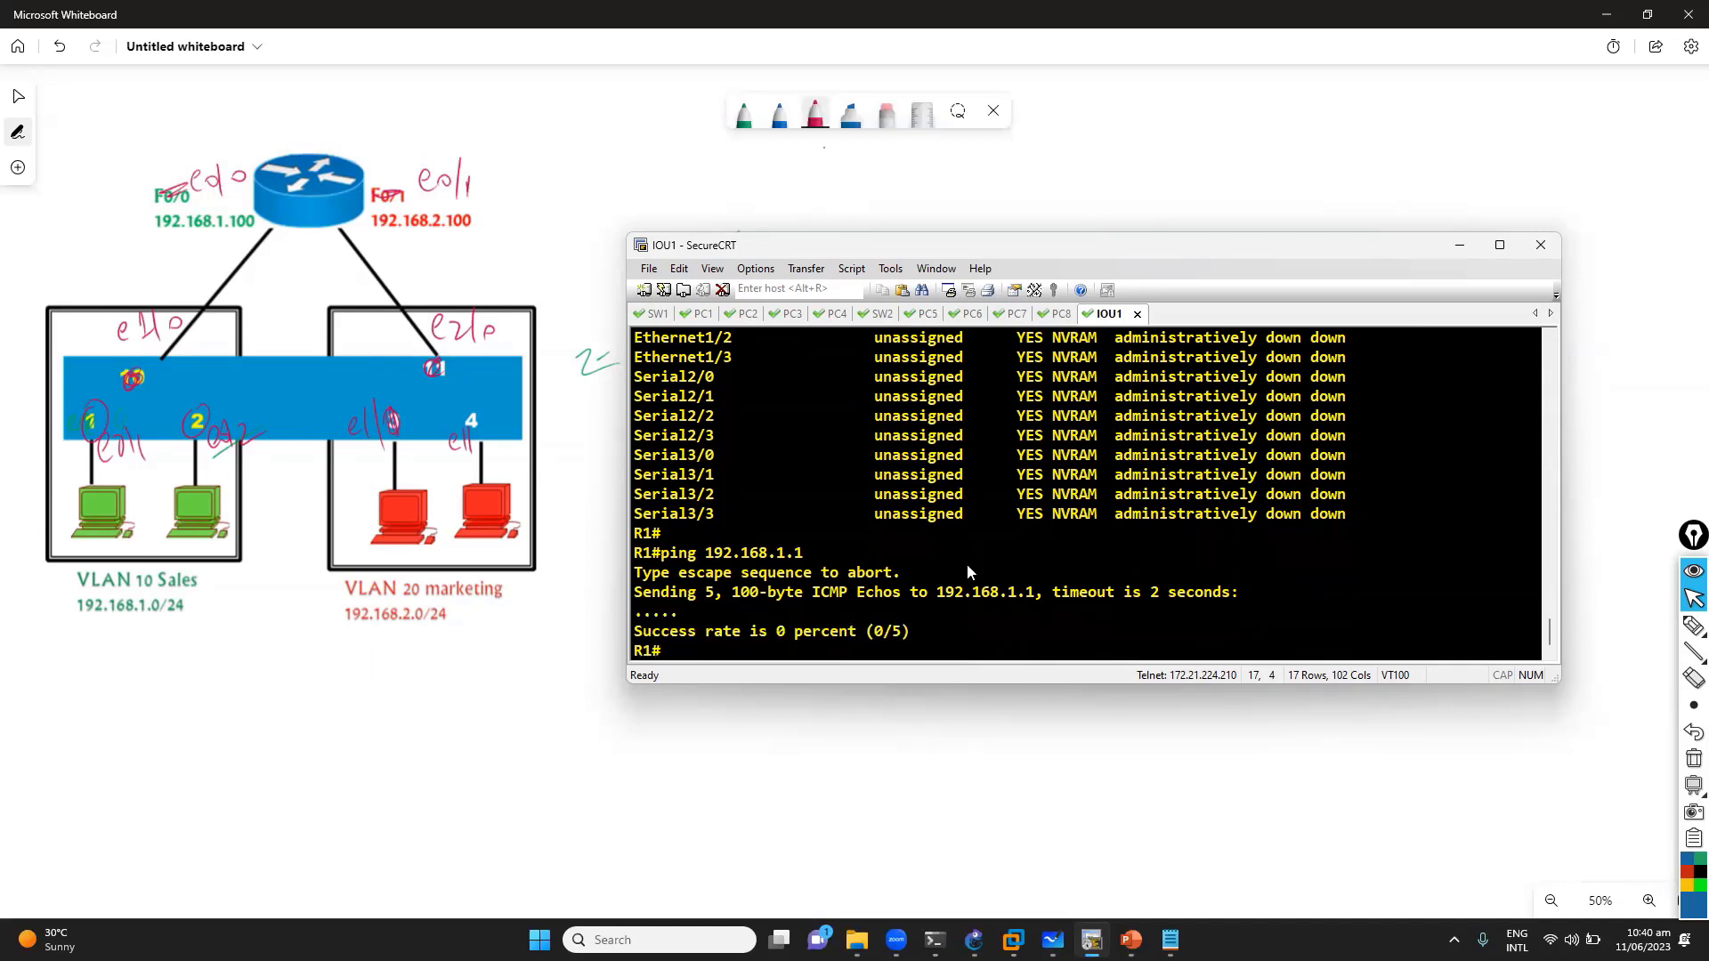
Ping 192.168.1.2 from R1 to test the second PC
{"action": "key", "text": "Return"}
{"action": "key", "text": "Up"}
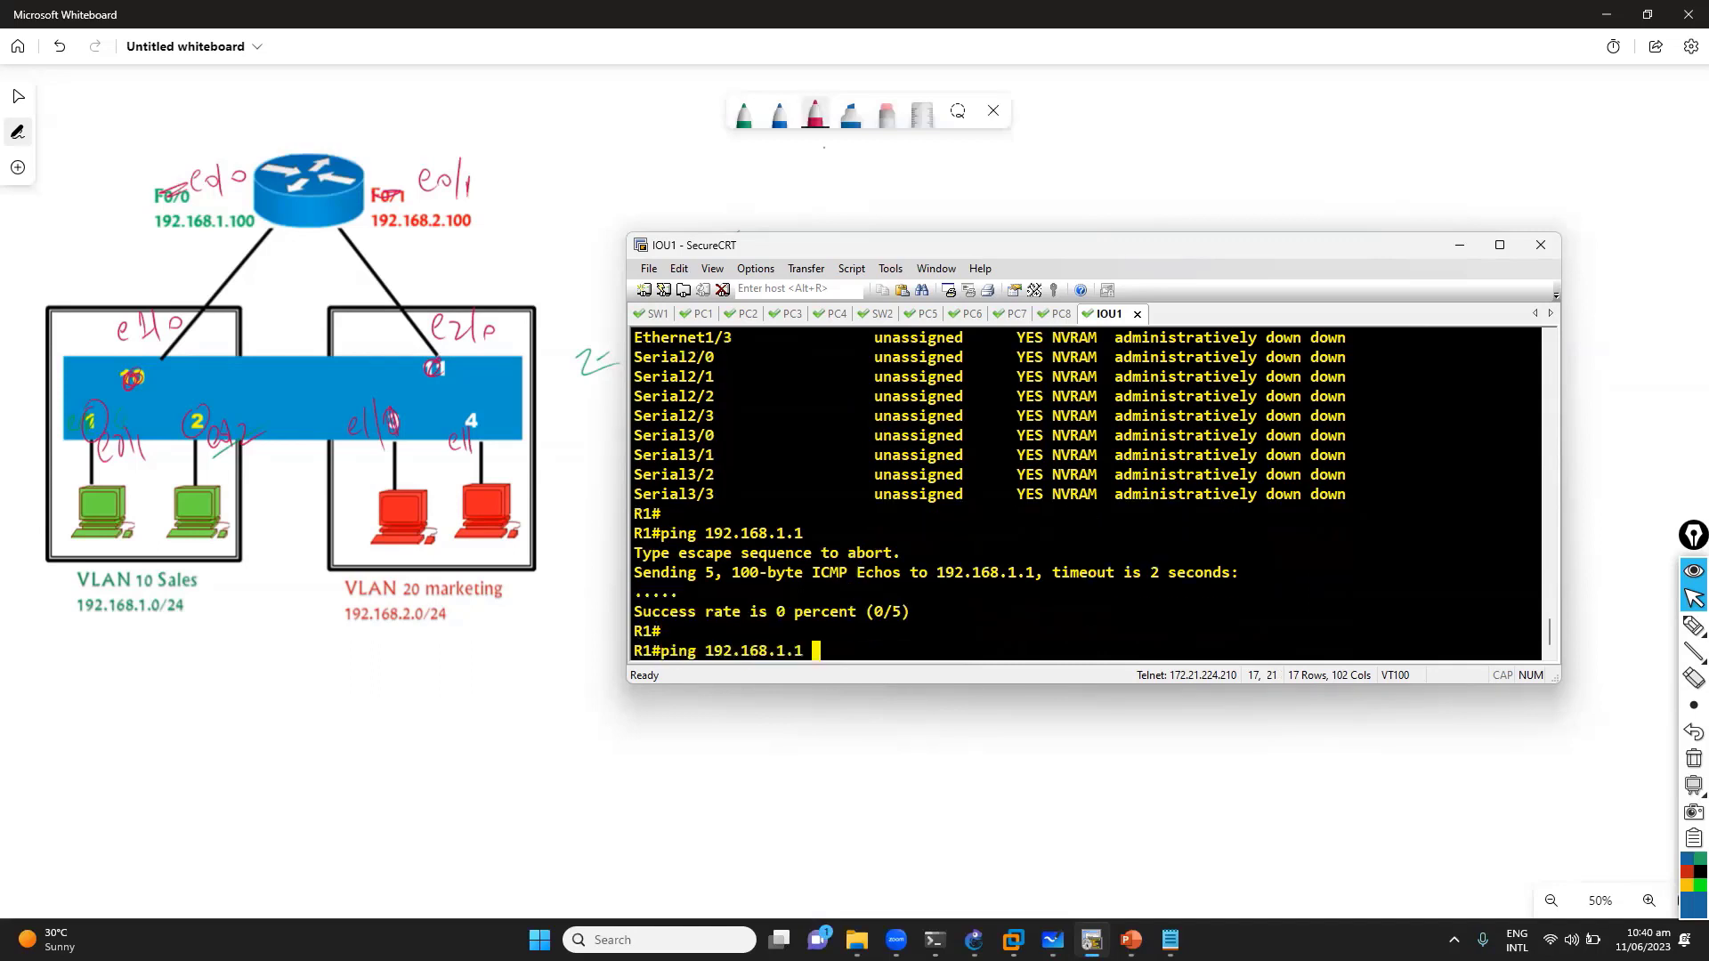
{"action": "key", "text": "BackSpace"}
{"action": "key", "text": "BackSpace"}
{"action": "type", "text": "2"}
{"action": "key", "text": "Return"}
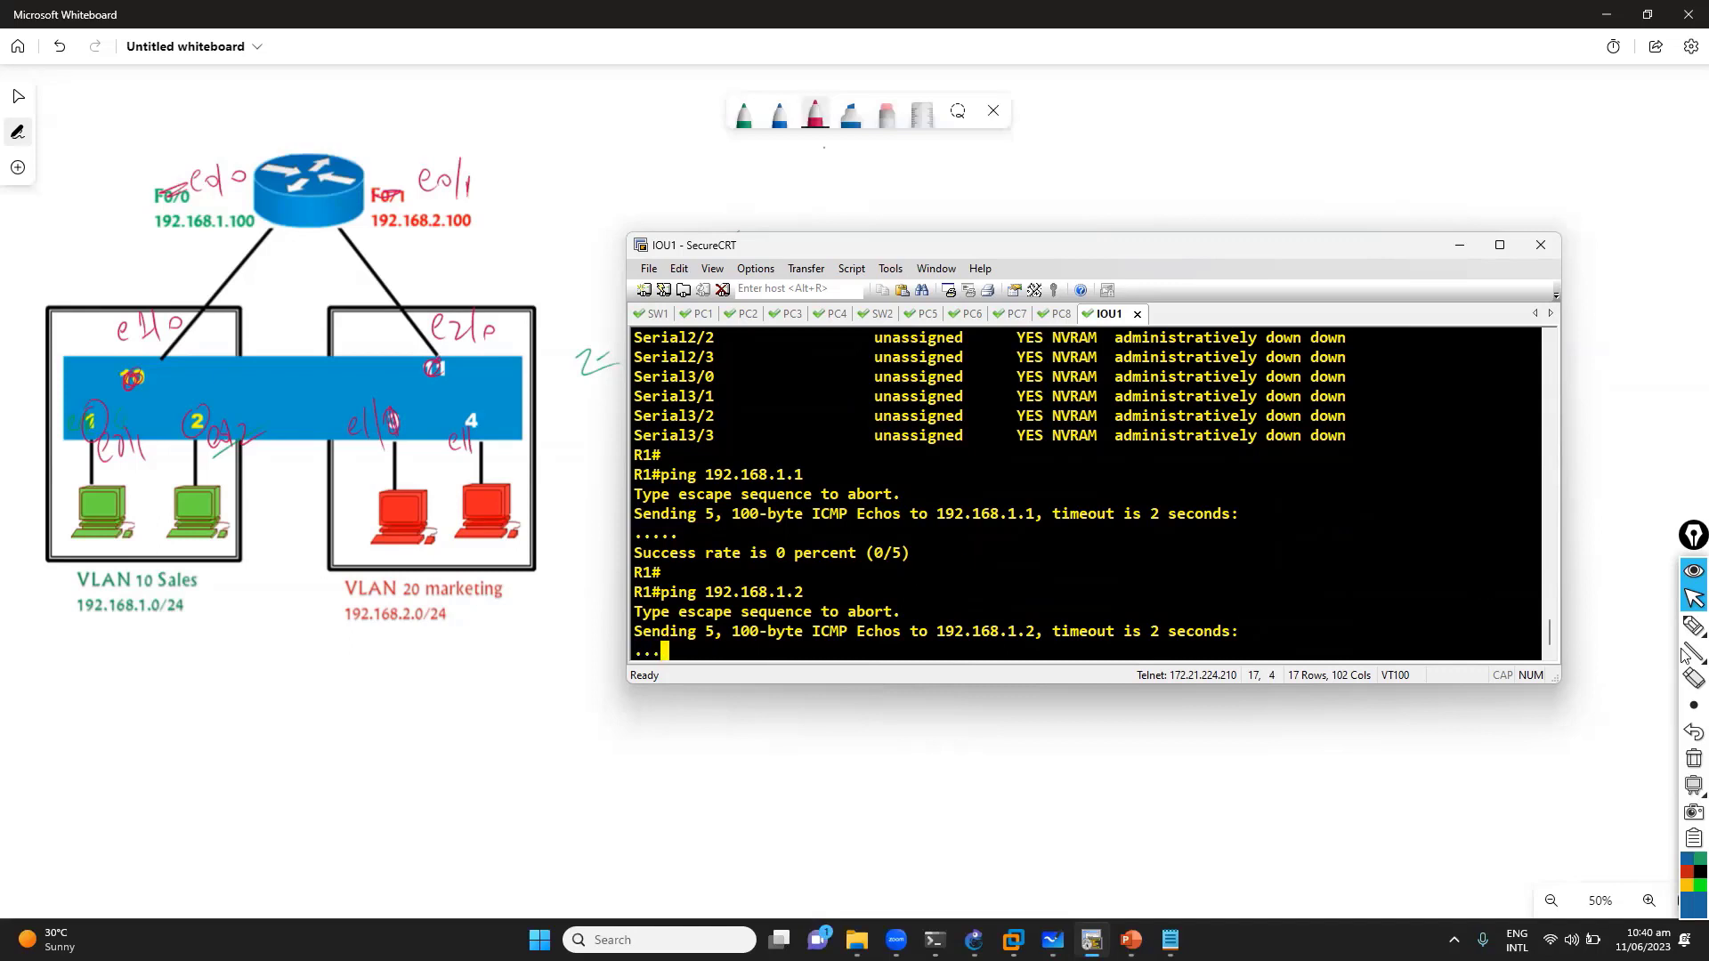
Annotate the screen in blue: circle e1/0 and label it Vlan1, circle ports 1 and 2, and label them VLAN10
{"action": "left_click", "coordinate": [1693, 705]}
{"action": "left_click", "coordinate": [1691, 627]}
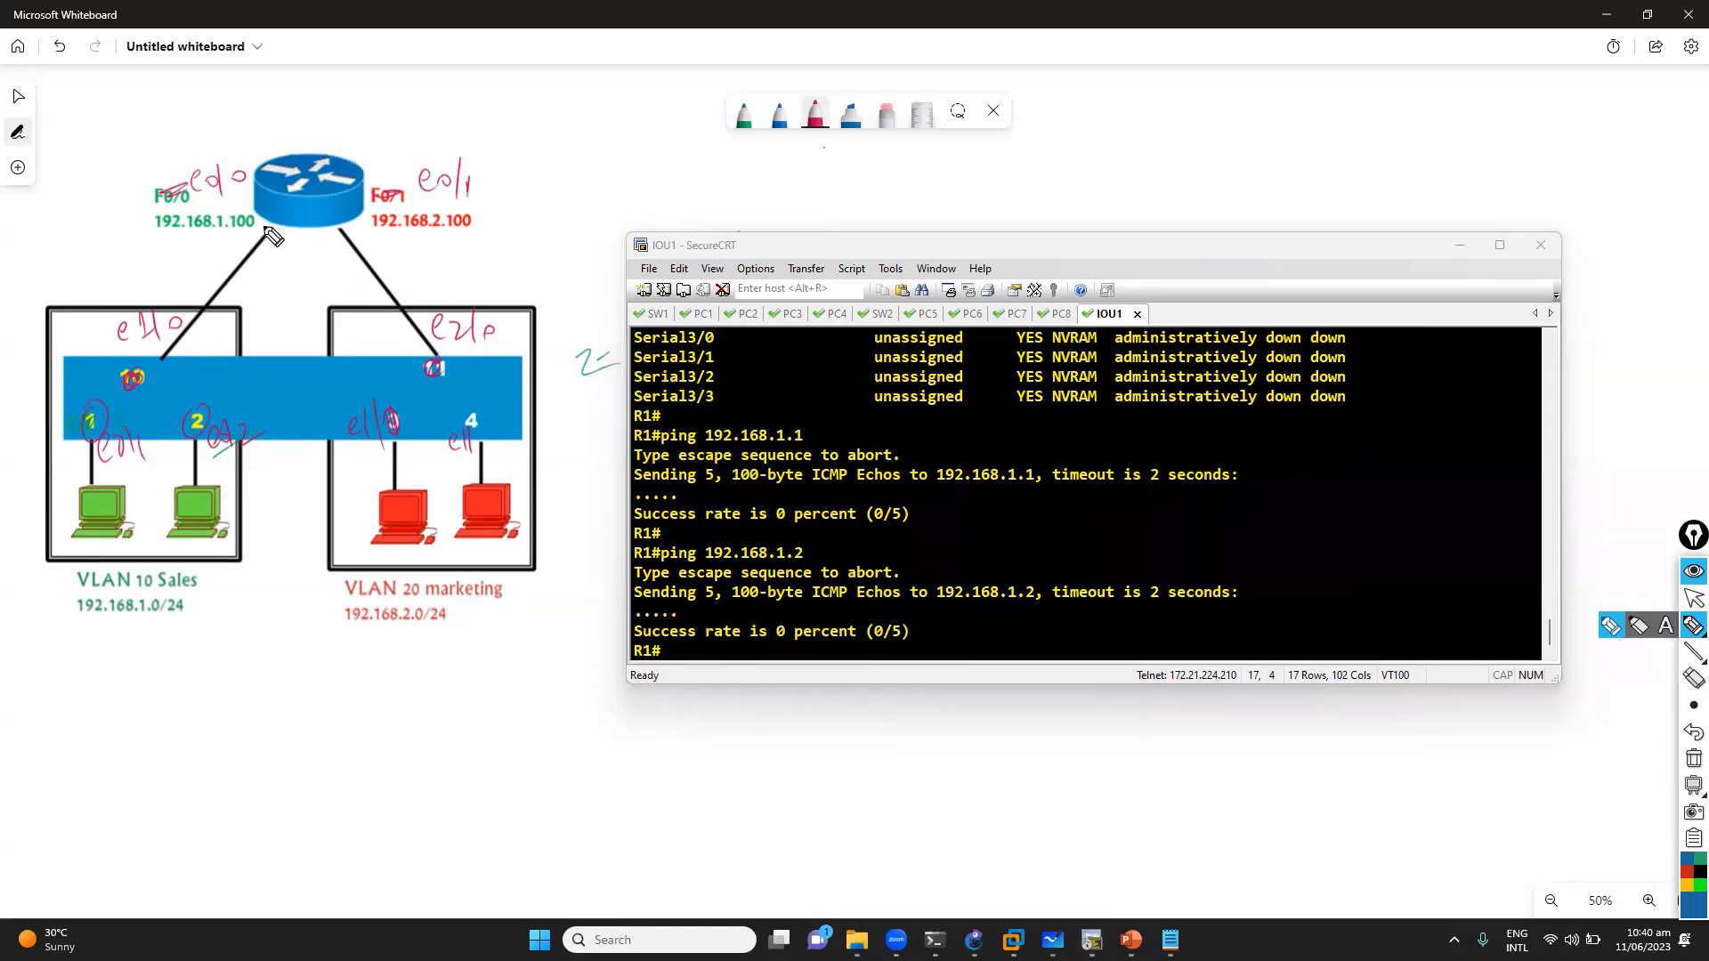
{"action": "mouse_move", "coordinate": [271, 236]}
{"action": "left_mouse_down"}
{"action": "mouse_move", "coordinate": [210, 305]}
{"action": "mouse_move", "coordinate": [109, 331]}
{"action": "mouse_move", "coordinate": [174, 351]}
{"action": "mouse_move", "coordinate": [149, 318]}
{"action": "left_mouse_up"}
{"action": "left_click_drag", "start_coordinate": [62, 276], "coordinate": [150, 265]}
{"action": "mouse_move", "coordinate": [192, 387]}
{"action": "left_mouse_down"}
{"action": "mouse_move", "coordinate": [107, 392]}
{"action": "mouse_move", "coordinate": [61, 428]}
{"action": "mouse_move", "coordinate": [165, 463]}
{"action": "mouse_move", "coordinate": [127, 381]}
{"action": "mouse_move", "coordinate": [104, 466]}
{"action": "mouse_move", "coordinate": [199, 376]}
{"action": "mouse_move", "coordinate": [184, 454]}
{"action": "mouse_move", "coordinate": [155, 451]}
{"action": "mouse_move", "coordinate": [174, 538]}
{"action": "left_mouse_up"}
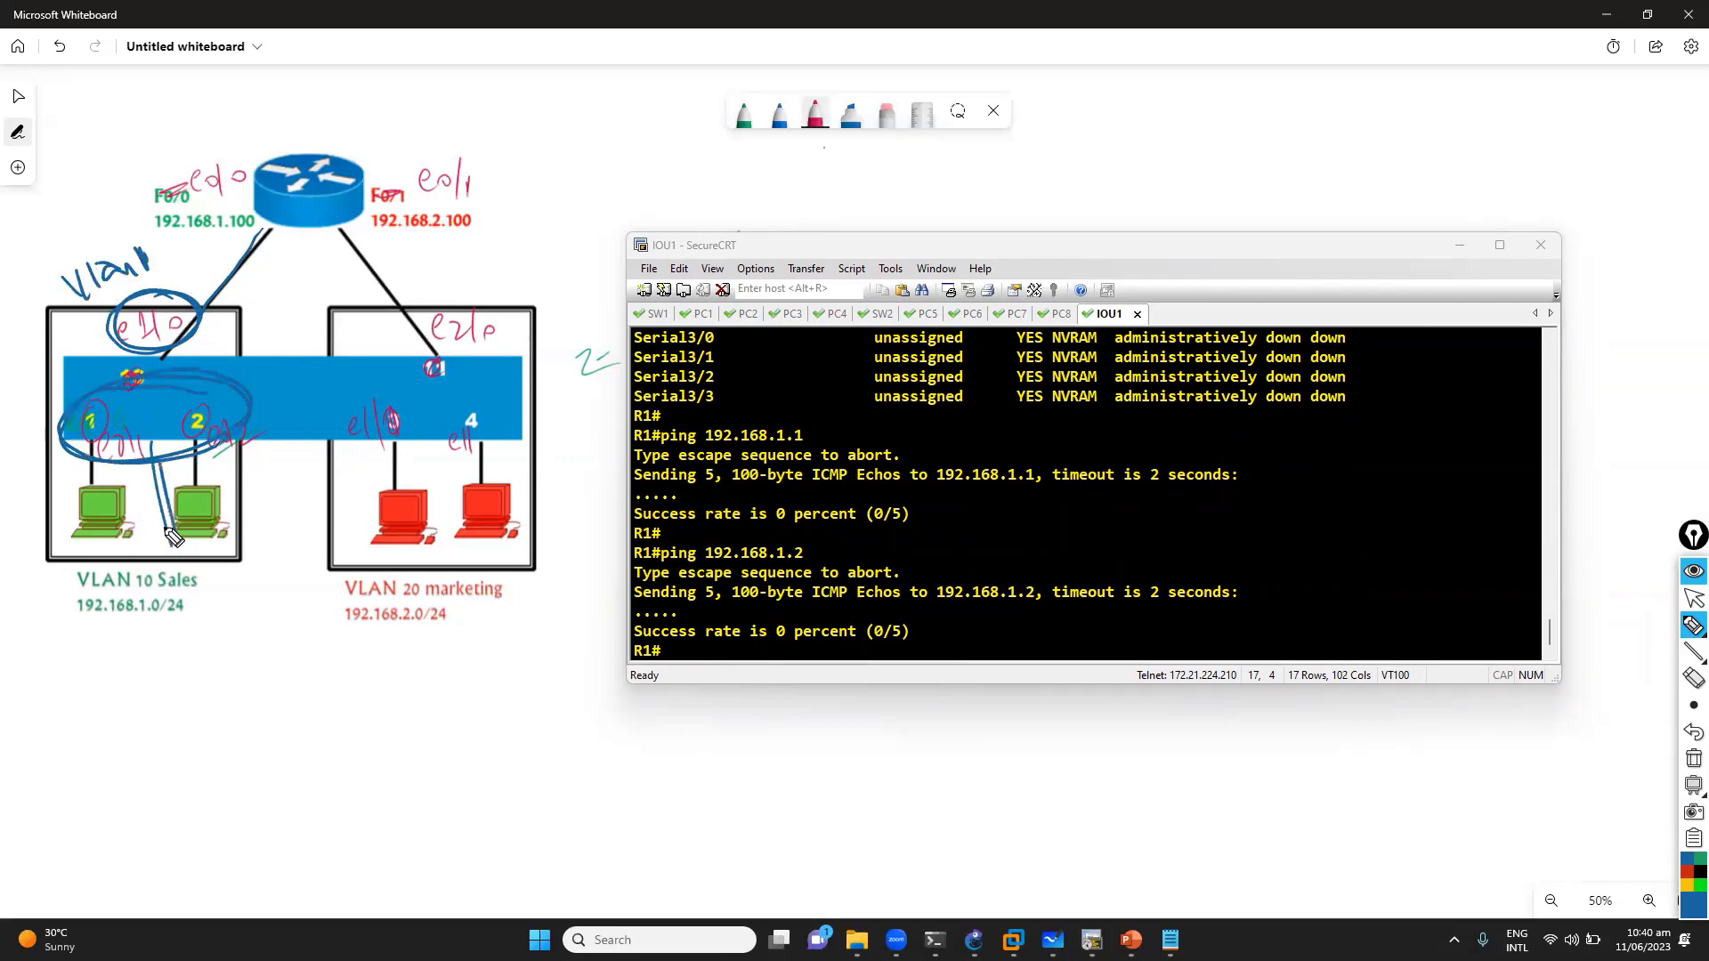
{"action": "mouse_move", "coordinate": [149, 598]}
{"action": "left_mouse_down"}
{"action": "mouse_move", "coordinate": [199, 597]}
{"action": "mouse_move", "coordinate": [194, 612]}
{"action": "mouse_move", "coordinate": [223, 580]}
{"action": "mouse_move", "coordinate": [279, 617]}
{"action": "left_mouse_up"}
Annotate in red: circle the router, trace its link to e1/0, write "Same VLAN" above, and clear all screen annotations
{"action": "key", "text": "r"}
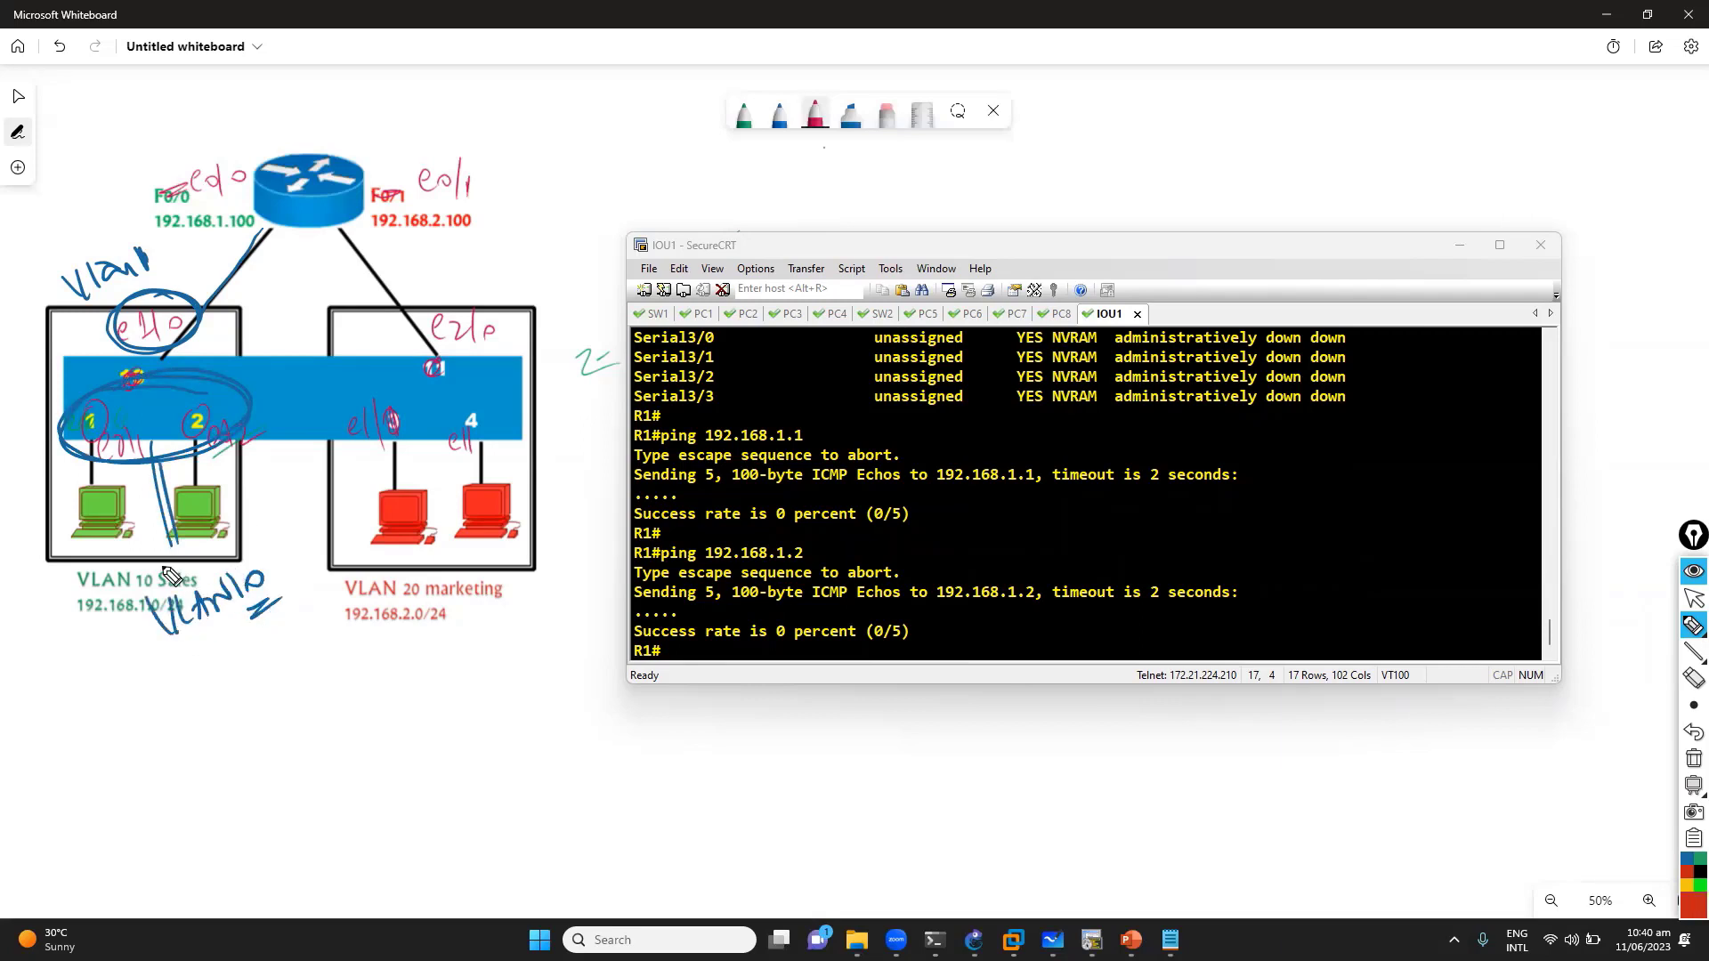
{"action": "mouse_move", "coordinate": [256, 176]}
{"action": "left_mouse_down"}
{"action": "mouse_move", "coordinate": [320, 147]}
{"action": "mouse_move", "coordinate": [267, 227]}
{"action": "mouse_move", "coordinate": [308, 205]}
{"action": "mouse_move", "coordinate": [205, 297]}
{"action": "left_mouse_up"}
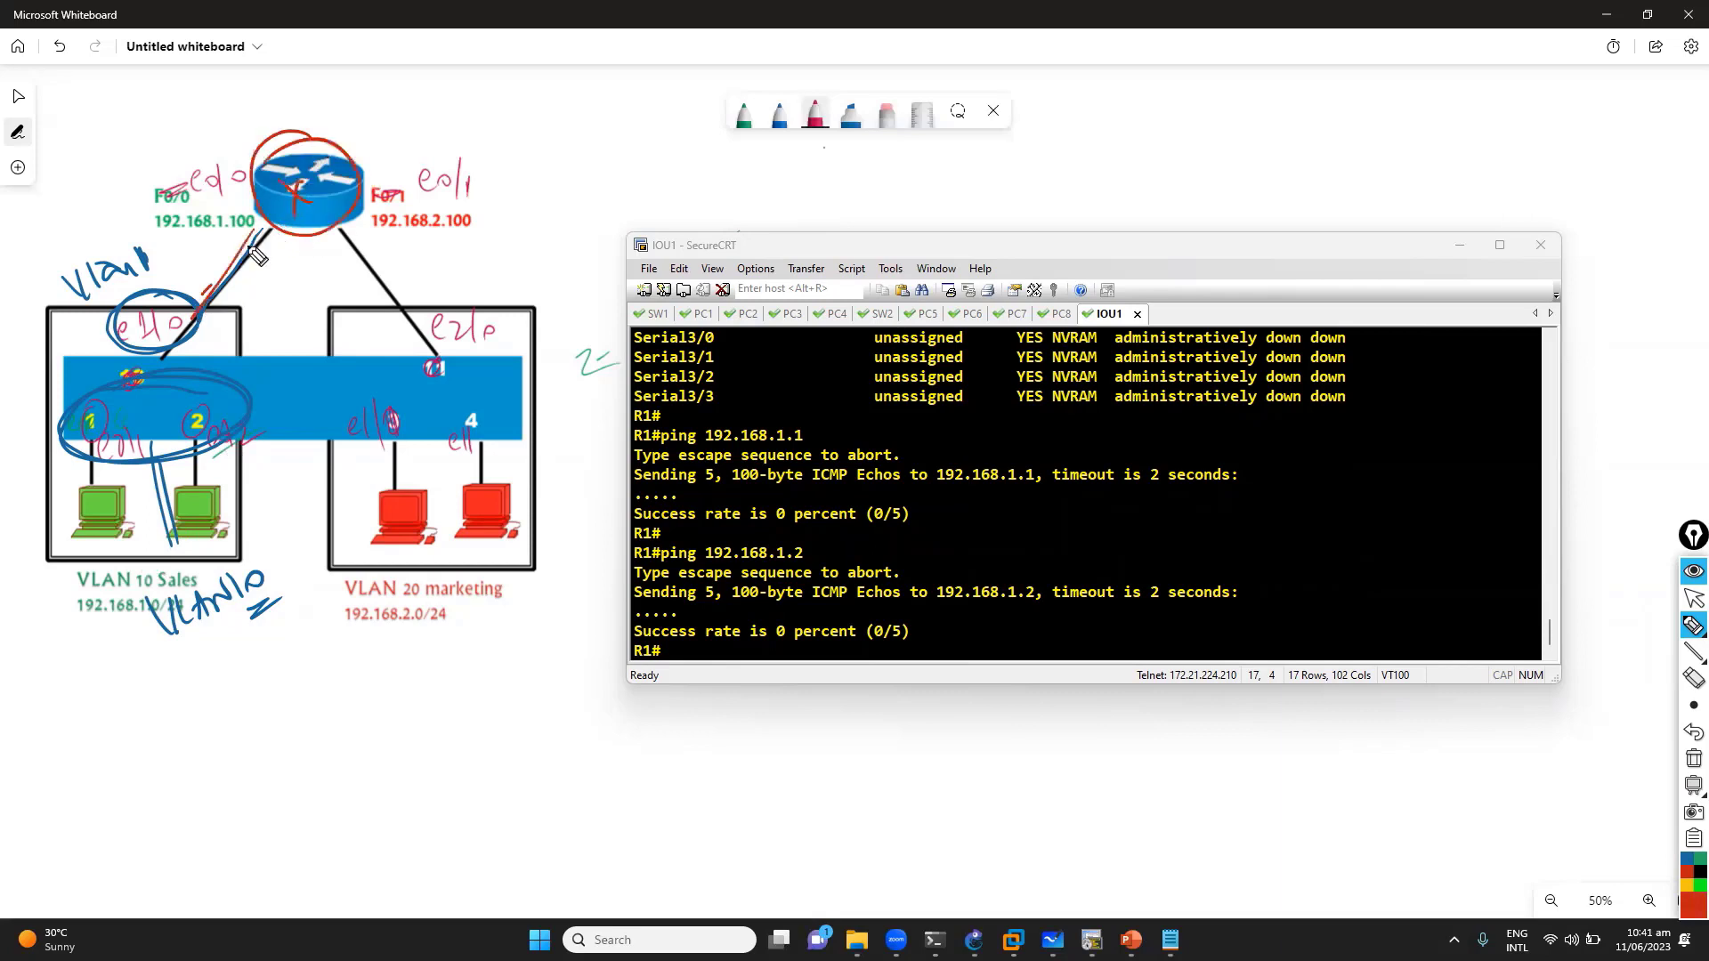
{"action": "left_click_drag", "start_coordinate": [268, 236], "coordinate": [211, 286]}
{"action": "mouse_move", "coordinate": [804, 147]}
{"action": "left_mouse_down"}
{"action": "mouse_move", "coordinate": [801, 162]}
{"action": "mouse_move", "coordinate": [844, 169]}
{"action": "mouse_move", "coordinate": [966, 159]}
{"action": "mouse_move", "coordinate": [976, 185]}
{"action": "left_mouse_up"}
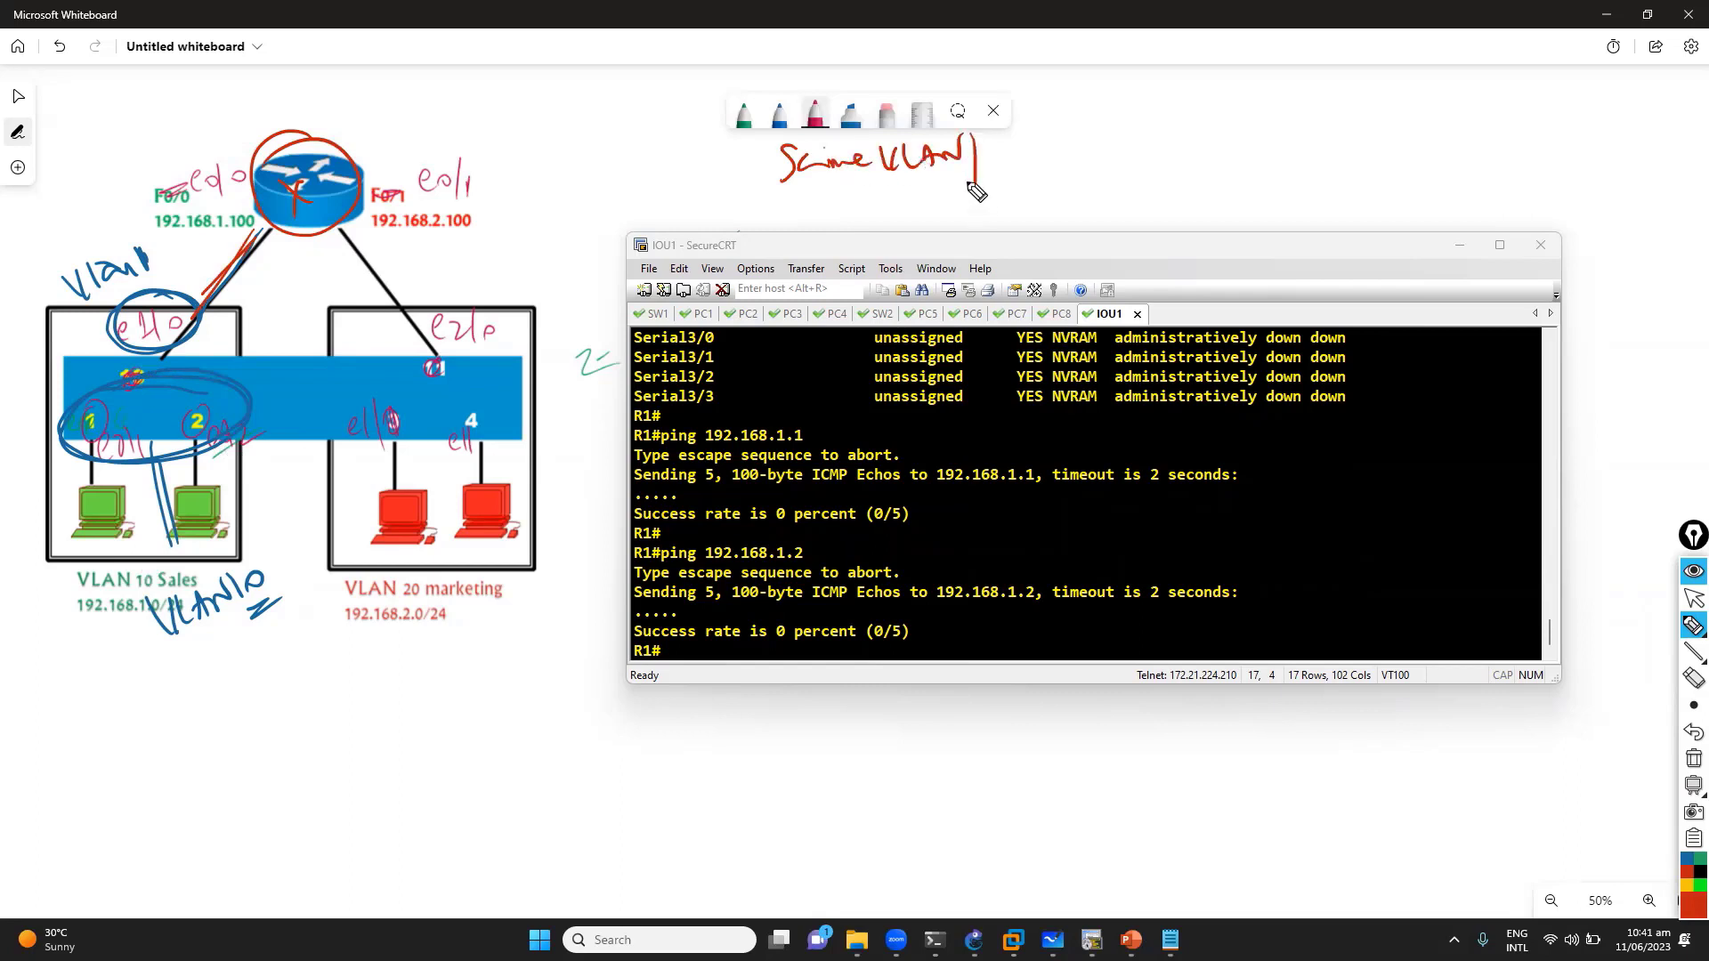
{"action": "key", "text": "Escape"}
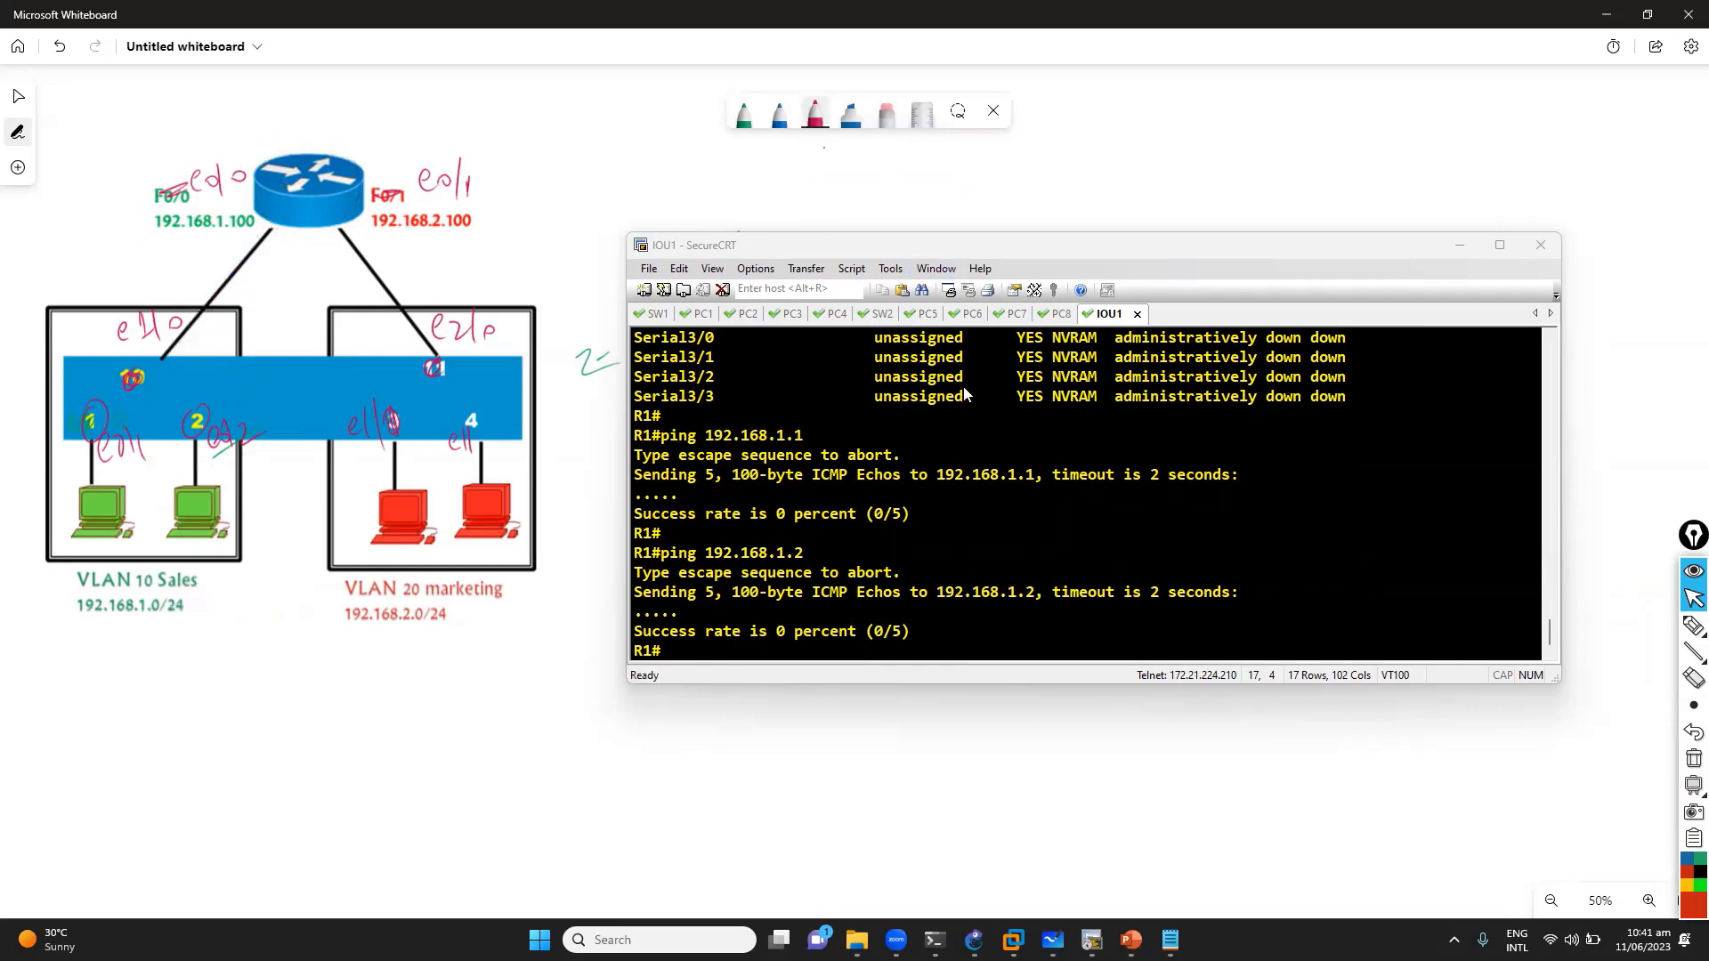
Return to the whiteboard and circle e1/0 with ports 1 and 2, and e2/0 with ports 3 and 4, in red
{"action": "left_click", "coordinate": [955, 452]}
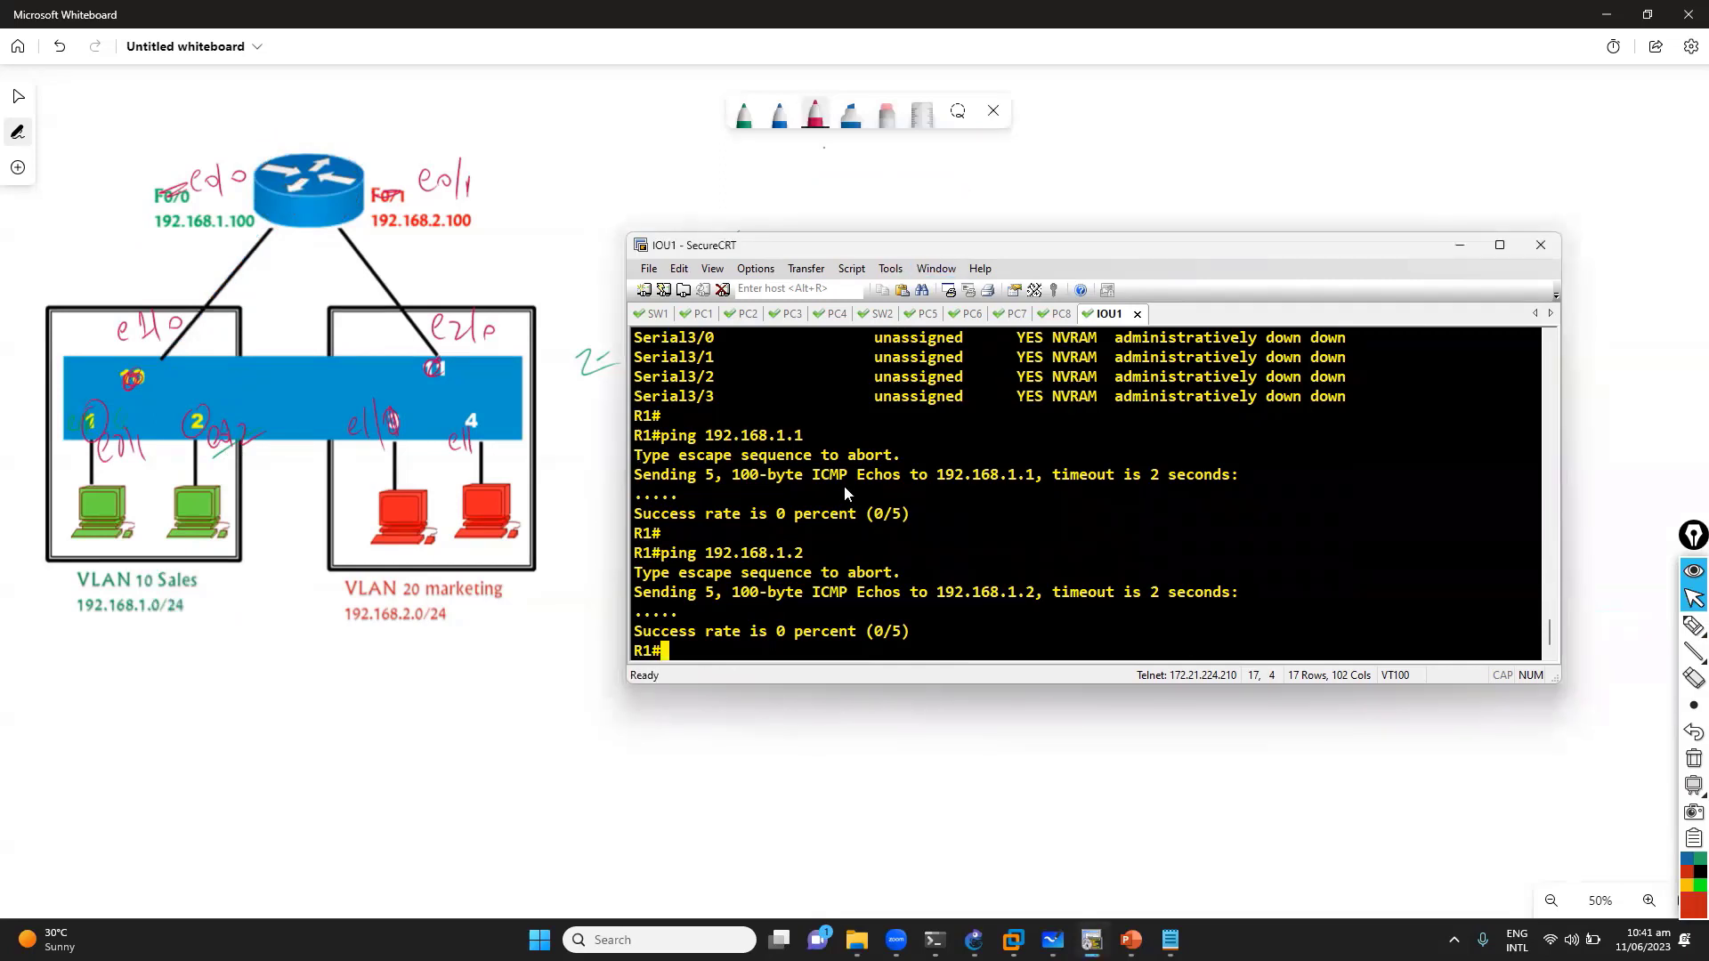
{"action": "left_click", "coordinate": [567, 247]}
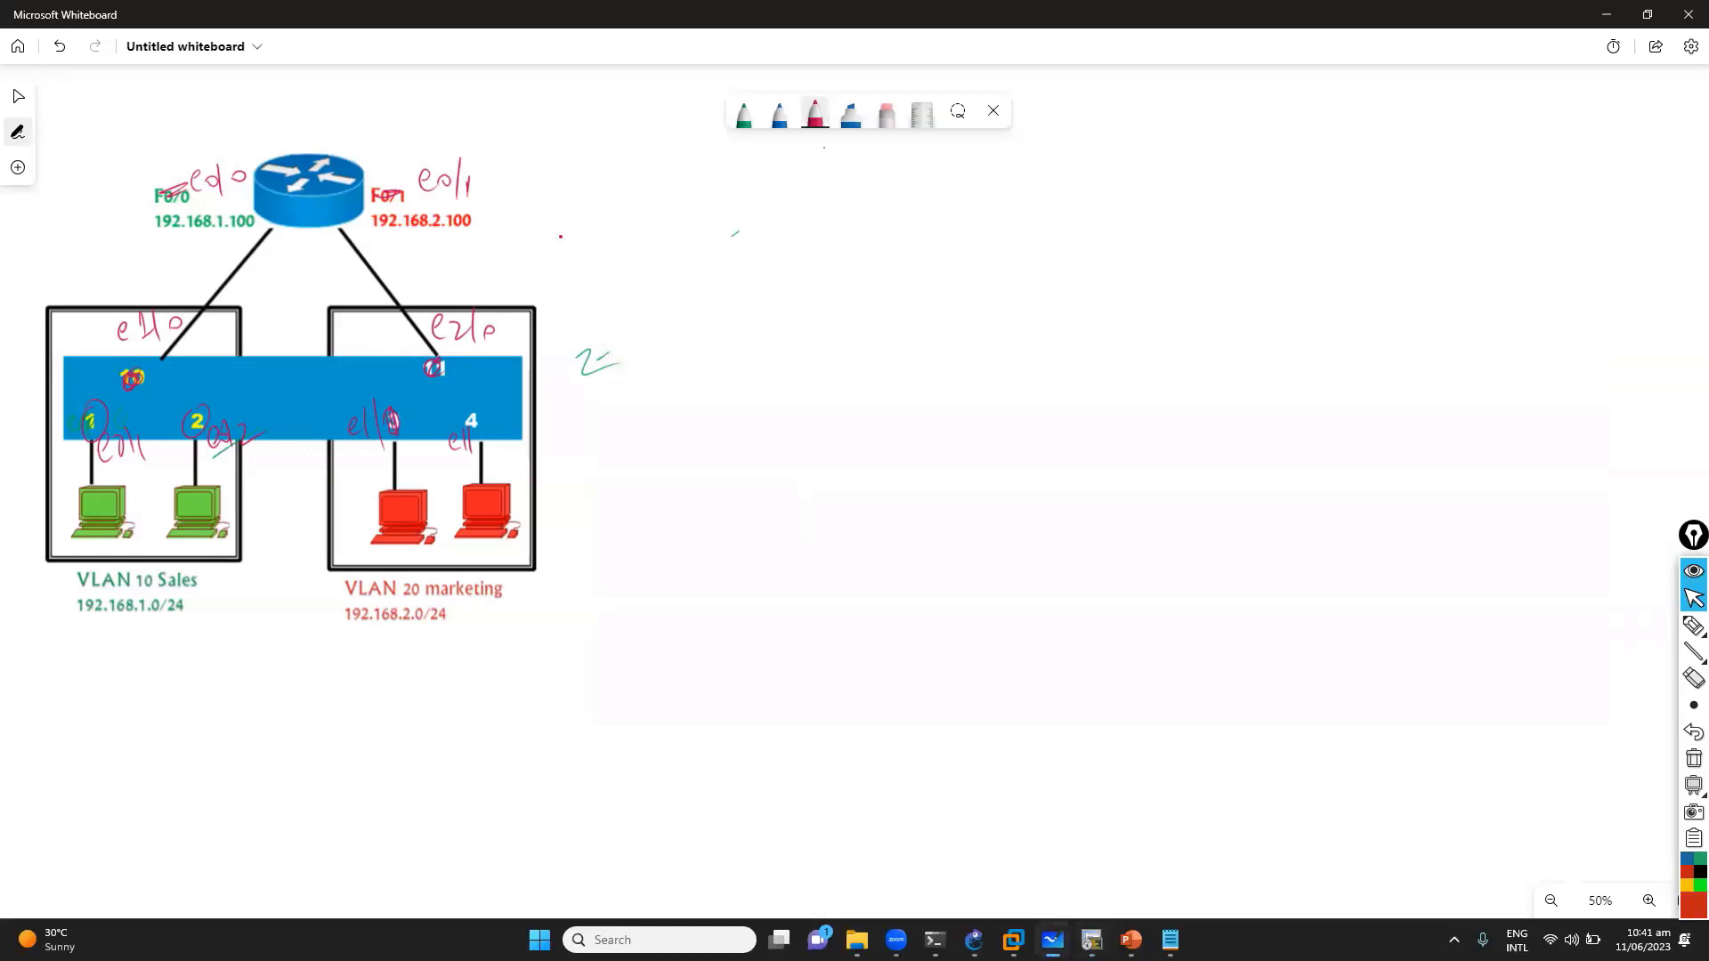
{"action": "mouse_move", "coordinate": [133, 299]}
{"action": "left_mouse_down"}
{"action": "mouse_move", "coordinate": [76, 323]}
{"action": "mouse_move", "coordinate": [40, 408]}
{"action": "mouse_move", "coordinate": [79, 482]}
{"action": "mouse_move", "coordinate": [191, 491]}
{"action": "mouse_move", "coordinate": [258, 438]}
{"action": "mouse_move", "coordinate": [178, 297]}
{"action": "mouse_move", "coordinate": [71, 356]}
{"action": "left_mouse_up"}
{"action": "mouse_move", "coordinate": [488, 287]}
{"action": "left_mouse_down"}
{"action": "mouse_move", "coordinate": [333, 374]}
{"action": "mouse_move", "coordinate": [532, 374]}
{"action": "mouse_move", "coordinate": [445, 288]}
{"action": "left_mouse_up"}
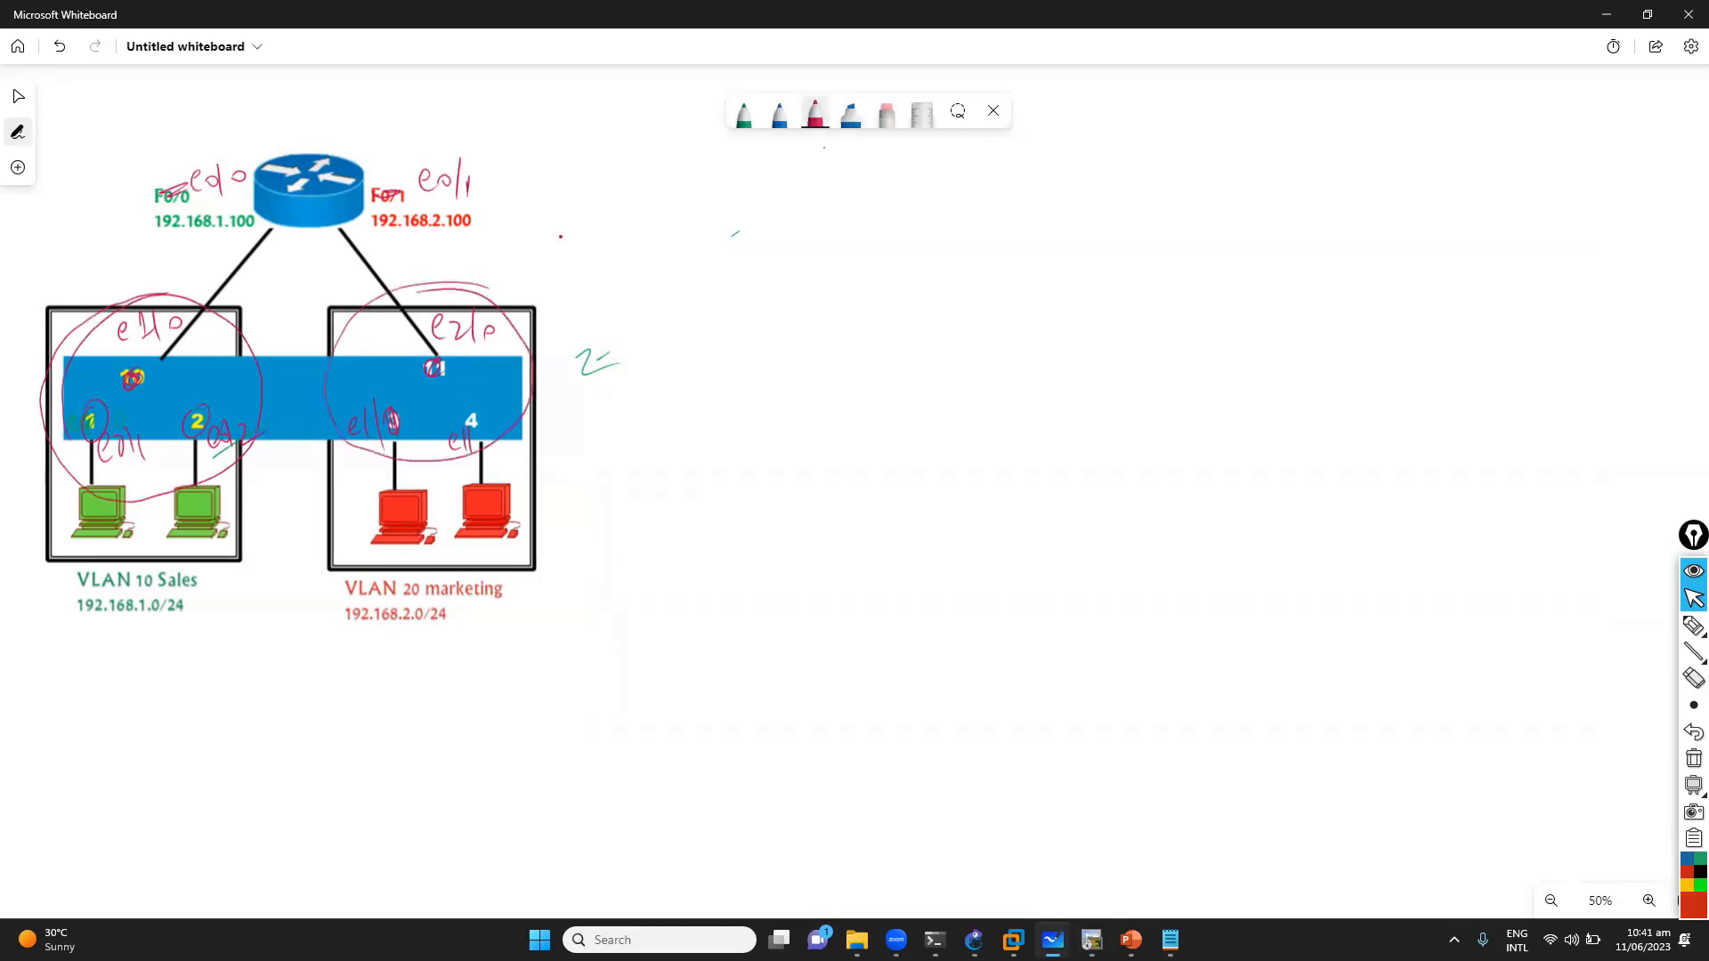
Switch to SW1's console in SecureCRT, exit interface configuration mode, and display the VLAN table with do show vlan
{"action": "key", "text": "alt+Tab"}
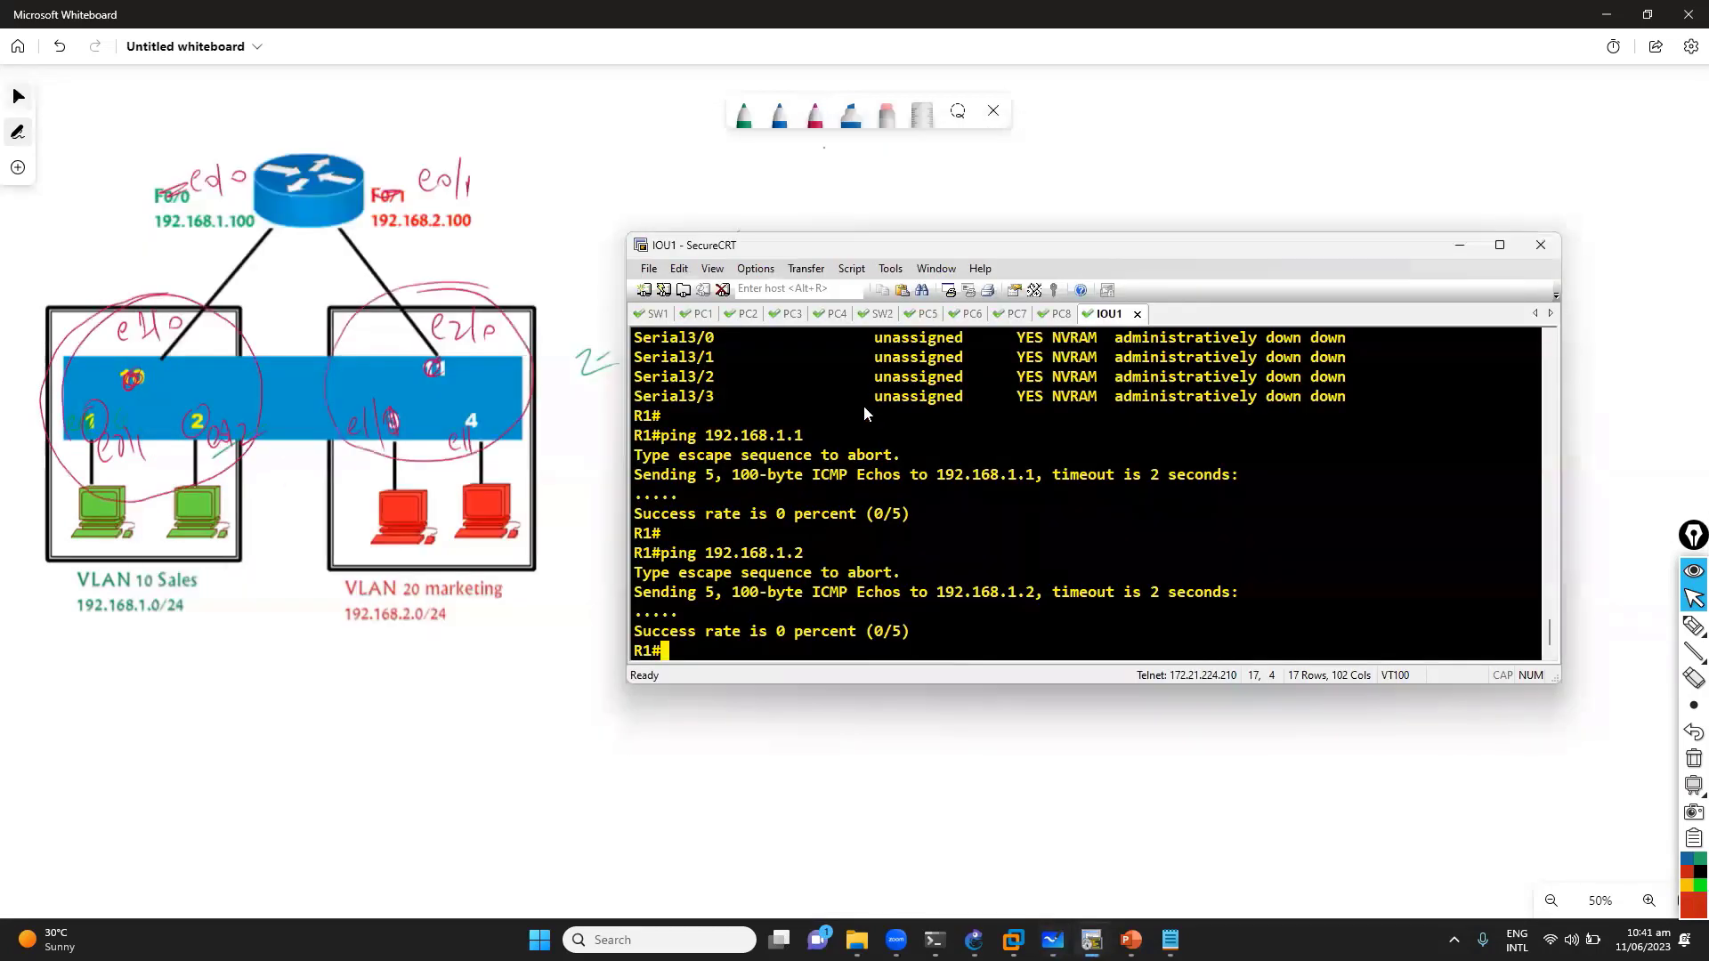
{"action": "key", "text": "alt+1"}
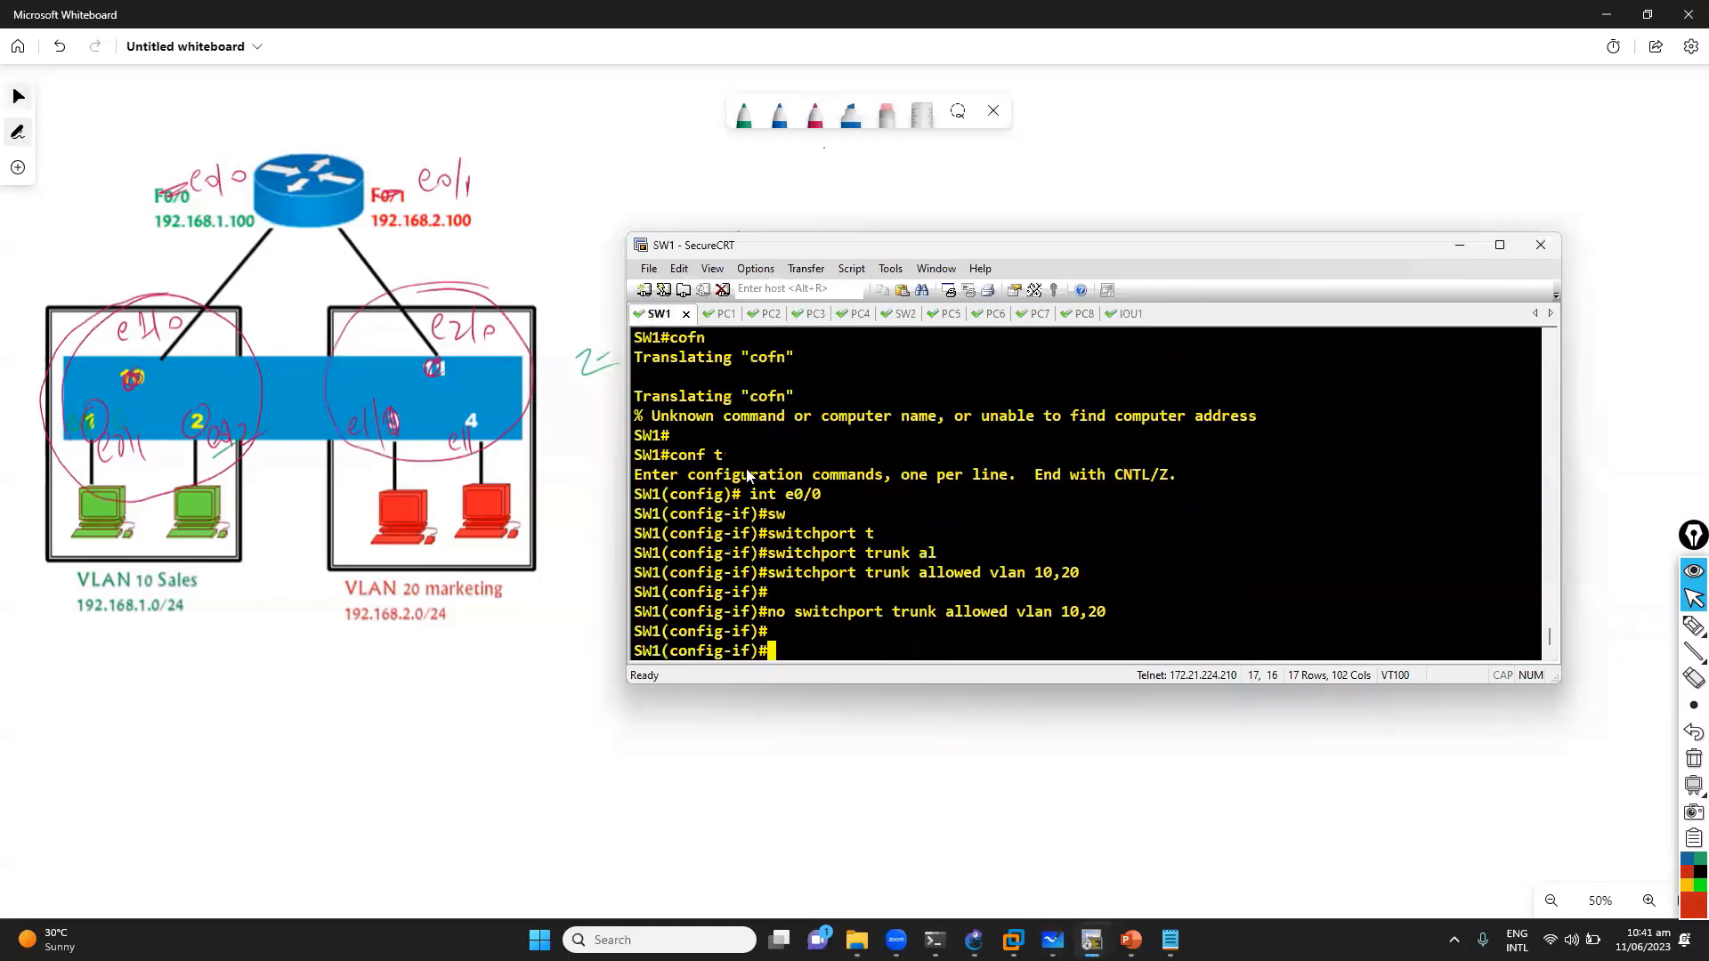
{"action": "key", "text": "Return"}
{"action": "key", "text": "Return"}
{"action": "key", "text": "Return"}
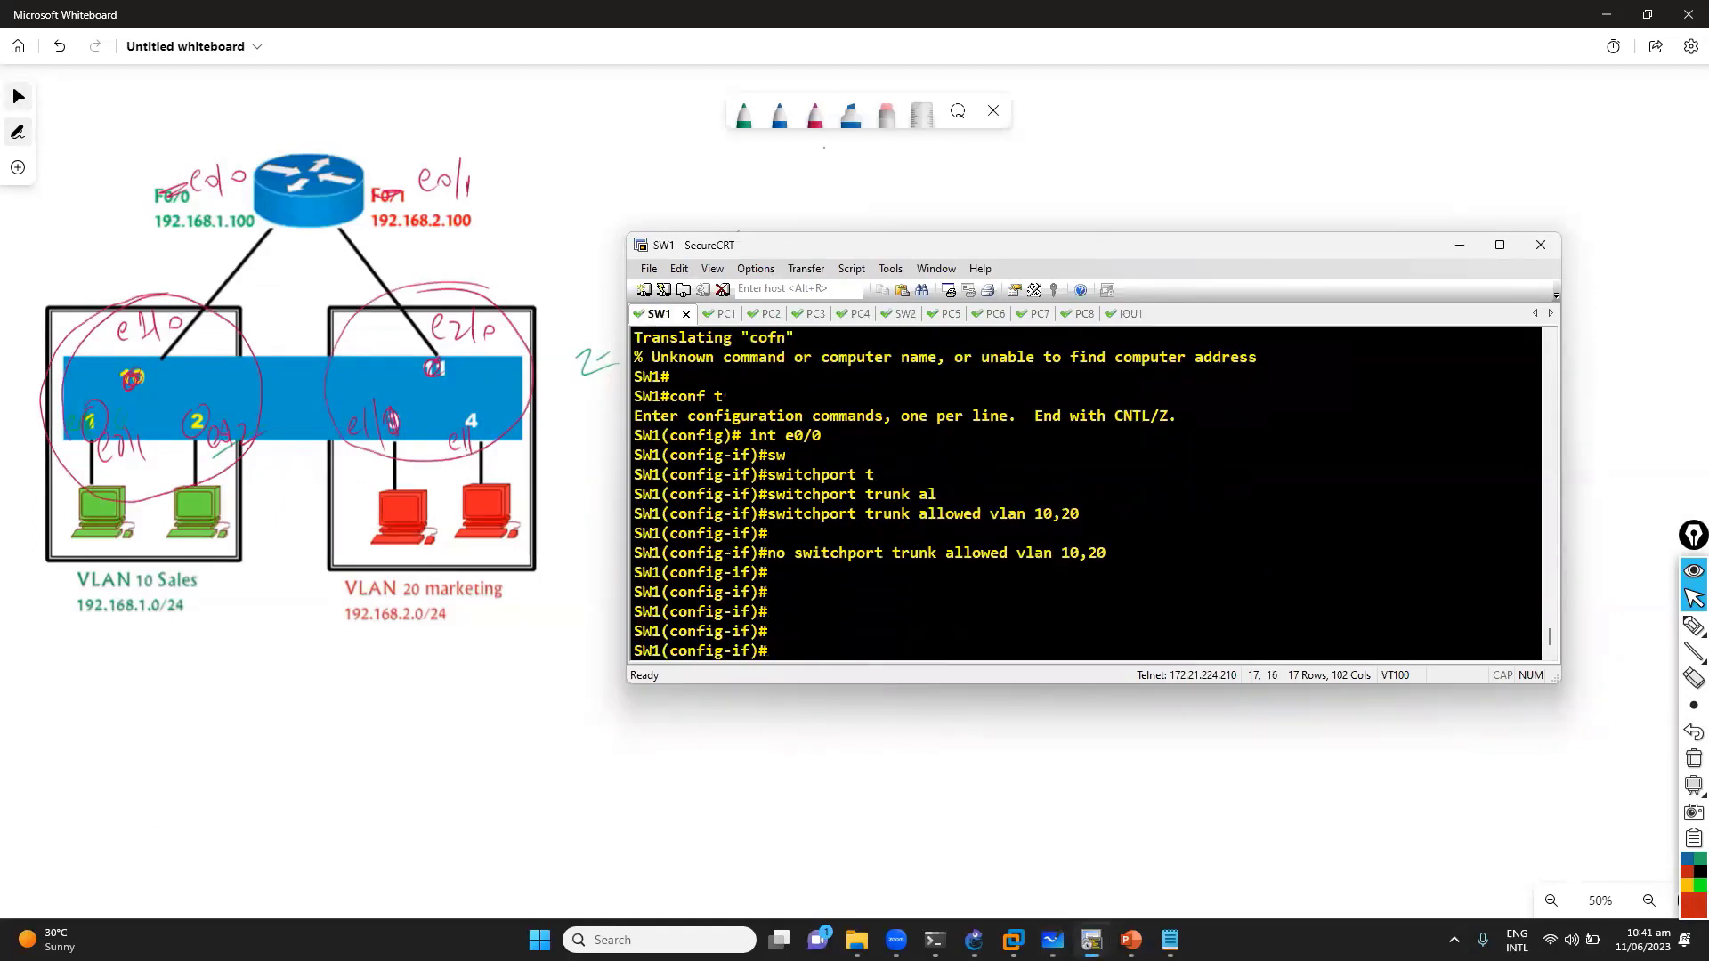
{"action": "type", "text": "exit"}
{"action": "key", "text": "Return"}
{"action": "key", "text": "Return"}
{"action": "type", "text": "d"}
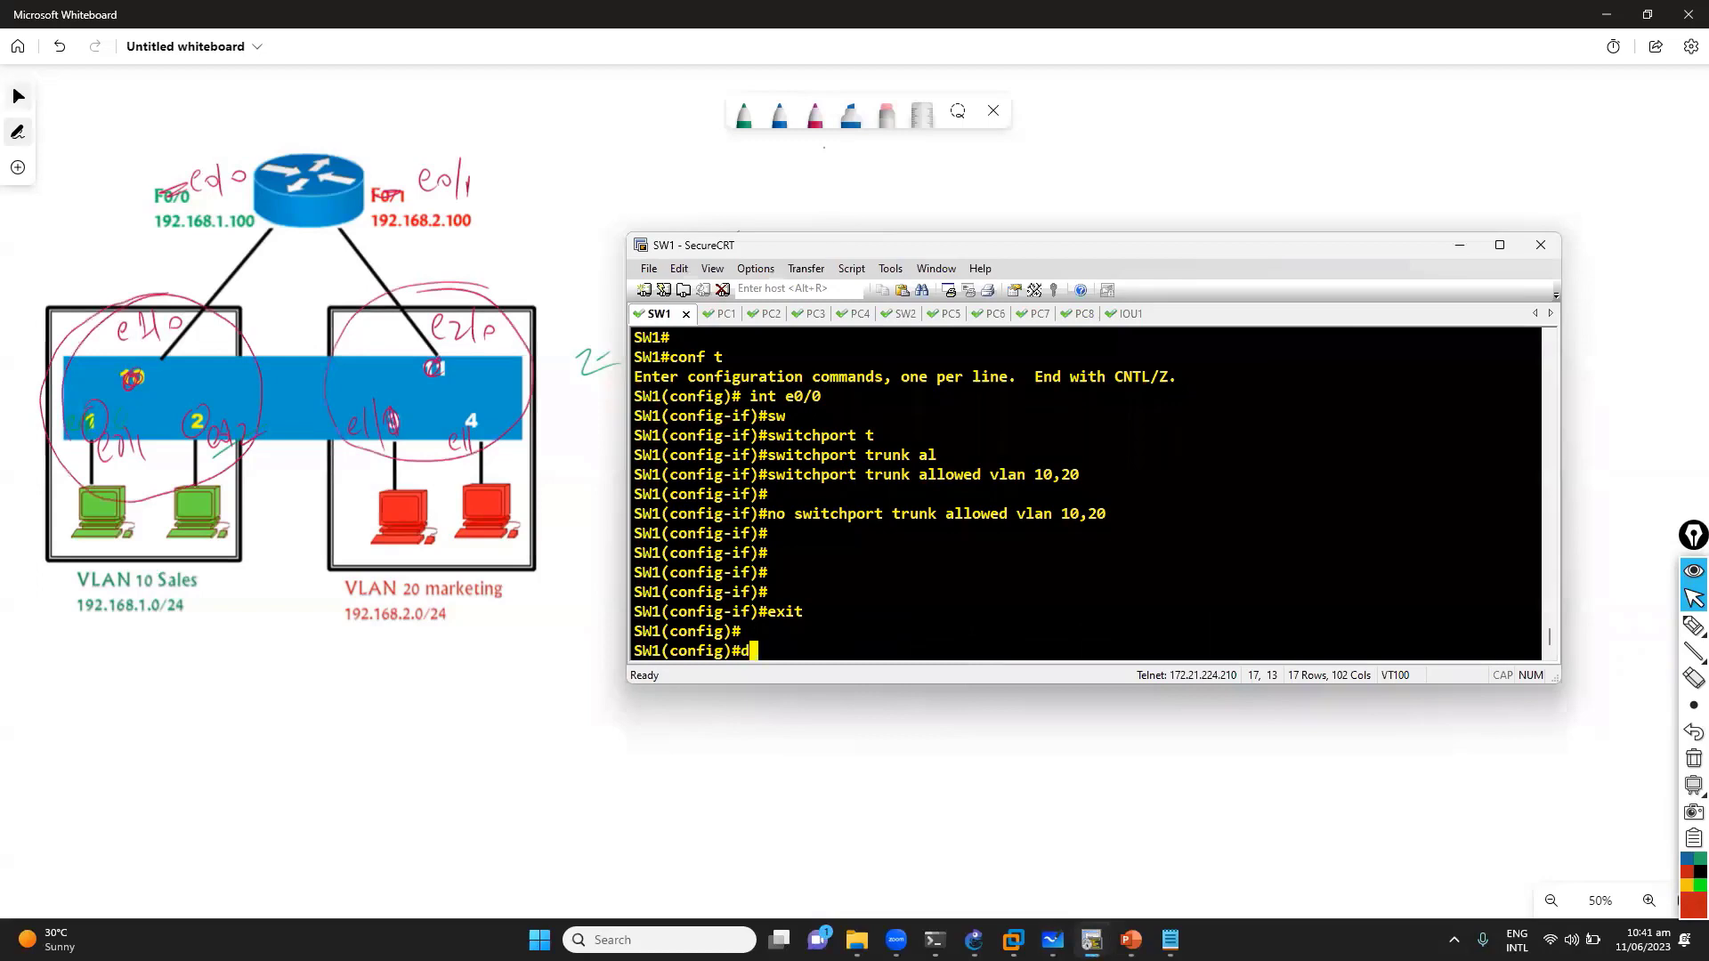
{"action": "type", "text": "o show vlan"}
{"action": "key", "text": "Return"}
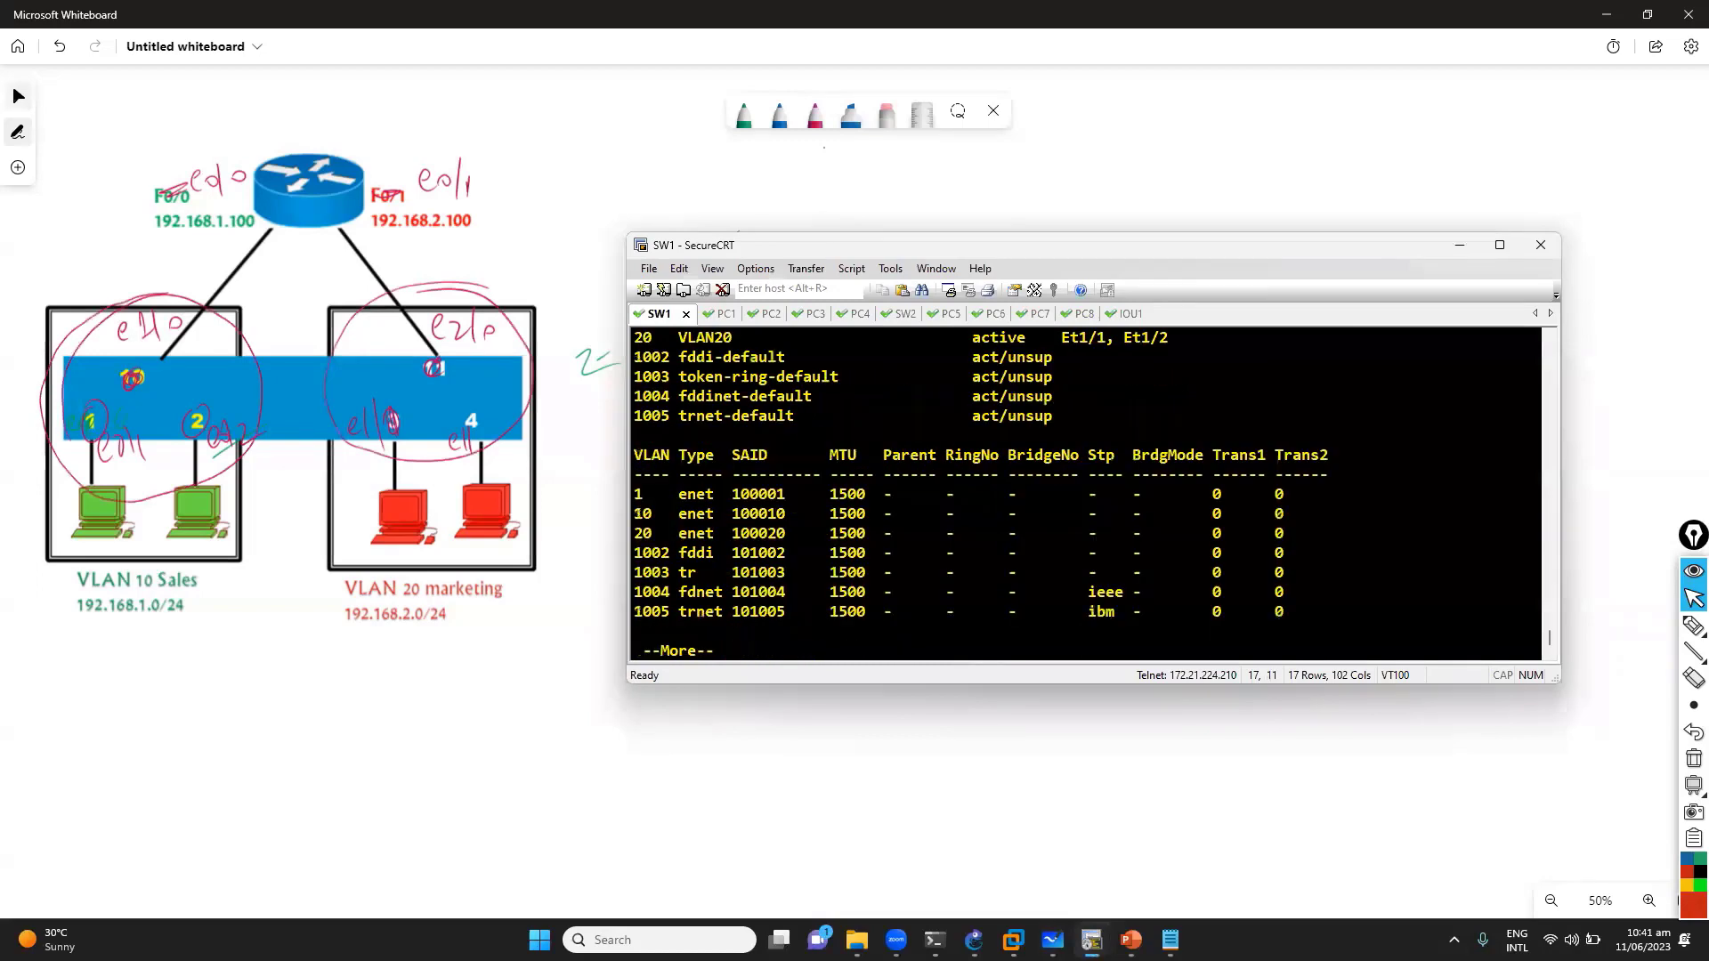
Examine the ports listed under VLAN10, VLAN20 and the default VLAN, highlighting Et1/0 through Et2/0, and finish the listing
{"action": "scroll", "coordinate": [894, 479], "scroll_direction": "up", "scroll_amount": 4}
{"action": "left_click_drag", "start_coordinate": [1017, 574], "coordinate": [1171, 574]}
{"action": "left_click_drag", "start_coordinate": [634, 553], "coordinate": [1169, 574]}
{"action": "left_click", "coordinate": [1075, 541]}
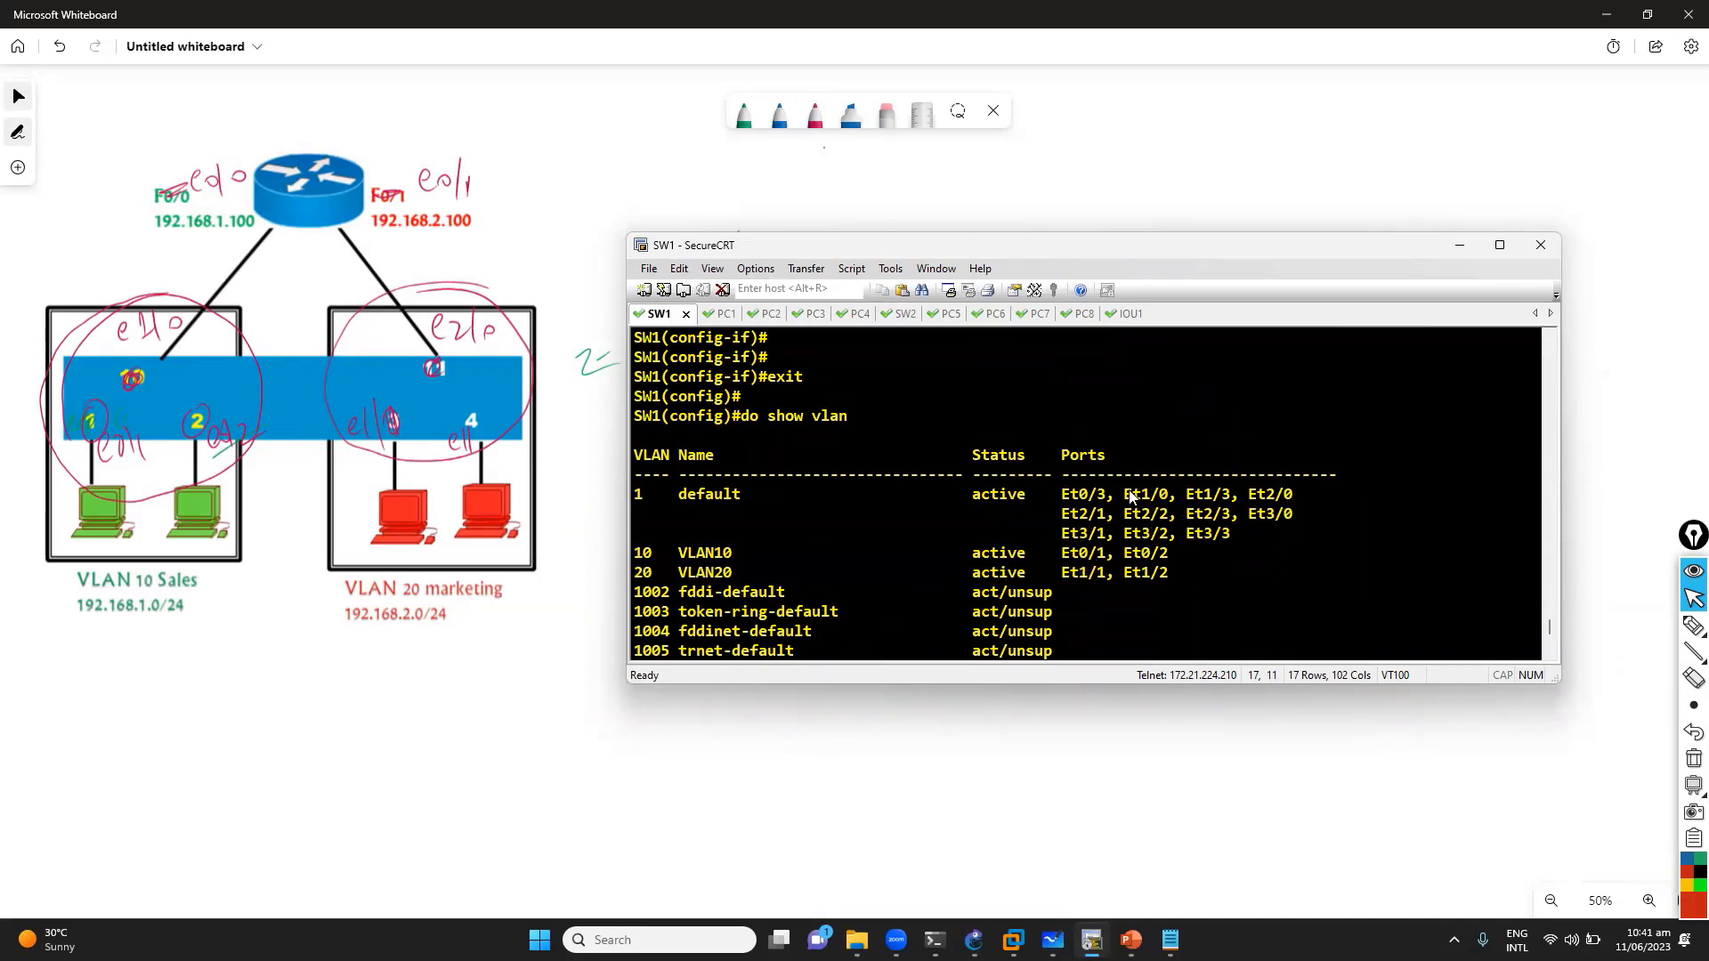
{"action": "left_click_drag", "start_coordinate": [1131, 496], "coordinate": [1310, 495]}
{"action": "left_click", "coordinate": [1264, 537]}
{"action": "key", "text": "space"}
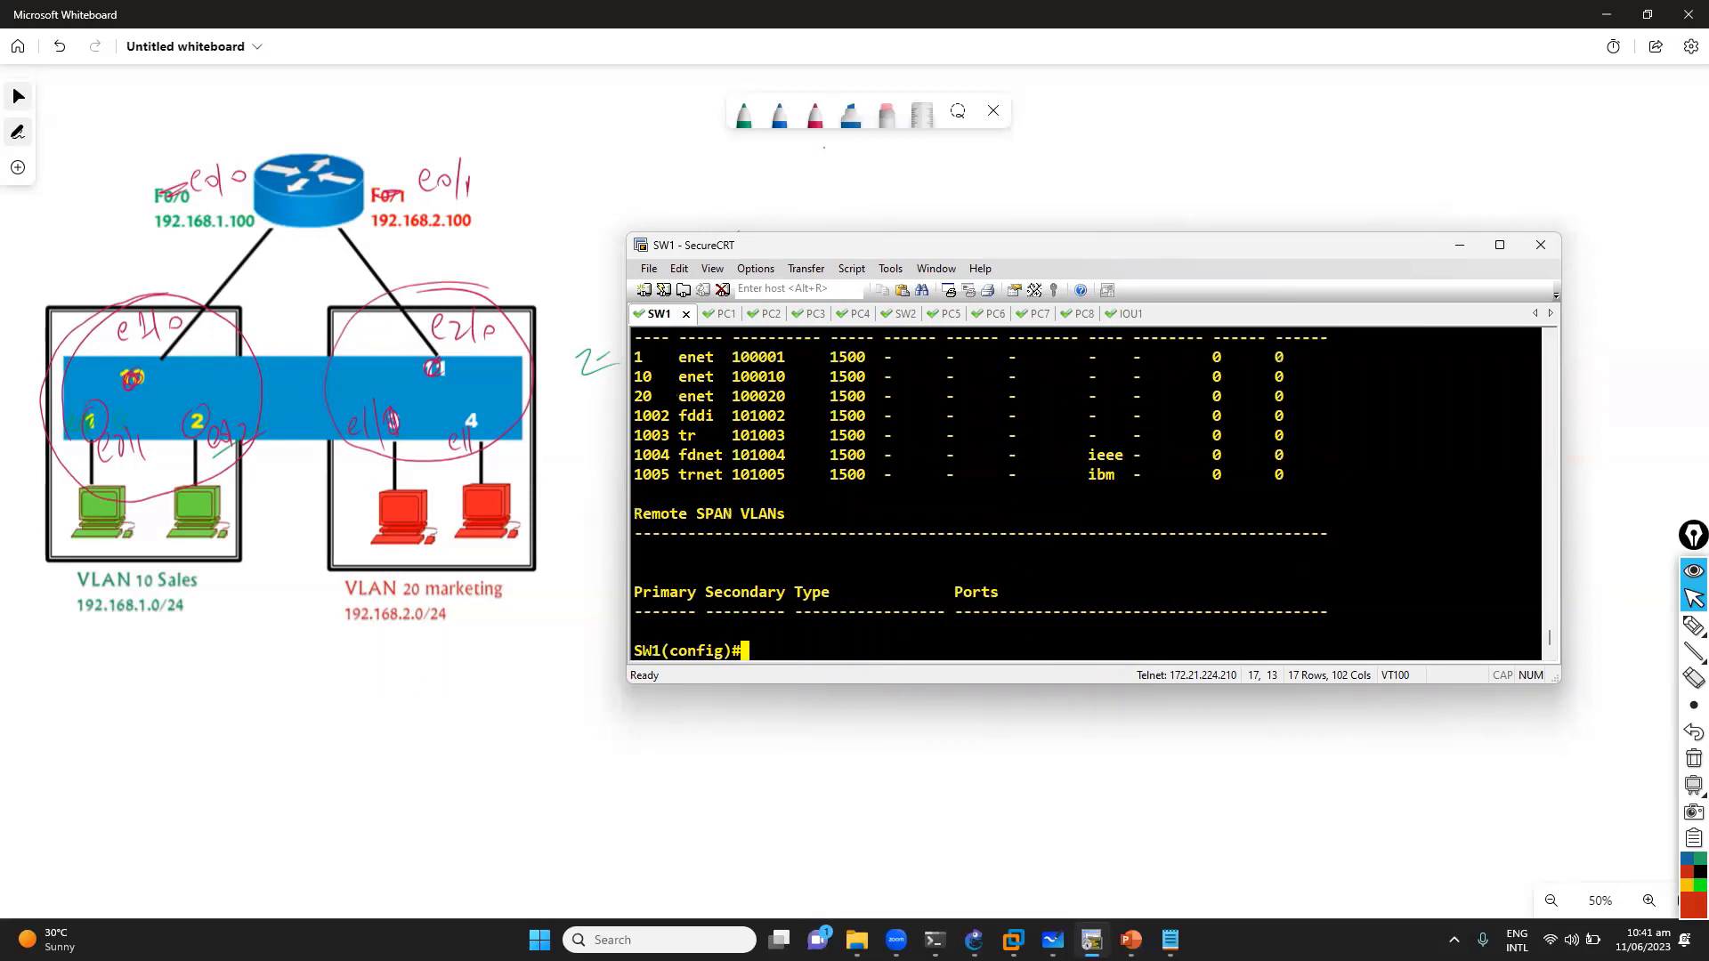
Enter interface e1/0 on SW1 and set its switchport mode to access
{"action": "type", "text": "int r"}
{"action": "key", "text": "BackSpace"}
{"action": "key", "text": "BackSpace"}
{"action": "key", "text": "BackSpace"}
{"action": "type", "text": "e1/0"}
{"action": "key", "text": "Return"}
{"action": "type", "text": "sw"}
{"action": "key", "text": "Tab"}
{"action": "type", "text": "mo"}
{"action": "key", "text": "Tab"}
{"action": "type", "text": "ac"}
{"action": "key", "text": "Tab"}
{"action": "key", "text": "Return"}
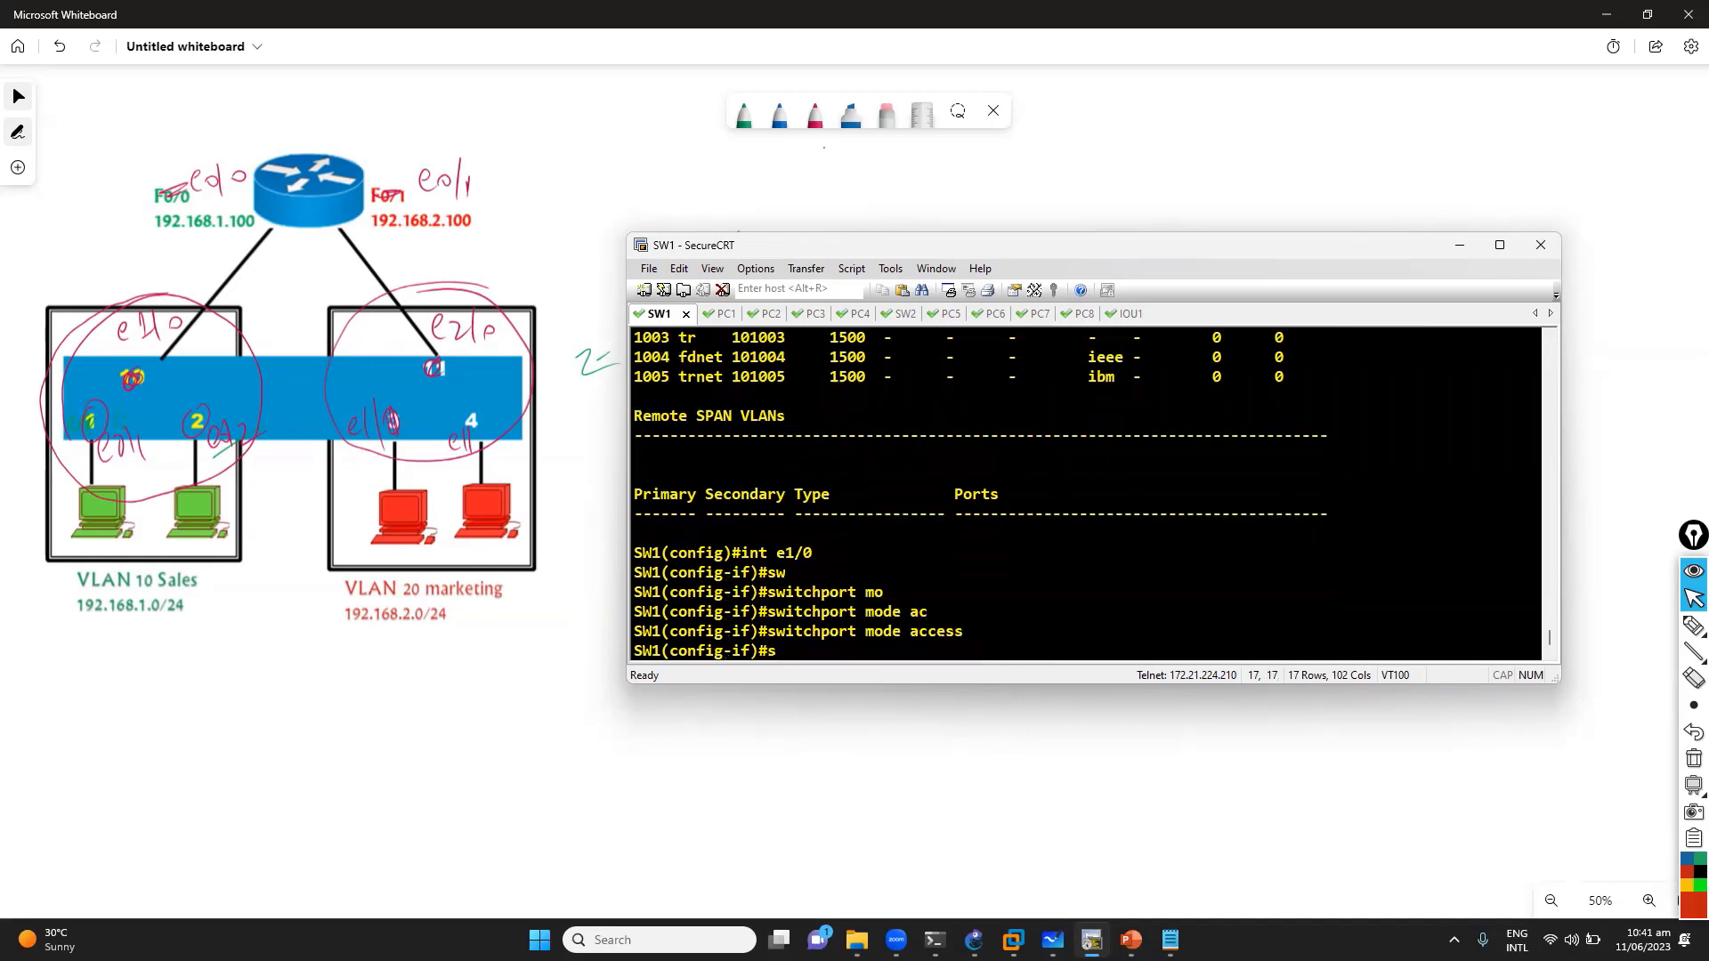
Assign e1/0 to access VLAN 10 and exit its interface configuration
{"action": "type", "text": "sw"}
{"action": "key", "text": "Tab"}
{"action": "type", "text": "av"}
{"action": "key", "text": "Tab"}
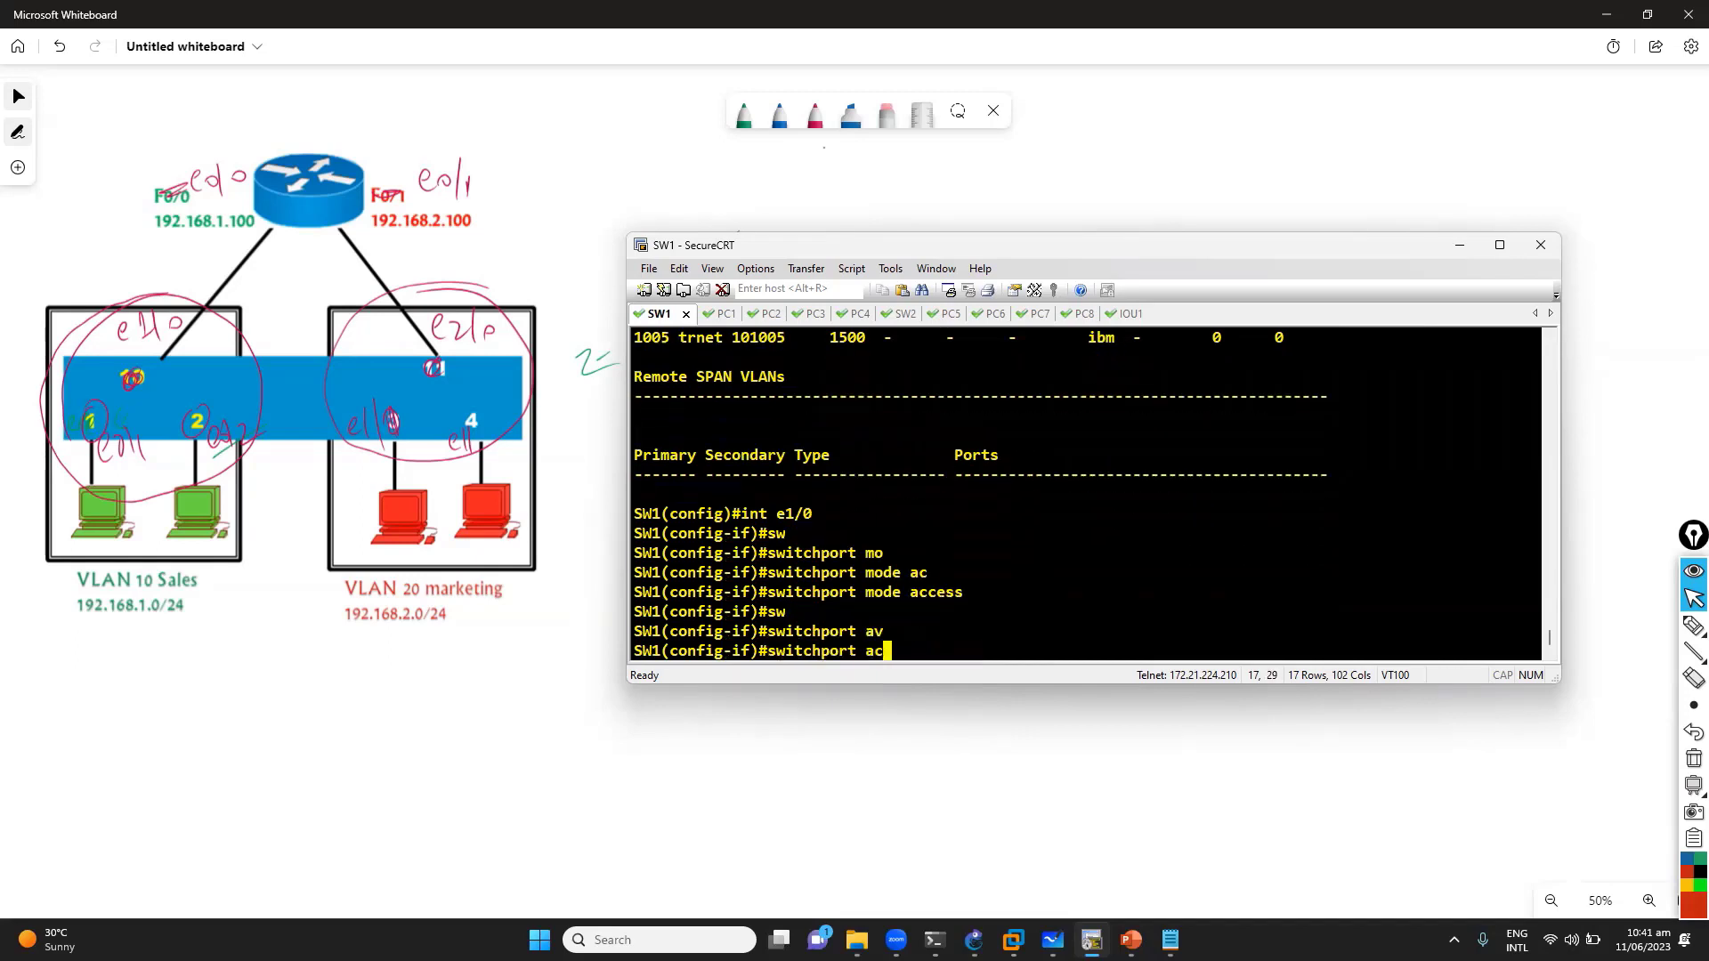
{"action": "key", "text": "Tab"}
{"action": "type", "text": "vlan 10"}
{"action": "key", "text": "Return"}
{"action": "type", "text": "exit"}
{"action": "key", "text": "Return"}
{"action": "key", "text": "Return"}
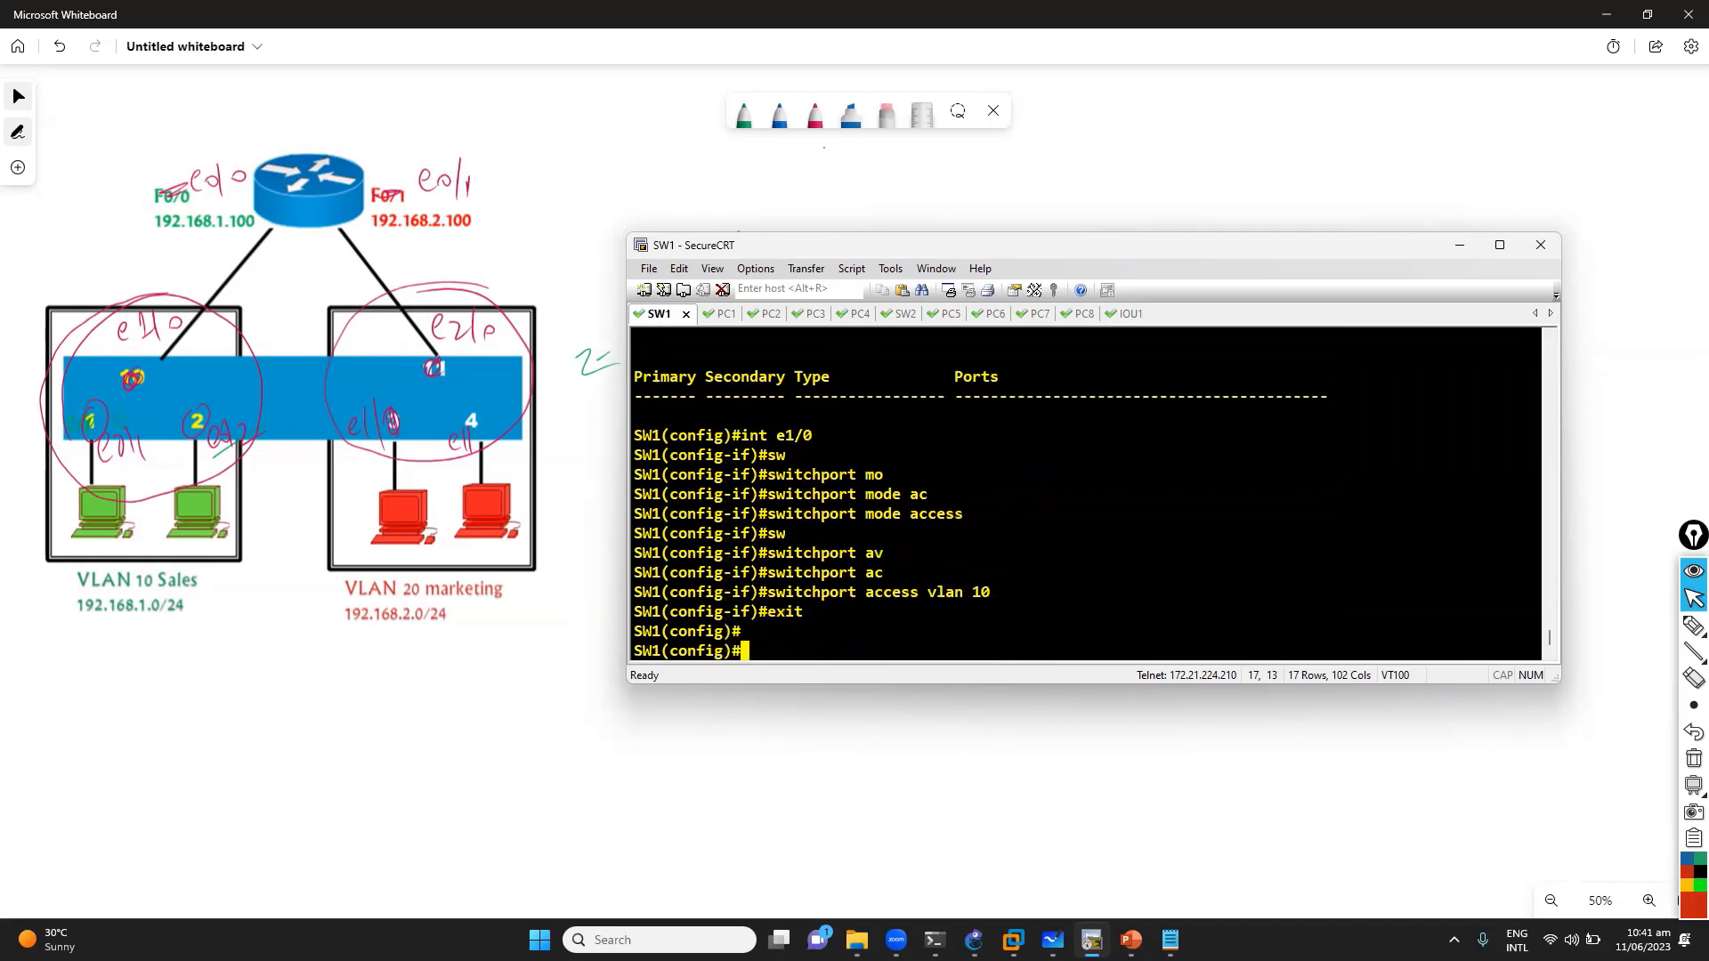
Enter interface e2/0 on SW1 and set its switchport mode to access
{"action": "key", "text": "Up"}
{"action": "key", "text": "Up"}
{"action": "key", "text": "Up"}
{"action": "key", "text": "Up"}
{"action": "key", "text": "Left"}
{"action": "key", "text": "BackSpace"}
{"action": "type", "text": "2"}
{"action": "key", "text": "Return"}
{"action": "key", "text": "Return"}
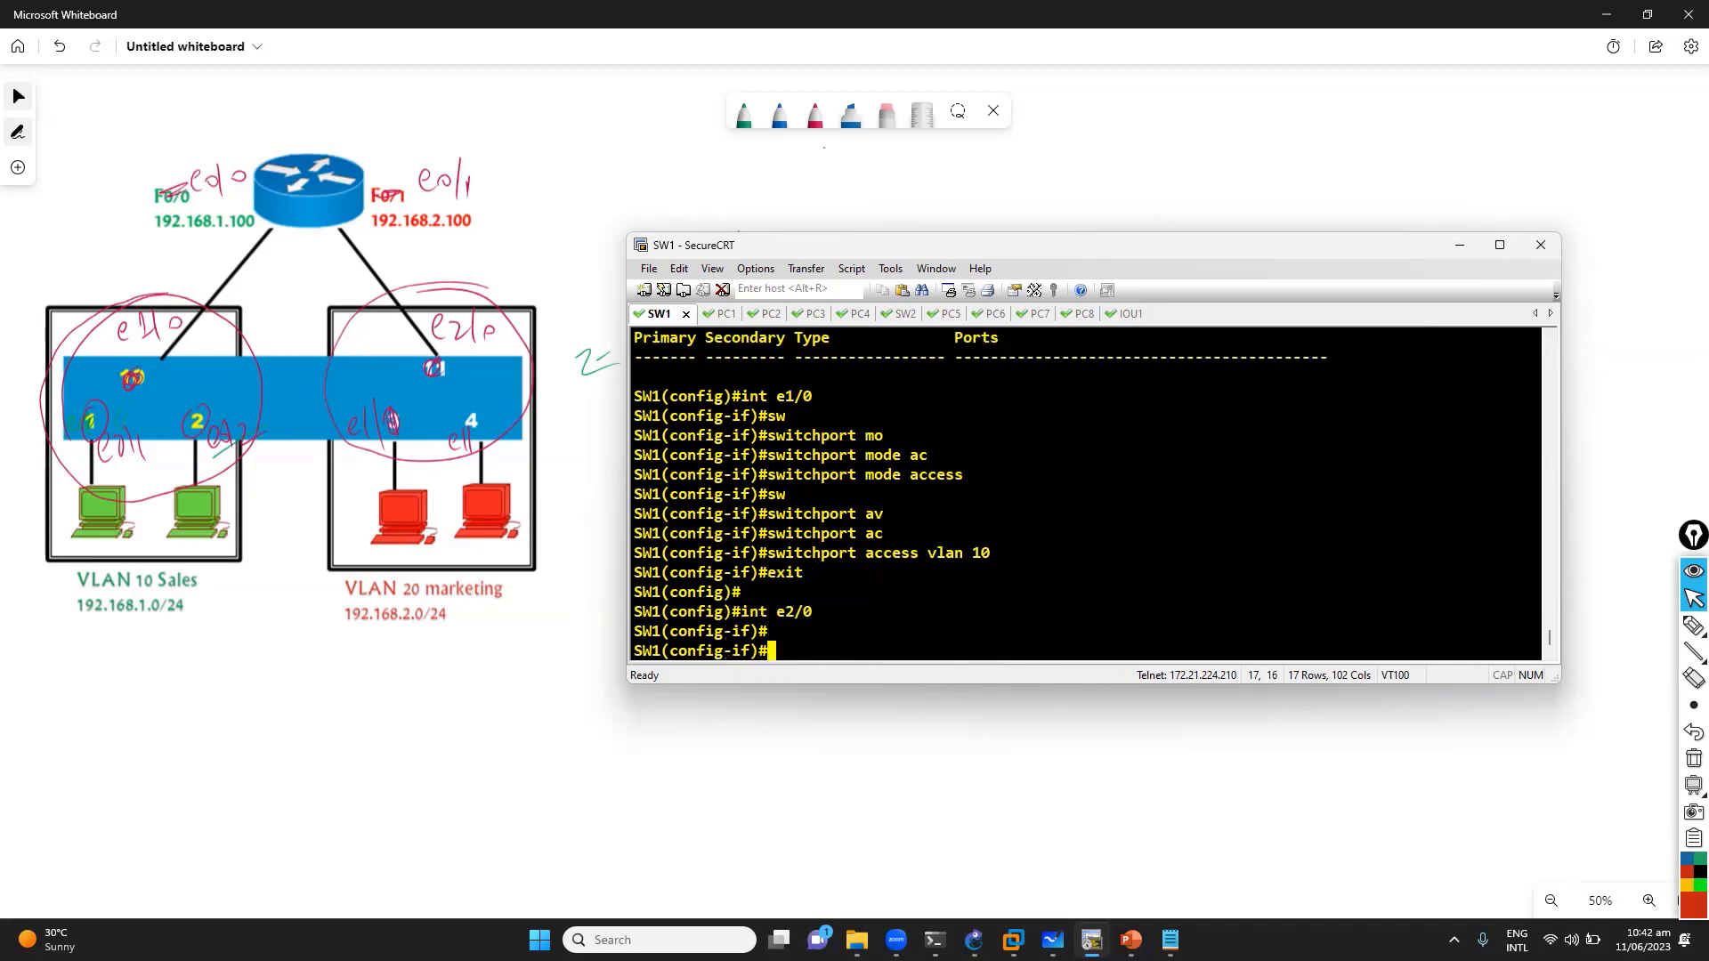
{"action": "key", "text": "Up"}
{"action": "key", "text": "Up"}
{"action": "key", "text": "Up"}
{"action": "key", "text": "Up"}
{"action": "key", "text": "Return"}
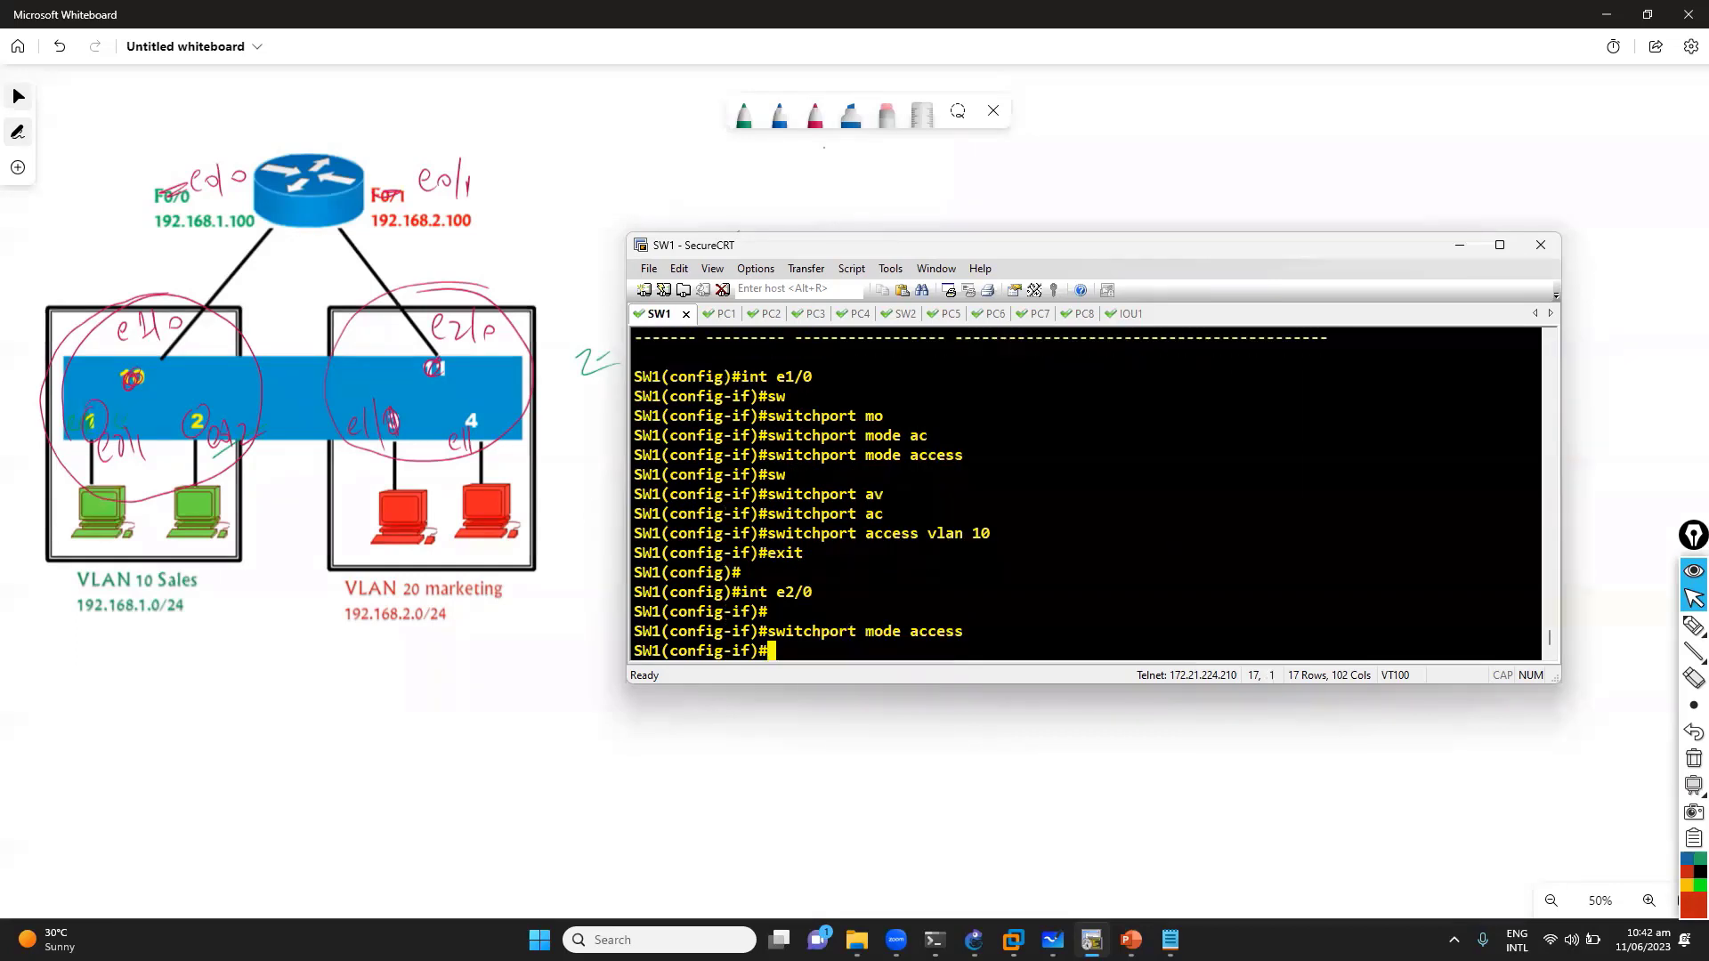
Assign e2/0 to access VLAN 20 and end configuration mode
{"action": "key", "text": "Up"}
{"action": "key", "text": "Up"}
{"action": "key", "text": "Up"}
{"action": "key", "text": "Up"}
{"action": "key", "text": "BackSpace"}
{"action": "key", "text": "BackSpace"}
{"action": "type", "text": "20"}
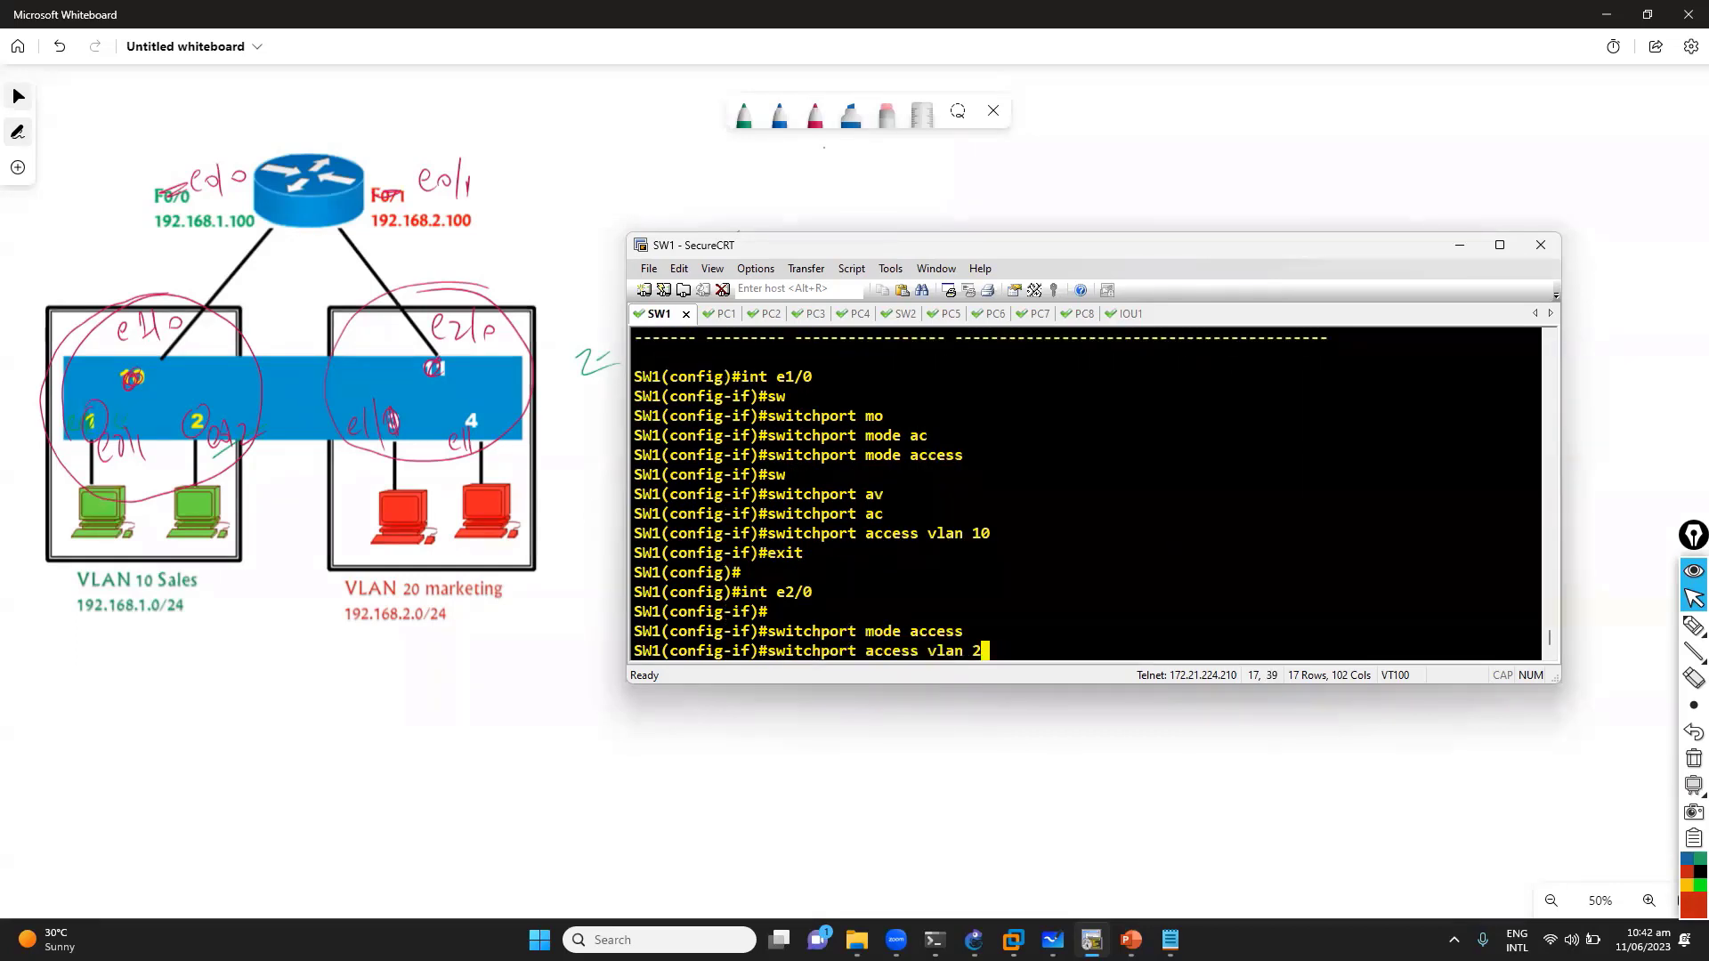
{"action": "key", "text": "Return"}
{"action": "type", "text": "end"}
{"action": "key", "text": "Return"}
{"action": "key", "text": "Return"}
Save SW1's running configuration with the write command
{"action": "type", "text": "w"}
{"action": "key", "text": "Return"}
{"action": "type", "text": "r"}
{"action": "key", "text": "Return"}
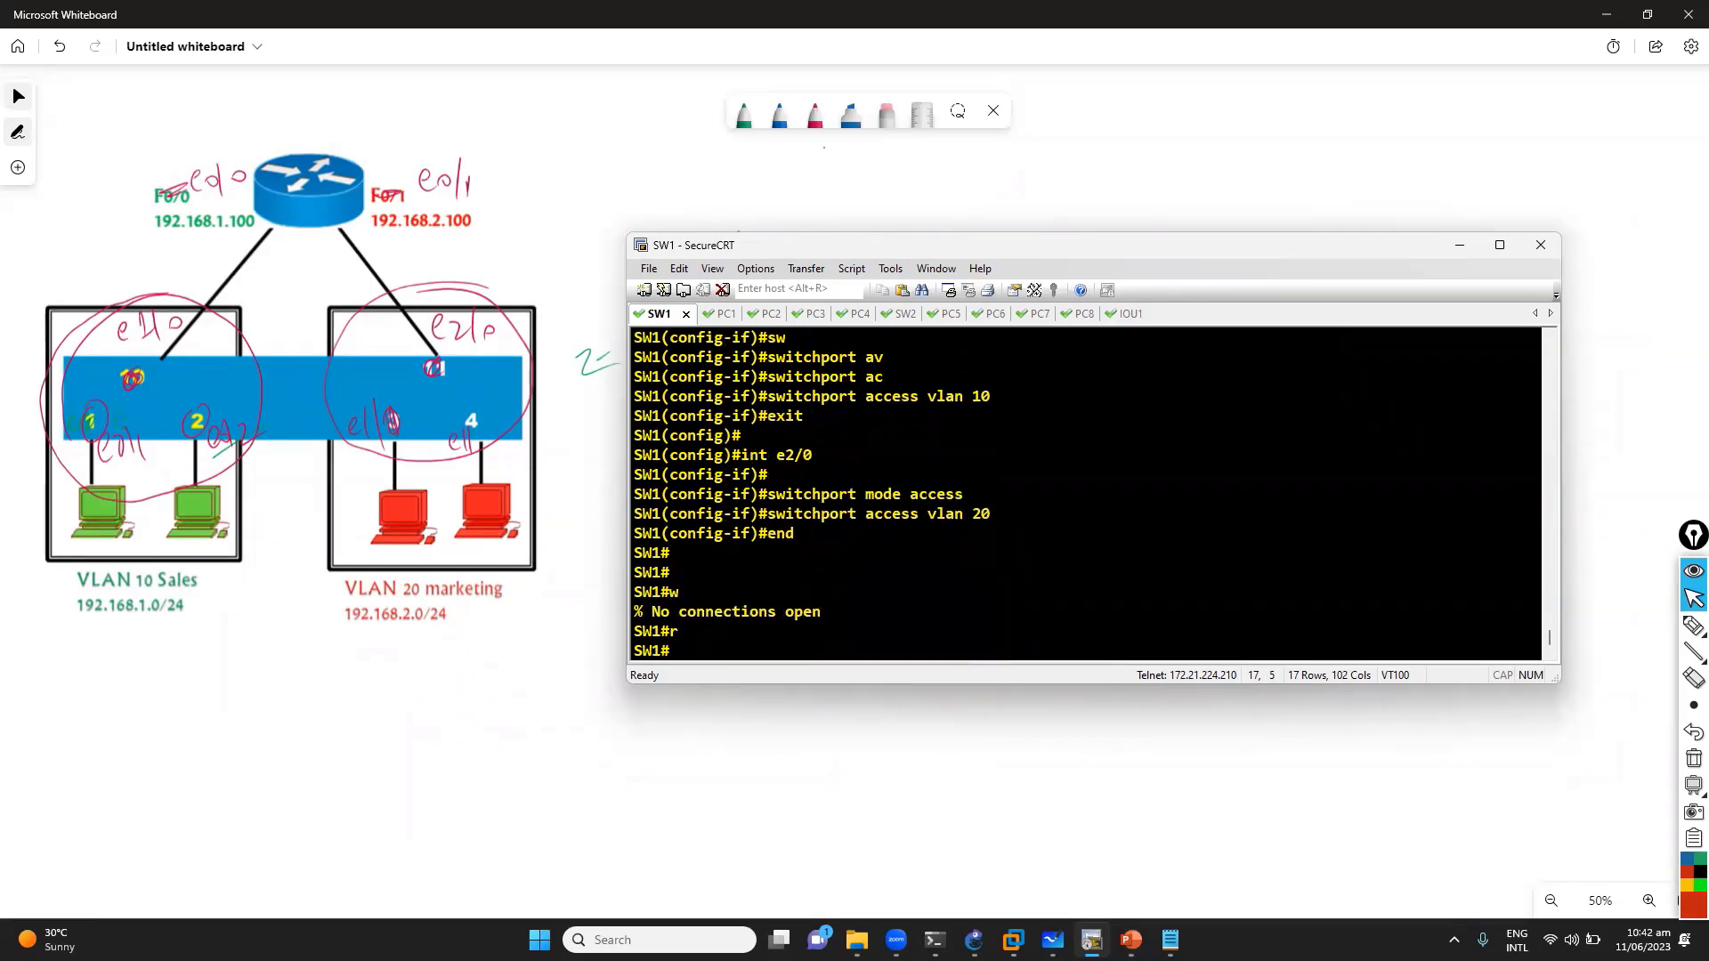
{"action": "type", "text": "wr"}
{"action": "key", "text": "Tab"}
{"action": "key", "text": "Return"}
{"action": "key", "text": "Return"}
{"action": "key", "text": "Return"}
{"action": "key", "text": "Return"}
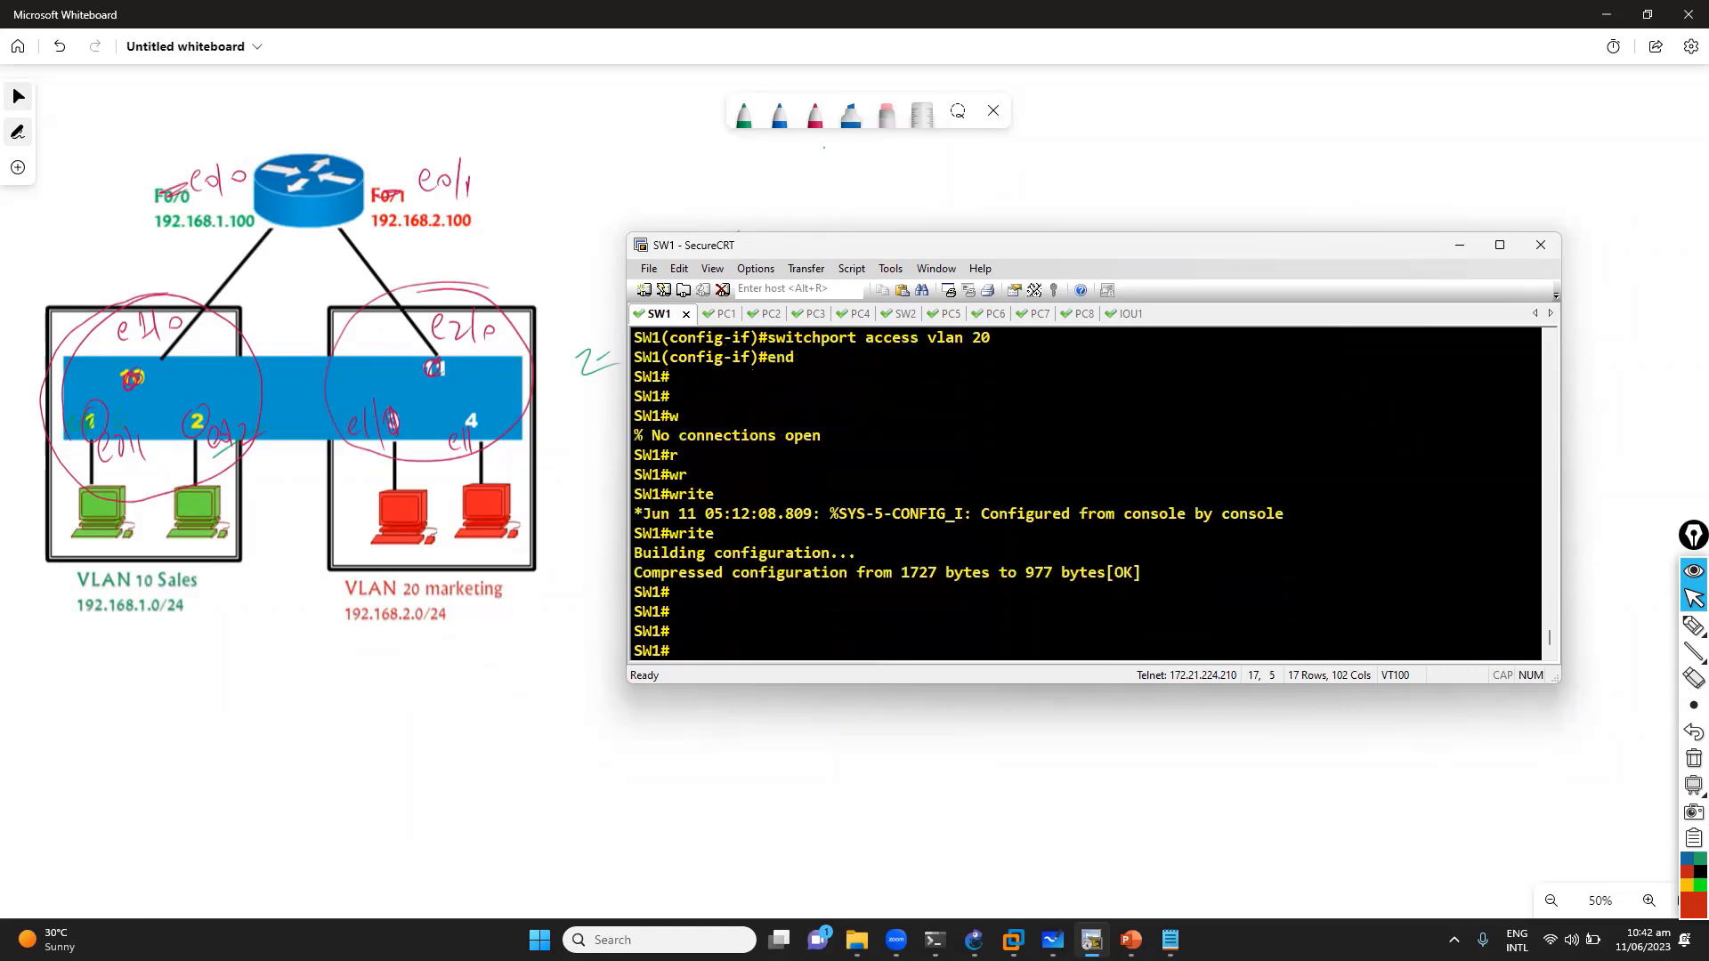
Display SW1's VLAN table with show vlan and check the ports assigned to VLAN10 and VLAN20
{"action": "type", "text": "show valn"}
{"action": "key", "text": "Return"}
{"action": "type", "text": "show vla"}
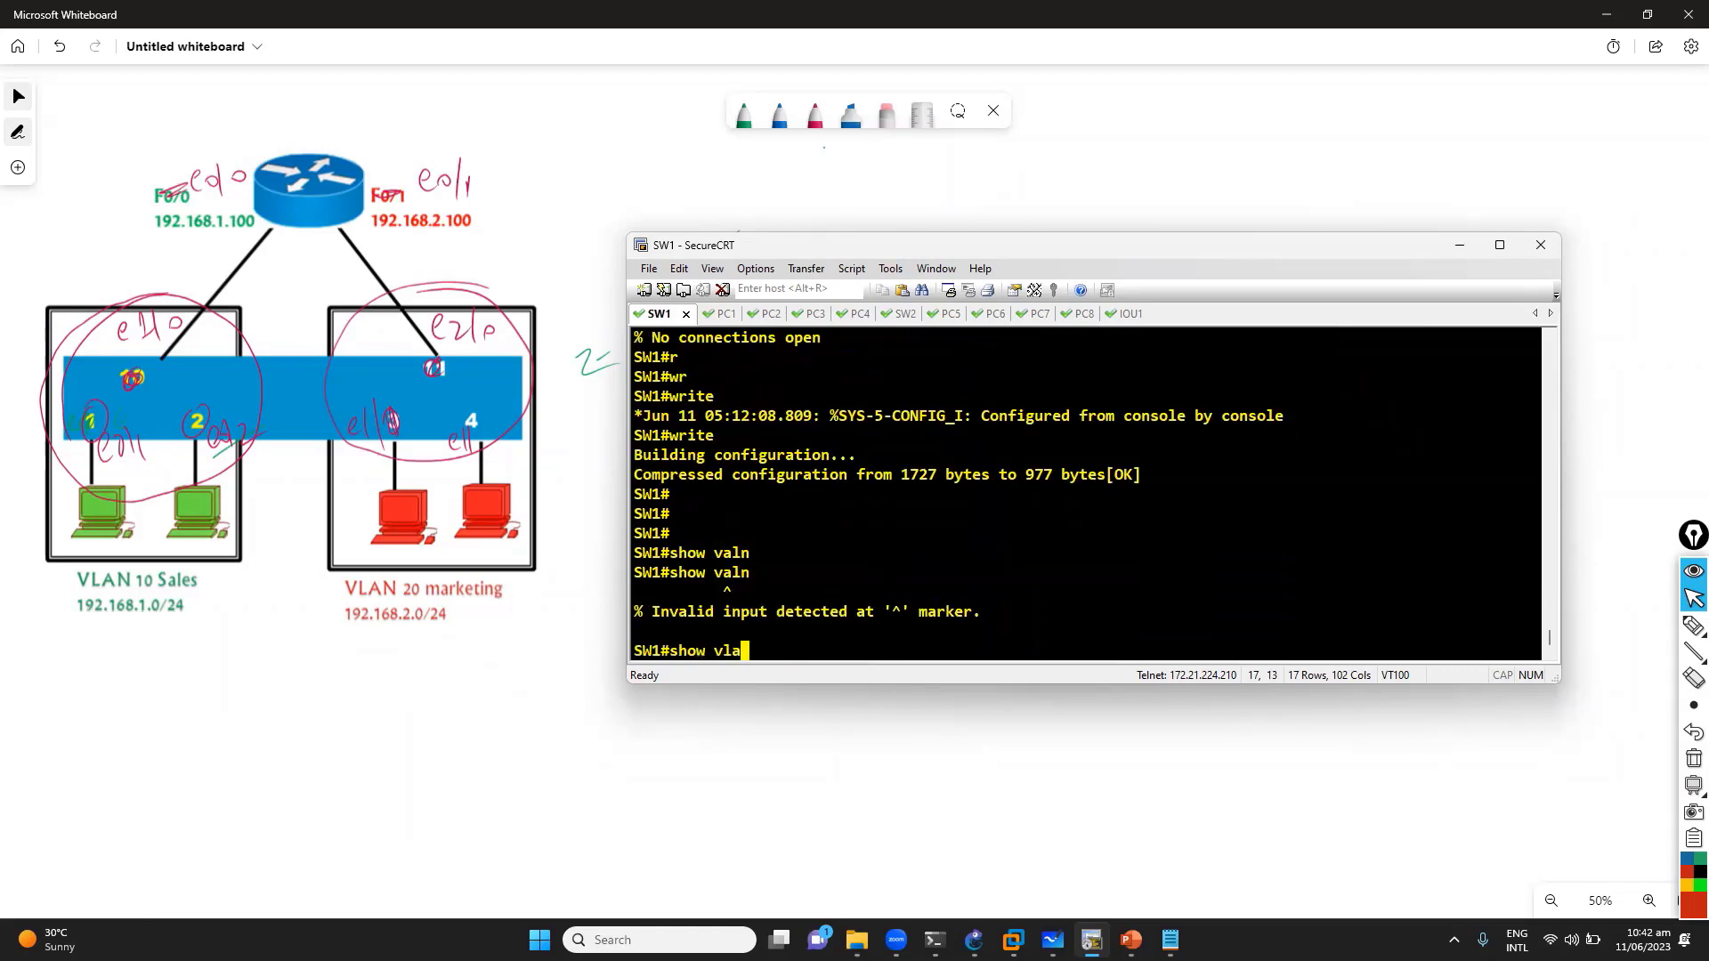
{"action": "type", "text": "n"}
{"action": "key", "text": "Return"}
{"action": "scroll", "coordinate": [1210, 464], "scroll_direction": "up", "scroll_amount": 2}
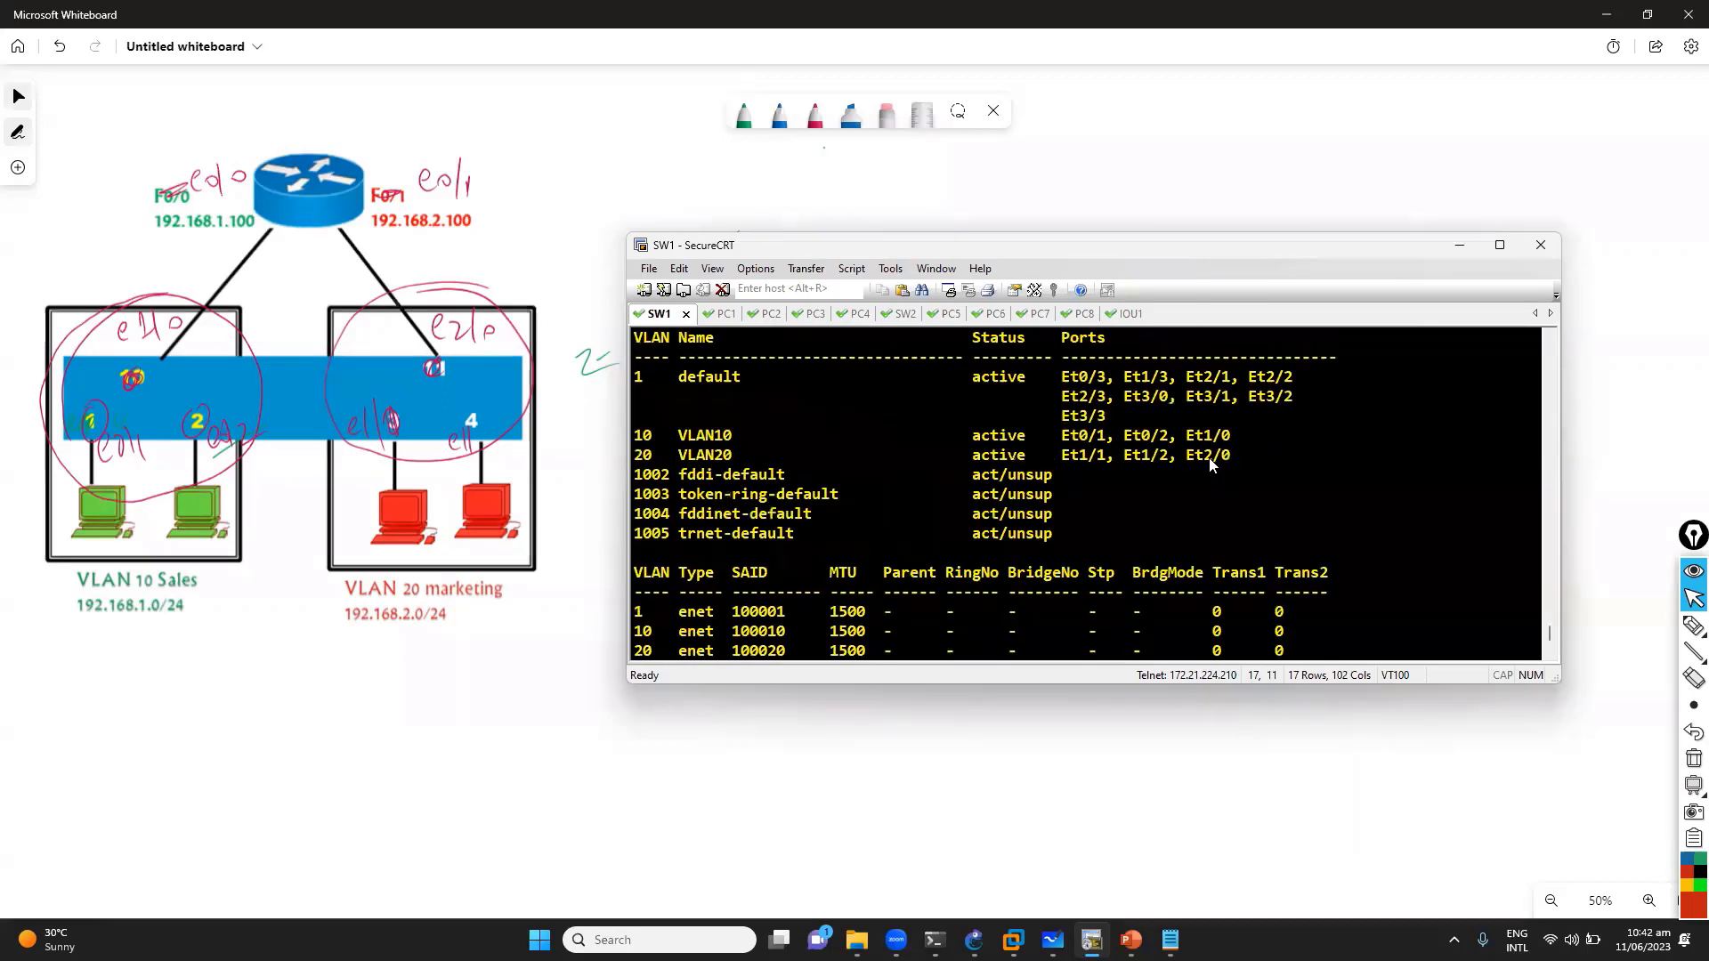
{"action": "left_click_drag", "start_coordinate": [742, 440], "coordinate": [1303, 456]}
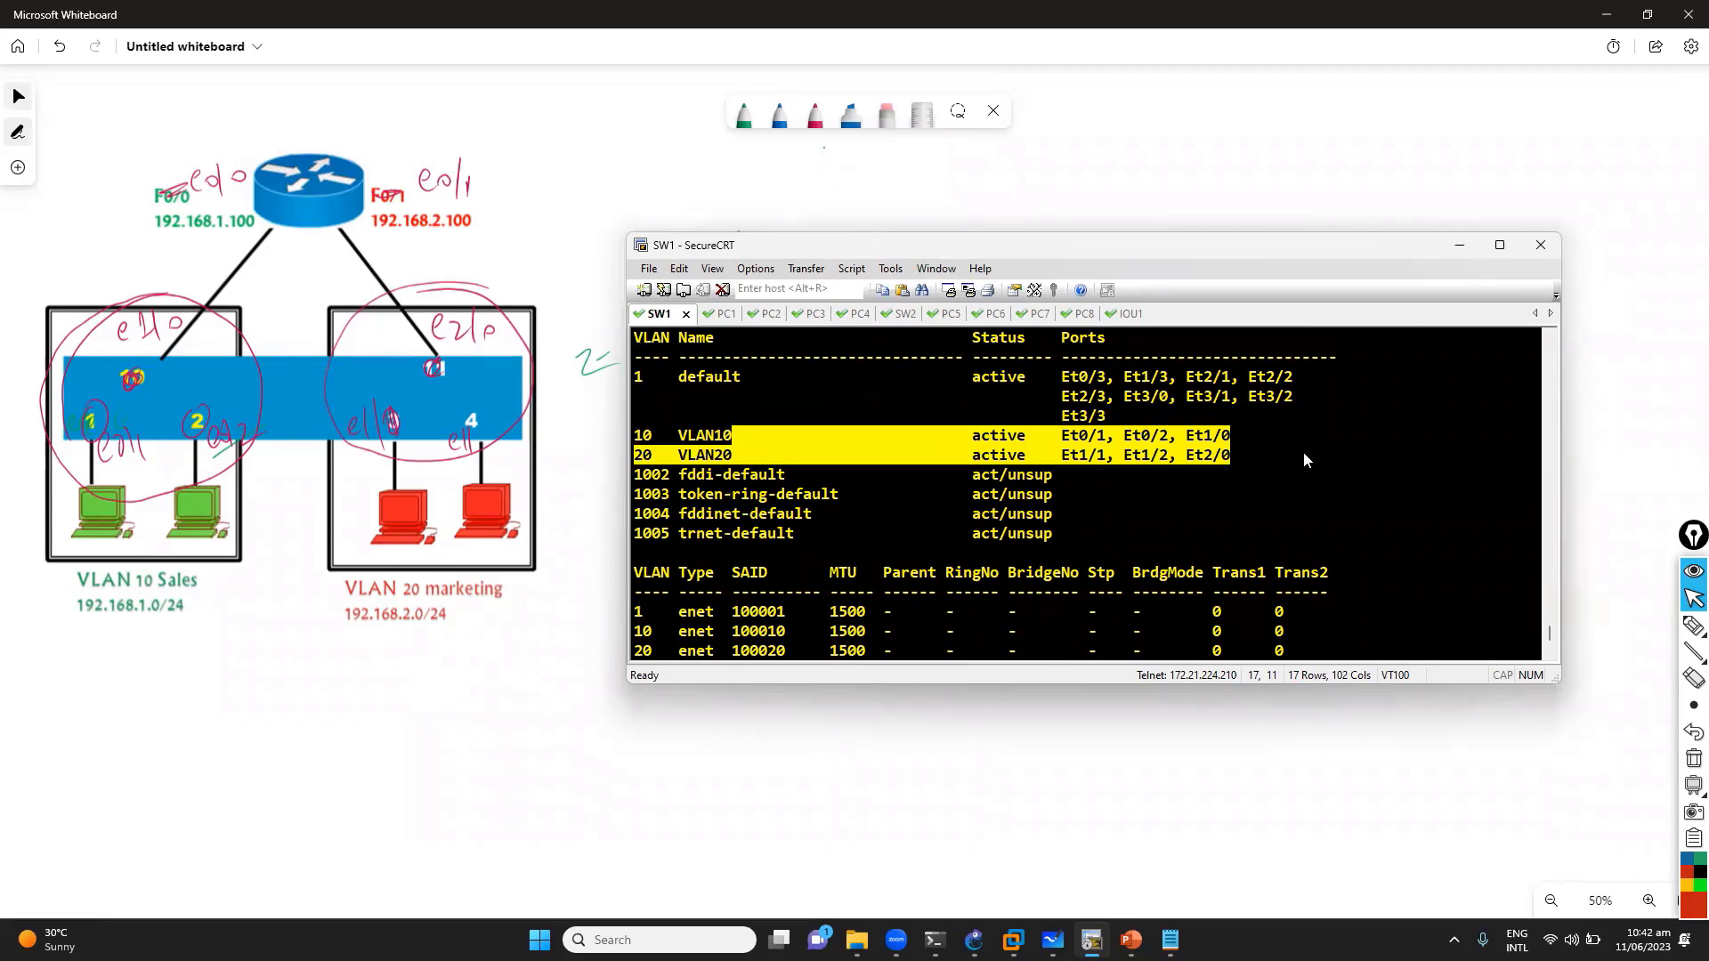
{"action": "left_click", "coordinate": [1141, 515]}
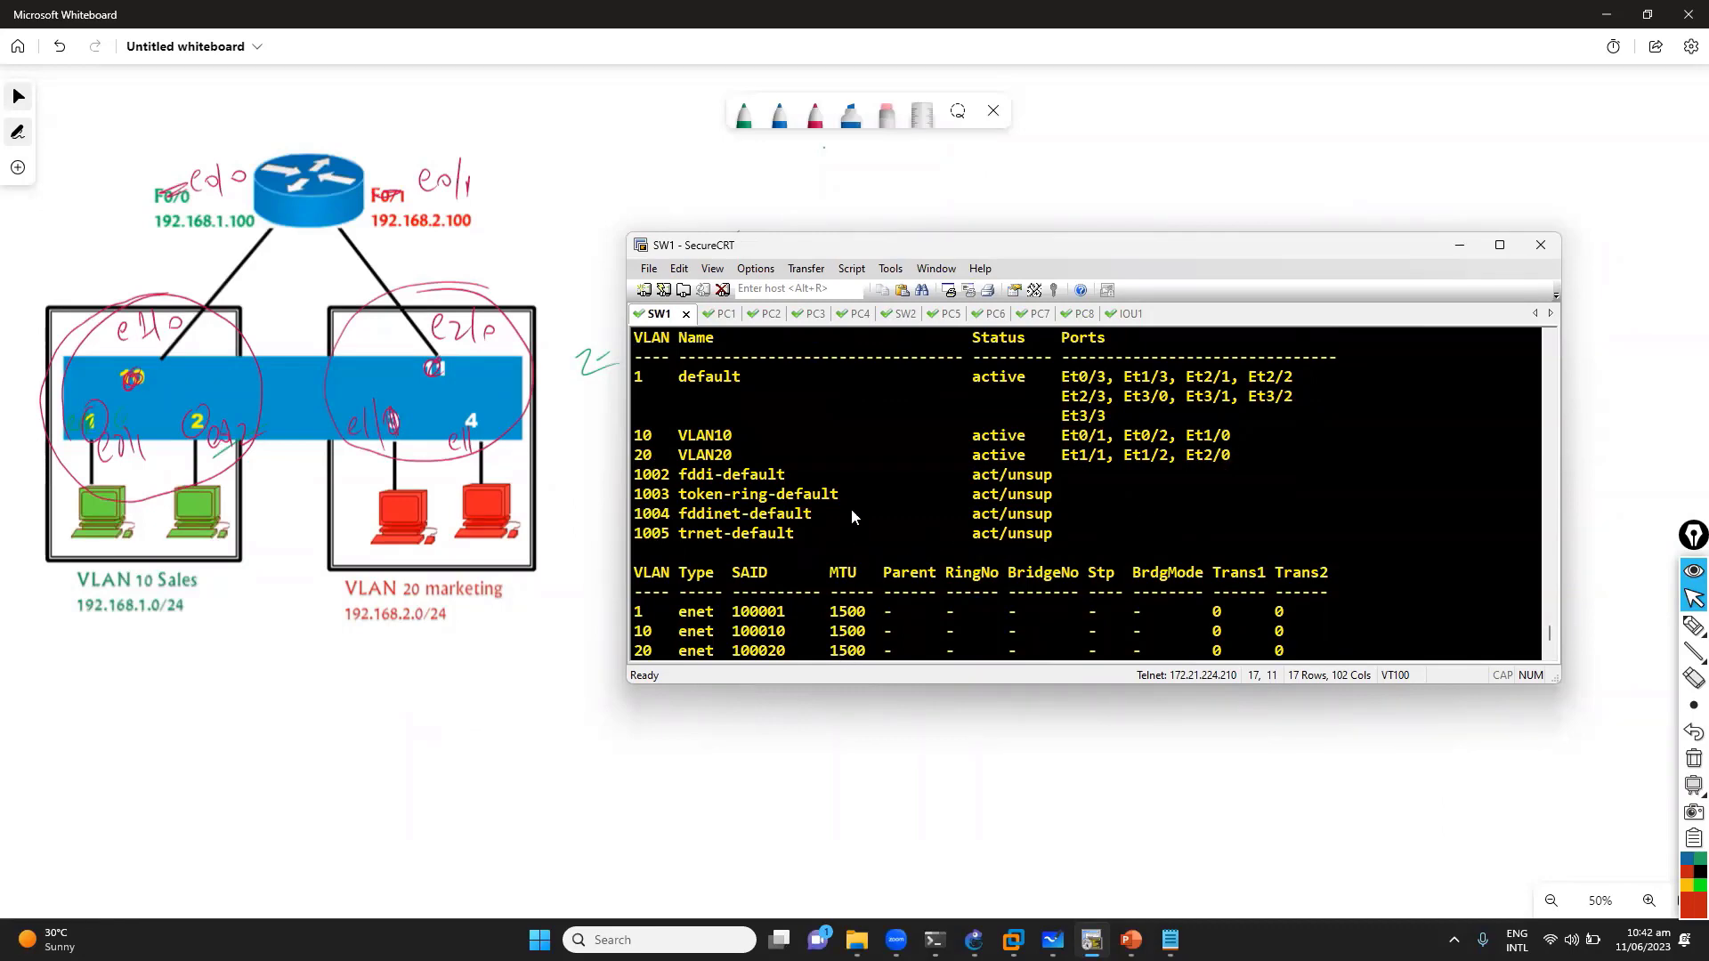
{"action": "scroll", "coordinate": [850, 509], "scroll_direction": "down", "scroll_amount": 3}
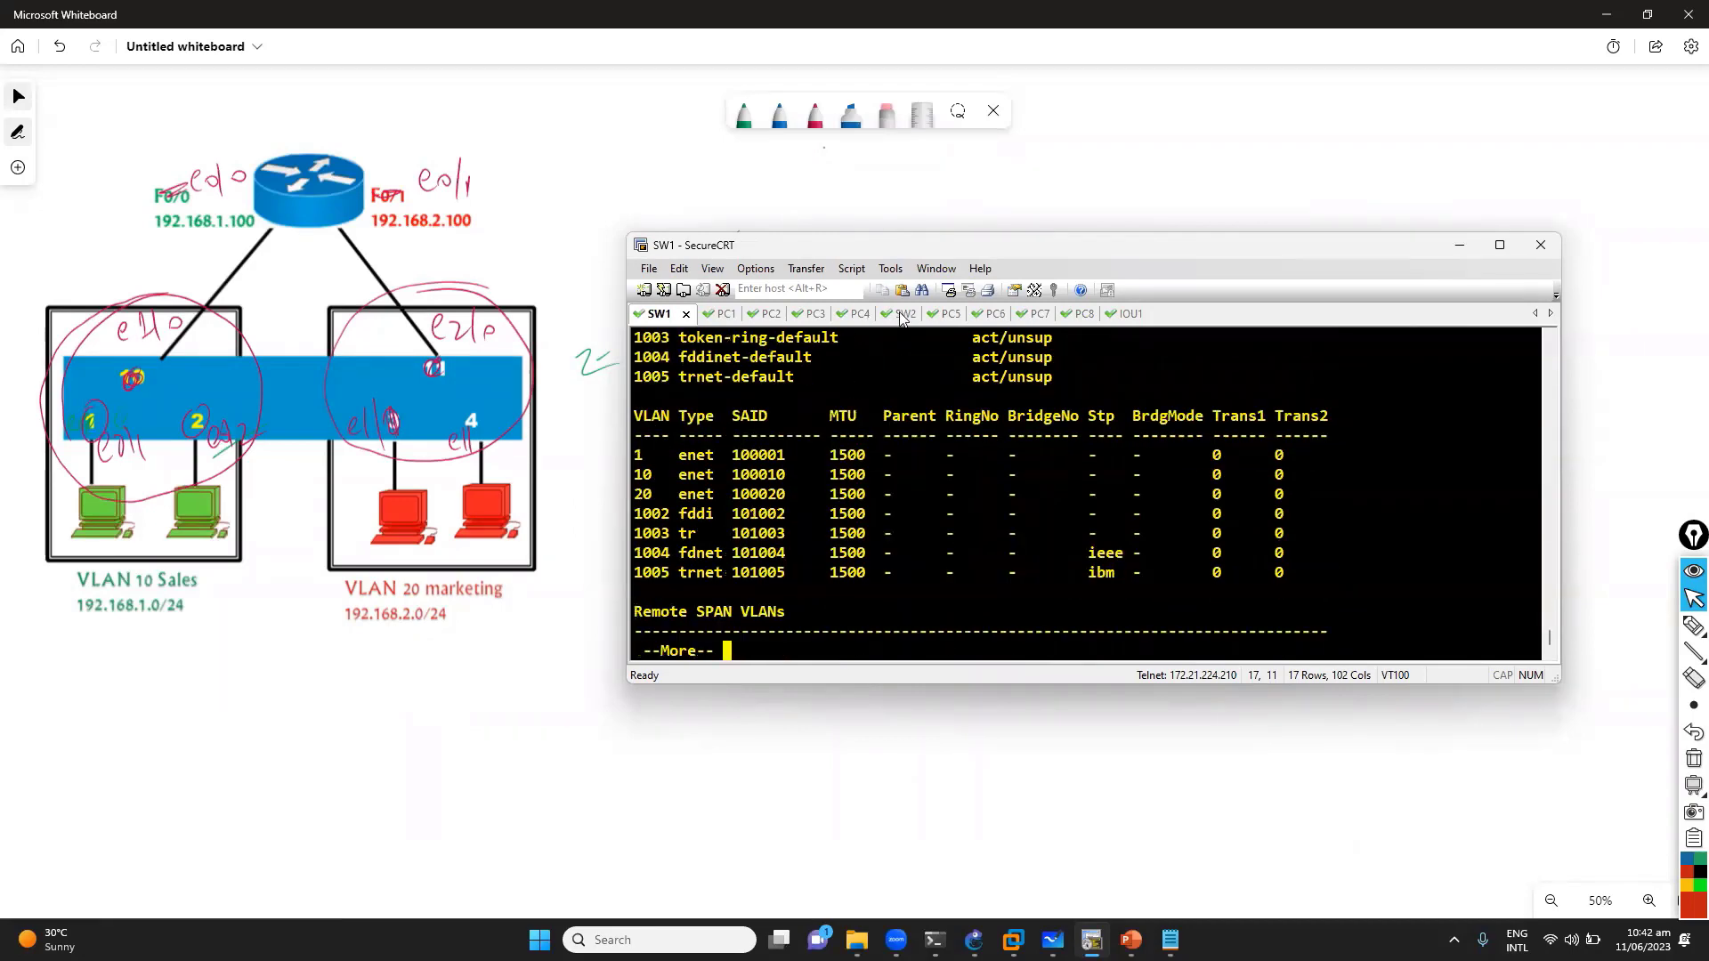
Return to R1's console and ping the VLAN 10 PCs at 192.168.1.1 and 192.168.1.2
{"action": "left_click", "coordinate": [1123, 313]}
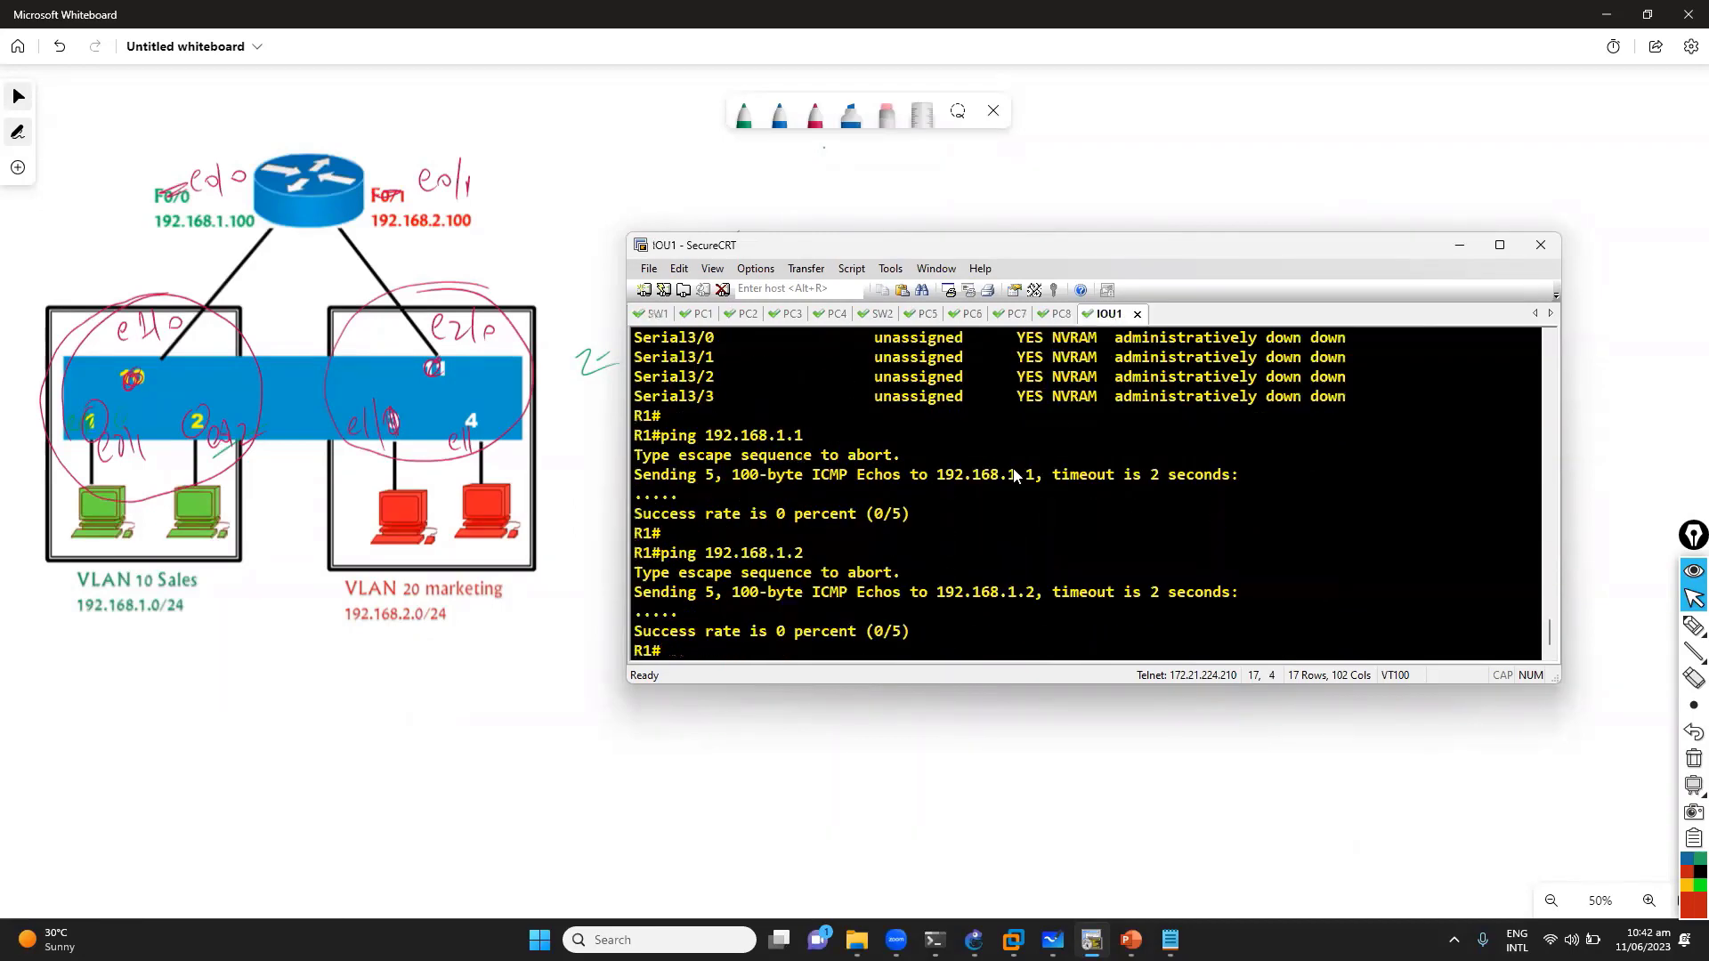
{"action": "key", "text": "Return"}
{"action": "key", "text": "Up"}
{"action": "key", "text": "Up"}
{"action": "key", "text": "Return"}
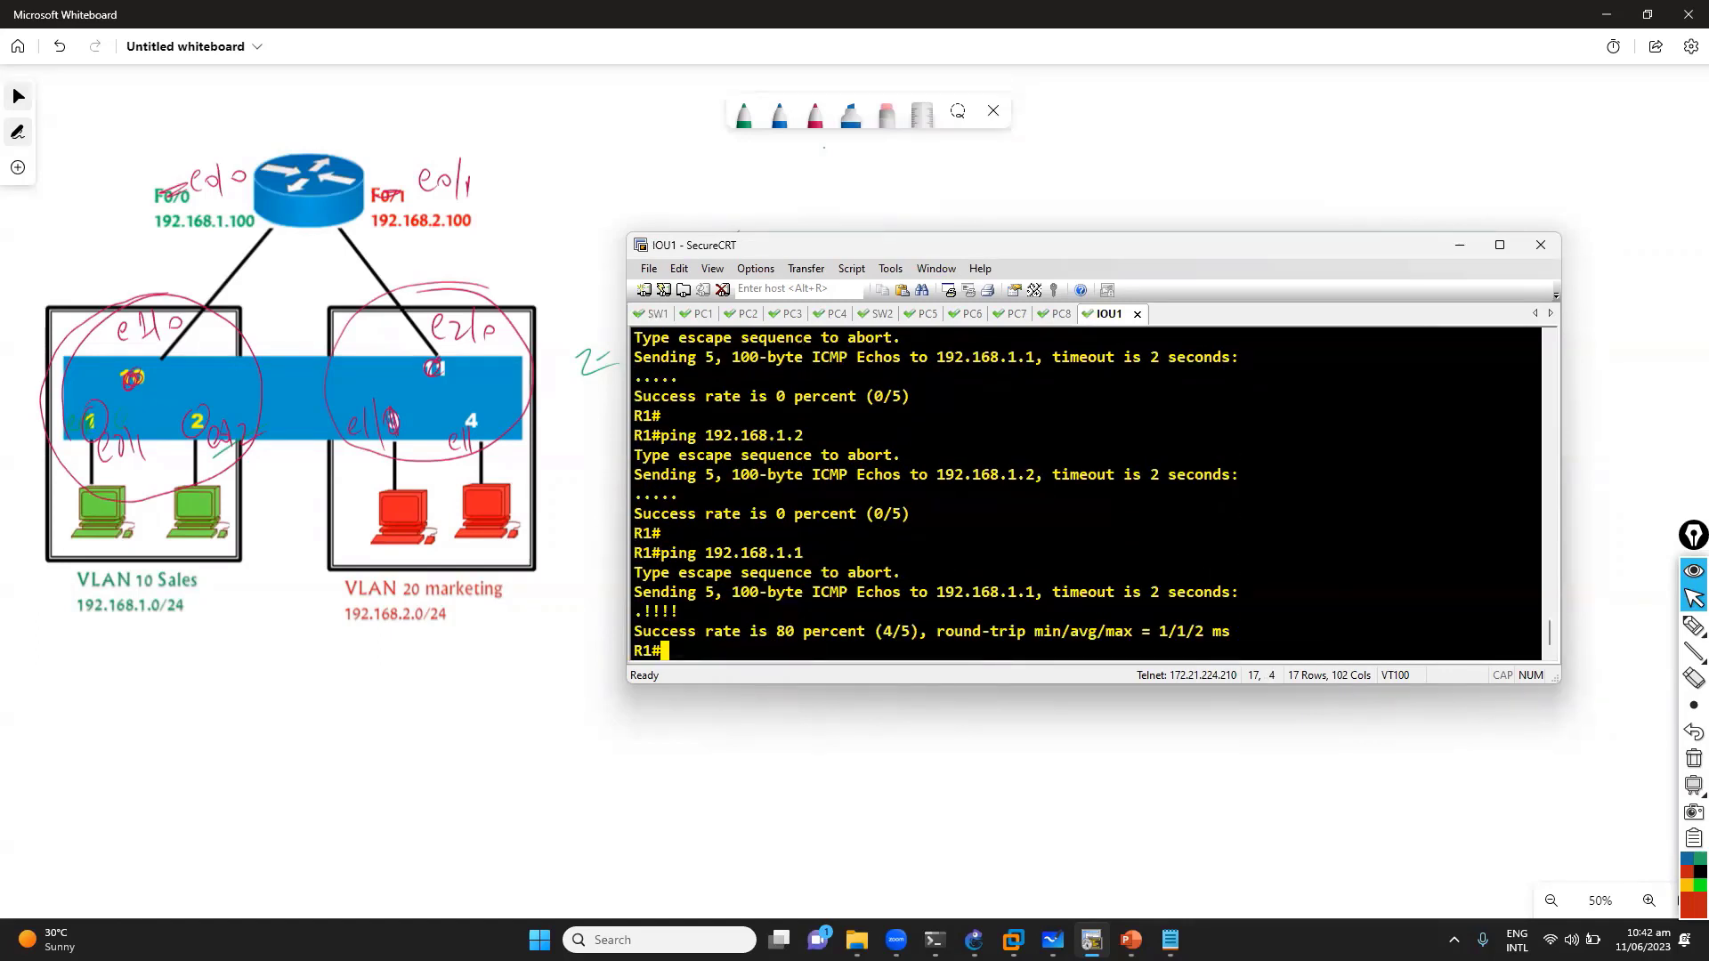
{"action": "key", "text": "Return"}
{"action": "key", "text": "Up"}
{"action": "key", "text": "Up"}
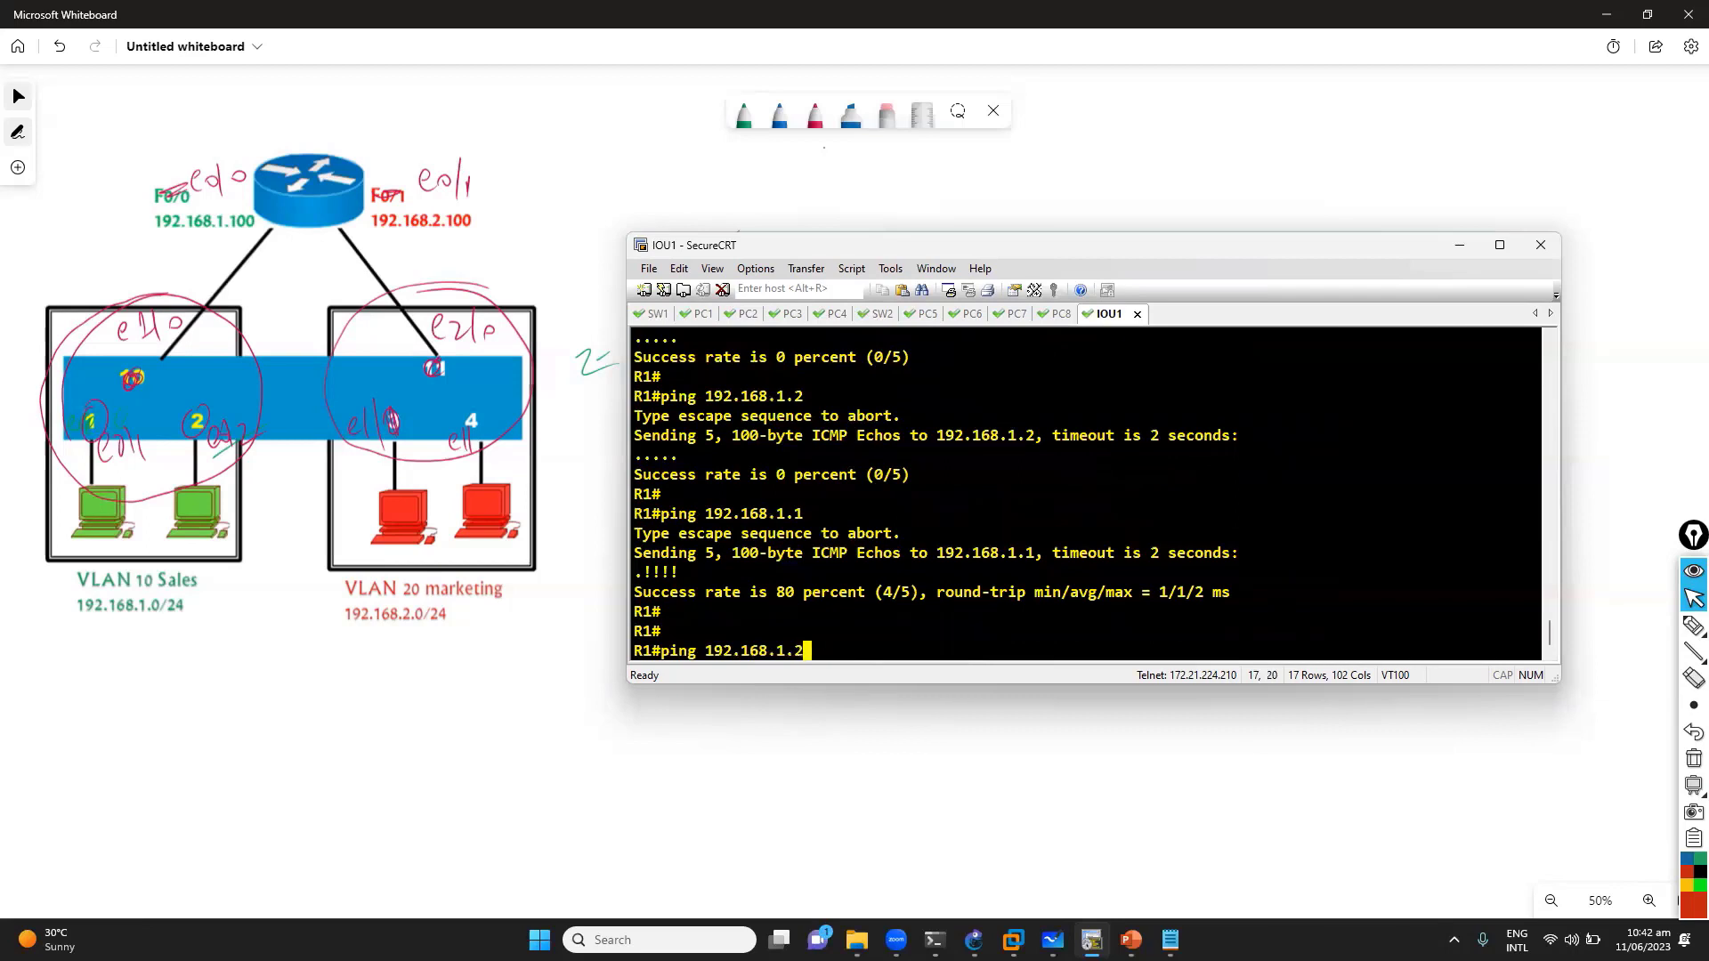
{"action": "key", "text": "Return"}
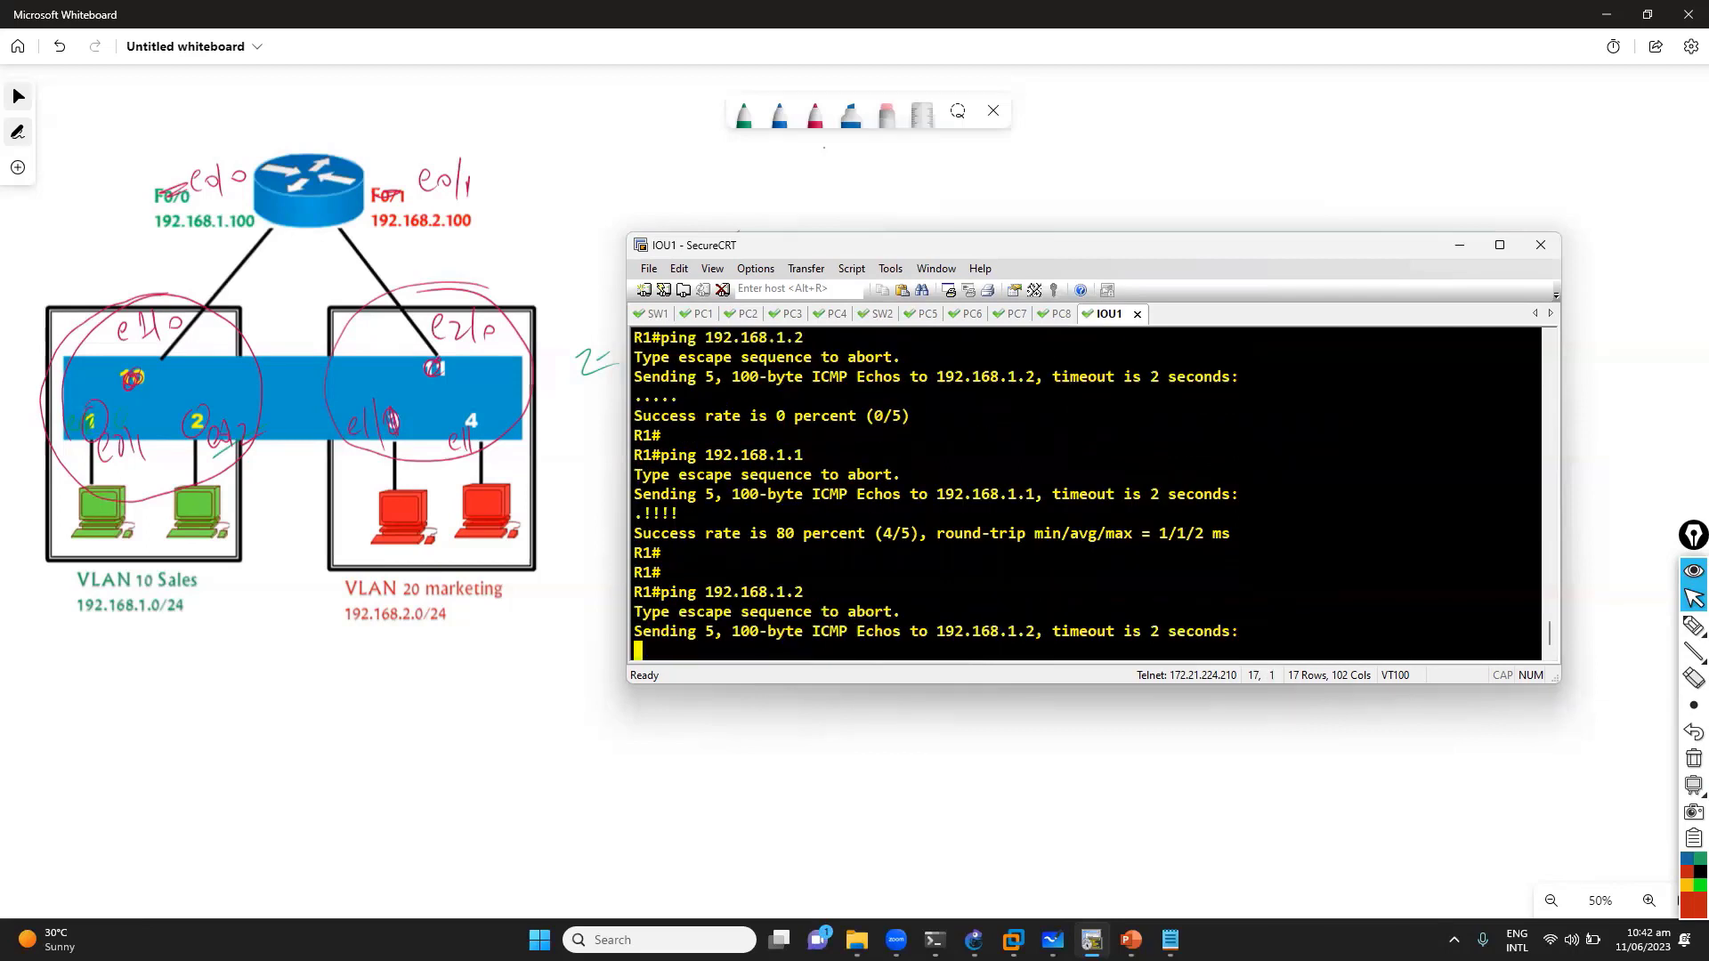
{"action": "key", "text": "Return"}
Ping the VLAN 20 PCs at 192.168.2.1 and 192.168.2.2 from R1
{"action": "key", "text": "Up"}
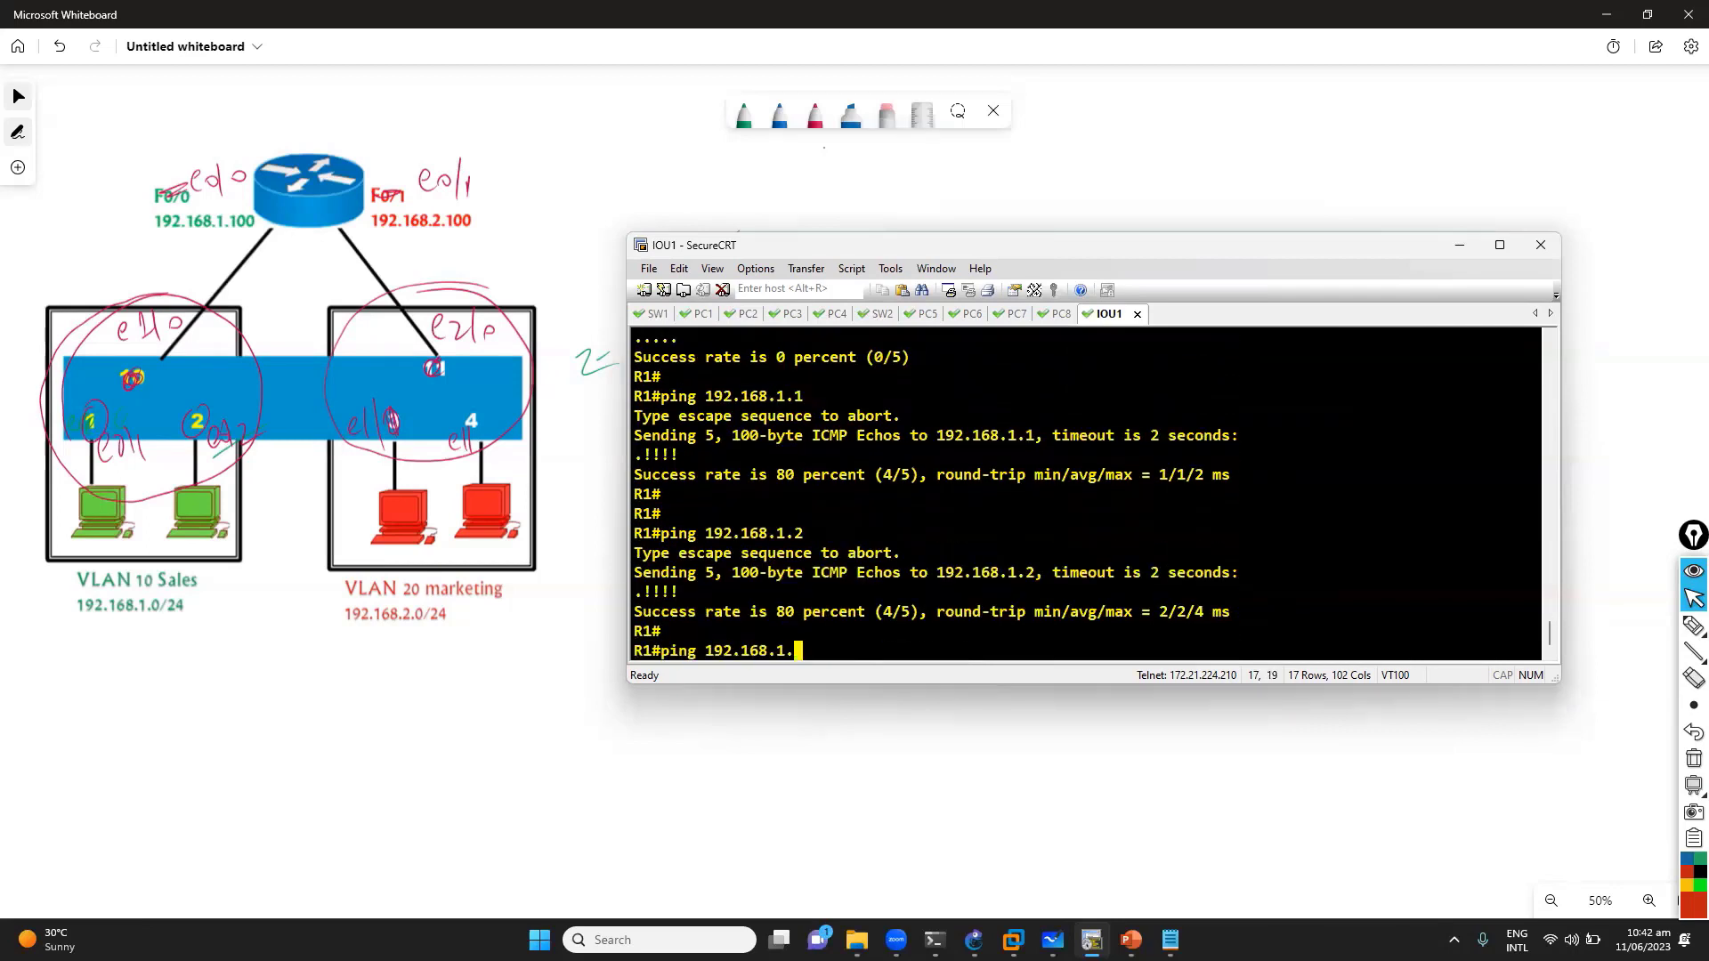
{"action": "key", "text": "BackSpace"}
{"action": "key", "text": "BackSpace"}
{"action": "type", "text": "2.1"}
{"action": "key", "text": "Return"}
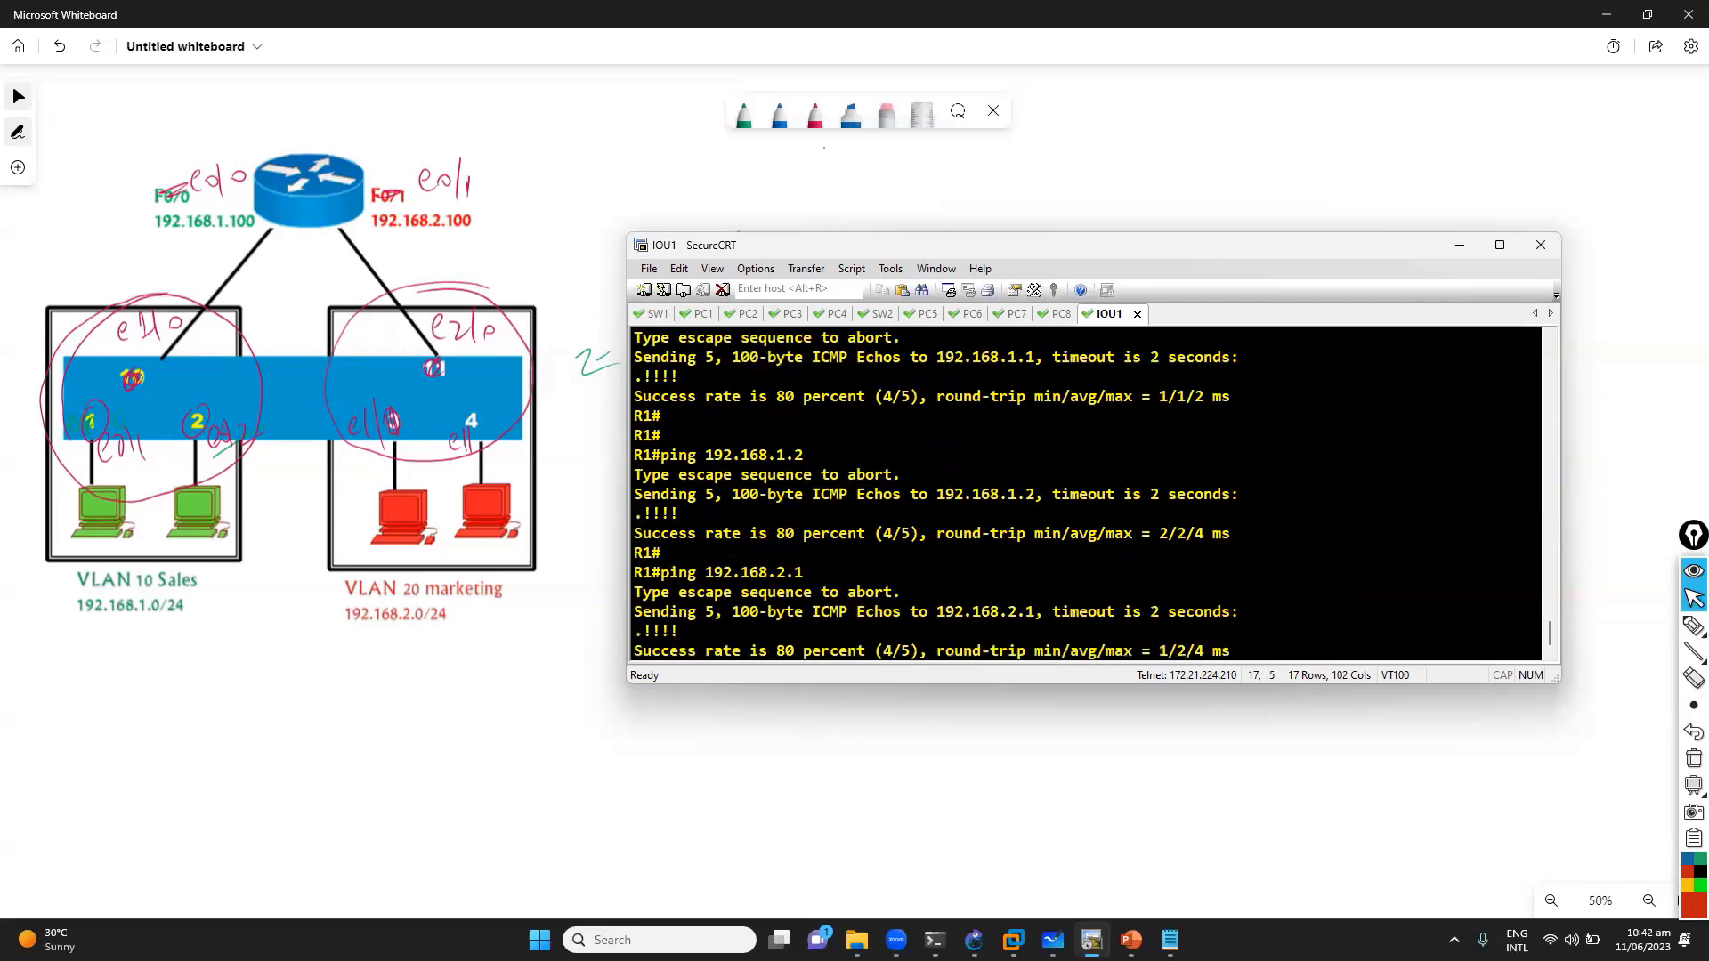
{"action": "key", "text": "Up"}
{"action": "key", "text": "BackSpace"}
{"action": "type", "text": "2"}
{"action": "key", "text": "Return"}
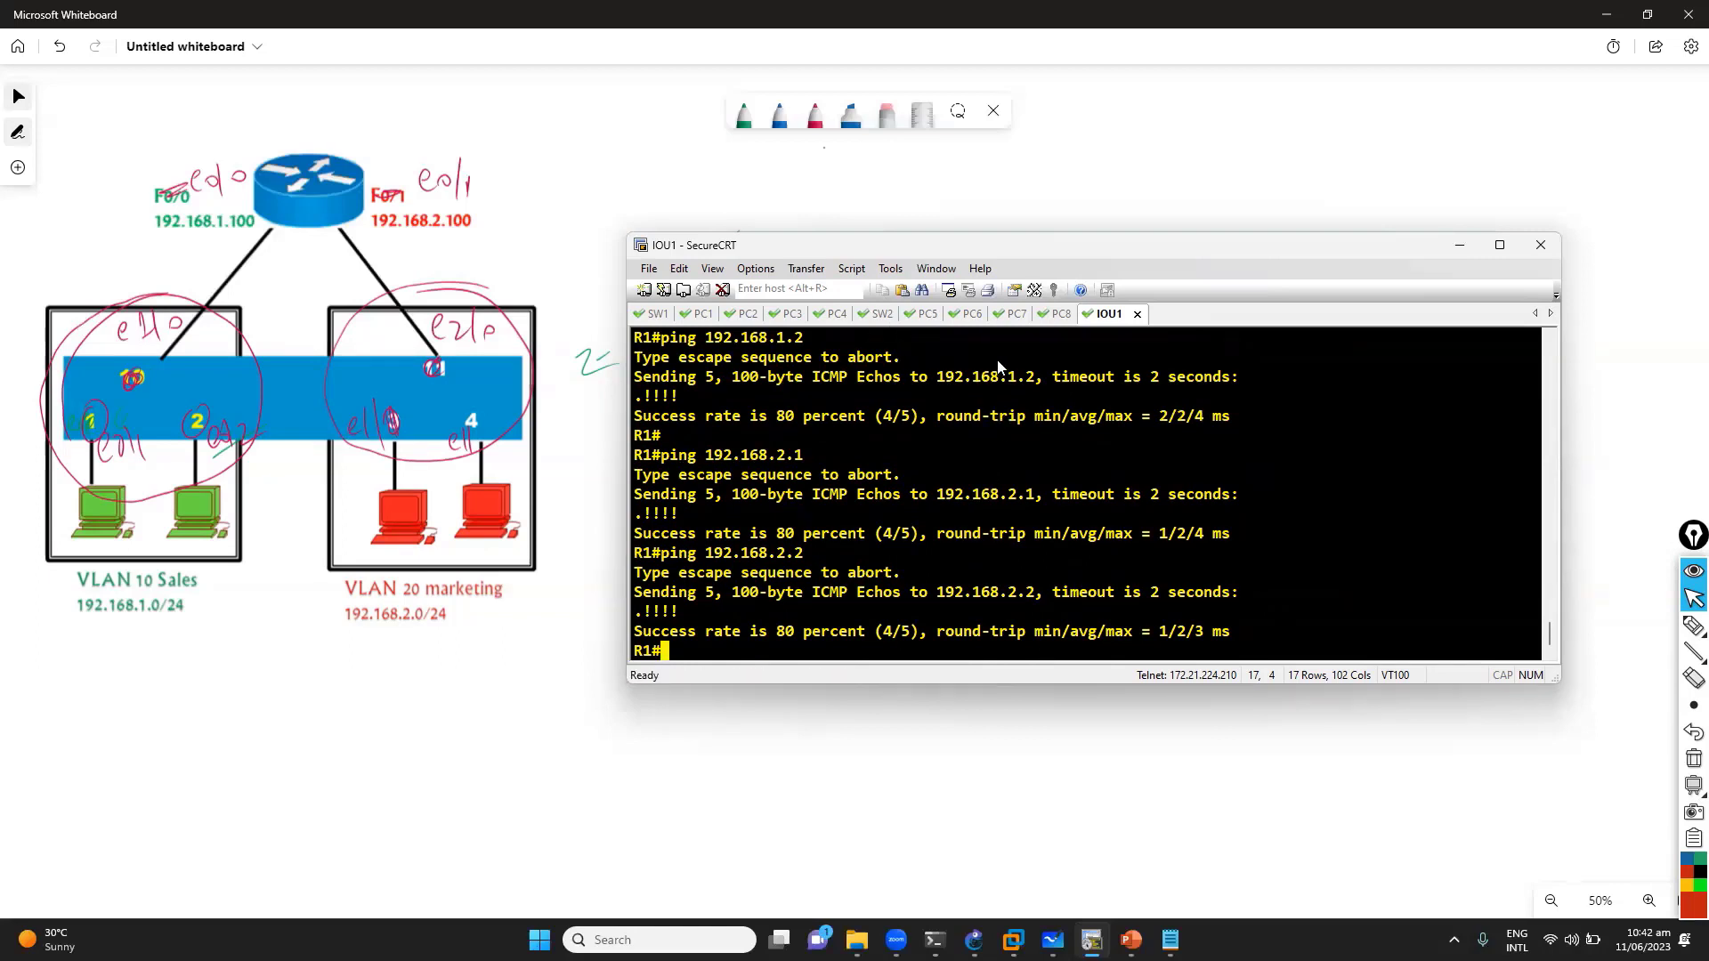
On PC1's console, ping 192.168.2.1 and 192.168.2.2 to test inter-VLAN connectivity, interrupting each ping after a few replies
{"action": "left_click", "coordinate": [703, 314]}
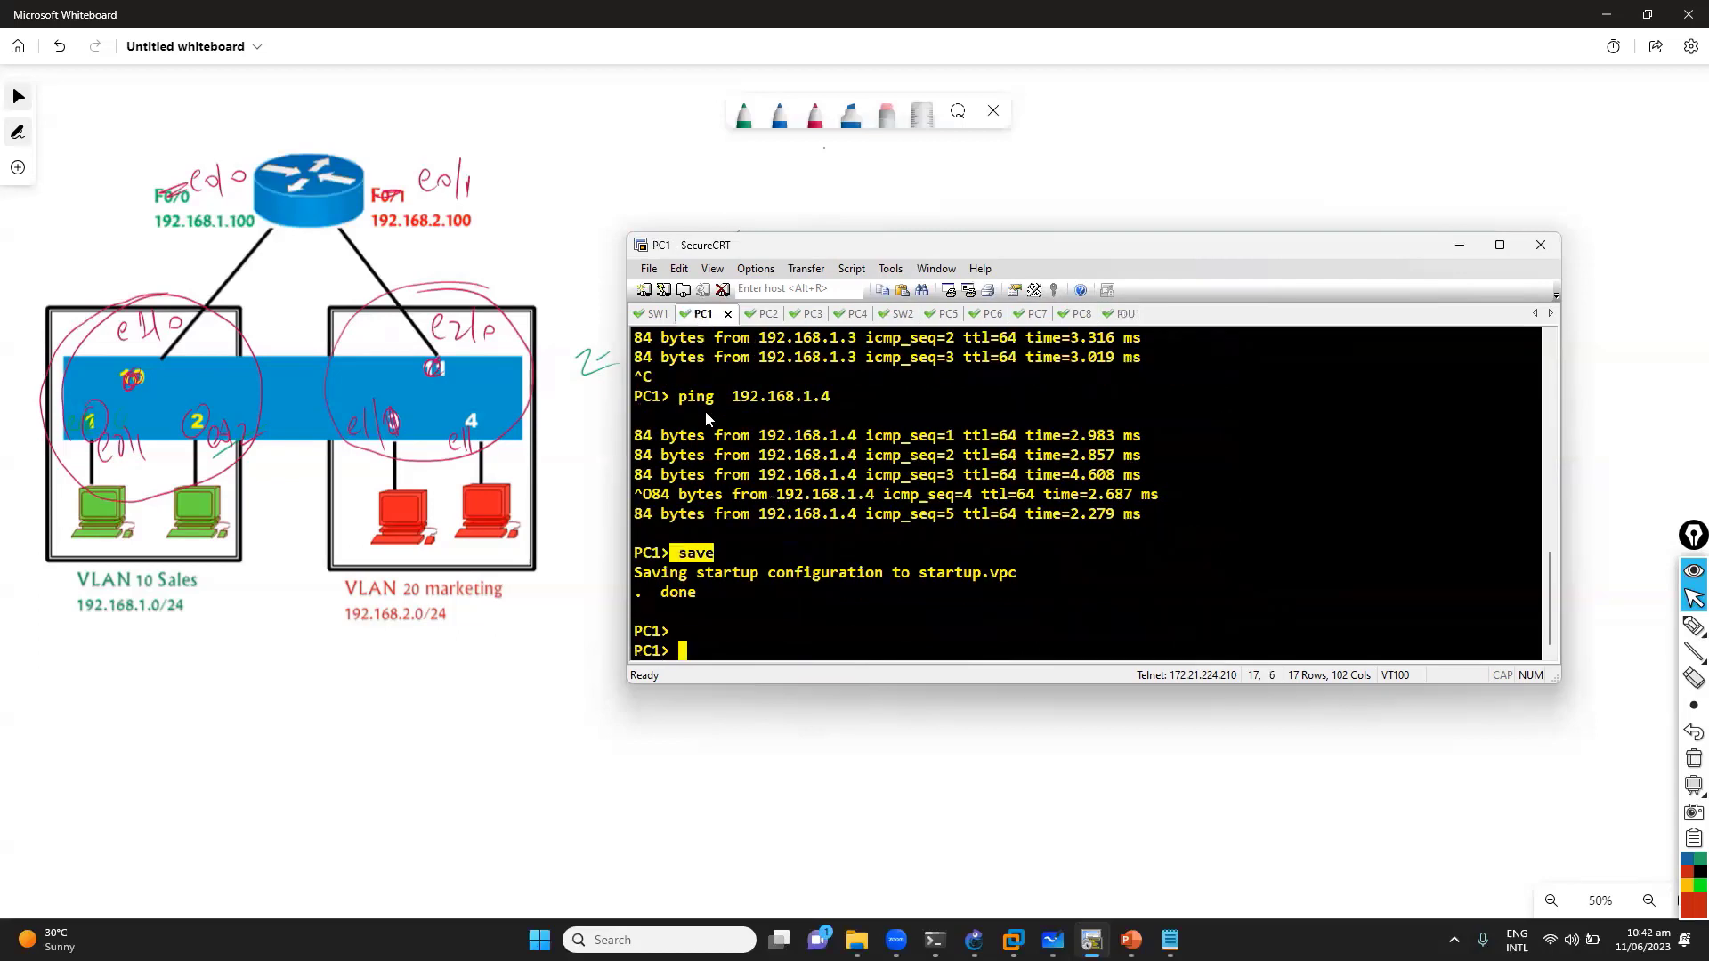
{"action": "type", "text": "ping  192.168.2.1"}
{"action": "key", "text": "Return"}
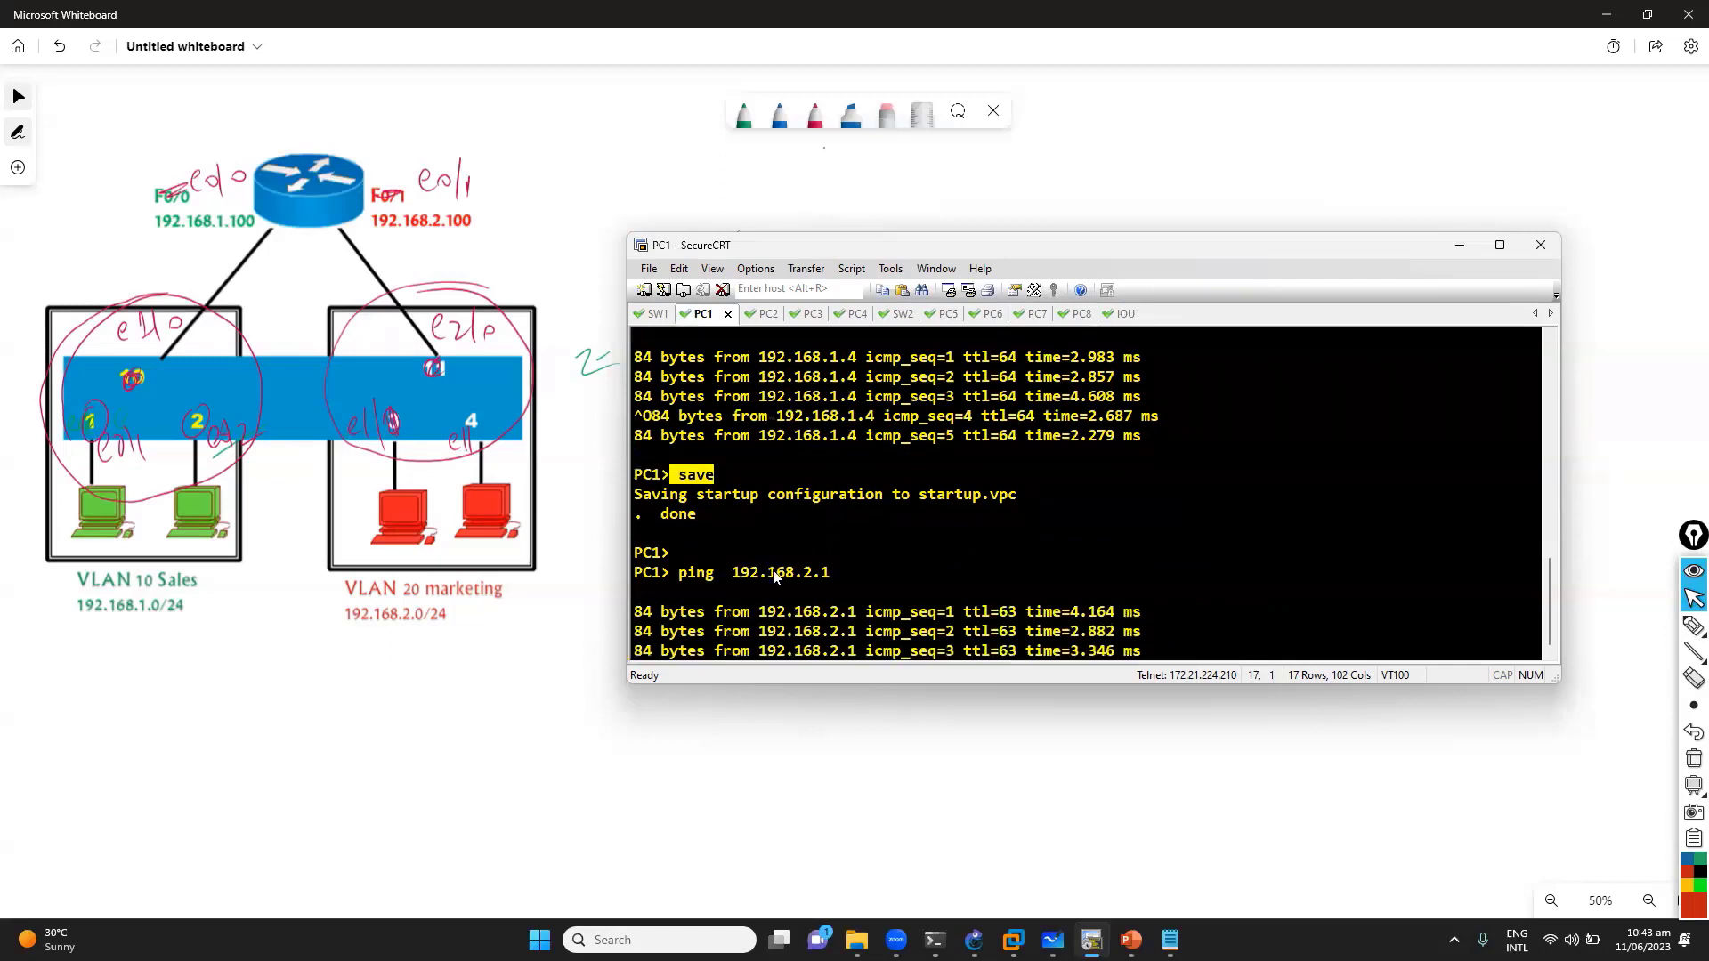
{"action": "key", "text": "ctrl+c"}
{"action": "key", "text": "Up"}
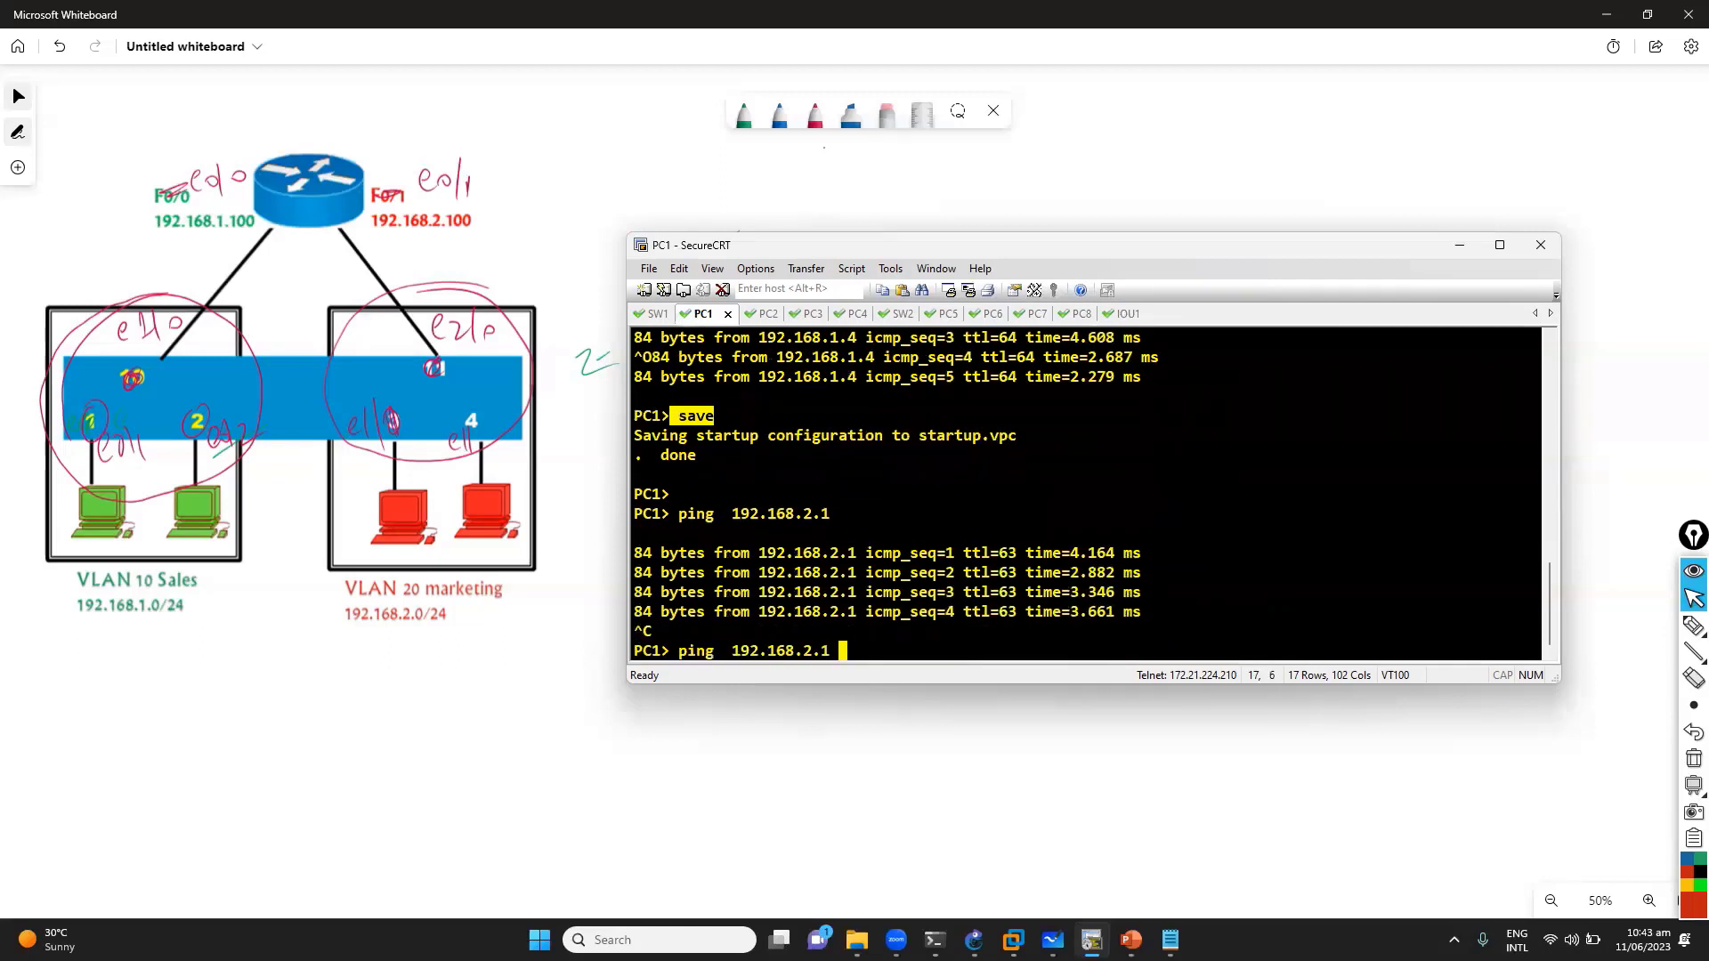
{"action": "key", "text": "BackSpace"}
{"action": "type", "text": "2"}
{"action": "key", "text": "Return"}
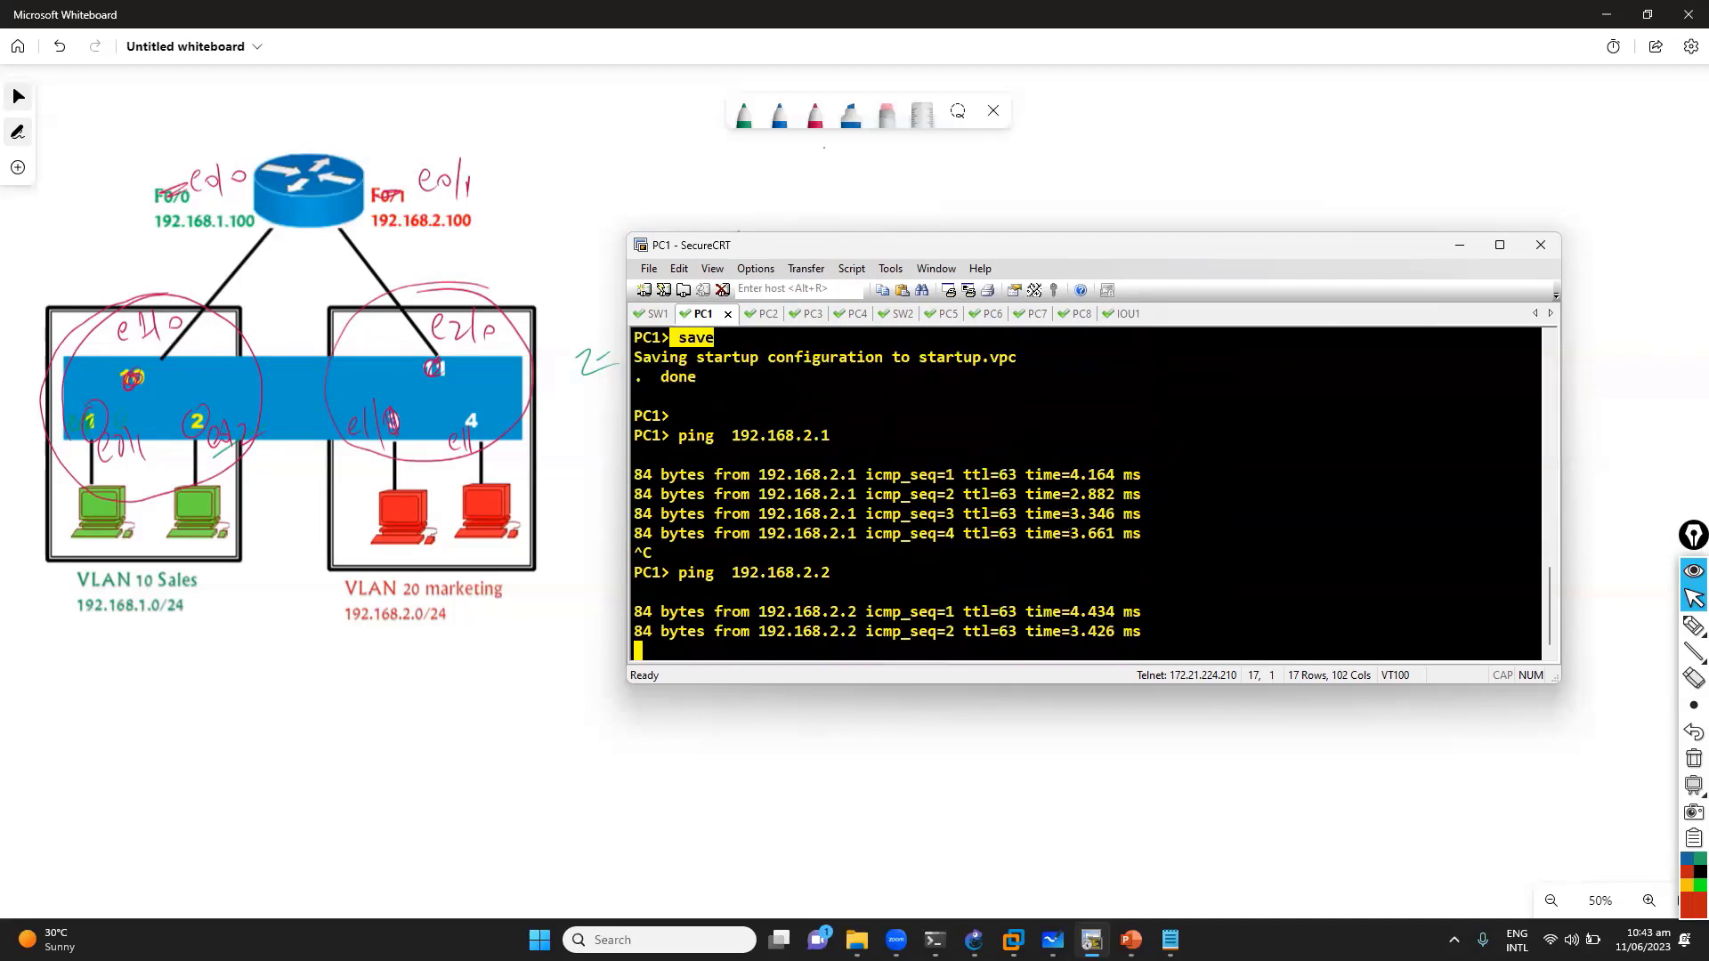
{"action": "key", "text": "ctrl+c"}
Trace the route from PC1 to 192.168.2.1 and examine the hops along the path
{"action": "type", "text": "tra"}
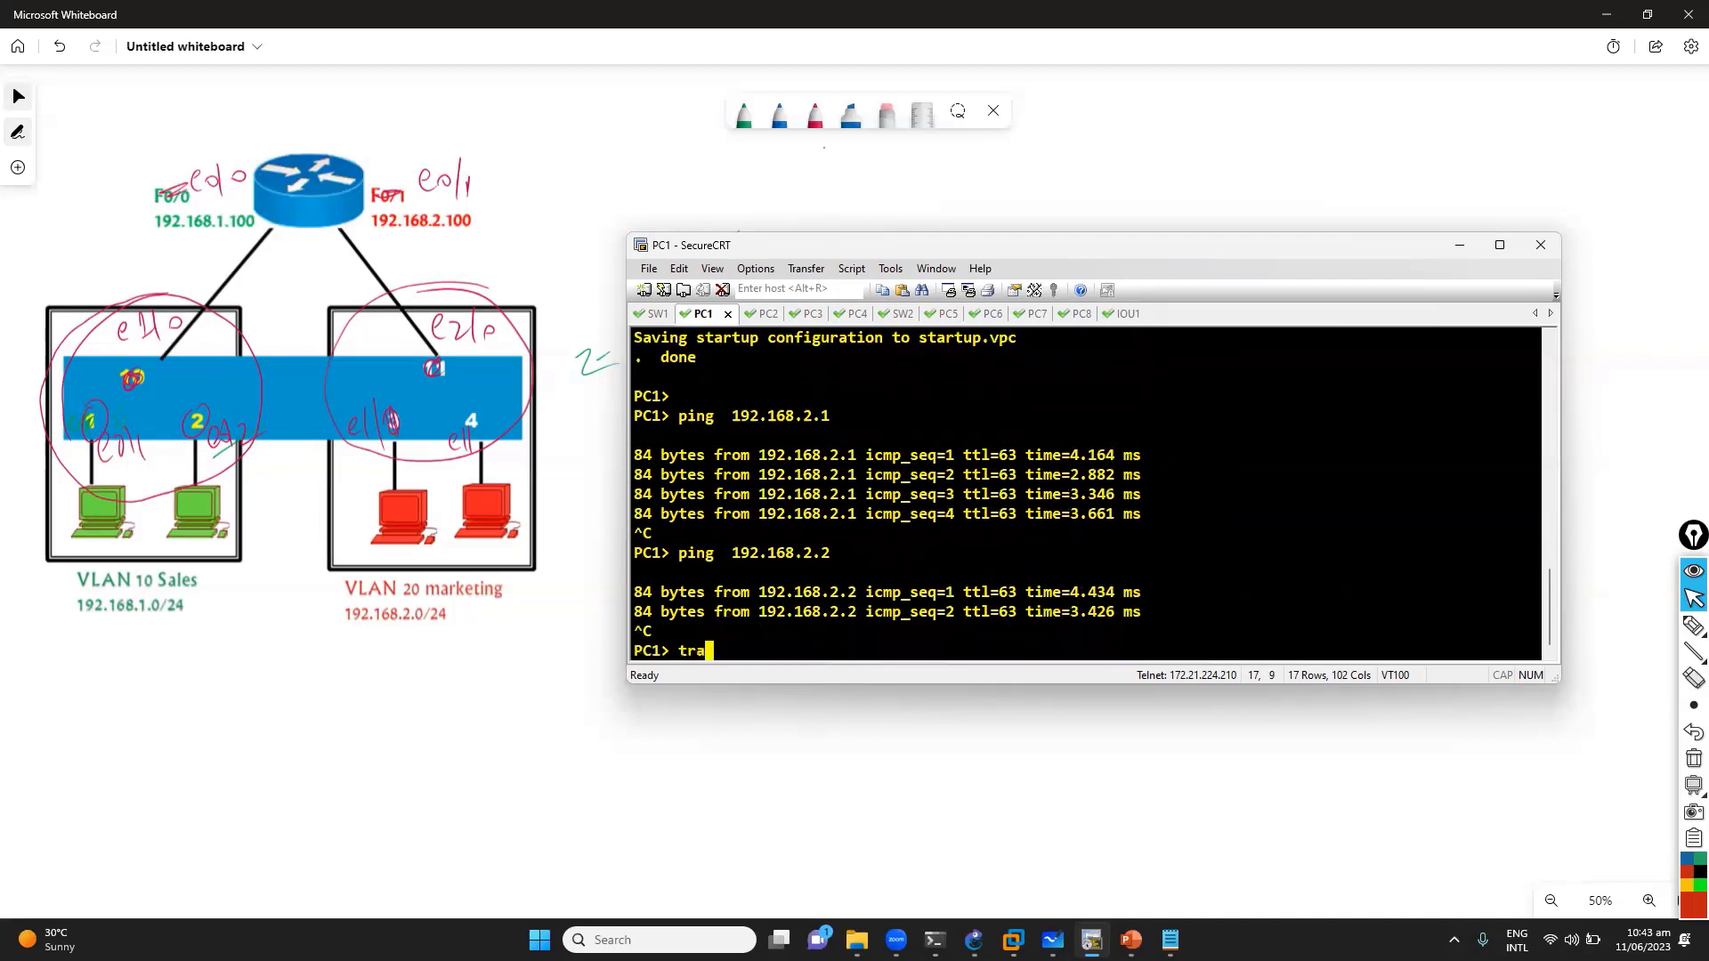
{"action": "type", "text": "ce 192.168.2.1"}
{"action": "key", "text": "Return"}
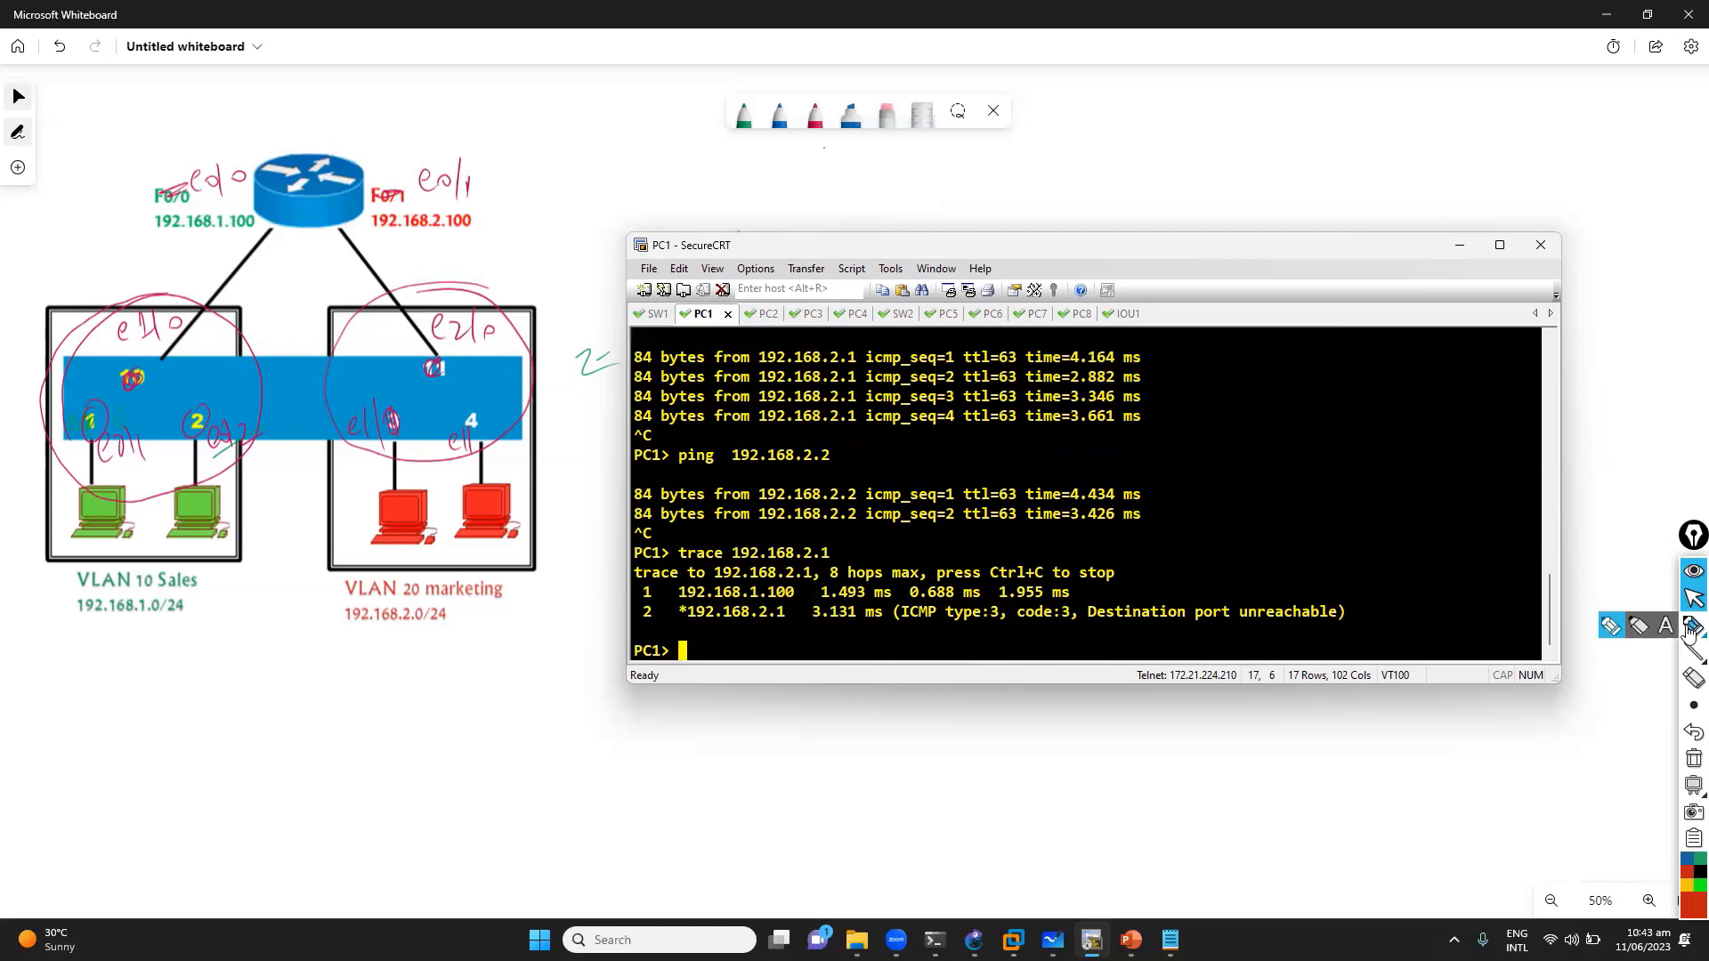
{"action": "mouse_move", "coordinate": [673, 589]}
{"action": "left_mouse_down"}
{"action": "mouse_move", "coordinate": [936, 598]}
{"action": "mouse_move", "coordinate": [817, 614]}
{"action": "left_mouse_up"}
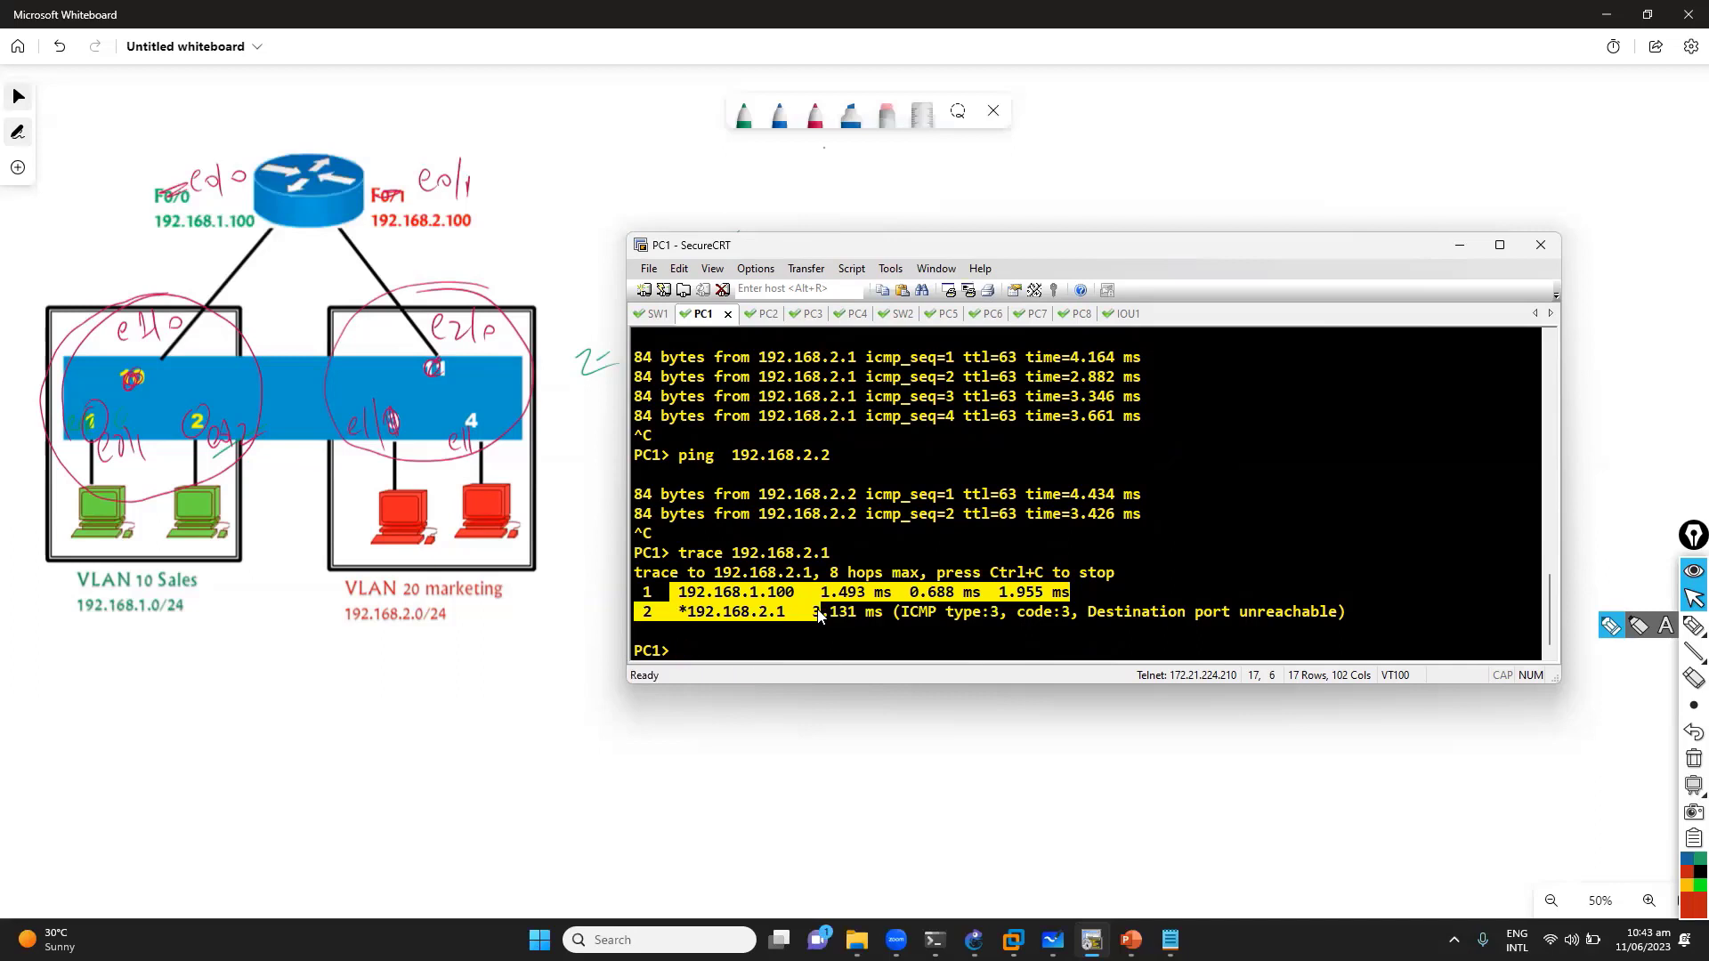
{"action": "left_click", "coordinate": [877, 584]}
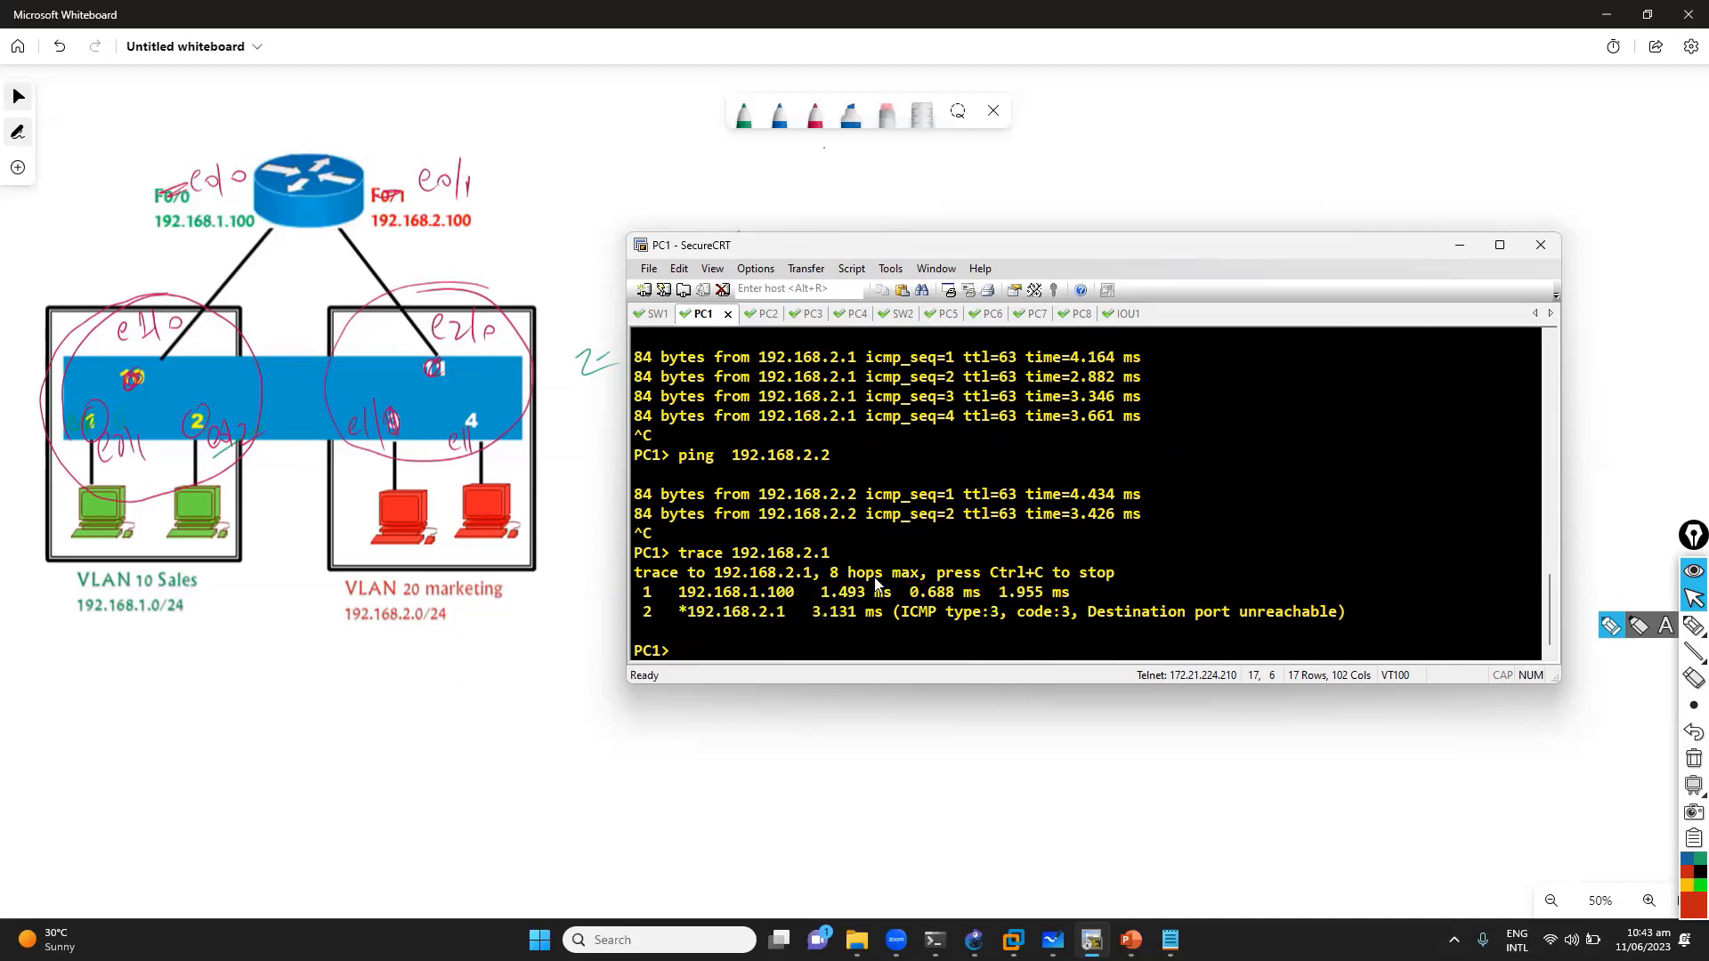
Trace the route from PC1 to 192.168.2.3
{"action": "key", "text": "Up"}
{"action": "type", "text": "3"}
{"action": "key", "text": "Return"}
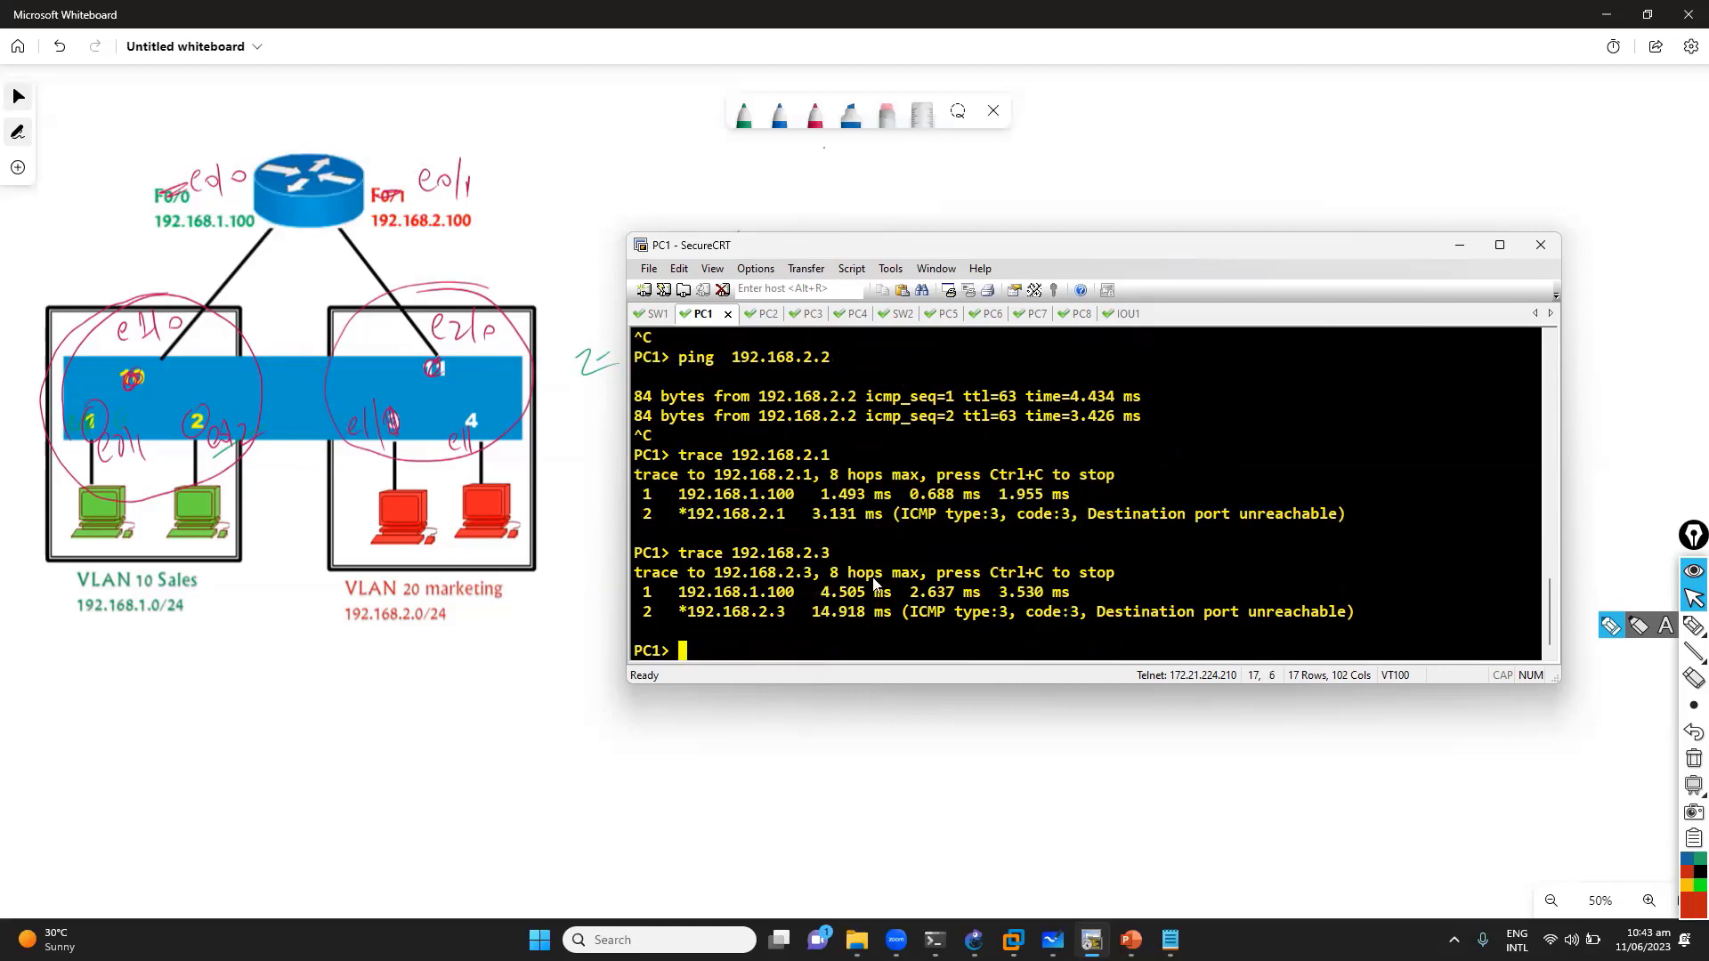
Ping 192.168.2.3 and 192.168.2.4 from PC1, interrupting the first ping after a few replies
{"action": "type", "text": "ping 192.168.2.3"}
{"action": "key", "text": "Return"}
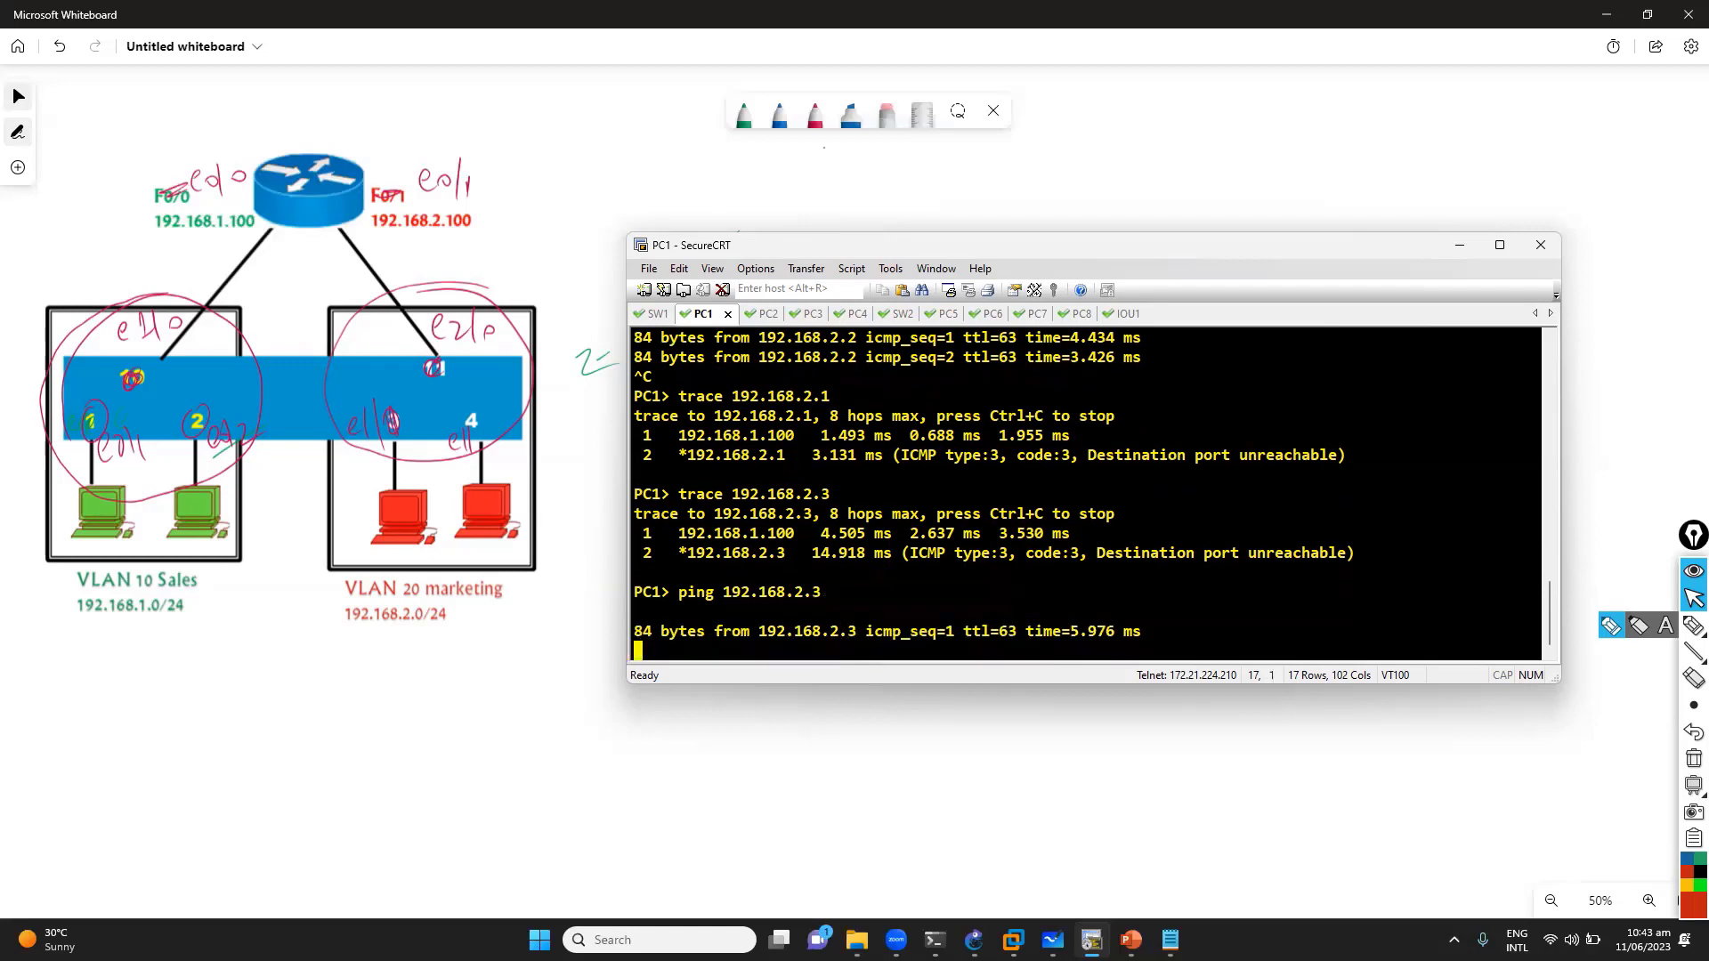
{"action": "key", "text": "ctrl+c"}
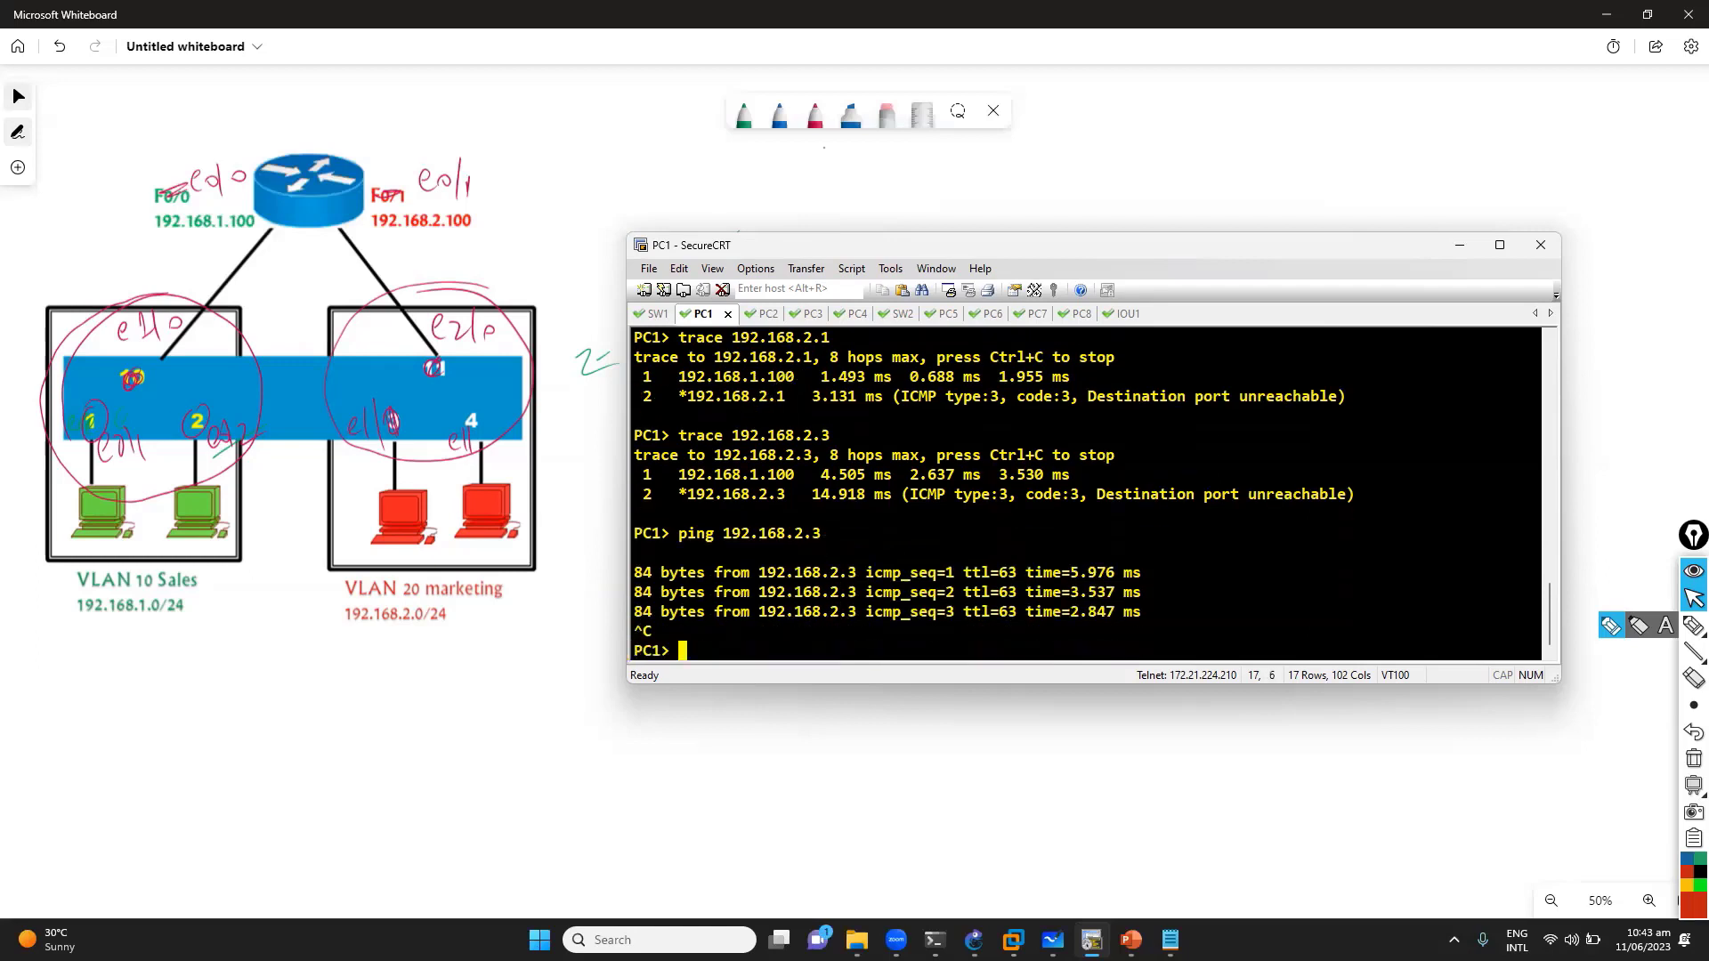
{"action": "key", "text": "Up"}
{"action": "key", "text": "BackSpace"}
{"action": "type", "text": "4"}
{"action": "key", "text": "Return"}
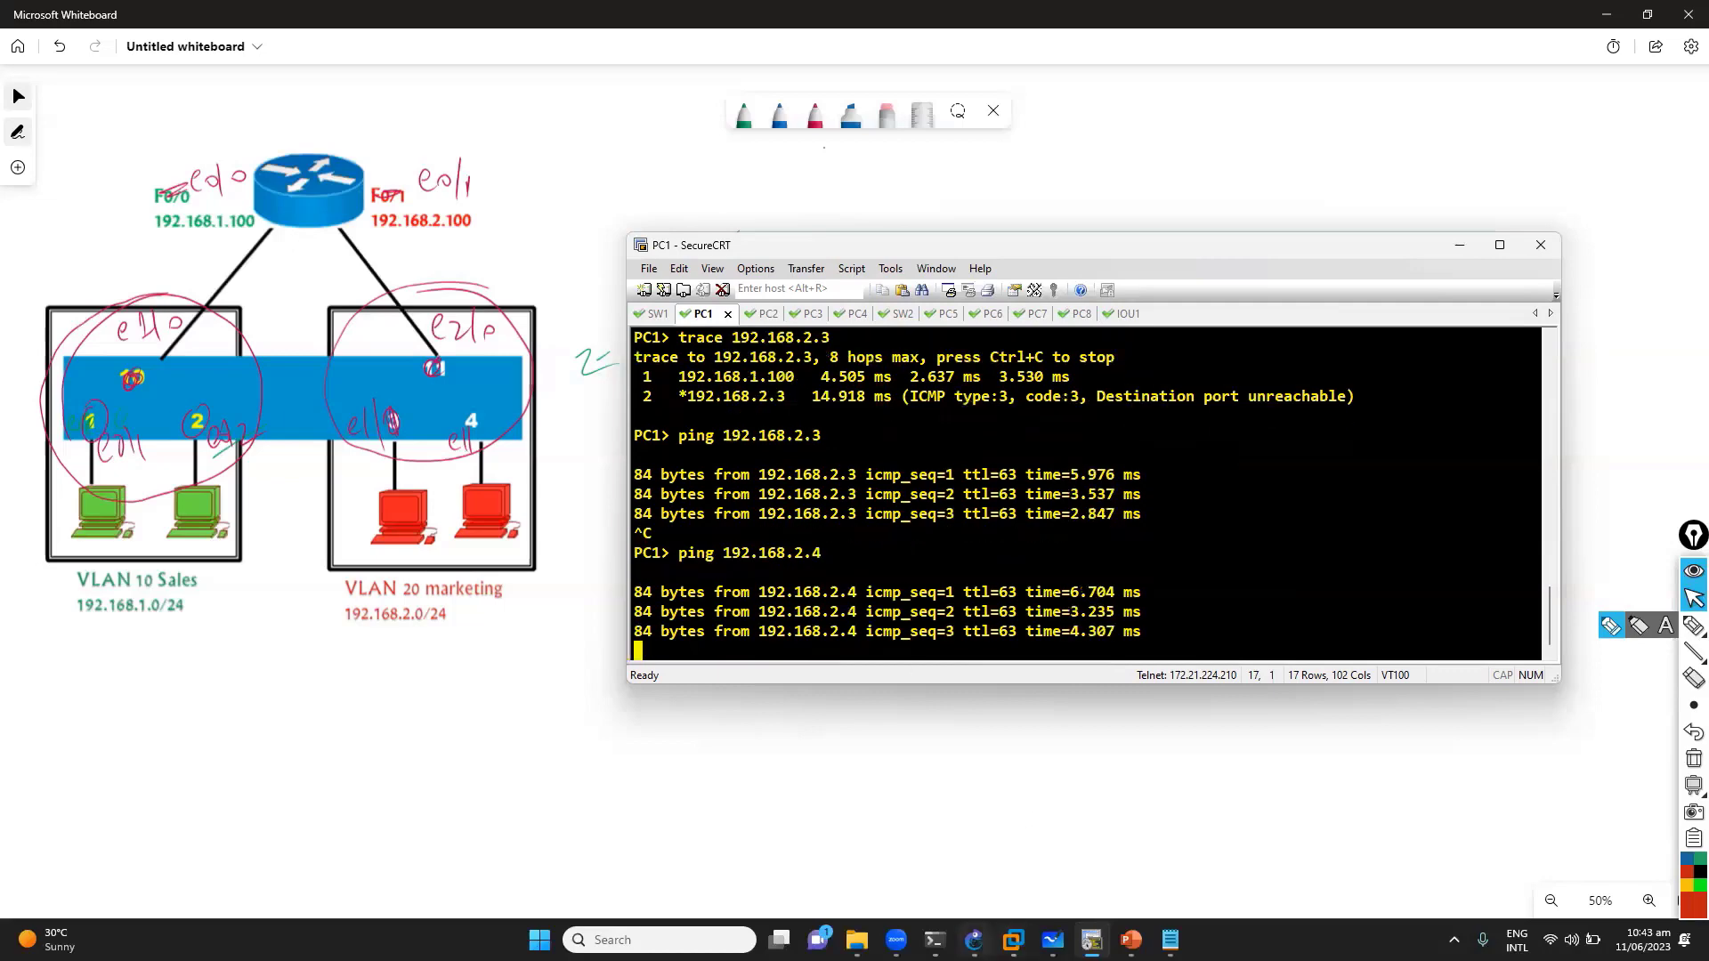
Switch to GNS3 and annotate the topology: circle and label PC1, and draw arrows from its group to both blue VLAN 20 groups
{"action": "left_click", "coordinate": [979, 934]}
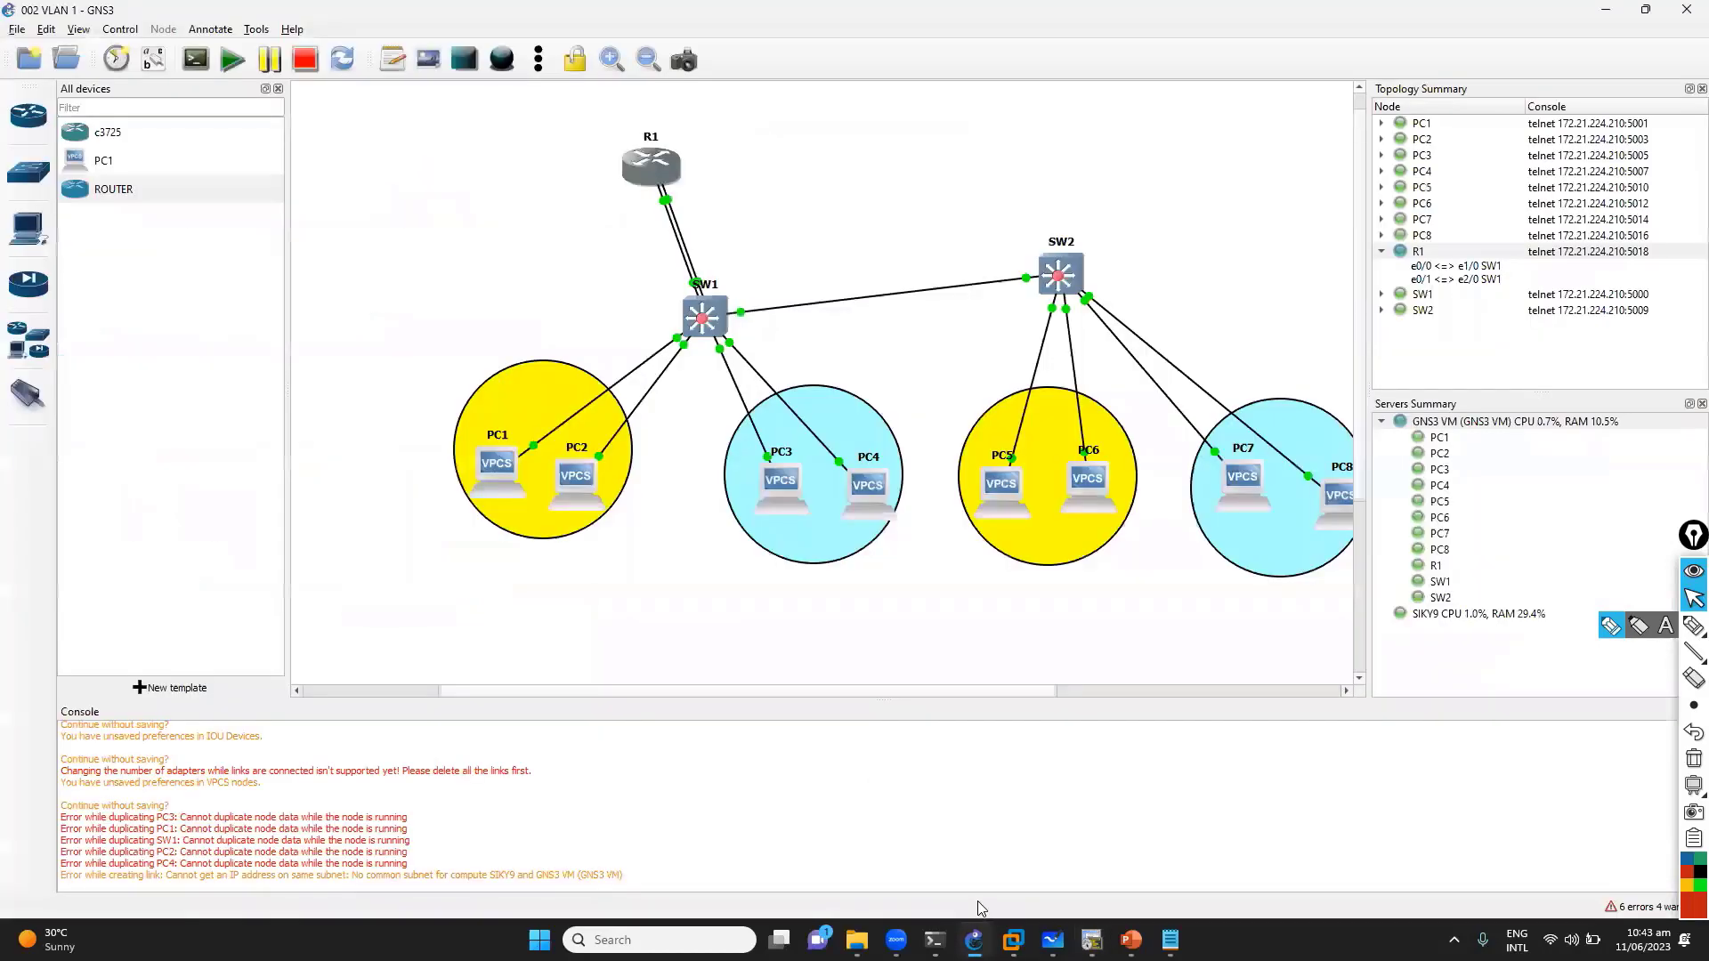
{"action": "key", "text": "ctrl+shift+h"}
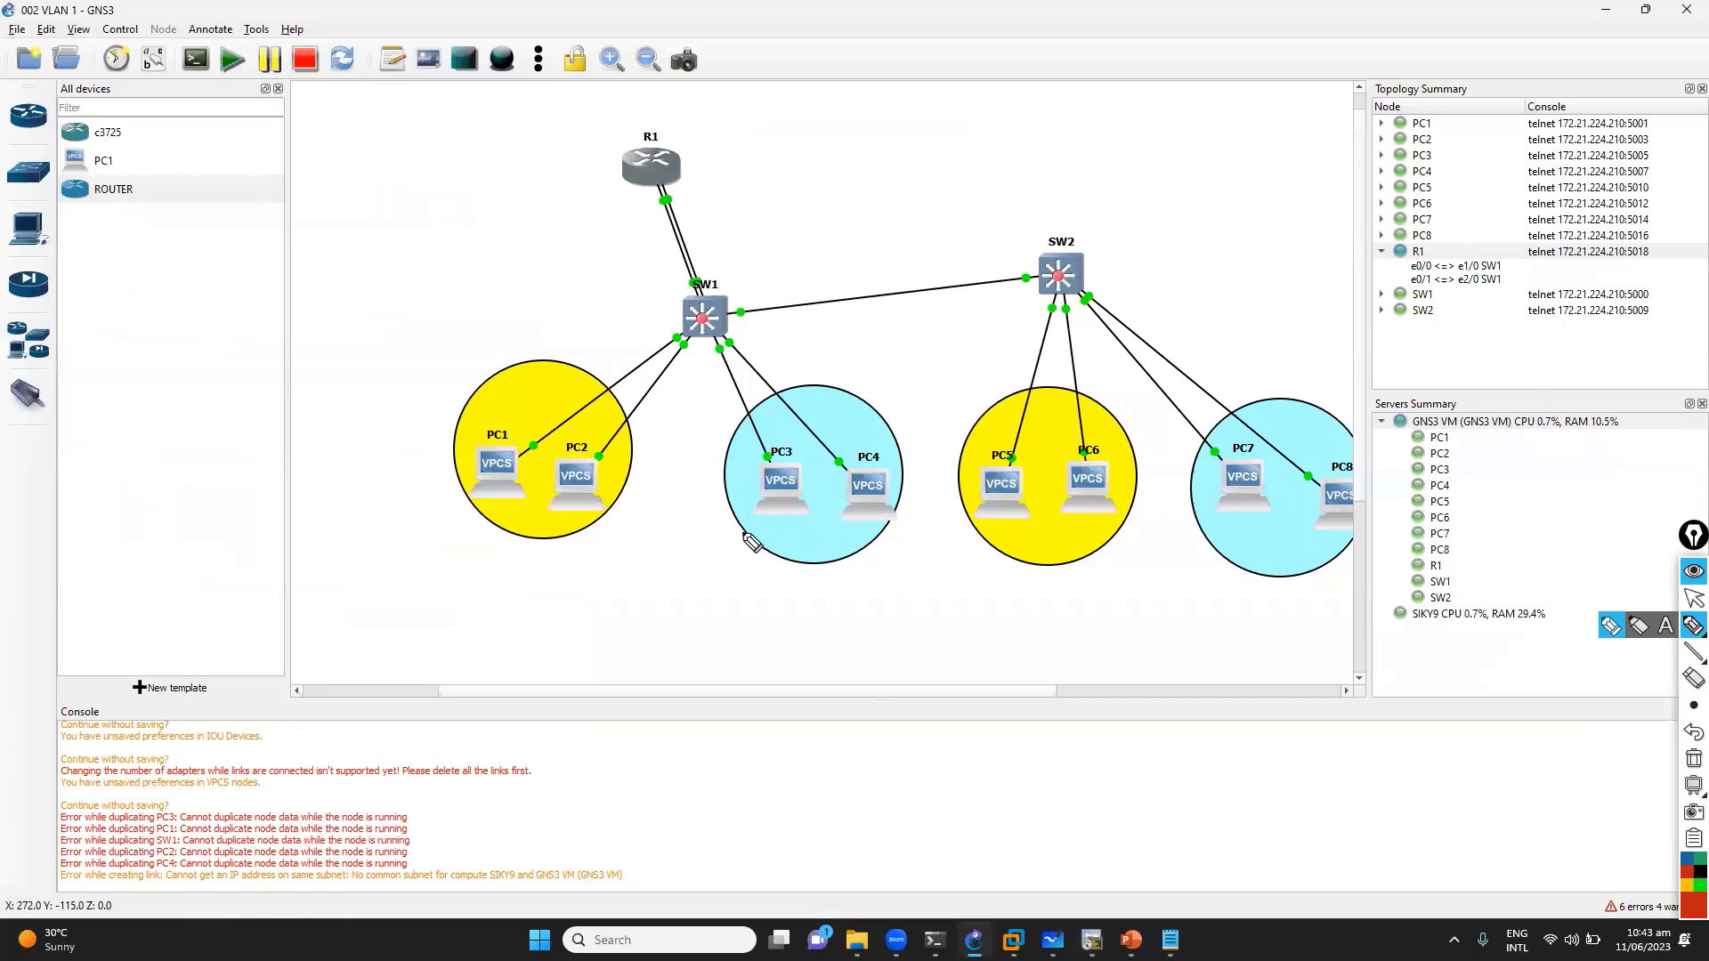
{"action": "left_click_drag", "start_coordinate": [514, 419], "coordinate": [532, 452]}
{"action": "mouse_move", "coordinate": [469, 562]}
{"action": "left_mouse_down"}
{"action": "mouse_move", "coordinate": [490, 536]}
{"action": "mouse_move", "coordinate": [494, 553]}
{"action": "left_mouse_up"}
{"action": "mouse_move", "coordinate": [508, 534]}
{"action": "left_mouse_down"}
{"action": "mouse_move", "coordinate": [513, 554]}
{"action": "mouse_move", "coordinate": [690, 614]}
{"action": "mouse_move", "coordinate": [756, 569]}
{"action": "left_mouse_up"}
{"action": "mouse_move", "coordinate": [557, 550]}
{"action": "left_mouse_down"}
{"action": "mouse_move", "coordinate": [630, 653]}
{"action": "mouse_move", "coordinate": [945, 666]}
{"action": "mouse_move", "coordinate": [1235, 649]}
{"action": "mouse_move", "coordinate": [1250, 605]}
{"action": "left_mouse_up"}
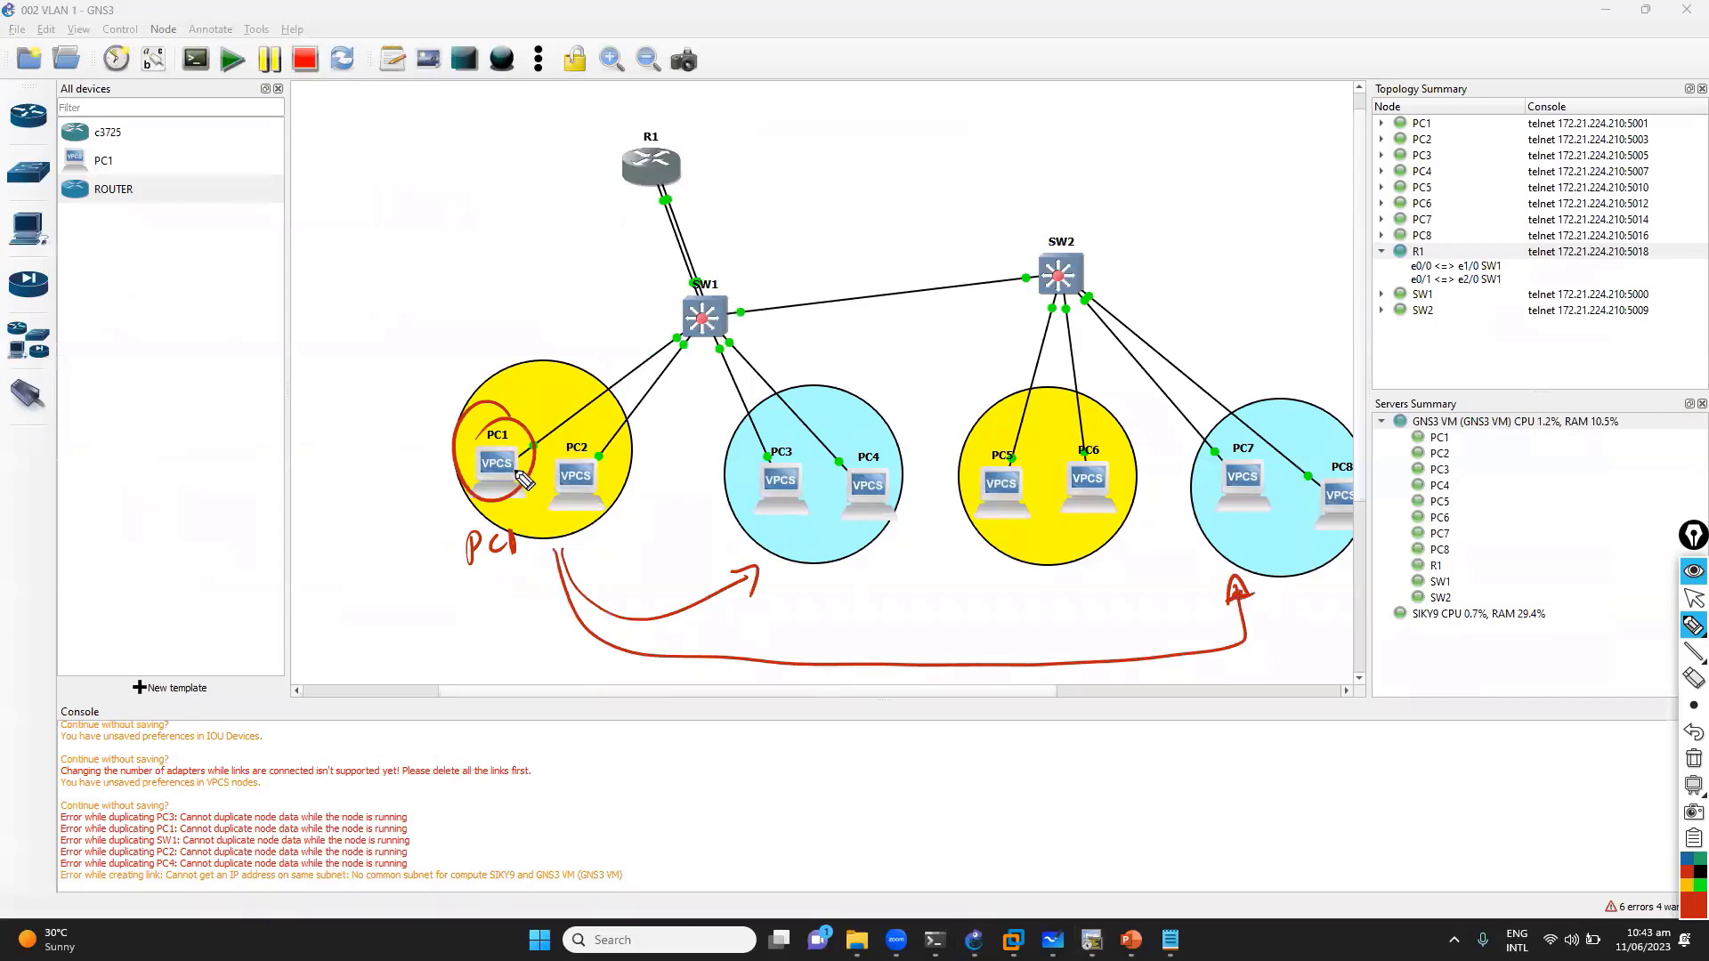
Write a blue note beside the topology giving source 192.168.1.1 and destination 192.168.2.3, with the final octet underlined
{"action": "mouse_move", "coordinate": [152, 465]}
{"action": "left_mouse_down"}
{"action": "mouse_move", "coordinate": [132, 509]}
{"action": "mouse_move", "coordinate": [187, 572]}
{"action": "left_mouse_up"}
{"action": "left_click_drag", "start_coordinate": [122, 546], "coordinate": [351, 473]}
{"action": "left_click_drag", "start_coordinate": [182, 455], "coordinate": [203, 488]}
{"action": "left_click_drag", "start_coordinate": [224, 461], "coordinate": [254, 477]}
{"action": "mouse_move", "coordinate": [269, 442]}
{"action": "left_mouse_down"}
{"action": "mouse_move", "coordinate": [267, 470]}
{"action": "mouse_move", "coordinate": [281, 467]}
{"action": "left_mouse_up"}
{"action": "left_click_drag", "start_coordinate": [315, 429], "coordinate": [311, 461]}
{"action": "left_click_drag", "start_coordinate": [151, 556], "coordinate": [157, 577]}
{"action": "left_click_drag", "start_coordinate": [202, 545], "coordinate": [221, 558]}
{"action": "mouse_move", "coordinate": [228, 534]}
{"action": "left_mouse_down"}
{"action": "mouse_move", "coordinate": [263, 525]}
{"action": "mouse_move", "coordinate": [307, 498]}
{"action": "mouse_move", "coordinate": [313, 514]}
{"action": "mouse_move", "coordinate": [357, 524]}
{"action": "left_mouse_up"}
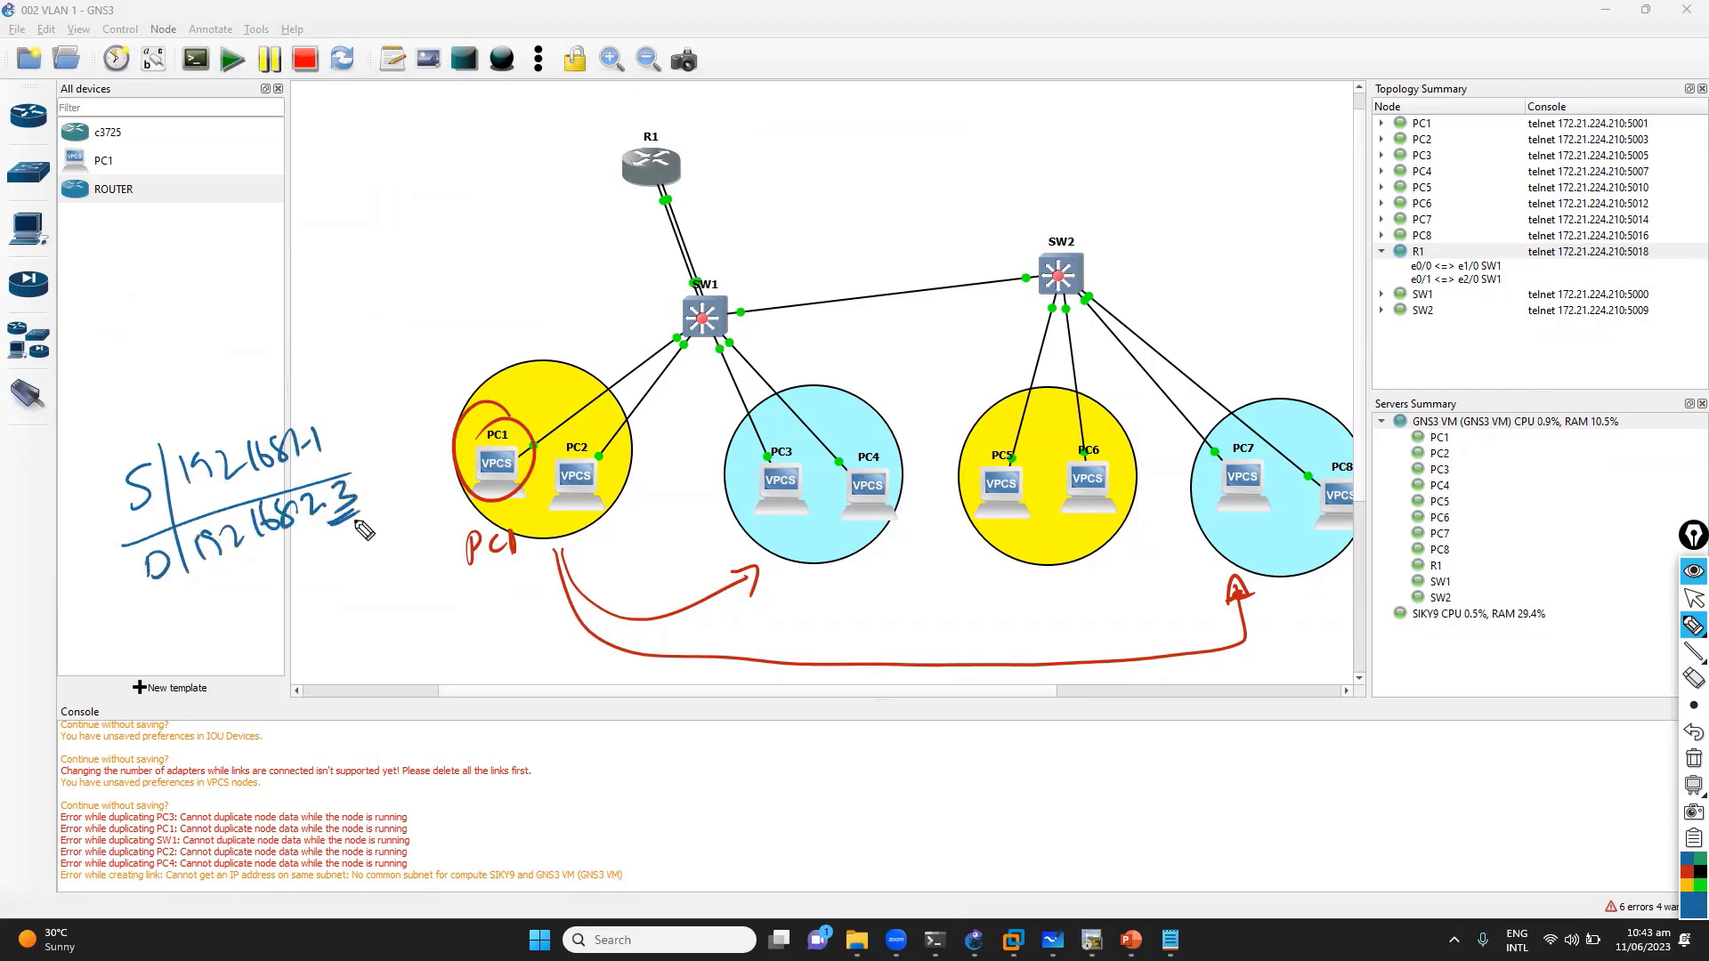
Label PC7 as 2.3 with an underline and circle the network parts of the source and destination addresses
{"action": "left_click_drag", "start_coordinate": [1213, 523], "coordinate": [1233, 539]}
{"action": "left_click", "coordinate": [1238, 538]}
{"action": "left_click_drag", "start_coordinate": [1244, 516], "coordinate": [1254, 550]}
{"action": "mouse_move", "coordinate": [307, 412]}
{"action": "left_mouse_down"}
{"action": "mouse_move", "coordinate": [370, 534]}
{"action": "mouse_move", "coordinate": [272, 409]}
{"action": "mouse_move", "coordinate": [275, 474]}
{"action": "left_mouse_up"}
{"action": "key", "text": "r"}
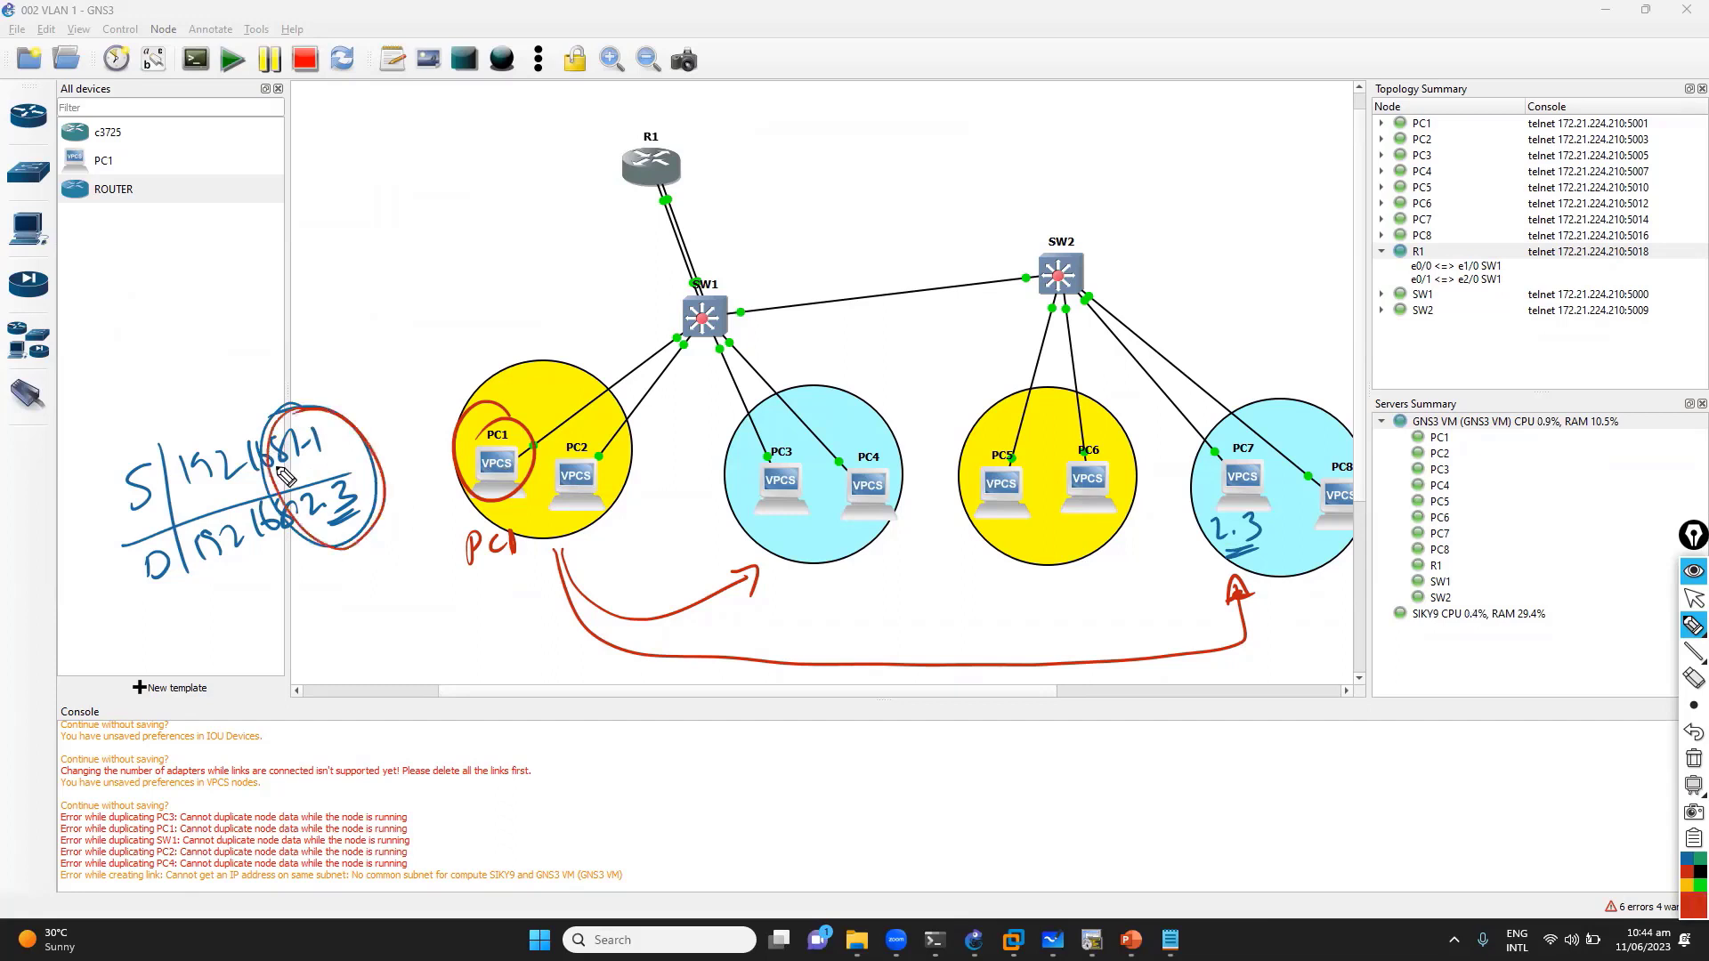
Draw a yellow arrow from PC1 to R1 labelled e0/0, and circle R1 and the destination's 2.3 in red
{"action": "key", "text": "y"}
{"action": "mouse_move", "coordinate": [508, 419]}
{"action": "left_mouse_down"}
{"action": "mouse_move", "coordinate": [633, 348]}
{"action": "mouse_move", "coordinate": [647, 304]}
{"action": "mouse_move", "coordinate": [614, 213]}
{"action": "mouse_move", "coordinate": [632, 218]}
{"action": "mouse_move", "coordinate": [599, 186]}
{"action": "mouse_move", "coordinate": [584, 213]}
{"action": "mouse_move", "coordinate": [627, 207]}
{"action": "left_mouse_up"}
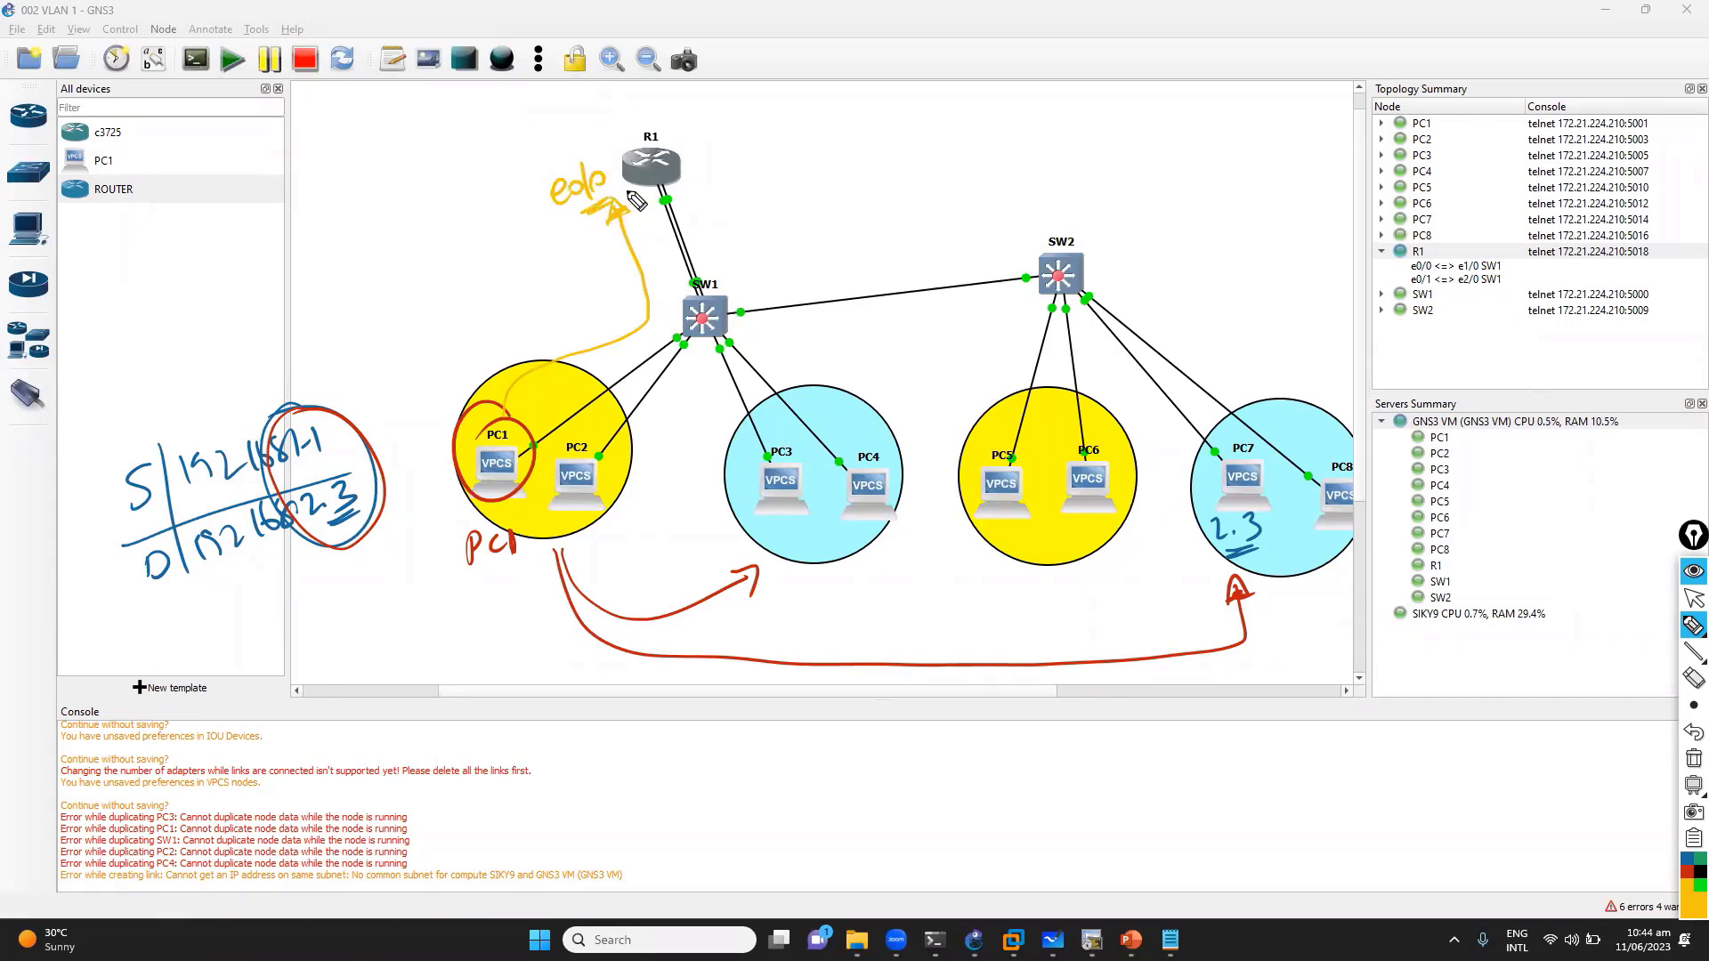
{"action": "key", "text": "r"}
{"action": "mouse_move", "coordinate": [660, 116]}
{"action": "left_mouse_down"}
{"action": "mouse_move", "coordinate": [699, 161]}
{"action": "mouse_move", "coordinate": [669, 185]}
{"action": "mouse_move", "coordinate": [739, 153]}
{"action": "mouse_move", "coordinate": [724, 165]}
{"action": "left_mouse_up"}
{"action": "left_click_drag", "start_coordinate": [363, 503], "coordinate": [313, 485]}
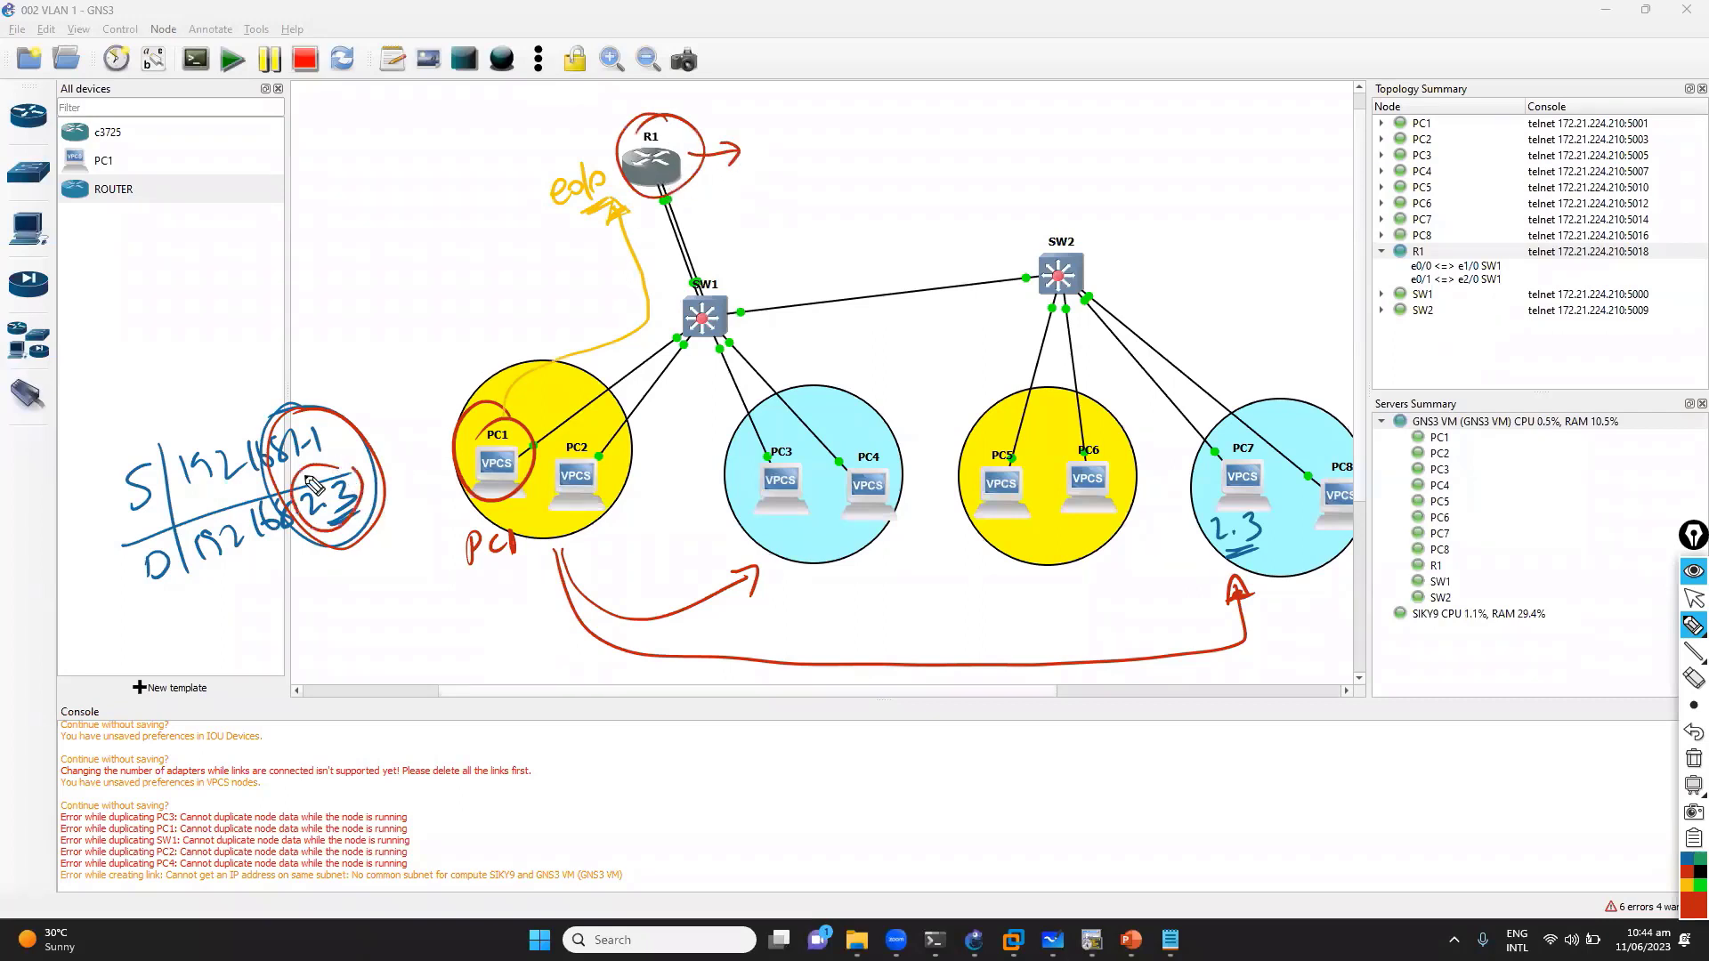
Write the route note "2.0 → e2/0 →" in red beside R1
{"action": "left_click_drag", "start_coordinate": [758, 131], "coordinate": [781, 153]}
{"action": "left_click_drag", "start_coordinate": [797, 134], "coordinate": [844, 137]}
{"action": "mouse_move", "coordinate": [832, 127]}
{"action": "left_mouse_down"}
{"action": "mouse_move", "coordinate": [833, 147]}
{"action": "mouse_move", "coordinate": [872, 151]}
{"action": "left_mouse_up"}
{"action": "left_click_drag", "start_coordinate": [887, 129], "coordinate": [910, 151]}
{"action": "left_click_drag", "start_coordinate": [930, 129], "coordinate": [988, 132]}
{"action": "left_click_drag", "start_coordinate": [972, 121], "coordinate": [975, 144]}
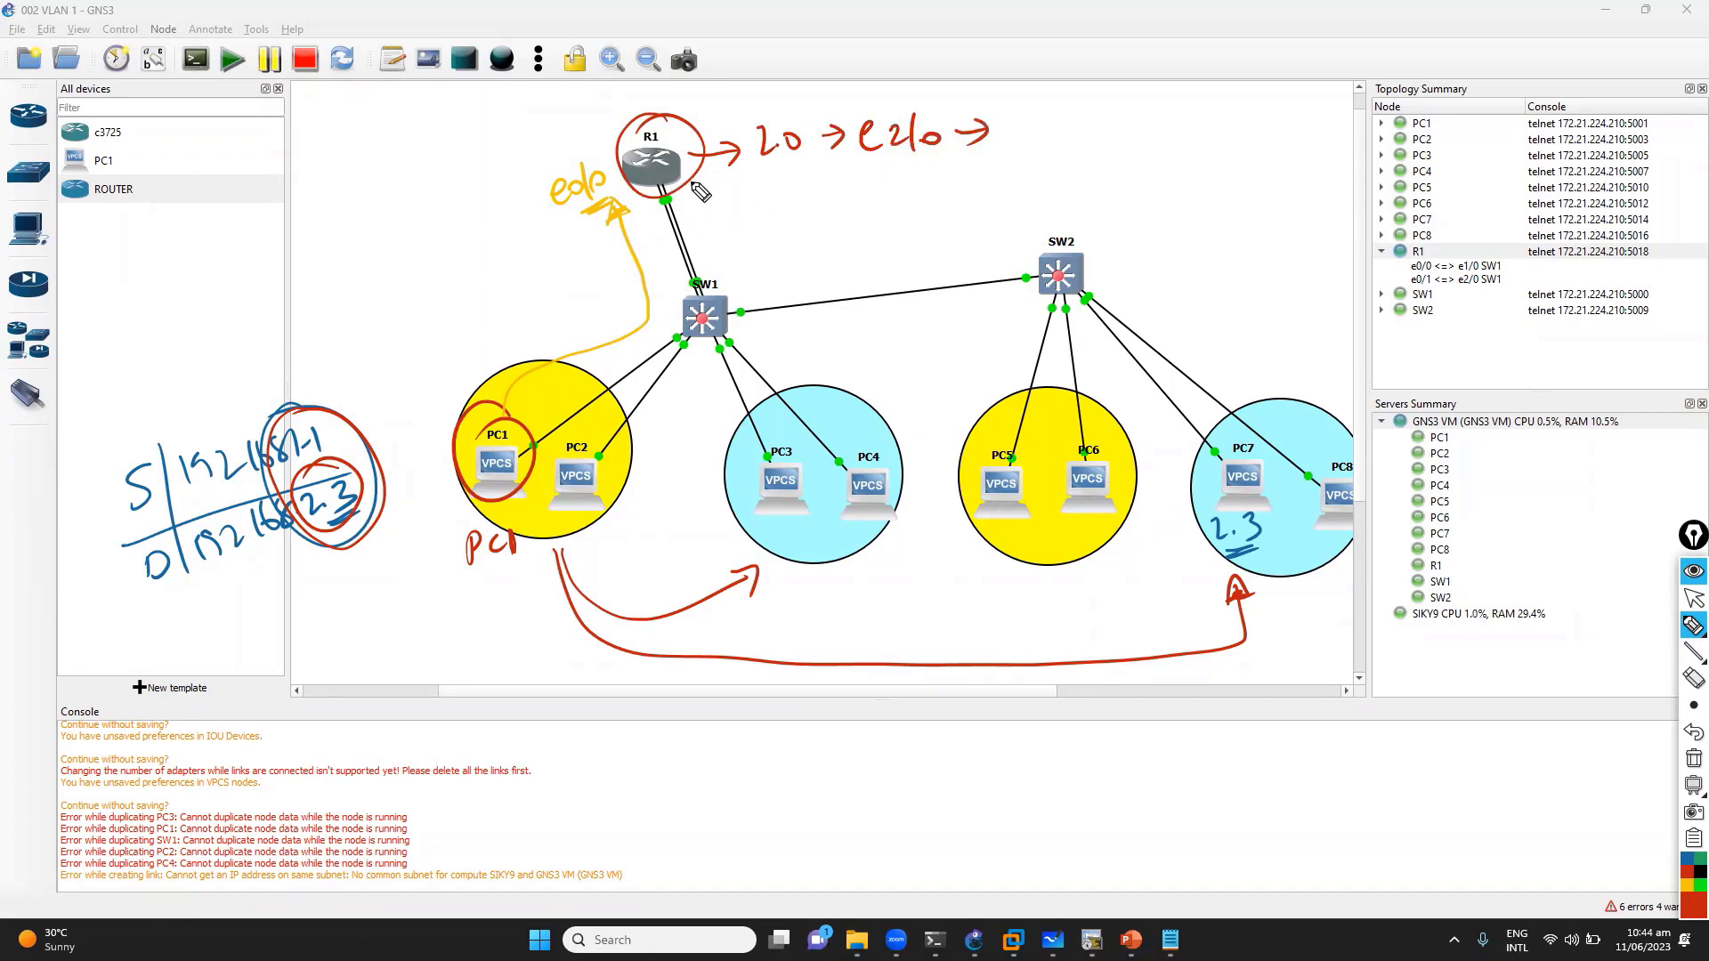
Draw a red arrow from R1 to SW1 labelled vlan20, and blue arrows from SW1 toward PC3 and PC4
{"action": "left_click_drag", "start_coordinate": [698, 188], "coordinate": [719, 274]}
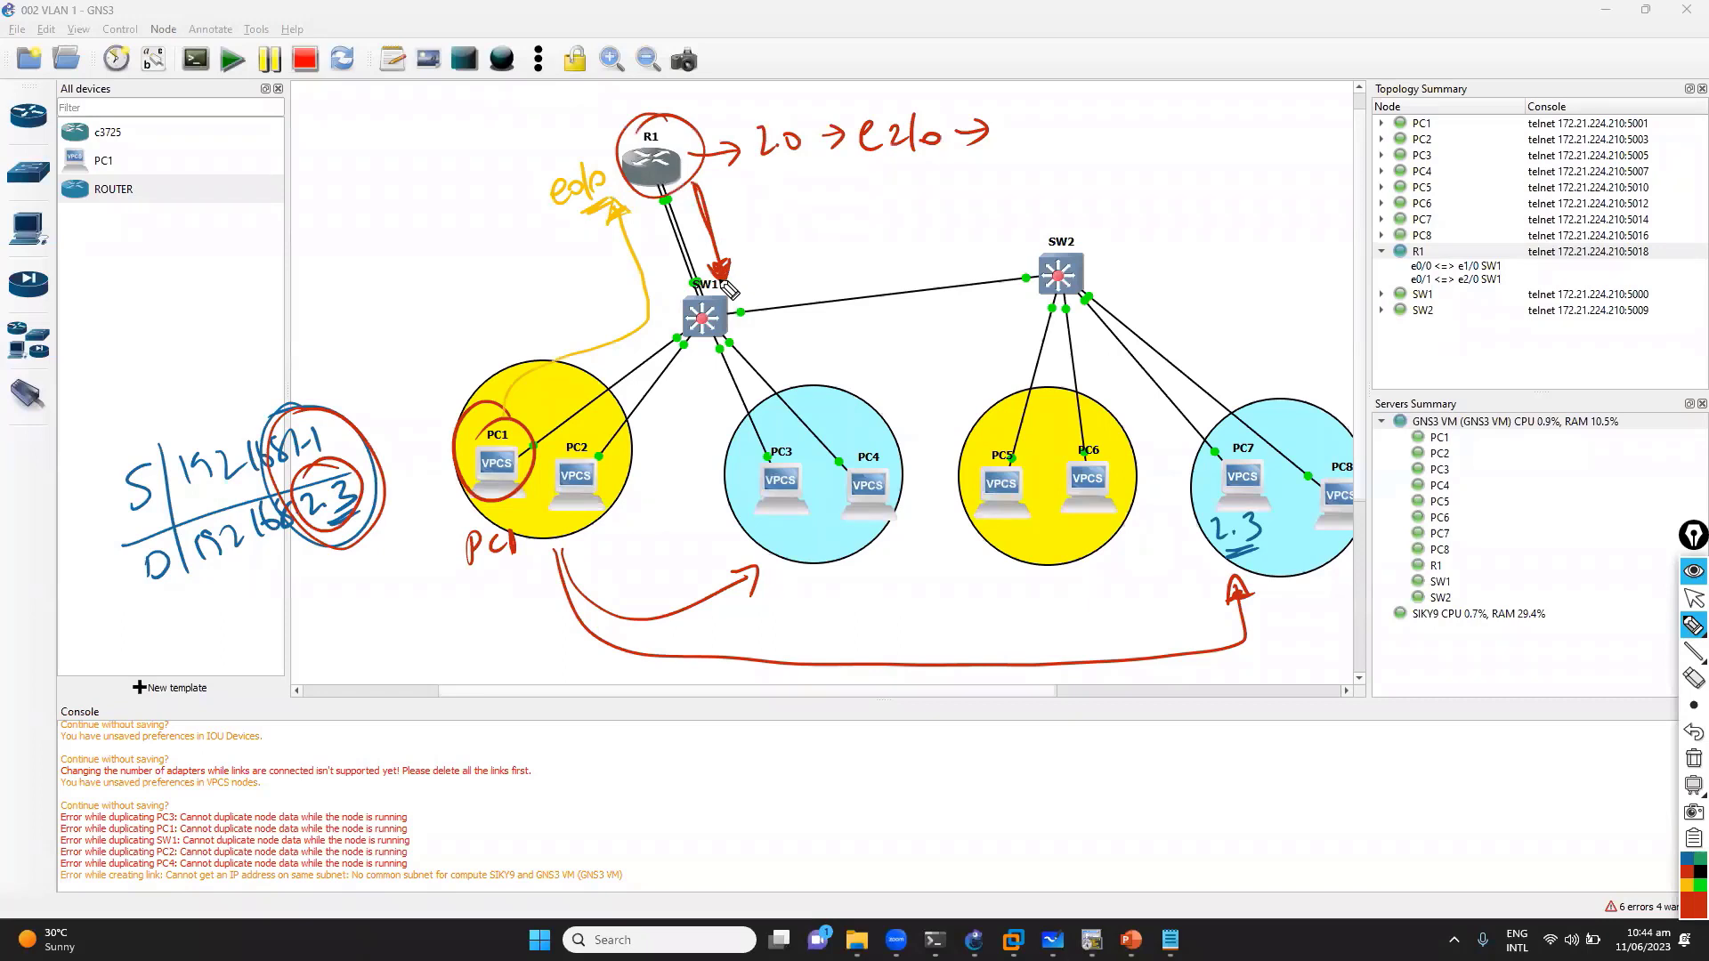
{"action": "left_click_drag", "start_coordinate": [726, 283], "coordinate": [832, 277]}
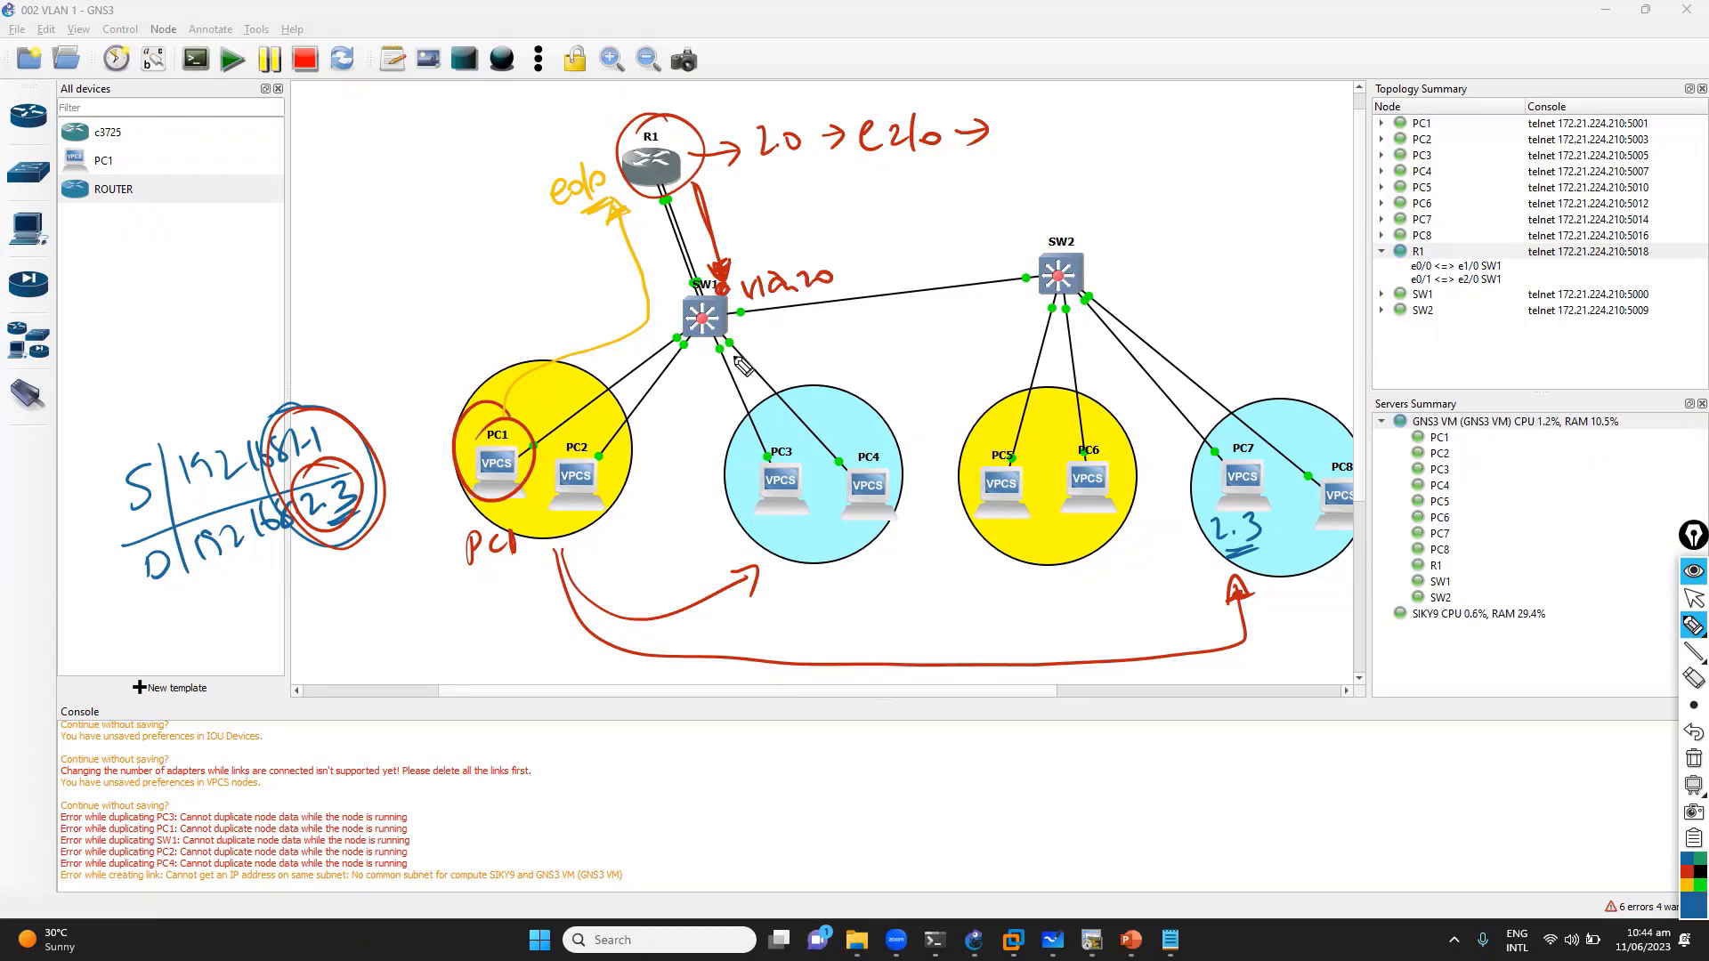
{"action": "mouse_move", "coordinate": [758, 347]}
{"action": "left_mouse_down"}
{"action": "mouse_move", "coordinate": [758, 423]}
{"action": "mouse_move", "coordinate": [792, 417]}
{"action": "left_mouse_up"}
{"action": "mouse_move", "coordinate": [765, 361]}
{"action": "left_mouse_down"}
{"action": "mouse_move", "coordinate": [801, 436]}
{"action": "mouse_move", "coordinate": [821, 412]}
{"action": "left_mouse_up"}
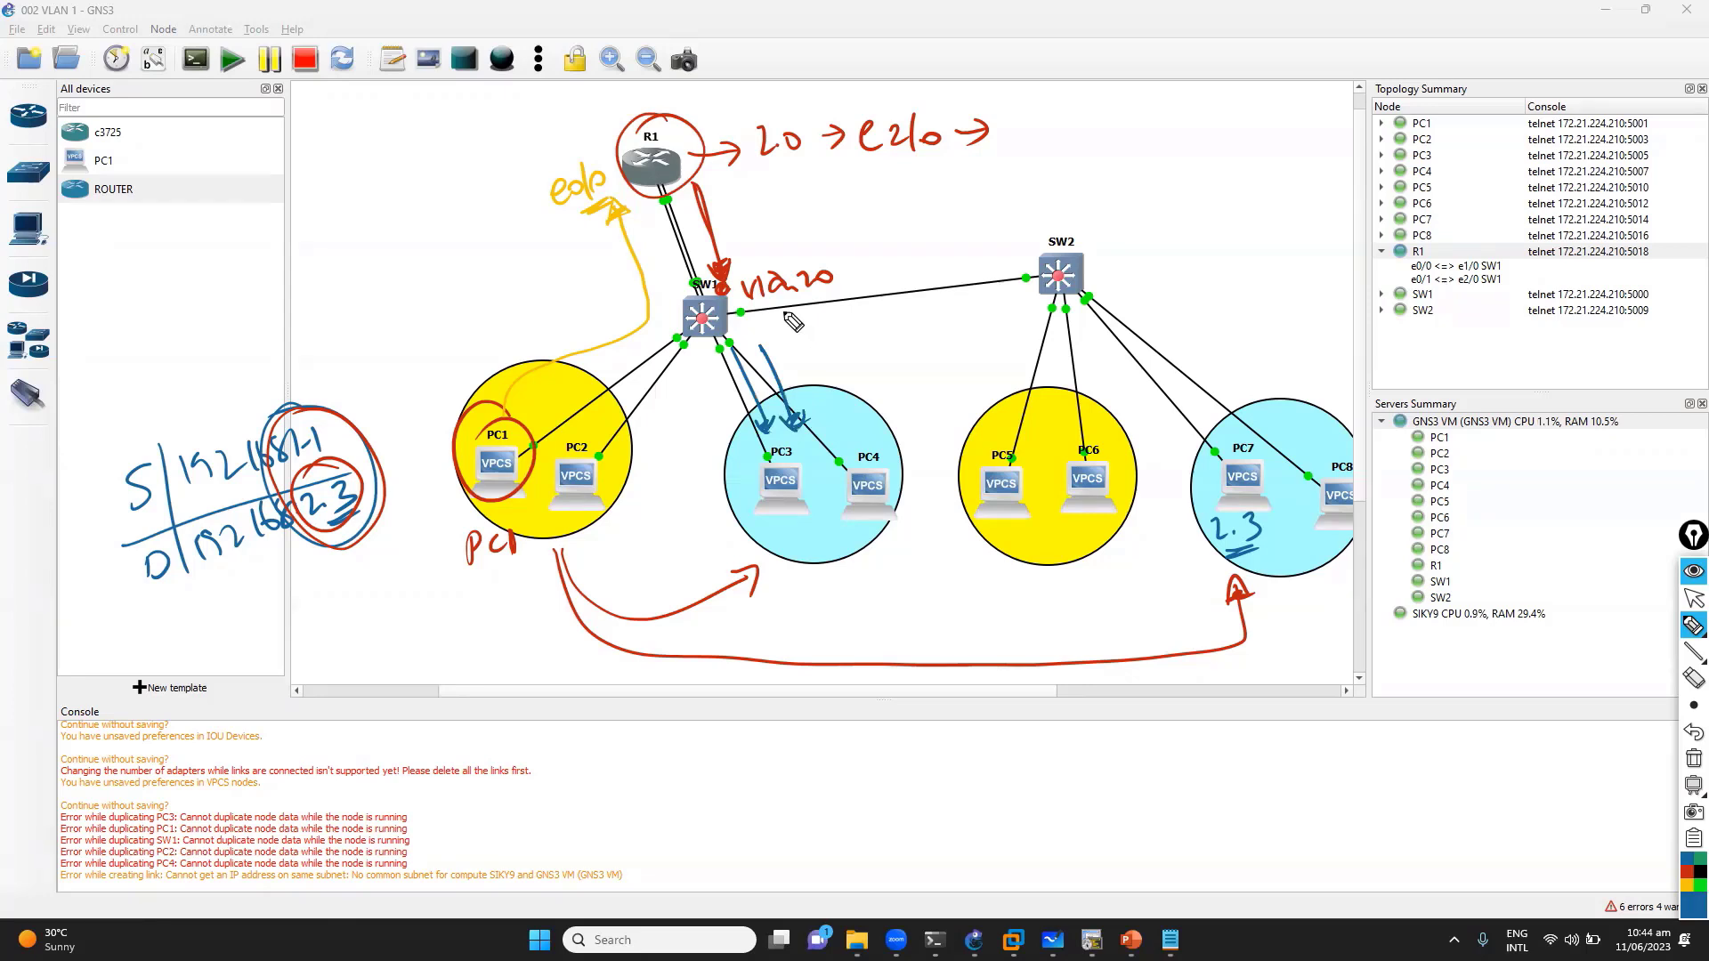
Draw an arrow along the SW1–SW2 link with a circled "trunk" label, and box SW2
{"action": "left_click_drag", "start_coordinate": [785, 310], "coordinate": [1010, 293]}
{"action": "mouse_move", "coordinate": [899, 233]}
{"action": "left_mouse_down"}
{"action": "mouse_move", "coordinate": [954, 261]}
{"action": "mouse_move", "coordinate": [974, 240]}
{"action": "mouse_move", "coordinate": [945, 268]}
{"action": "mouse_move", "coordinate": [989, 269]}
{"action": "left_mouse_up"}
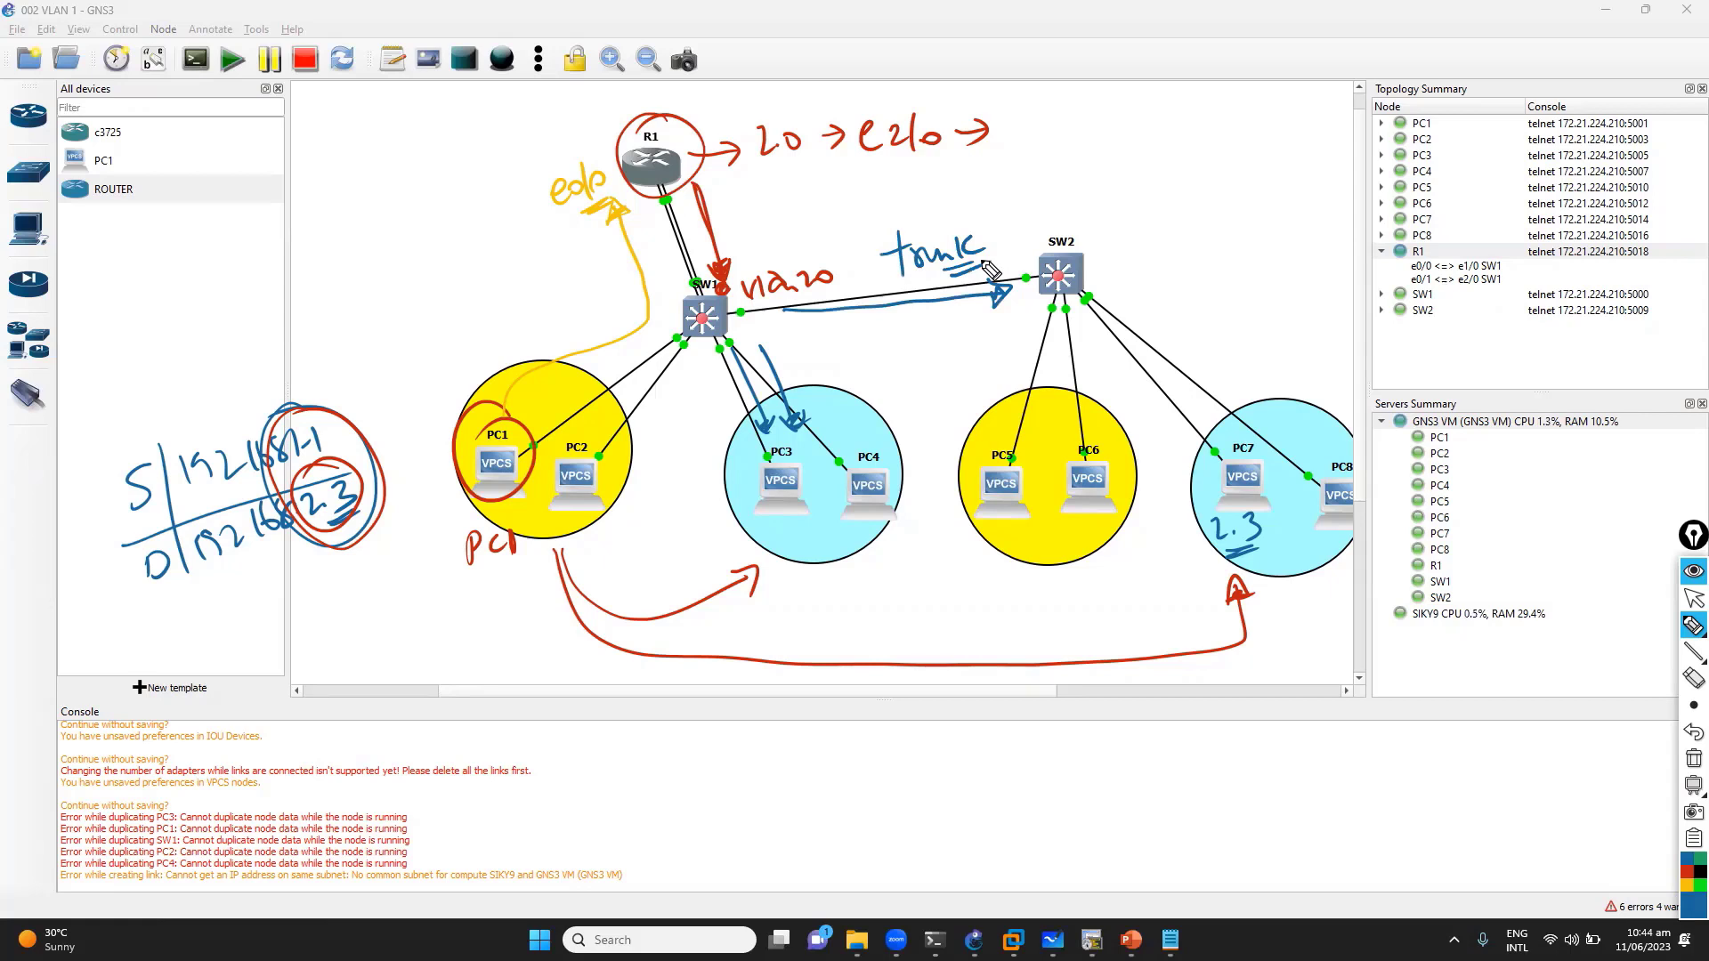
{"action": "mouse_move", "coordinate": [990, 269]}
{"action": "left_mouse_down"}
{"action": "mouse_move", "coordinate": [995, 233]}
{"action": "mouse_move", "coordinate": [944, 201]}
{"action": "mouse_move", "coordinate": [892, 242]}
{"action": "left_mouse_up"}
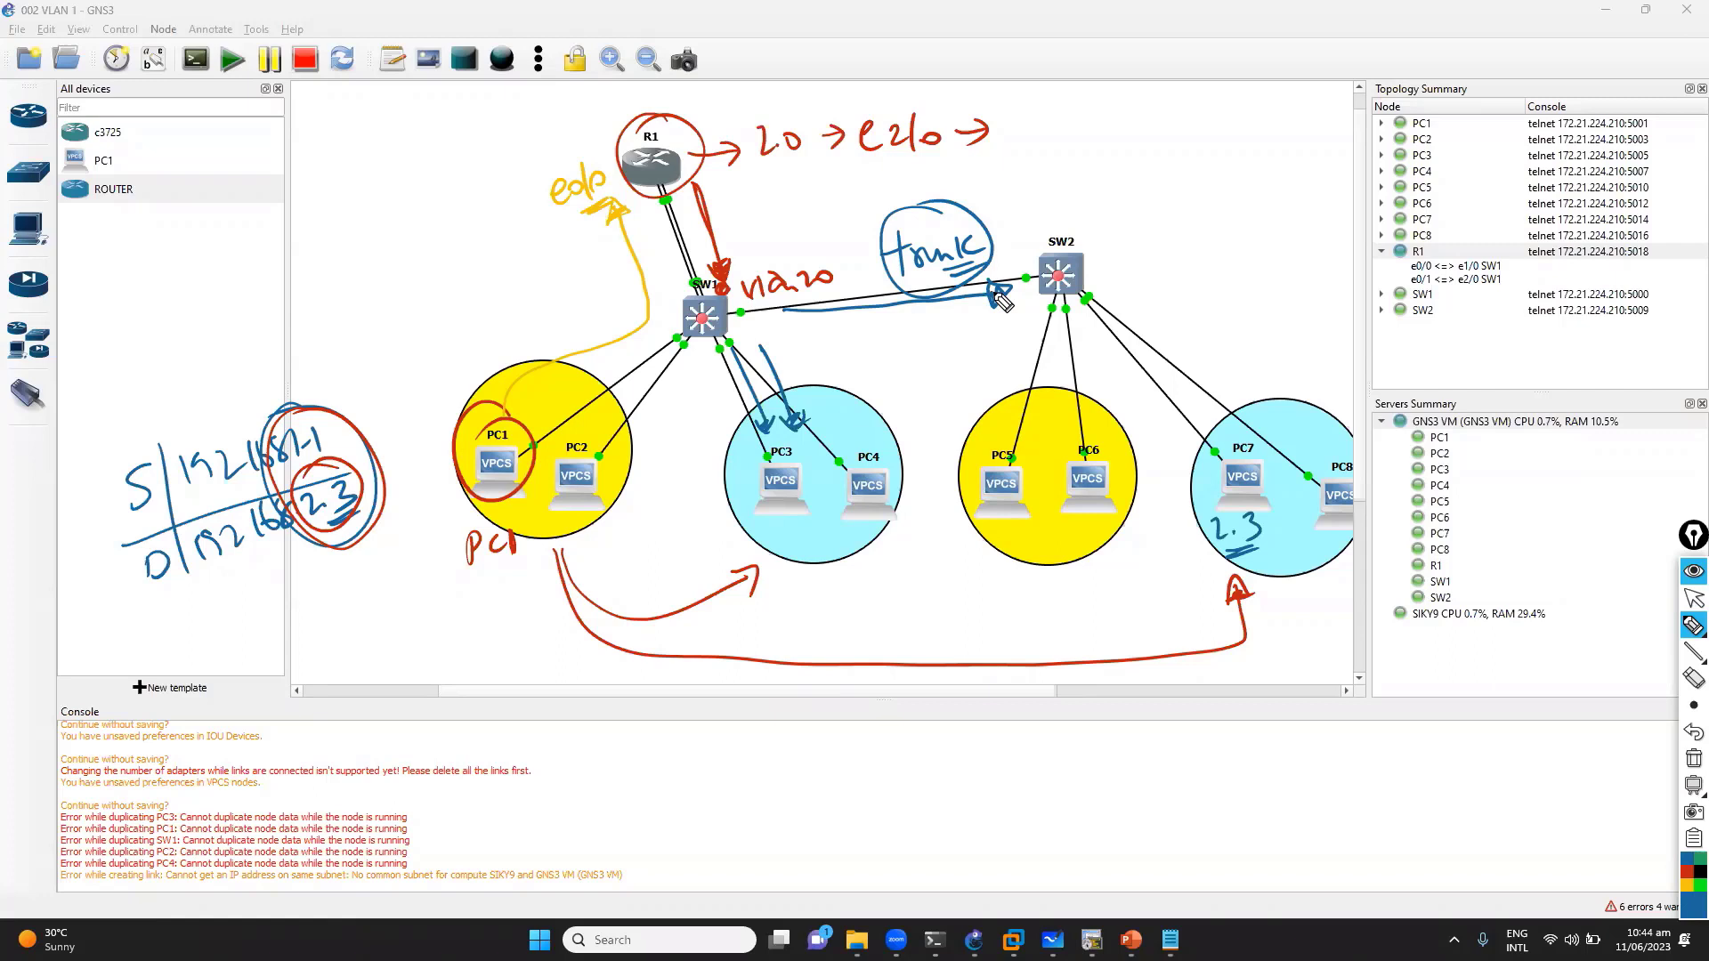
{"action": "left_click_drag", "start_coordinate": [997, 232], "coordinate": [1011, 229]}
{"action": "mouse_move", "coordinate": [994, 239]}
{"action": "left_mouse_down"}
{"action": "mouse_move", "coordinate": [1014, 234]}
{"action": "mouse_move", "coordinate": [1050, 301]}
{"action": "mouse_move", "coordinate": [1072, 290]}
{"action": "left_mouse_up"}
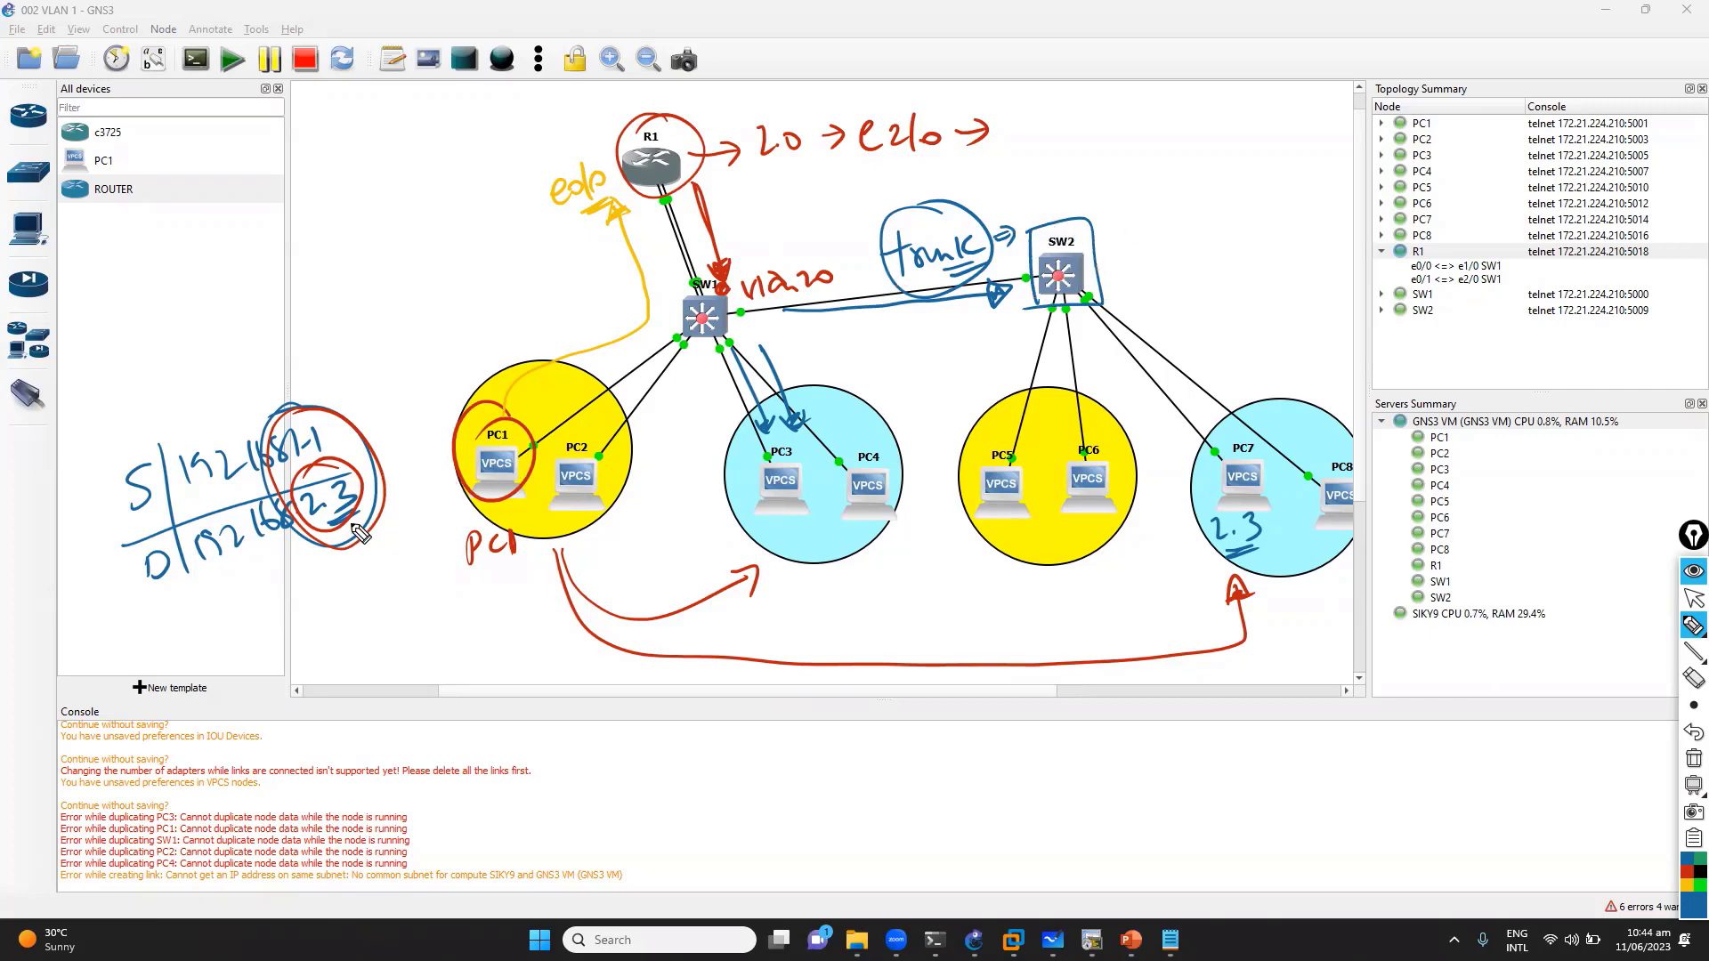
Write ARP above SW2, draw an arrow from it to PC7, and circle the vlan20 label and SW2's trunk port
{"action": "left_click_drag", "start_coordinate": [354, 520], "coordinate": [365, 561]}
{"action": "mouse_move", "coordinate": [1084, 213]}
{"action": "left_mouse_down"}
{"action": "mouse_move", "coordinate": [1113, 187]}
{"action": "mouse_move", "coordinate": [1150, 200]}
{"action": "left_mouse_up"}
{"action": "mouse_move", "coordinate": [1103, 273]}
{"action": "left_mouse_down"}
{"action": "mouse_move", "coordinate": [1154, 272]}
{"action": "mouse_move", "coordinate": [1214, 391]}
{"action": "mouse_move", "coordinate": [1215, 476]}
{"action": "left_mouse_up"}
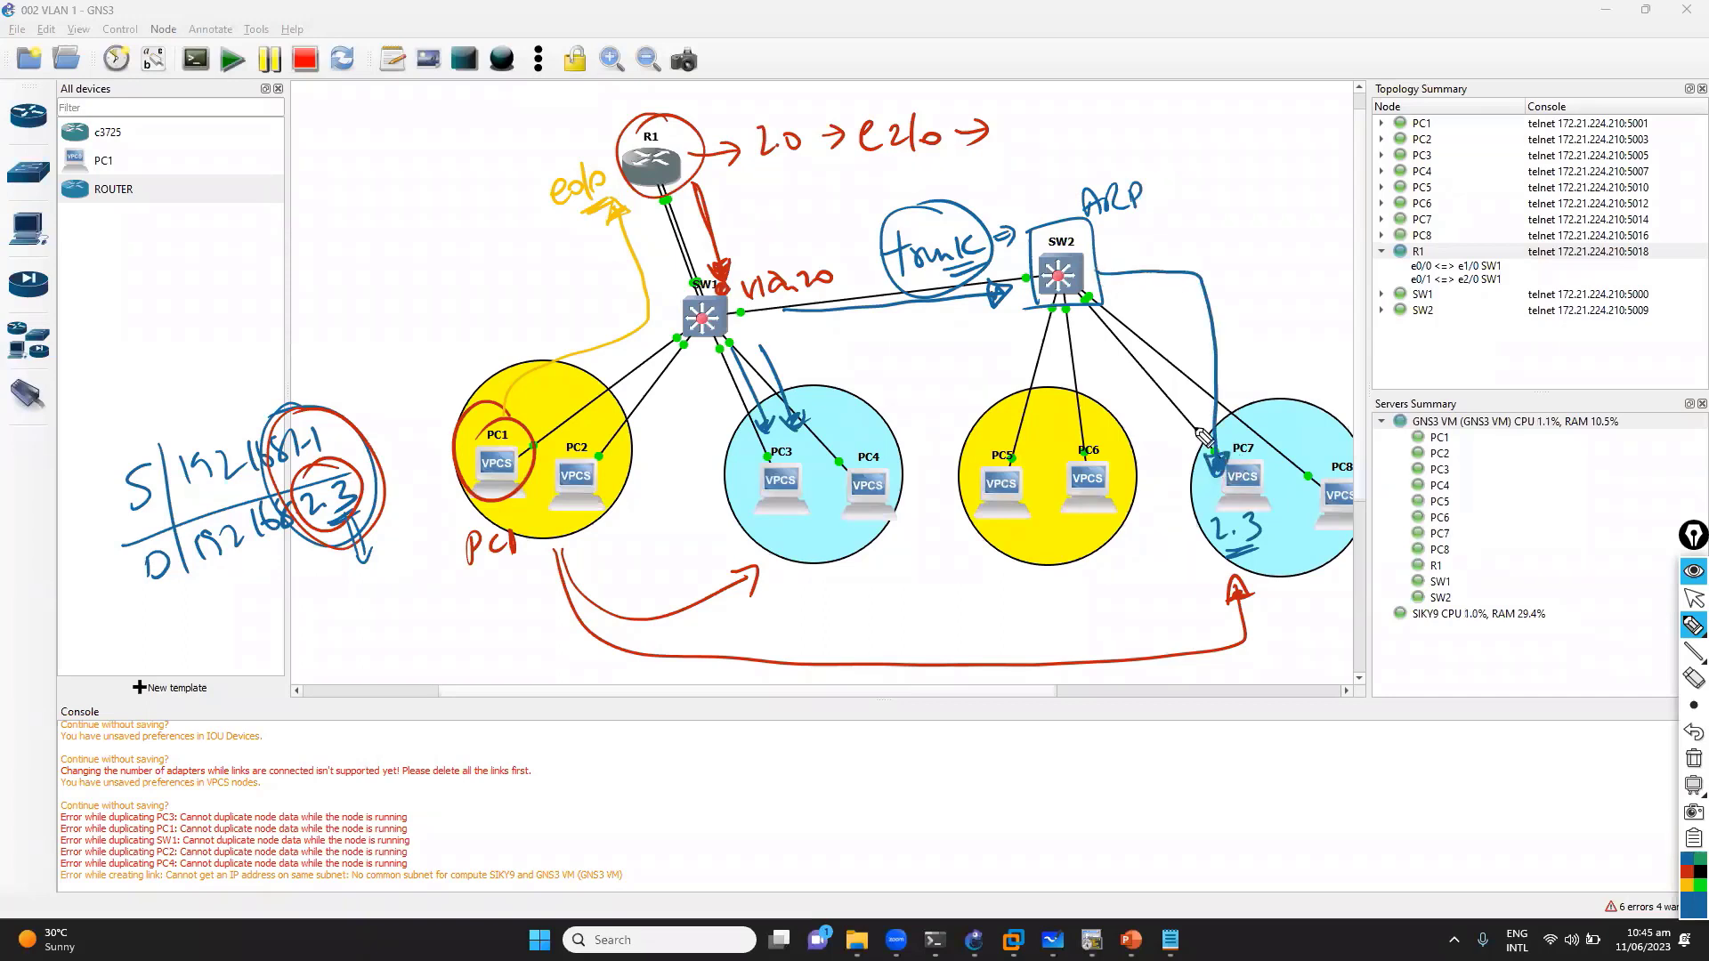
{"action": "left_click_drag", "start_coordinate": [812, 189], "coordinate": [836, 192]}
{"action": "mouse_move", "coordinate": [846, 189]}
{"action": "left_mouse_down"}
{"action": "mouse_move", "coordinate": [849, 212]}
{"action": "mouse_move", "coordinate": [859, 197]}
{"action": "mouse_move", "coordinate": [832, 254]}
{"action": "left_mouse_up"}
{"action": "mouse_move", "coordinate": [1022, 287]}
{"action": "left_mouse_down"}
{"action": "mouse_move", "coordinate": [1034, 251]}
{"action": "mouse_move", "coordinate": [1008, 283]}
{"action": "left_mouse_up"}
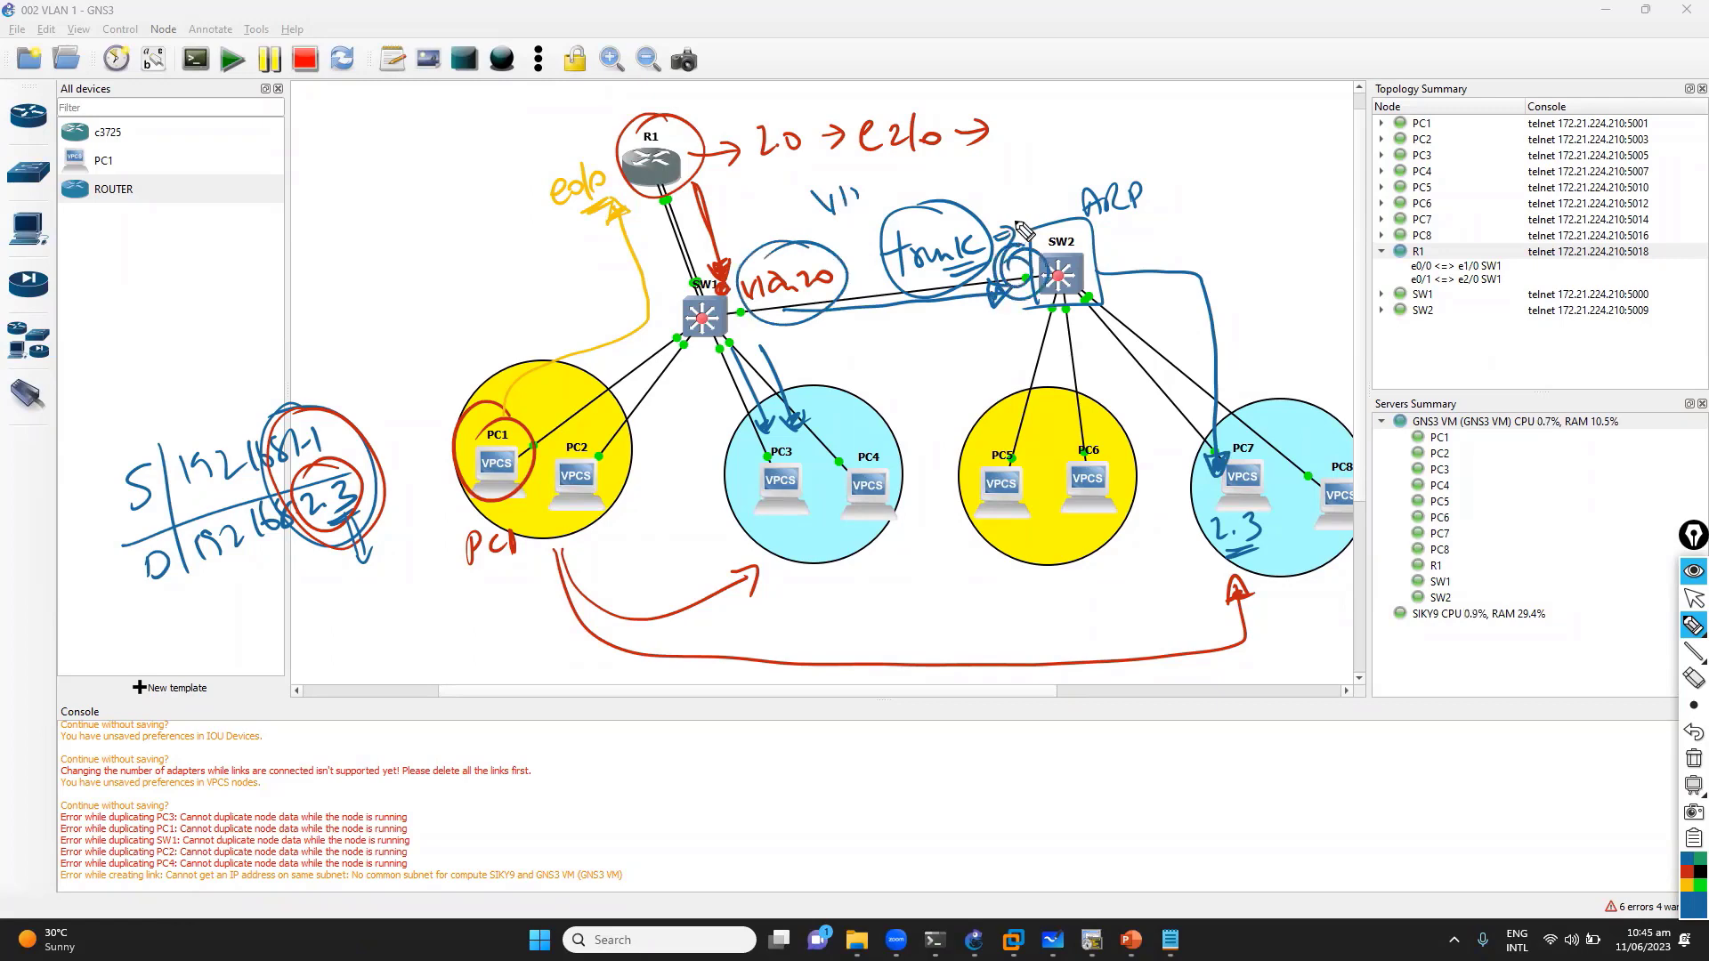
Underline the ARP label, circle PC7's 2.3 address, and draw an arrow from SW2 toward PC5
{"action": "left_click_drag", "start_coordinate": [1107, 228], "coordinate": [1129, 223]}
{"action": "left_click_drag", "start_coordinate": [1102, 238], "coordinate": [1131, 230]}
{"action": "left_click_drag", "start_coordinate": [1224, 515], "coordinate": [1198, 528]}
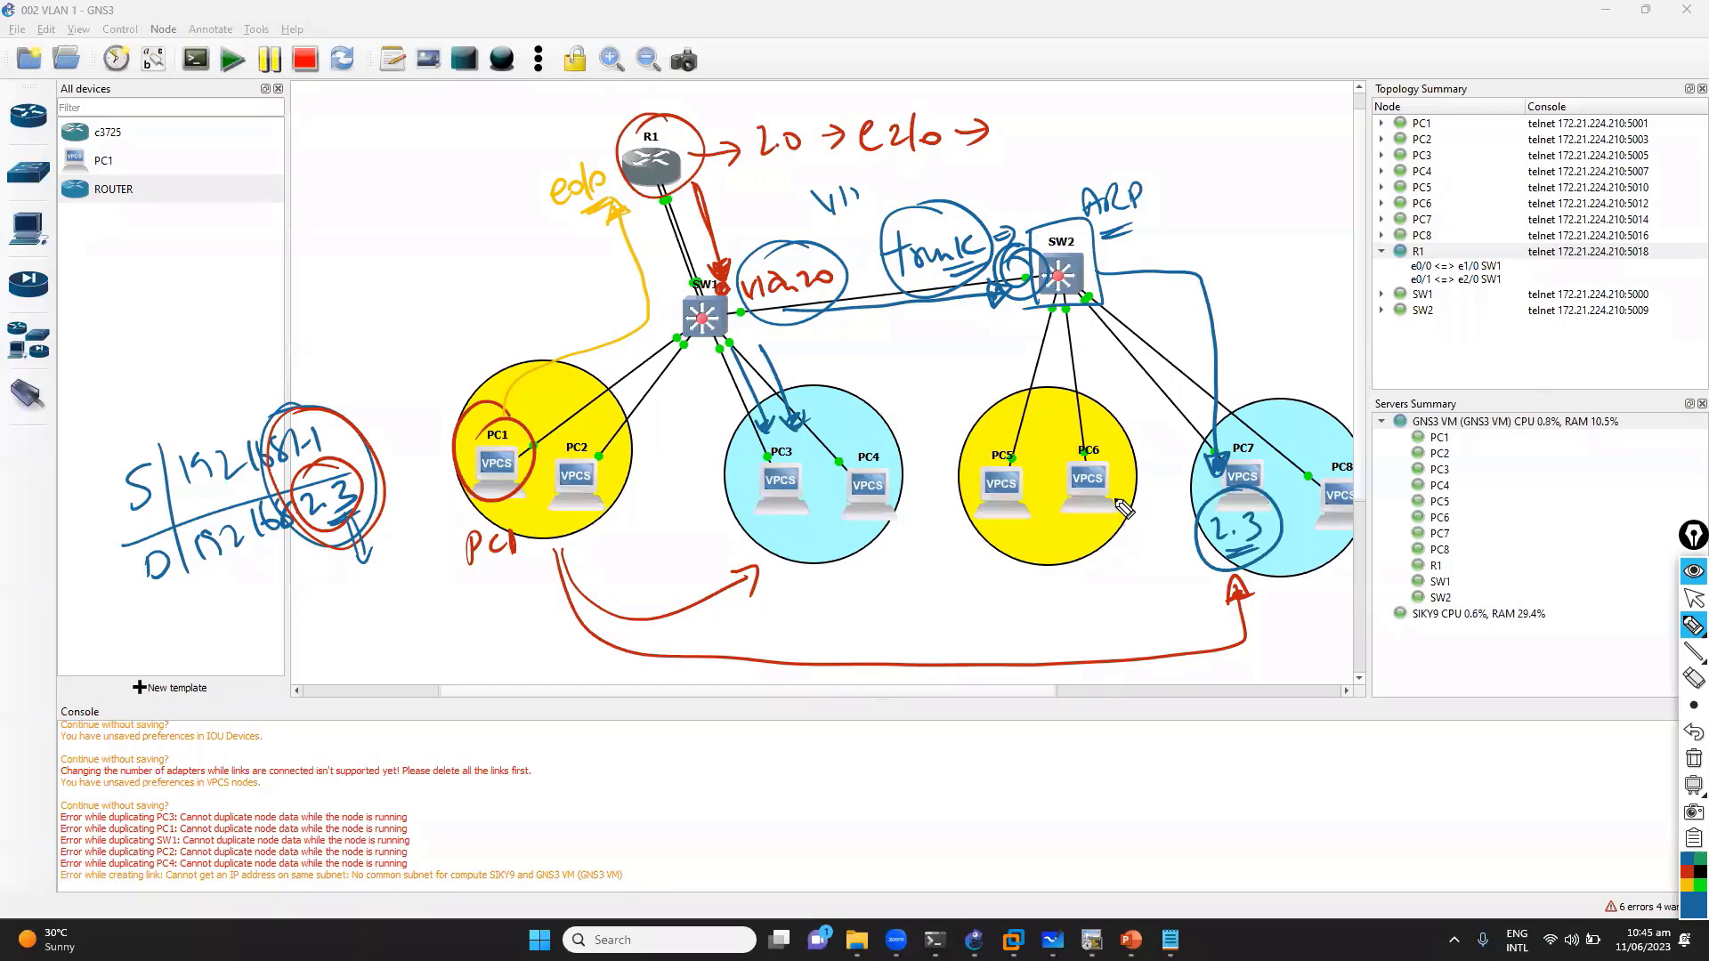
{"action": "mouse_move", "coordinate": [1038, 308]}
{"action": "left_mouse_down"}
{"action": "mouse_move", "coordinate": [1012, 441]}
{"action": "mouse_move", "coordinate": [1049, 437]}
{"action": "left_mouse_up"}
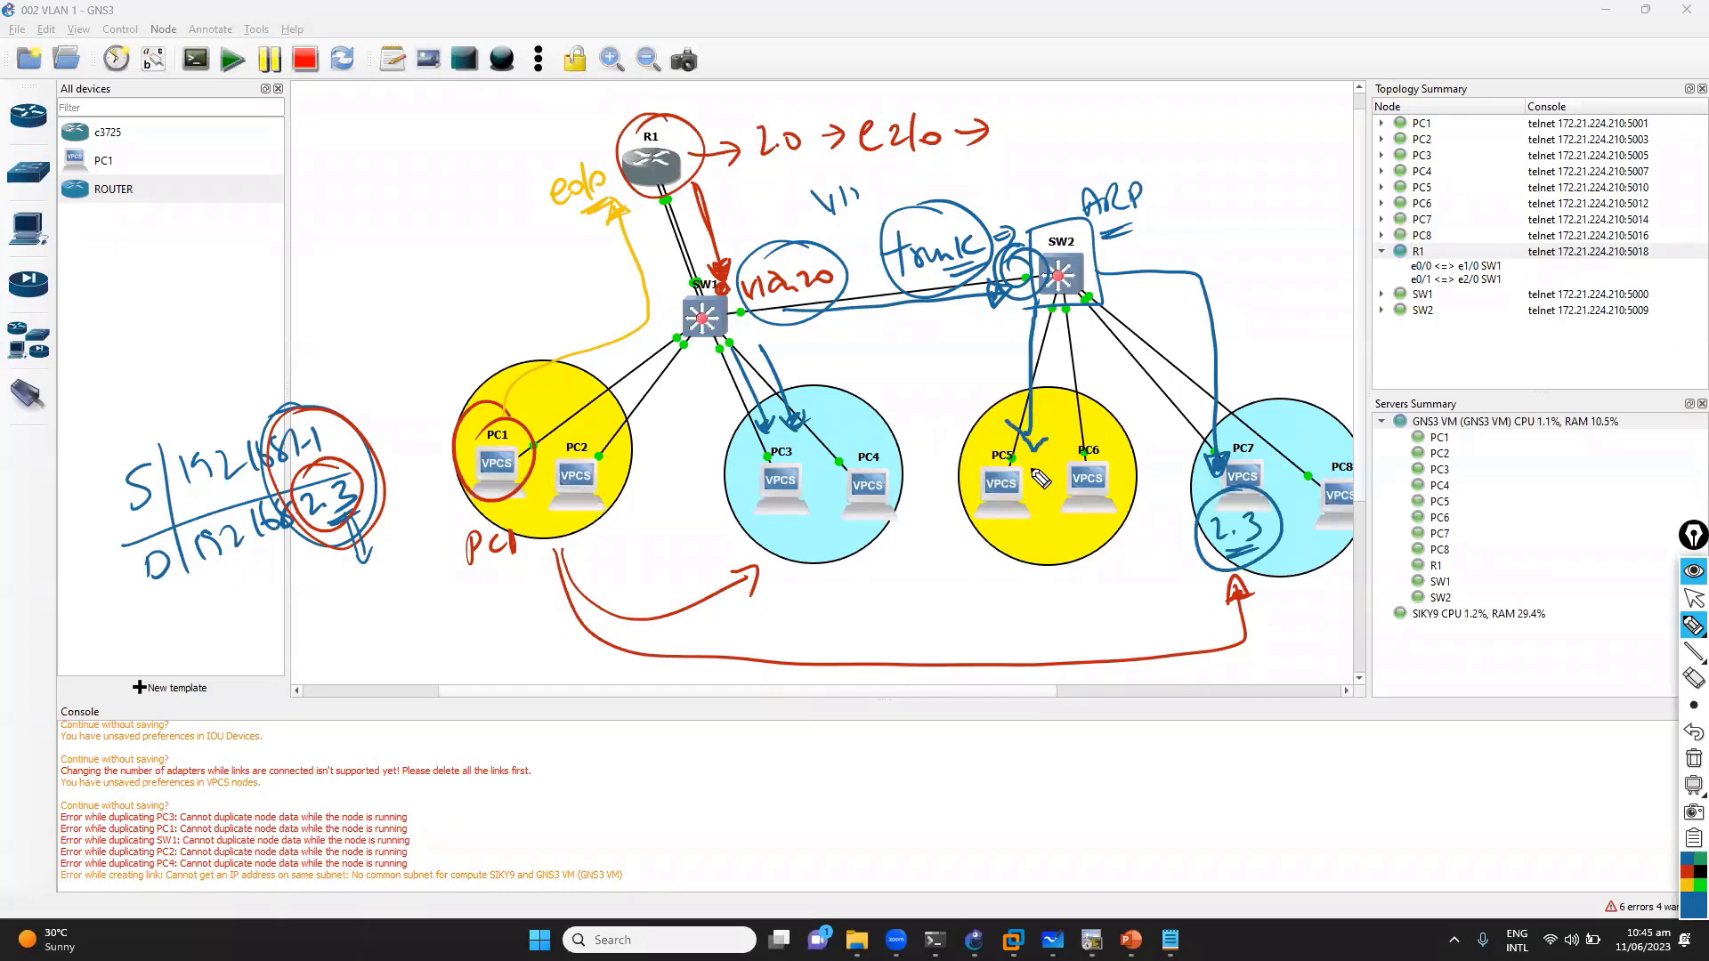
Clear all the pen annotations from the topology and return to the normal pointer
{"action": "key", "text": "ctrl+shift+x"}
{"action": "key", "text": "ctrl+shift+c"}
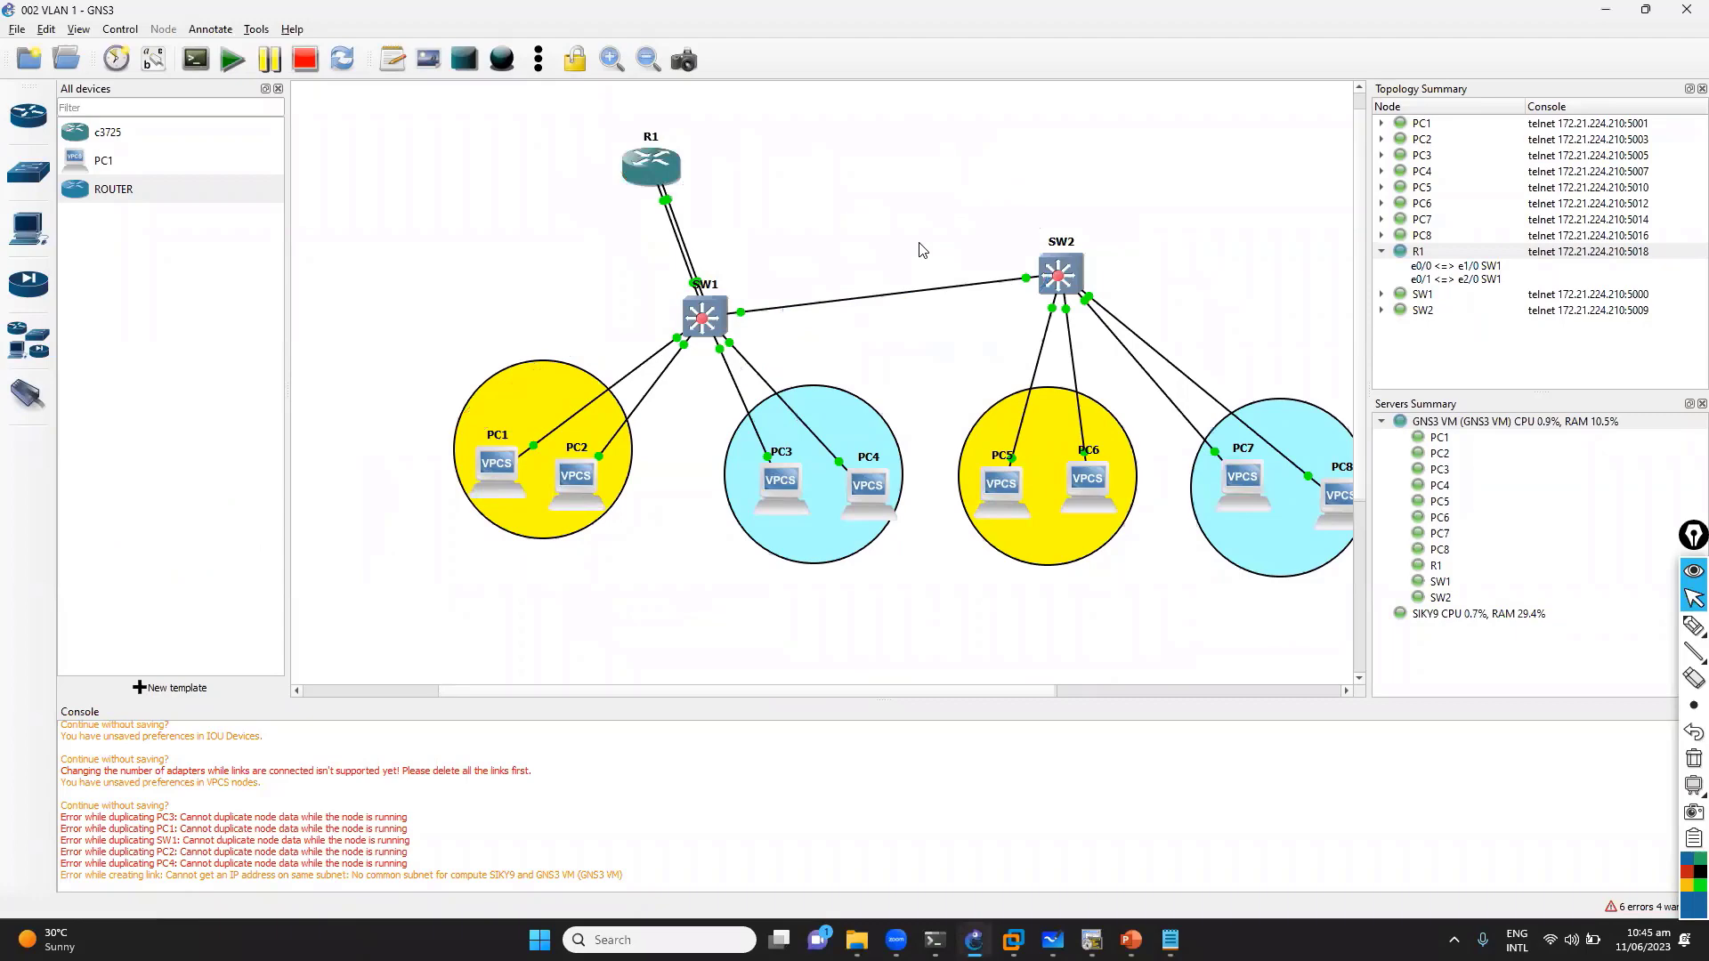
{"action": "key", "text": "alt+Tab"}
{"action": "left_click", "coordinate": [628, 331]}
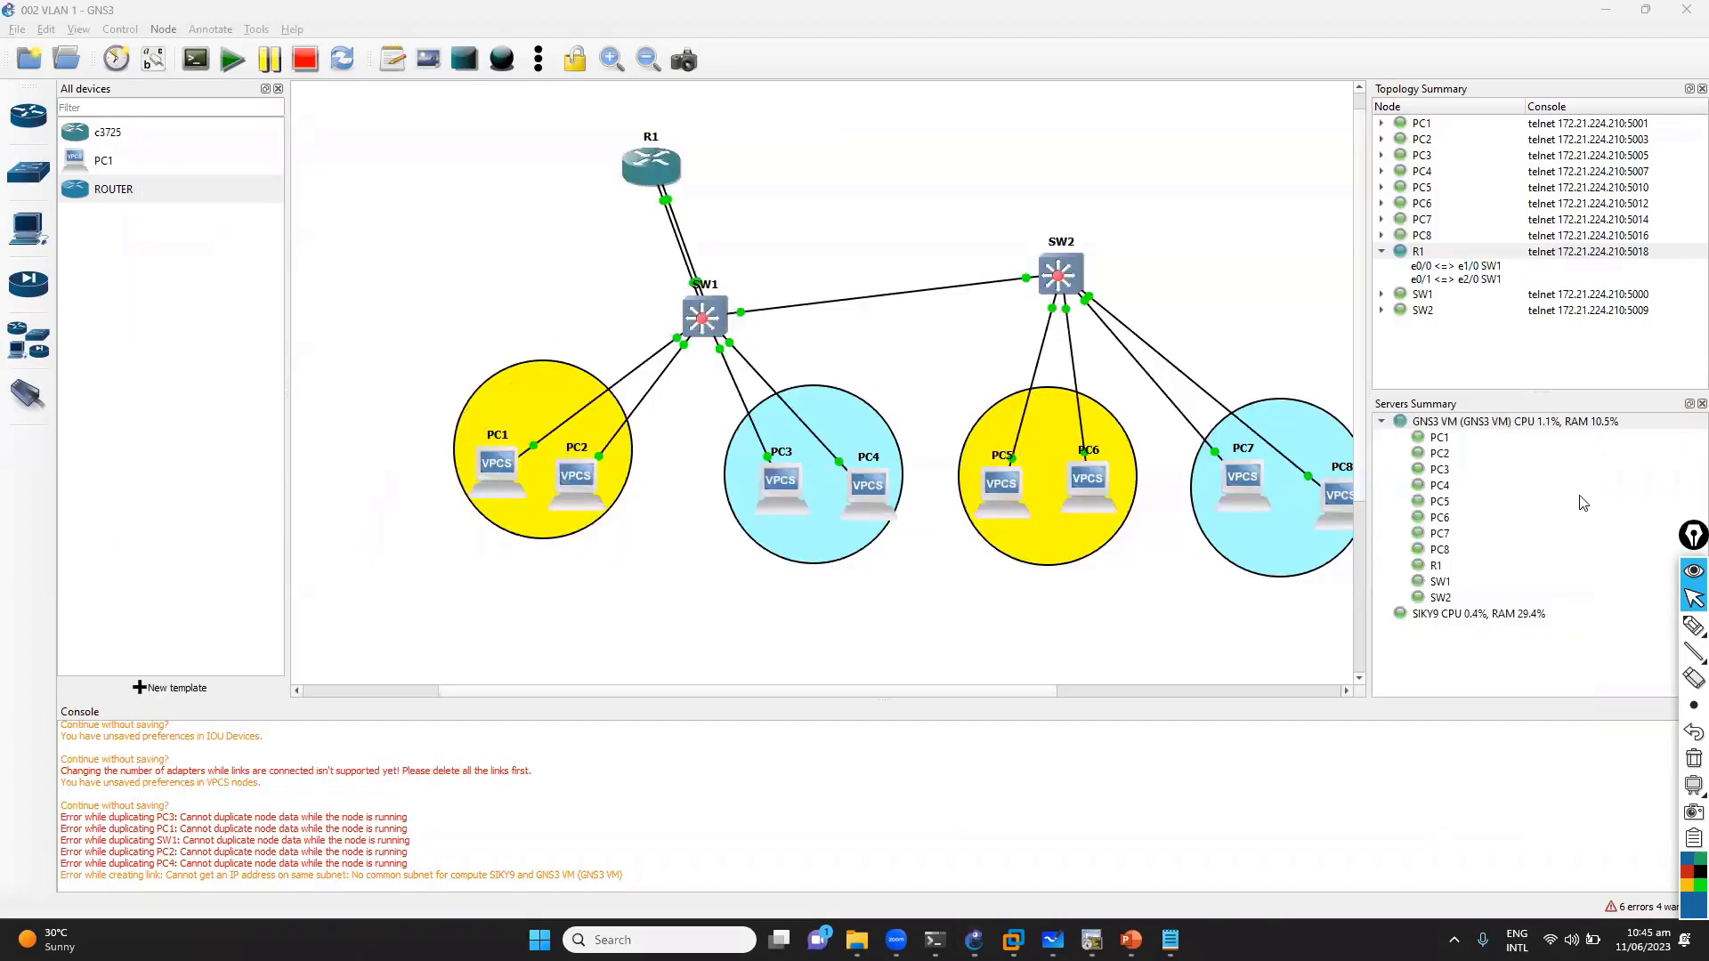
Circle R1 and annotate it with an underlined ACL label and an arrow, and clear the drawing
{"action": "left_click", "coordinate": [1690, 628]}
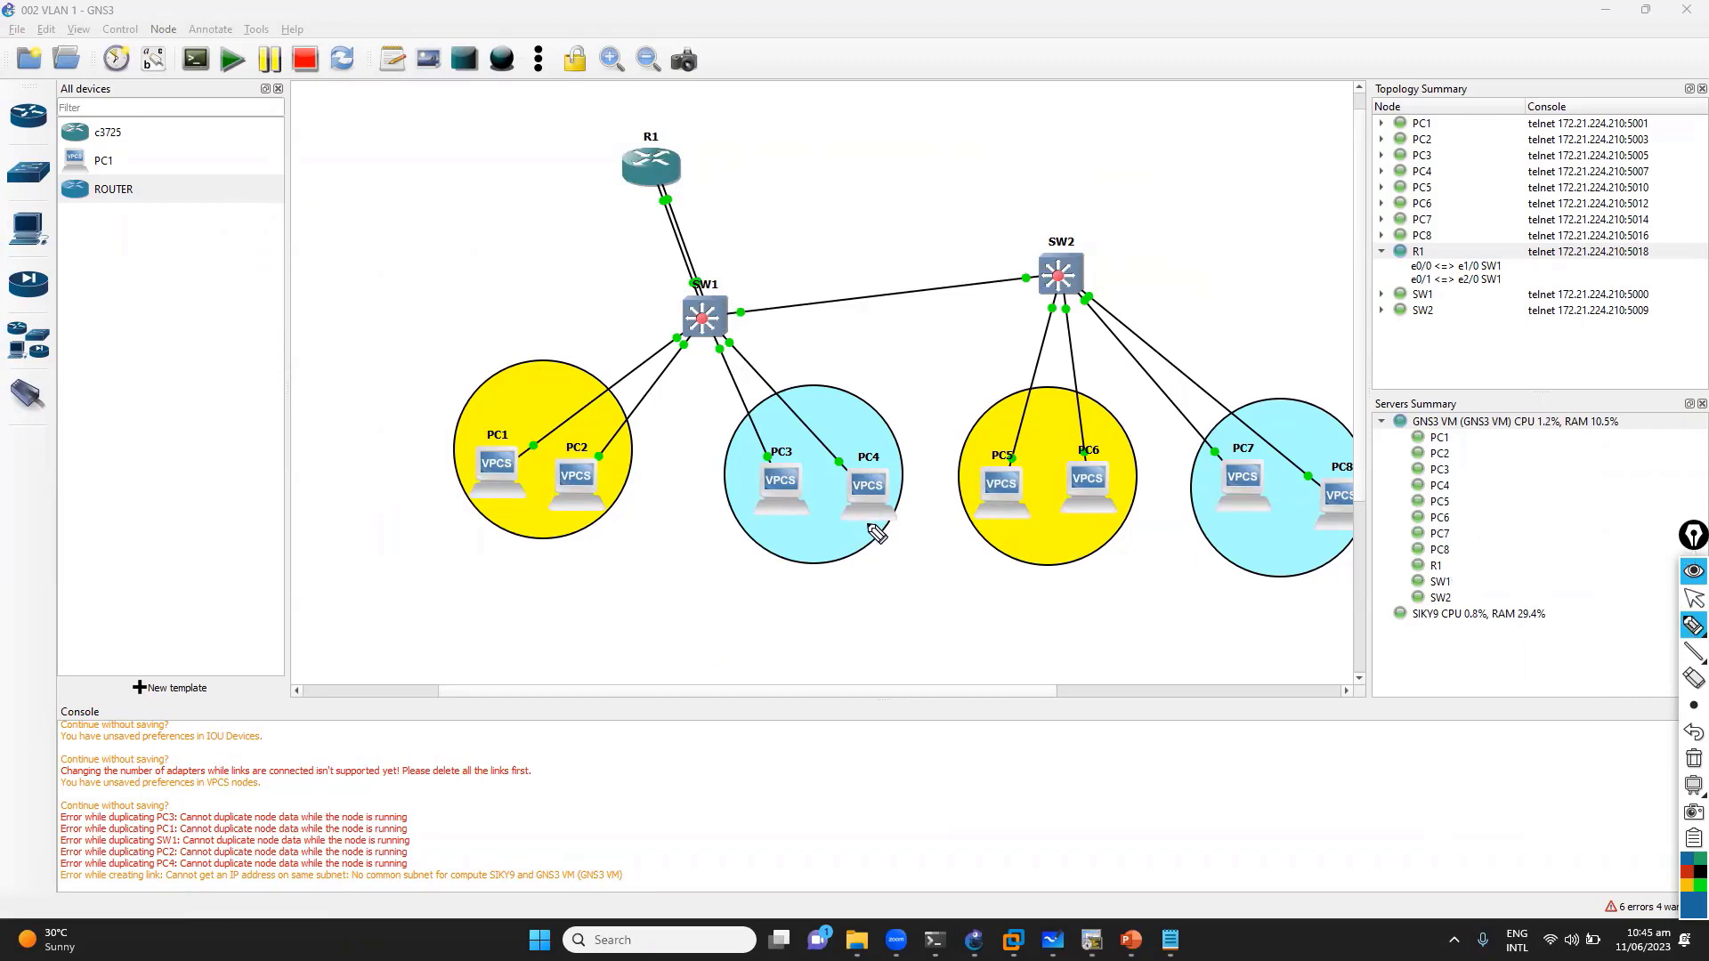
{"action": "mouse_move", "coordinate": [657, 122]}
{"action": "left_mouse_down"}
{"action": "mouse_move", "coordinate": [641, 210]}
{"action": "mouse_move", "coordinate": [726, 147]}
{"action": "left_mouse_up"}
{"action": "mouse_move", "coordinate": [744, 146]}
{"action": "left_mouse_down"}
{"action": "mouse_move", "coordinate": [740, 168]}
{"action": "mouse_move", "coordinate": [762, 162]}
{"action": "left_mouse_up"}
{"action": "left_click_drag", "start_coordinate": [714, 193], "coordinate": [764, 174]}
{"action": "left_click_drag", "start_coordinate": [786, 140], "coordinate": [809, 143]}
{"action": "left_click_drag", "start_coordinate": [806, 122], "coordinate": [812, 148]}
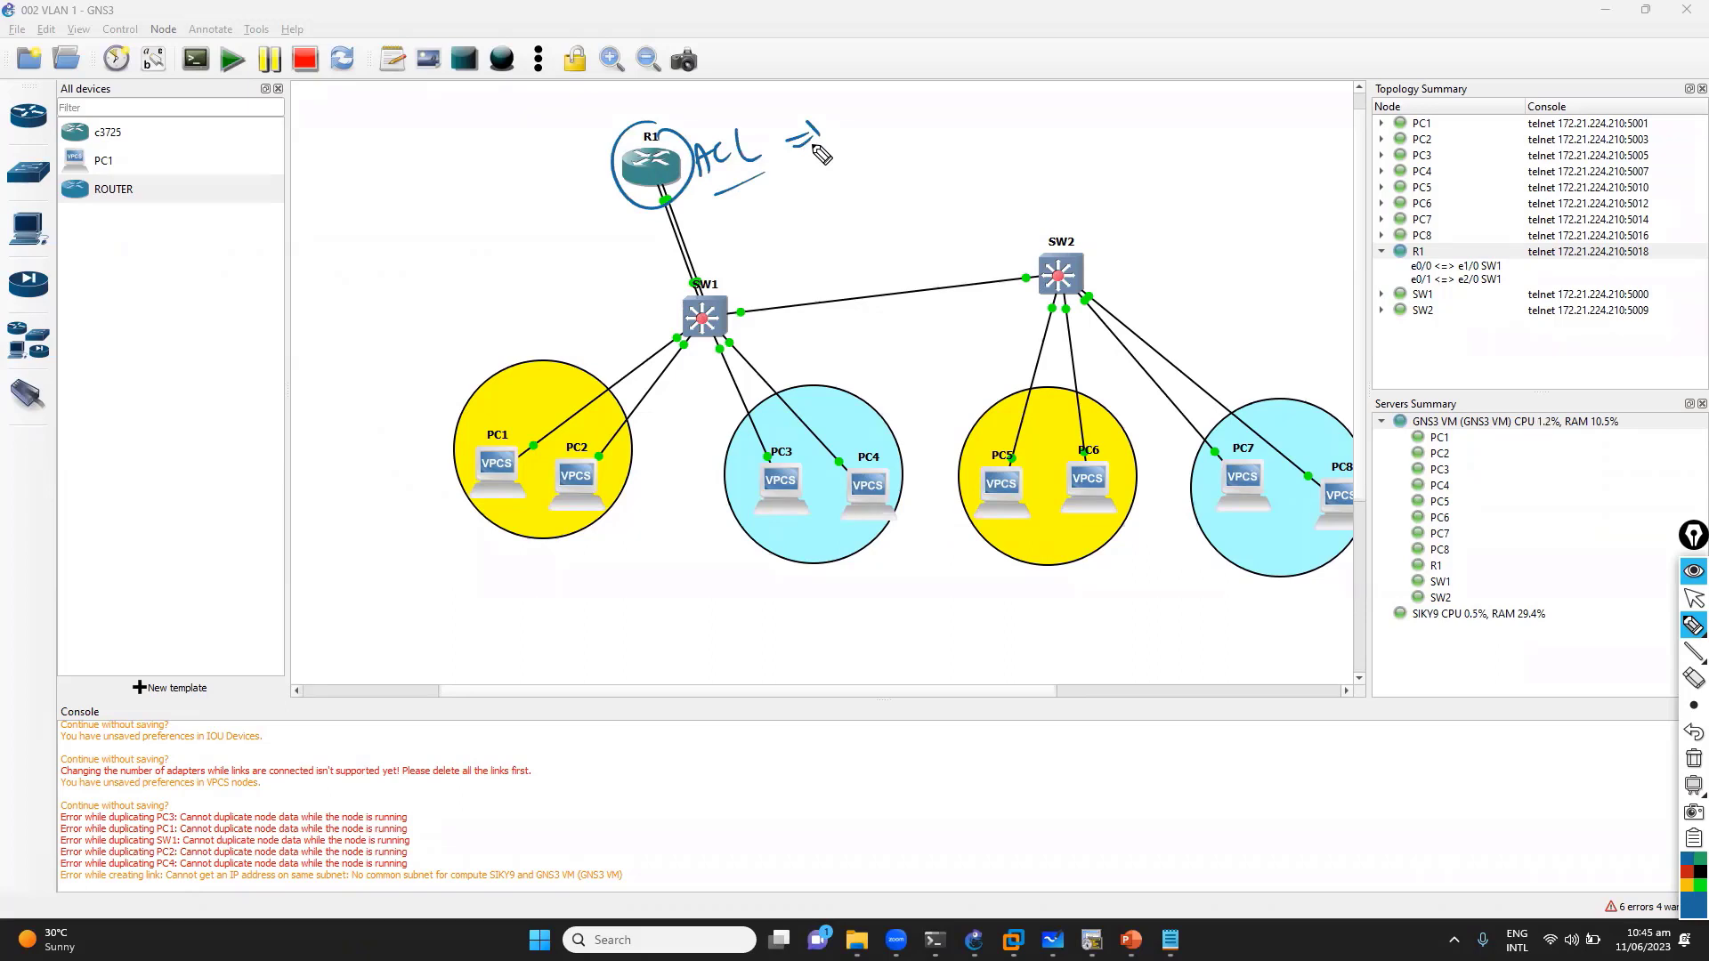
{"action": "key", "text": "ctrl+shift+c"}
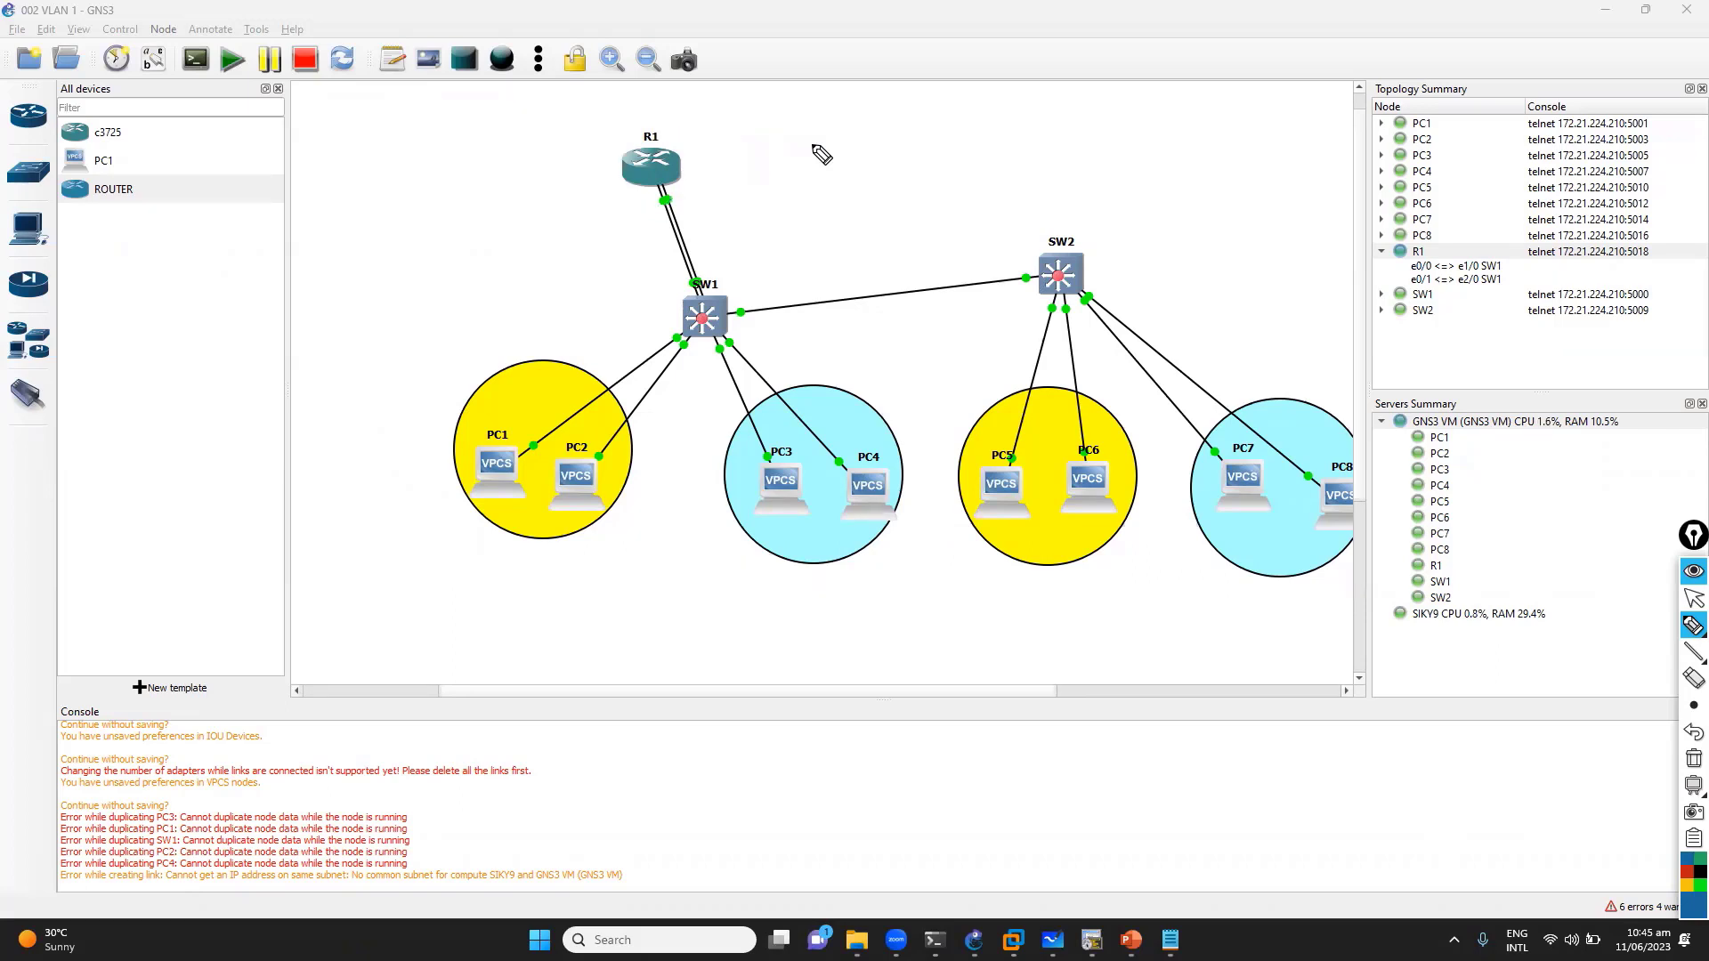
Draw arrows for traffic going up from SW1 to R1 and back down, and clear the drawing
{"action": "key", "text": "ctrl+shift+1"}
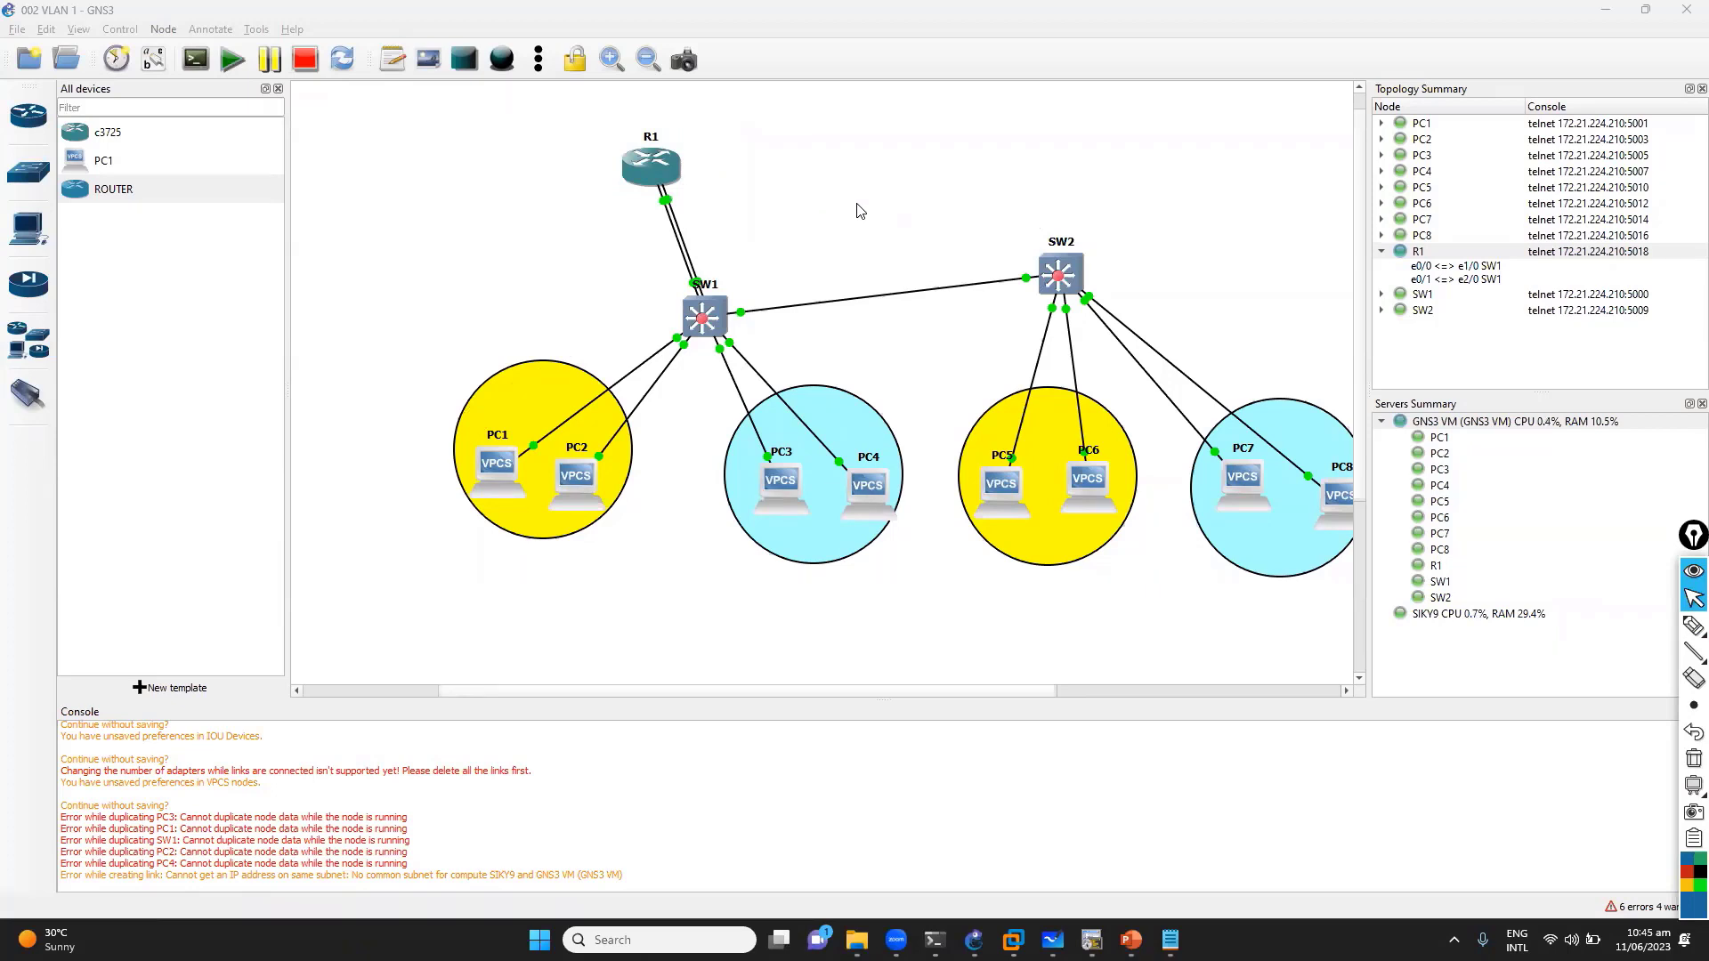
{"action": "left_click", "coordinate": [1693, 625]}
{"action": "mouse_move", "coordinate": [666, 318]}
{"action": "left_mouse_down"}
{"action": "mouse_move", "coordinate": [605, 153]}
{"action": "mouse_move", "coordinate": [658, 212]}
{"action": "left_mouse_up"}
{"action": "left_click_drag", "start_coordinate": [734, 194], "coordinate": [739, 271]}
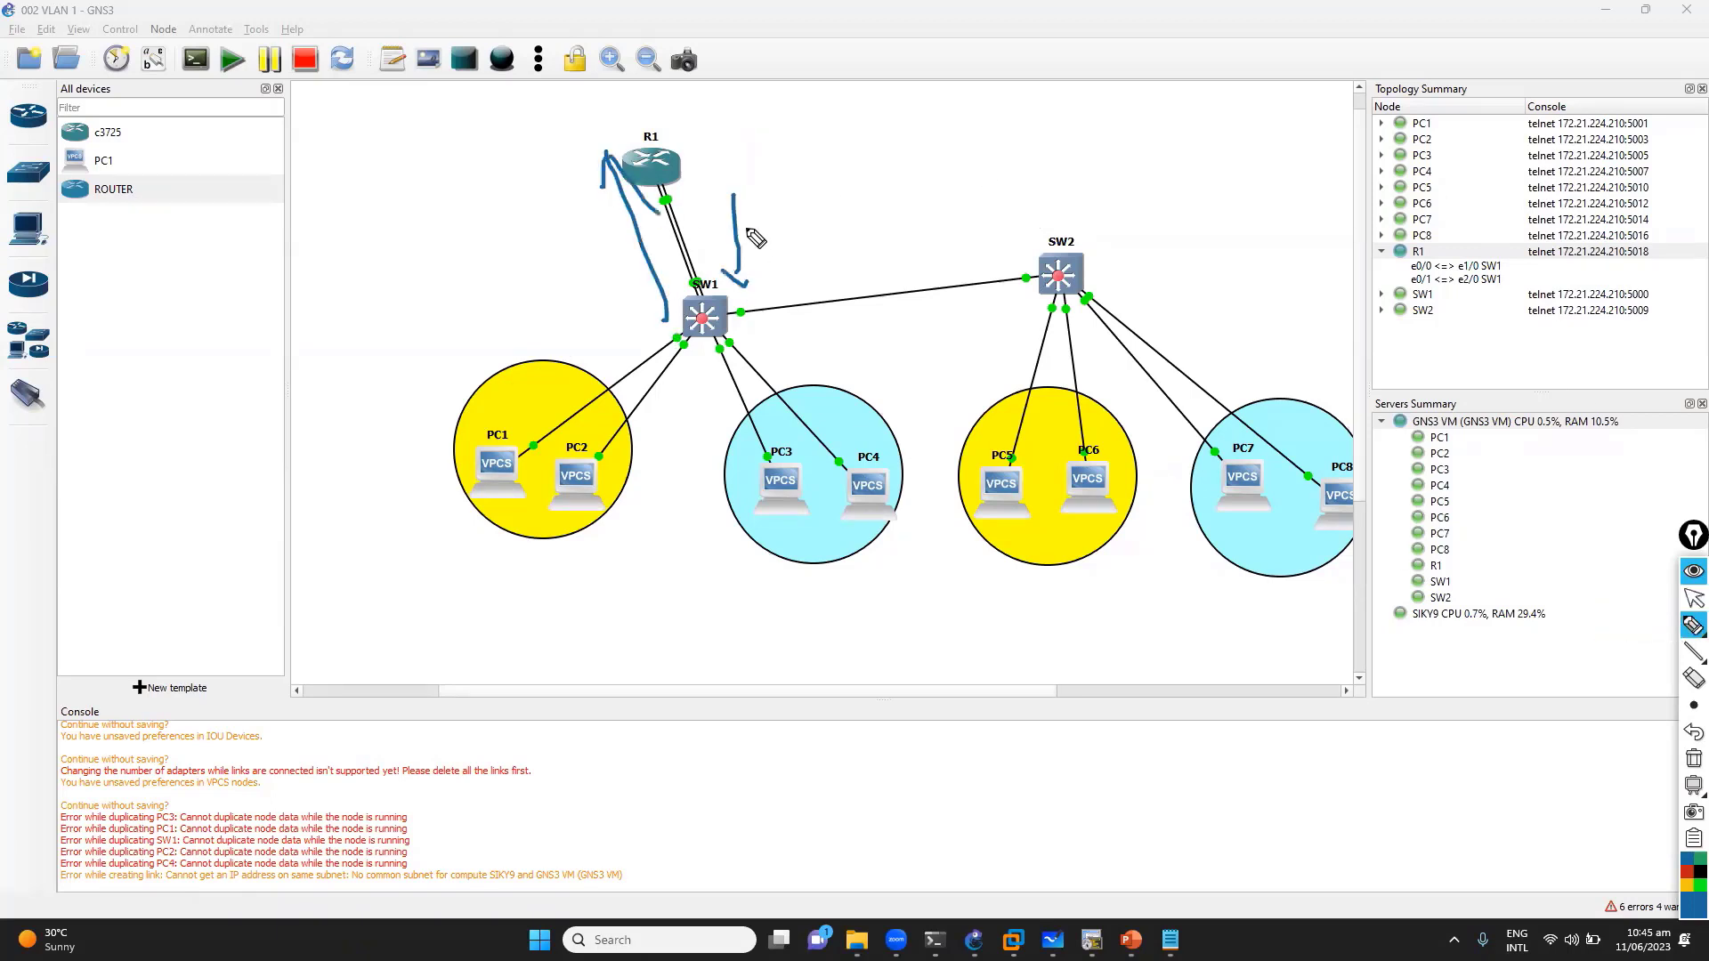
{"action": "key", "text": "ctrl+shift+c"}
{"action": "key", "text": "ctrl+shift+F1"}
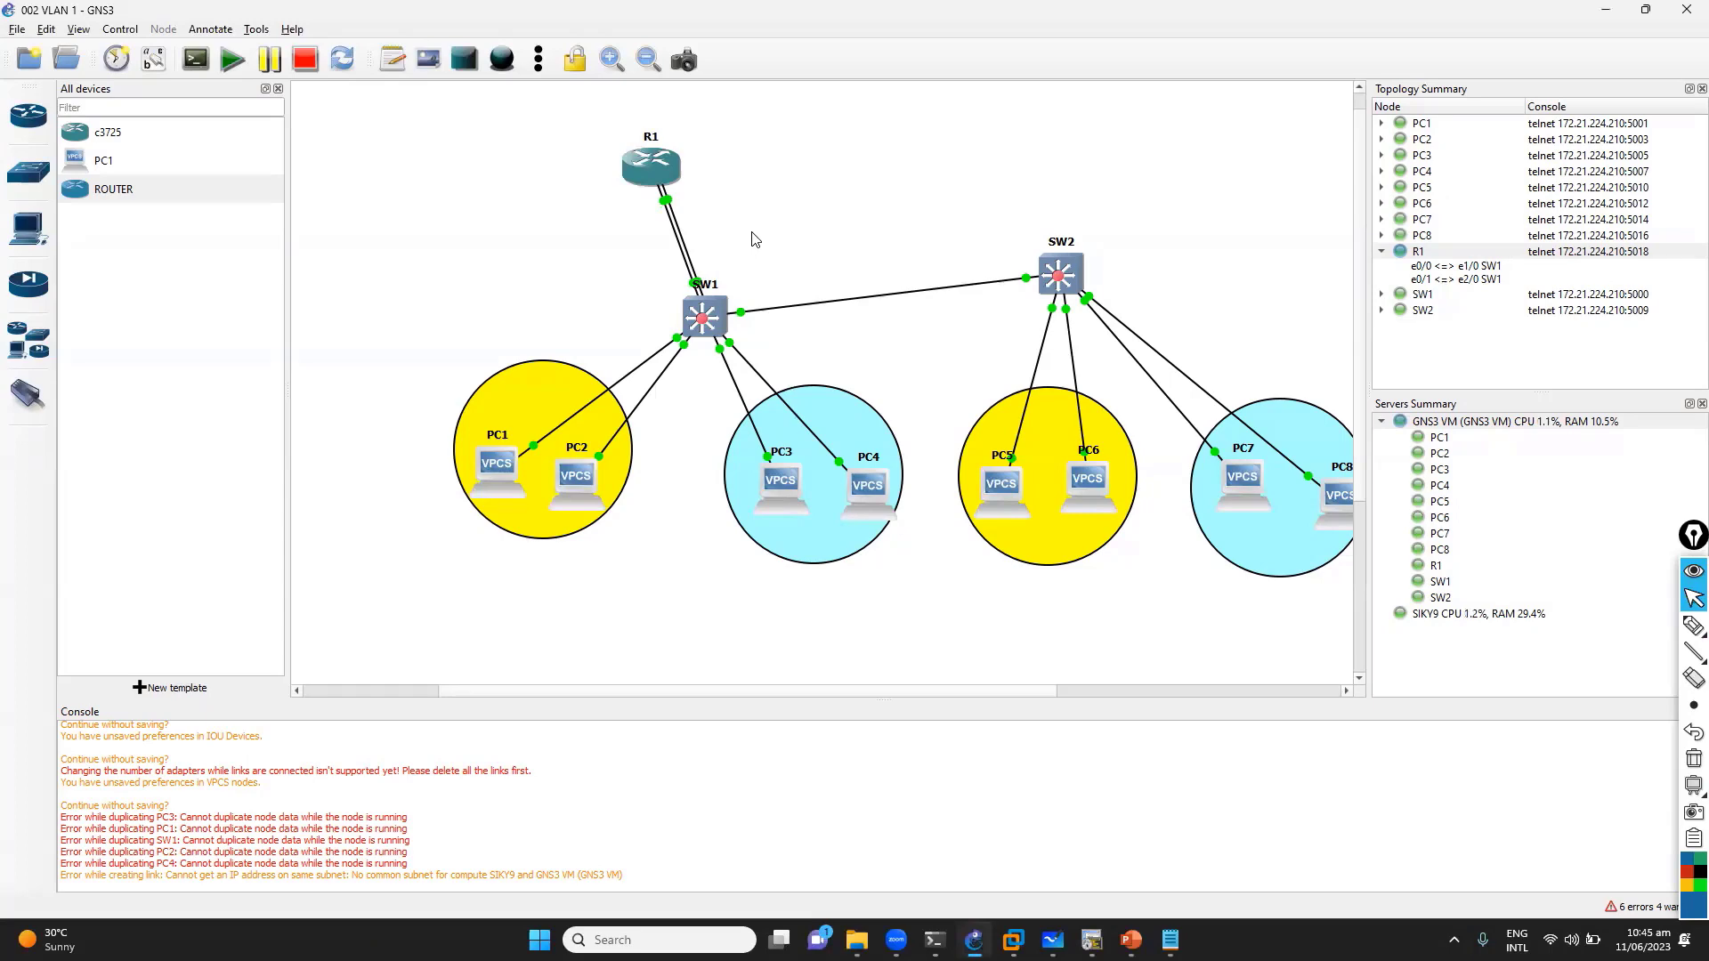
Switch to the 002 Inter-VLAN Routing presentation in PowerPoint, start its slide show, and review the physical gateway configuration and Drawbacks slides
{"action": "key", "text": "alt+Tab"}
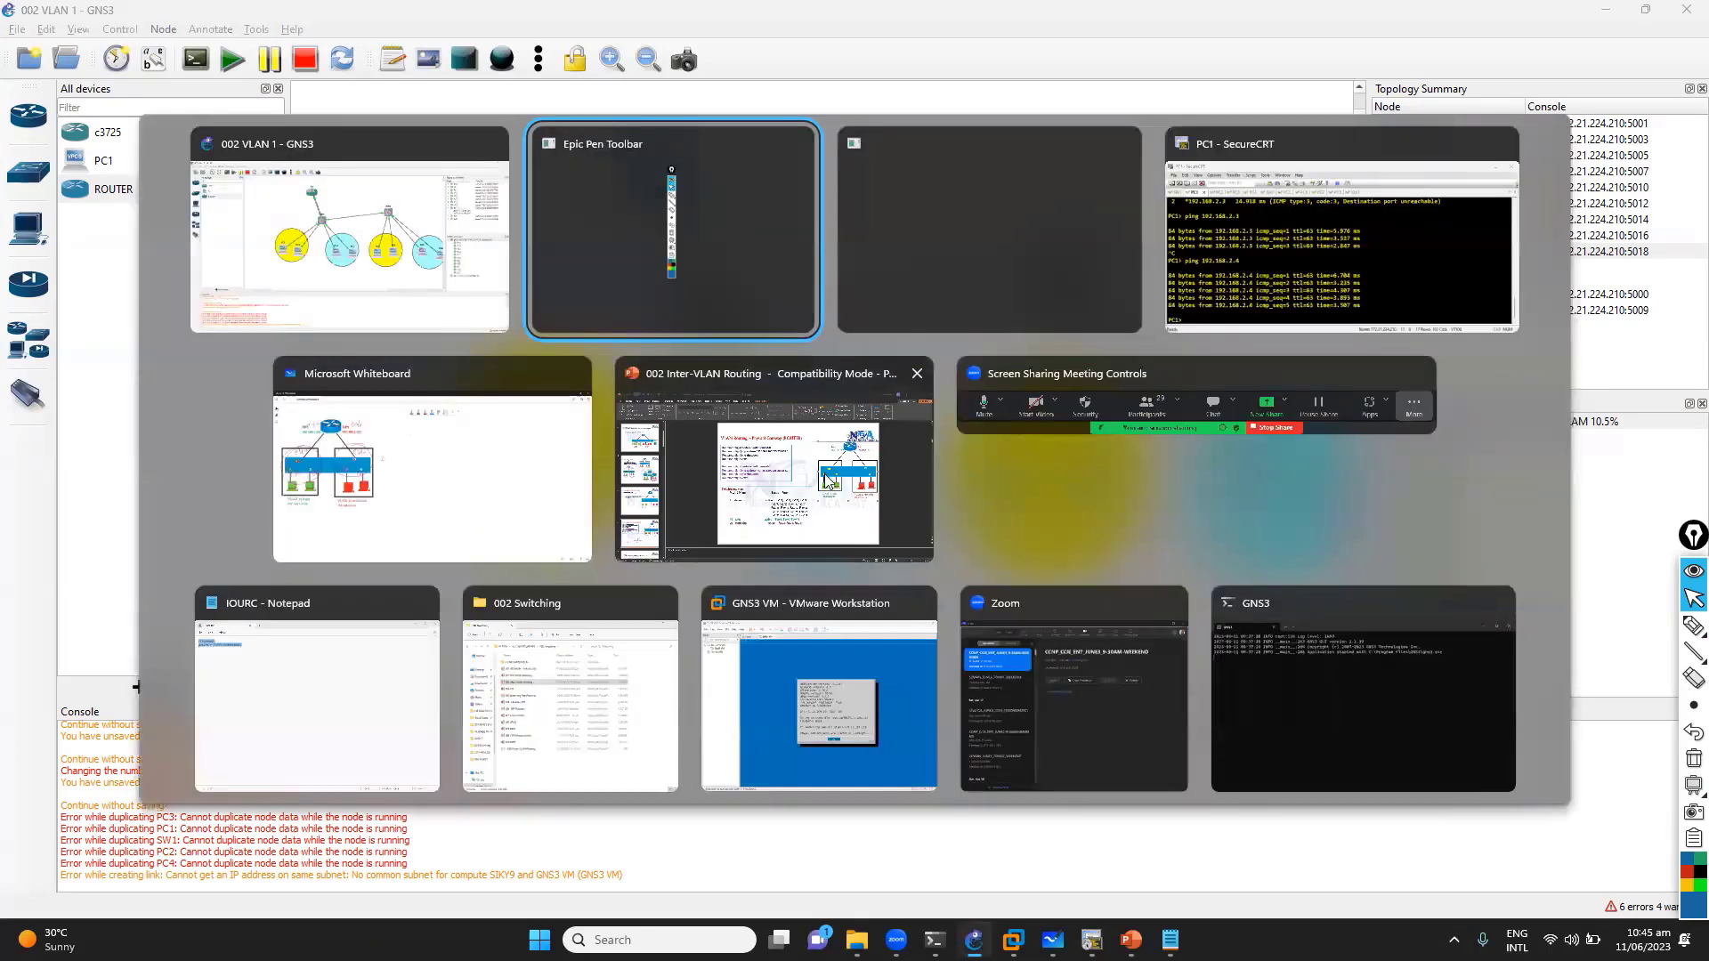
{"action": "left_click", "coordinate": [772, 463]}
{"action": "left_click", "coordinate": [1465, 825]}
{"action": "left_click", "coordinate": [1474, 908]}
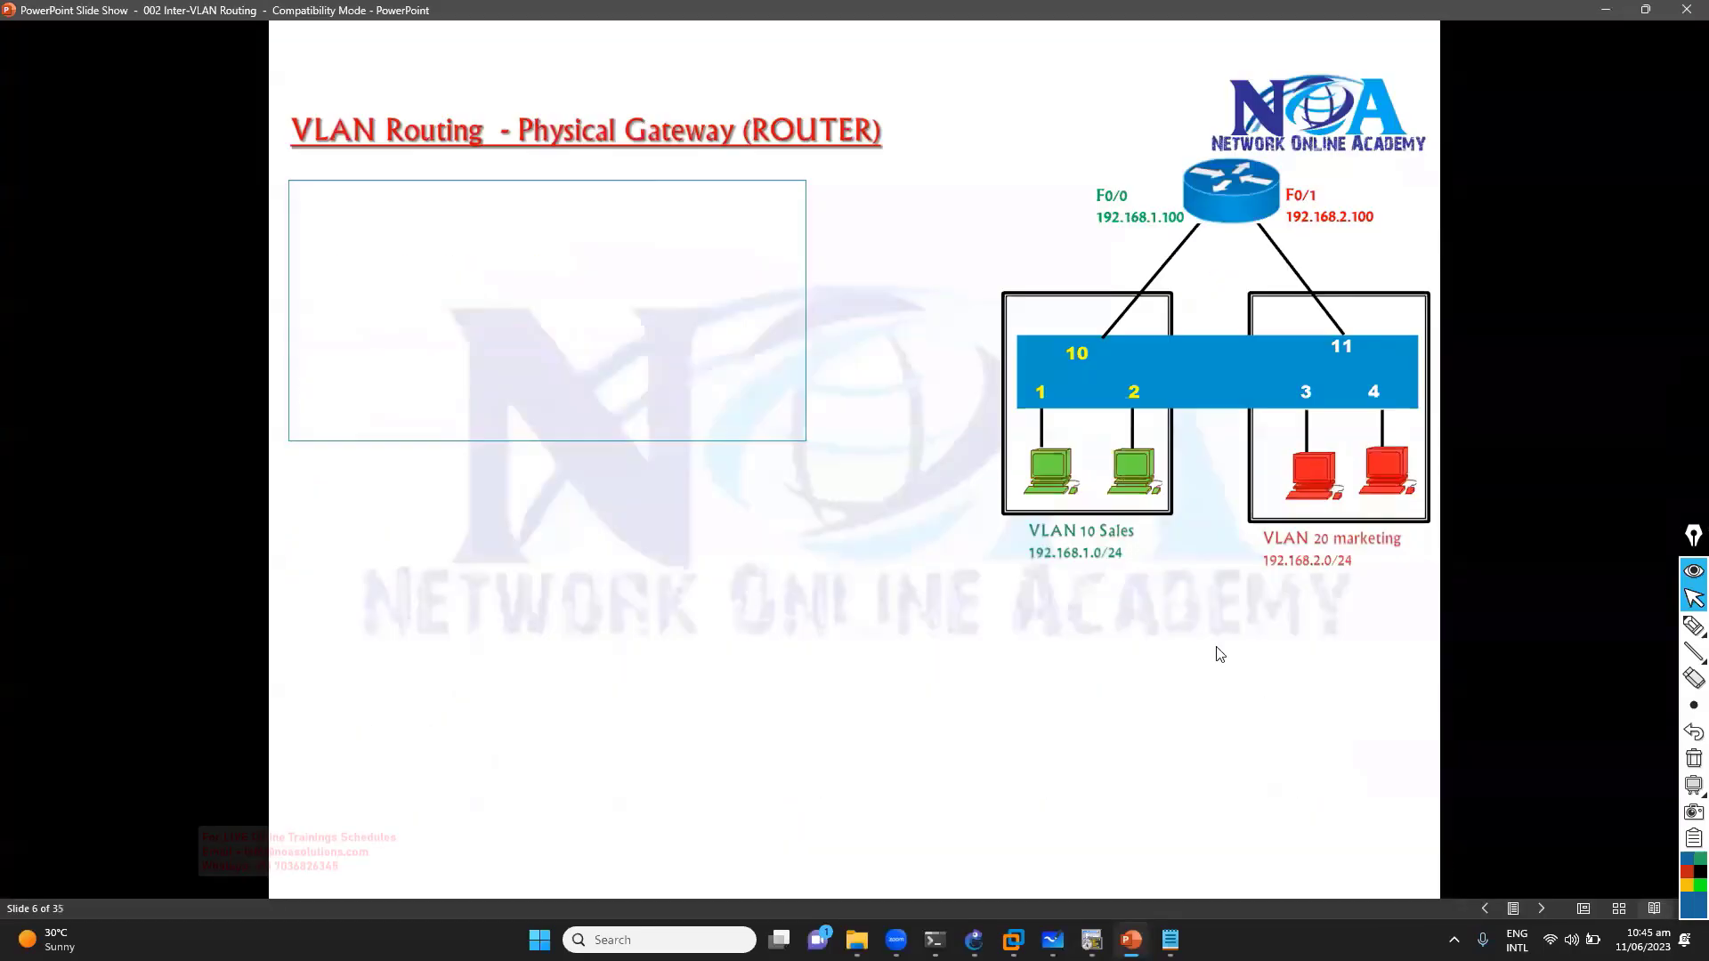
{"action": "scroll", "coordinate": [1171, 592], "scroll_direction": "down", "scroll_amount": 4}
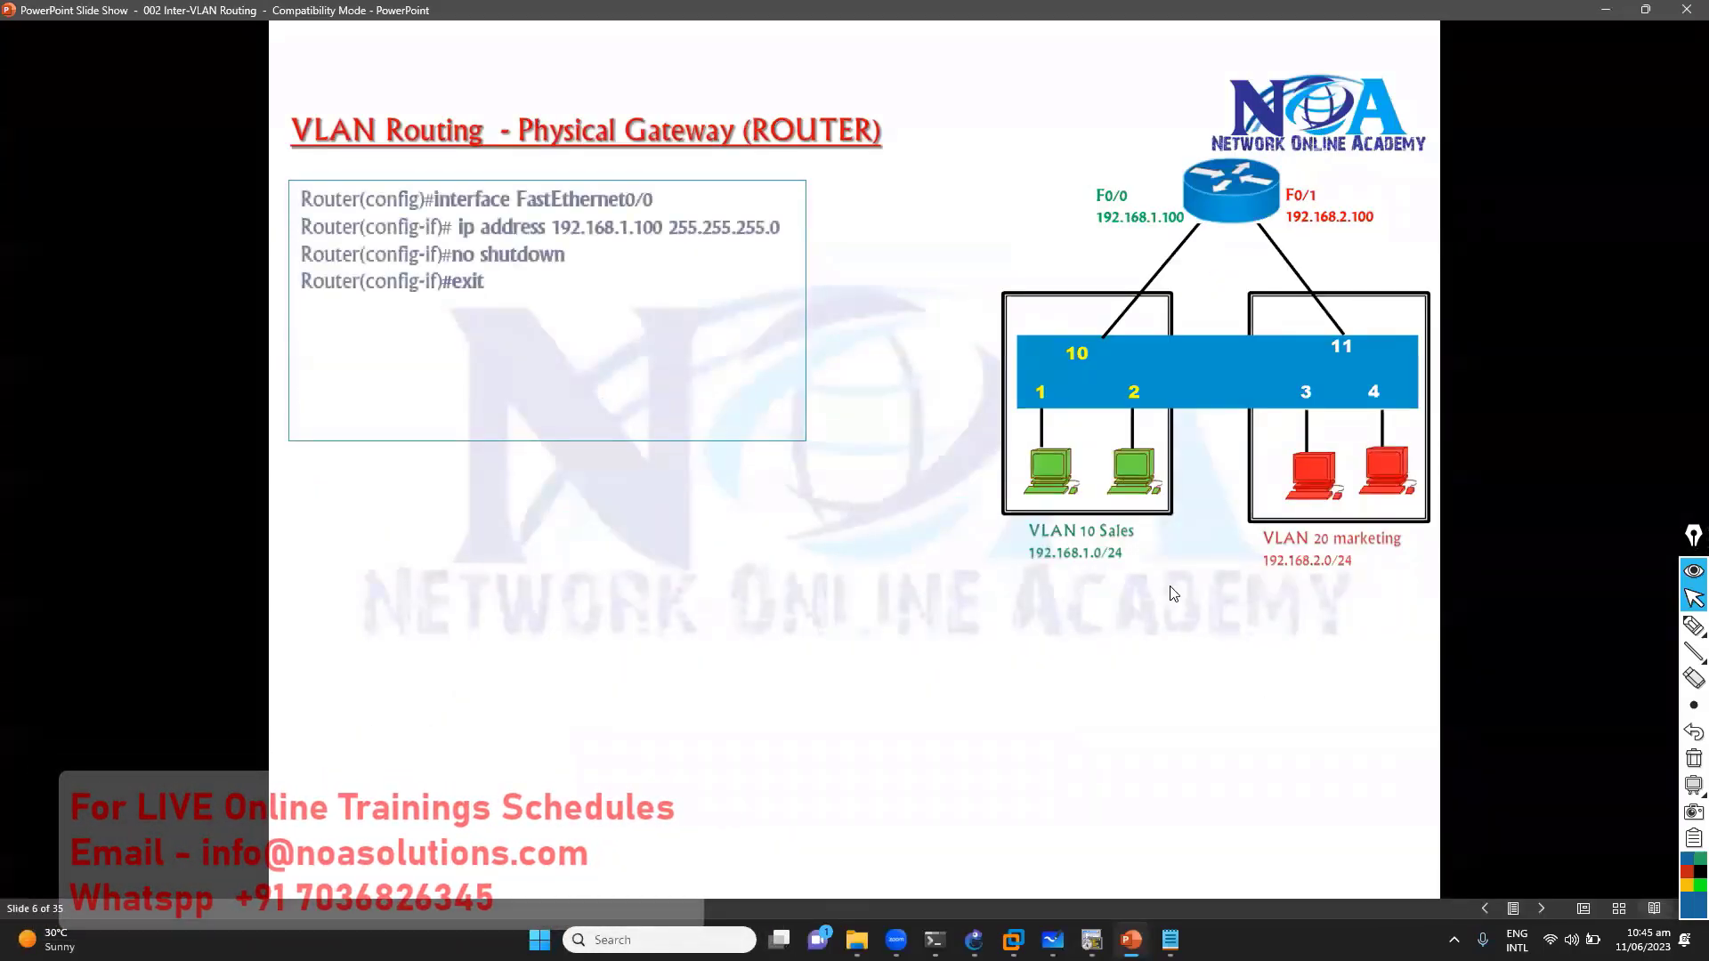
{"action": "scroll", "coordinate": [1169, 592], "scroll_direction": "up", "scroll_amount": 1}
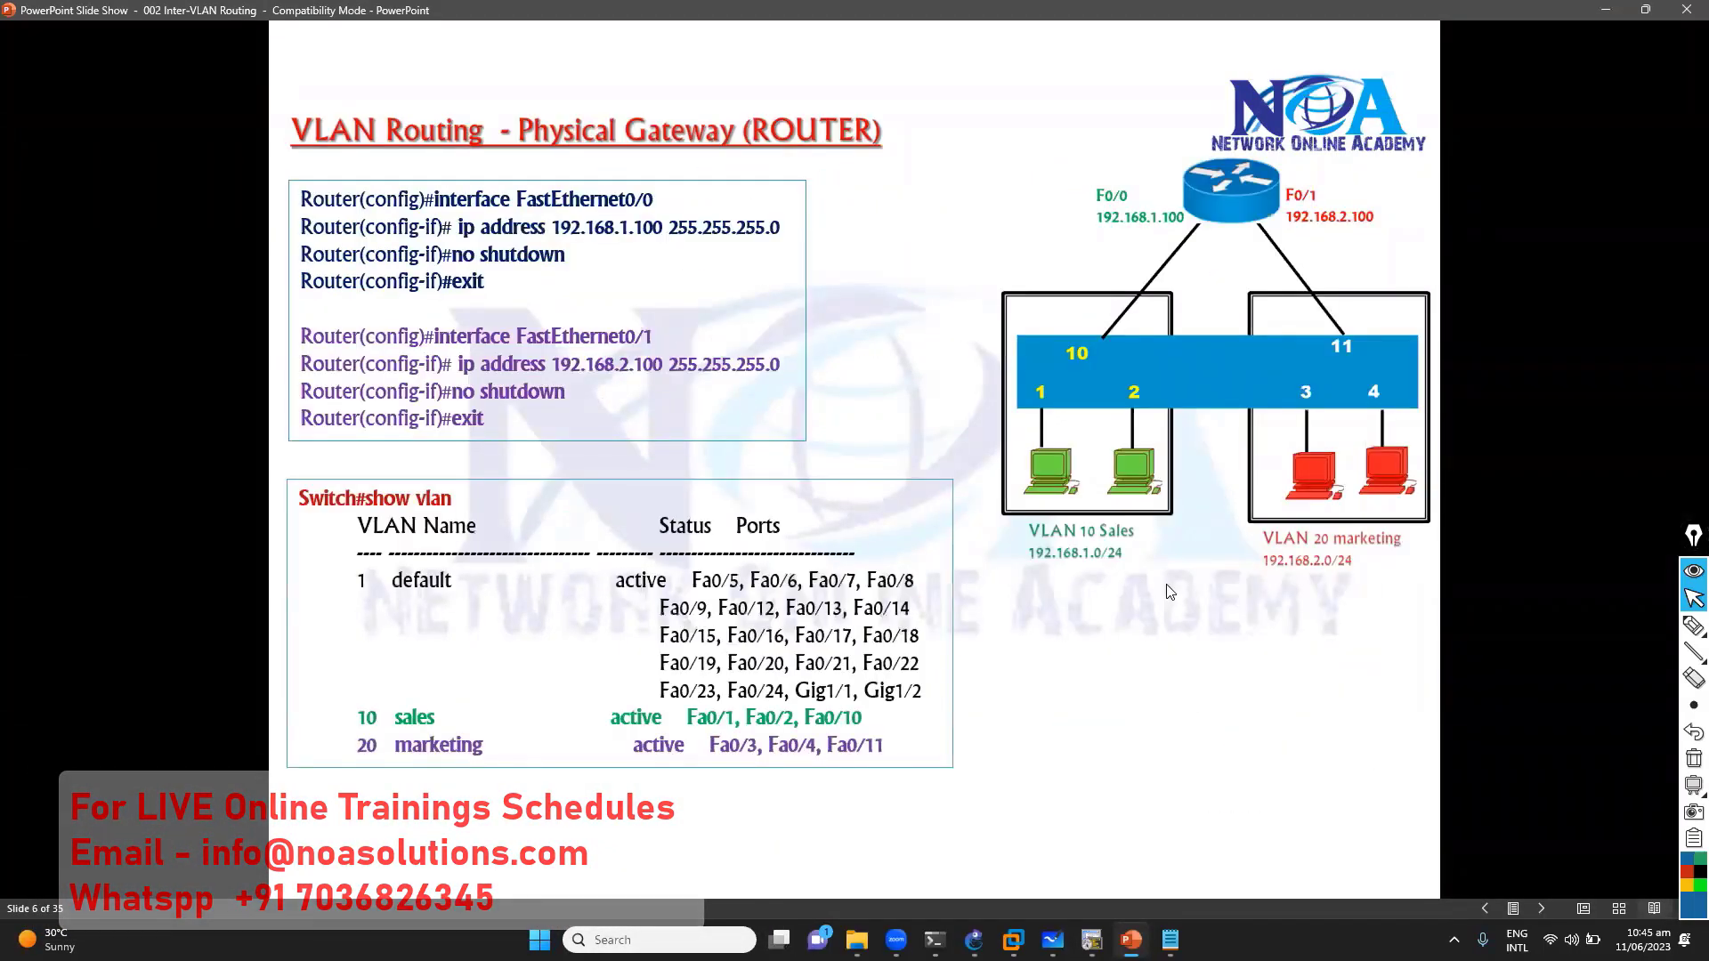
{"action": "scroll", "coordinate": [1117, 556], "scroll_direction": "down", "scroll_amount": 1}
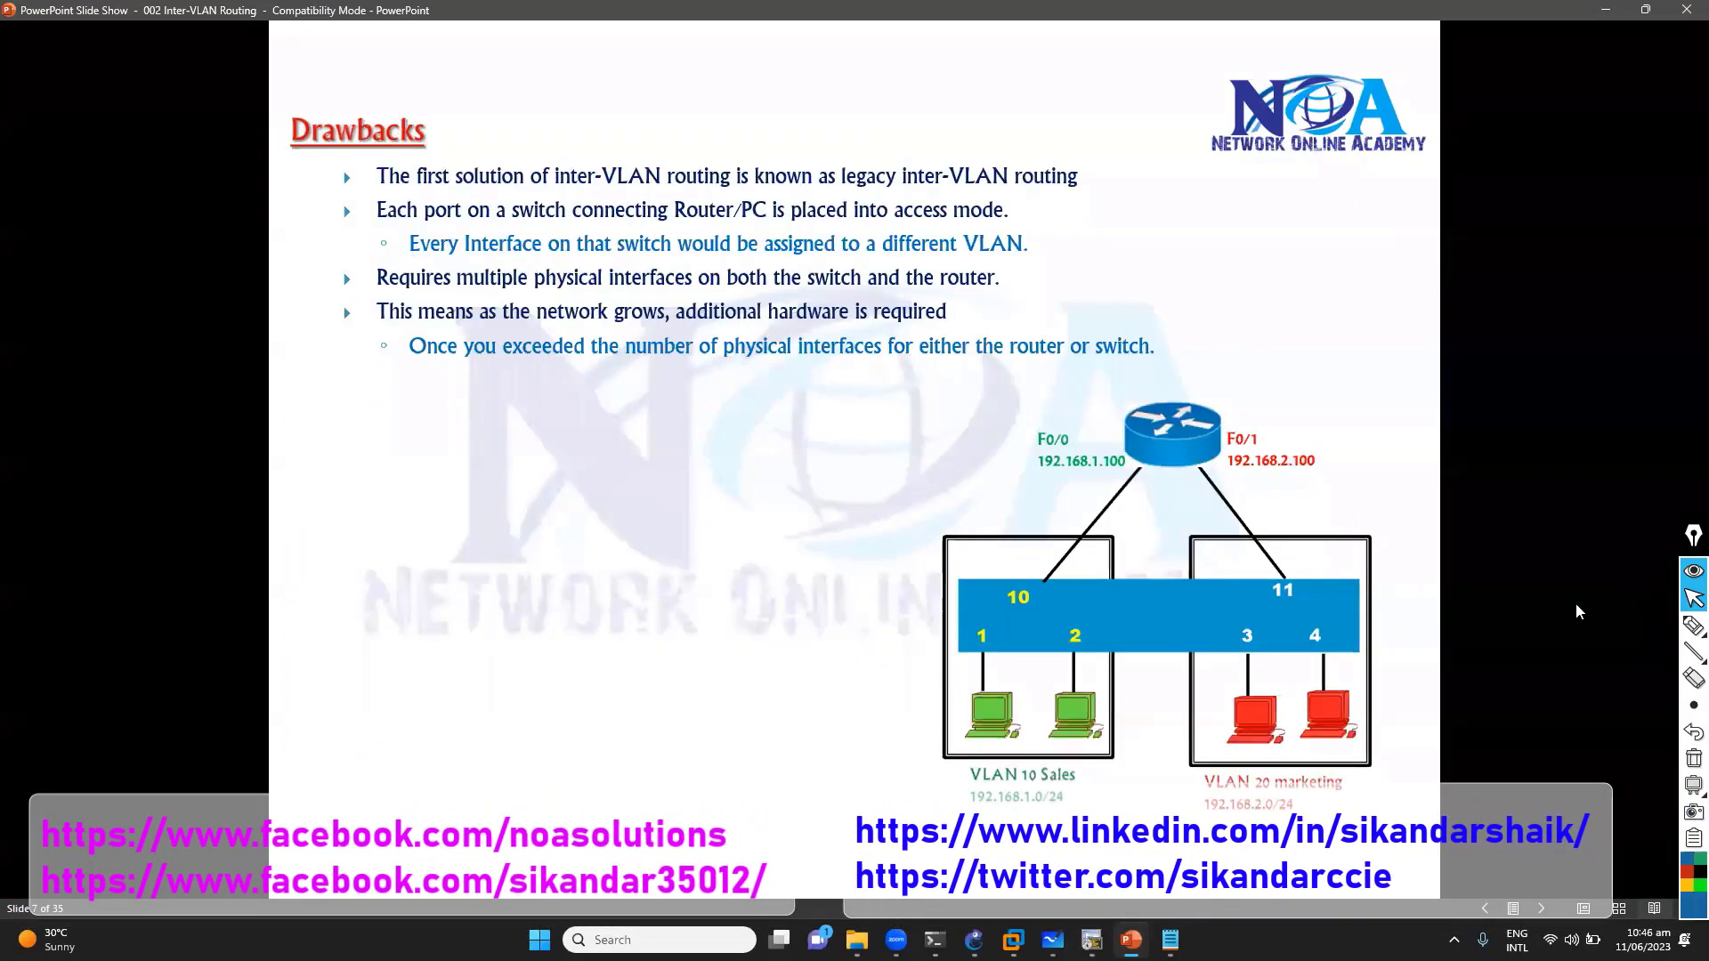
{"action": "scroll", "coordinate": [1335, 564], "scroll_direction": "up", "scroll_amount": 1}
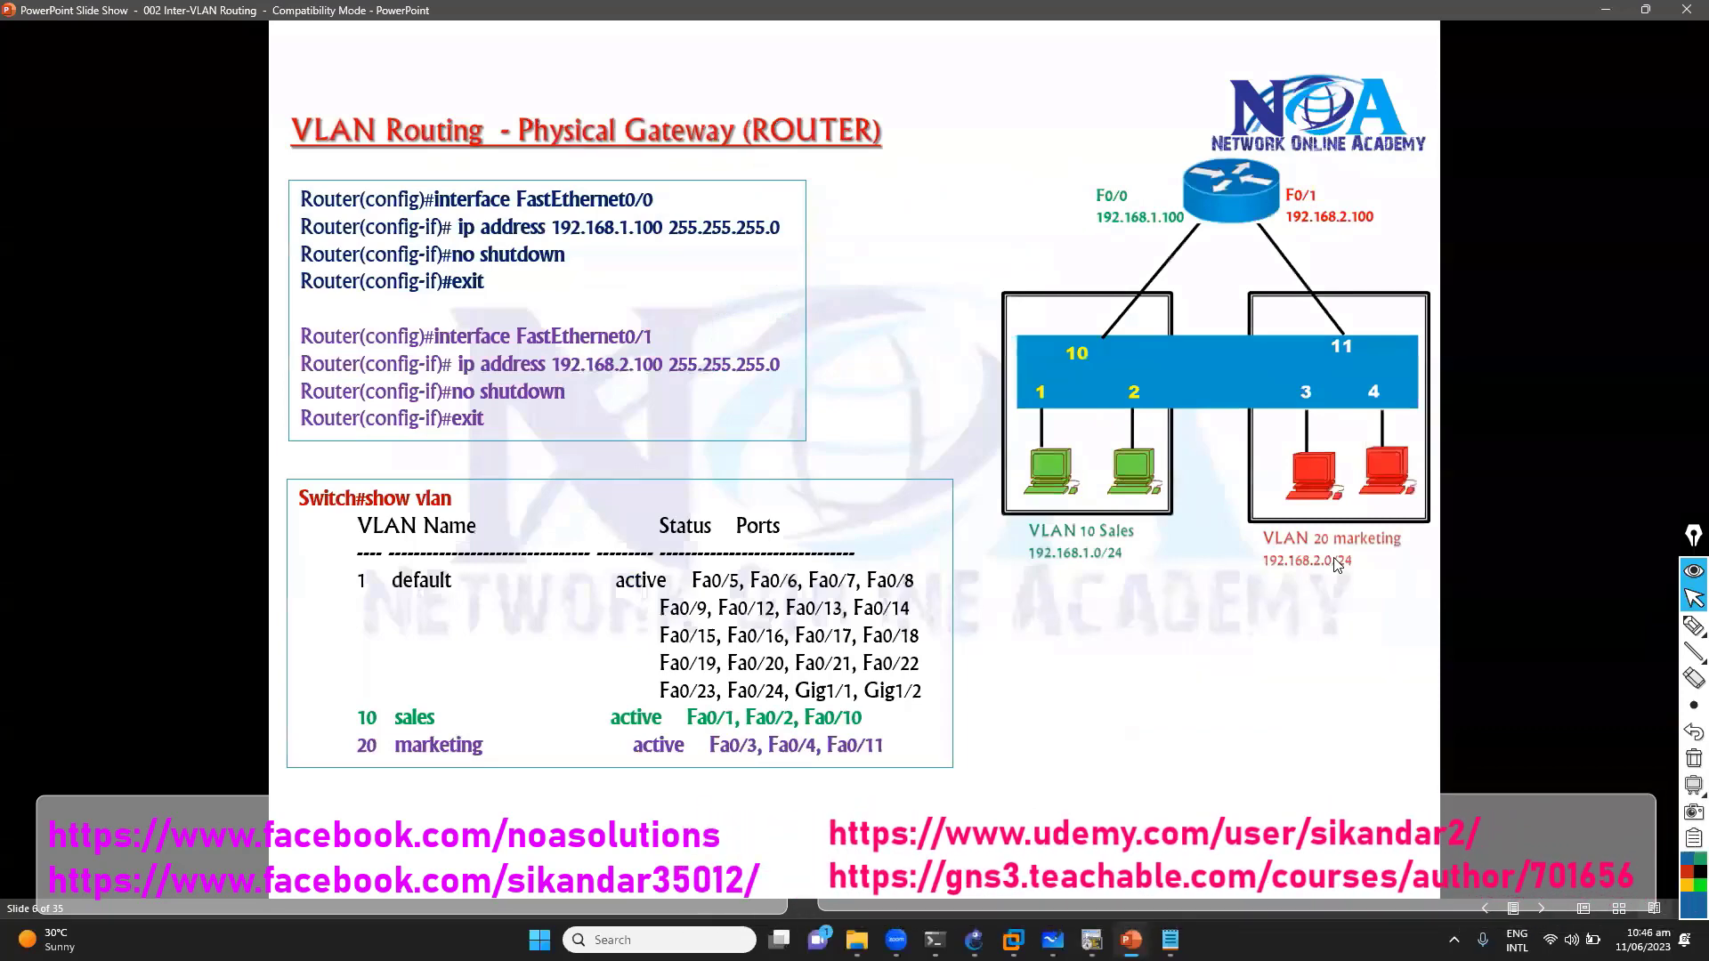